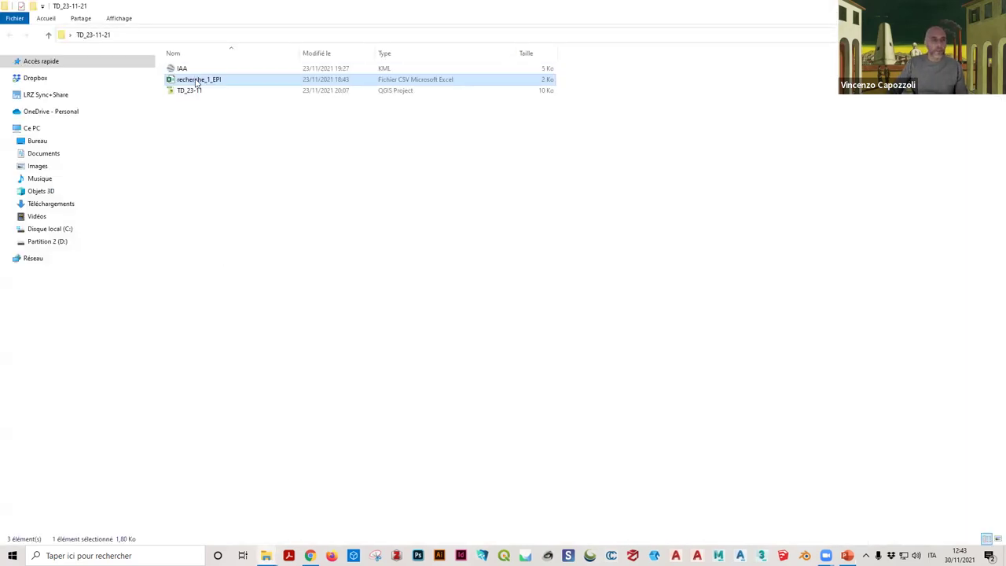
Step: Open the recherche_1_EPI CSV file with LibreOffice
right_click(197, 82)
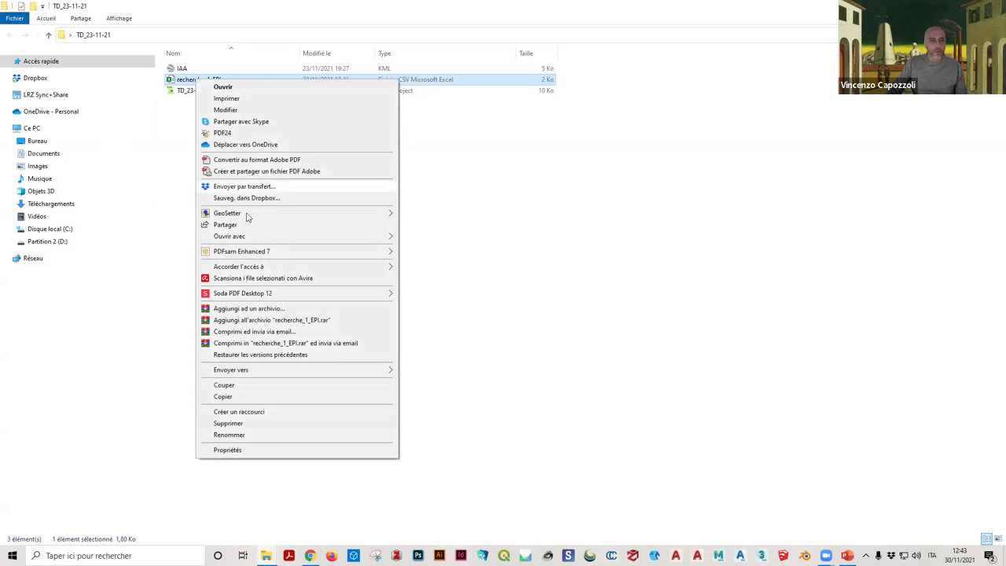
mouse_move(287, 234)
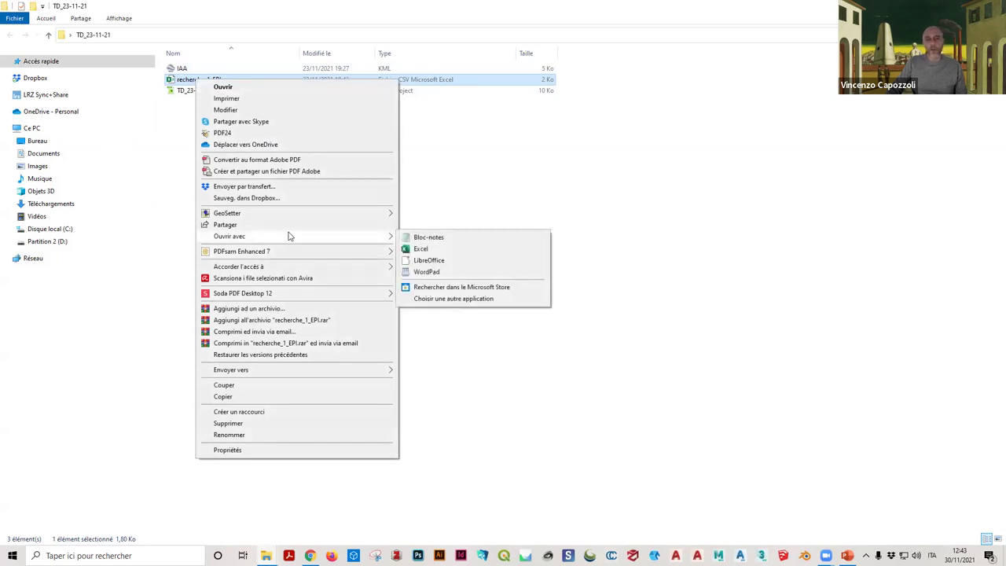
click(449, 261)
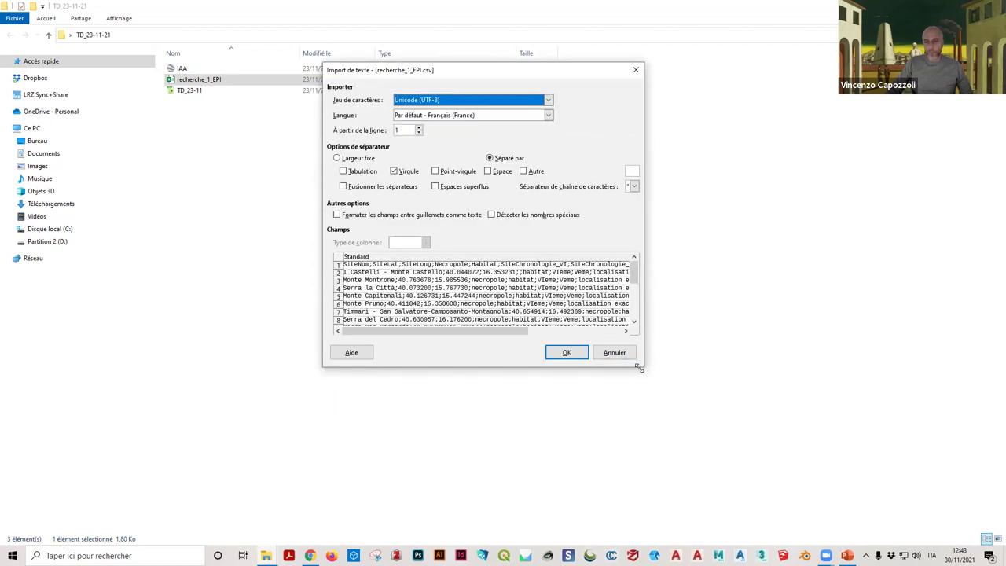
Step: Split the CSV fields by semicolon instead of comma and enlarge the text import dialog to preview all columns
drag(743, 507, 743, 507)
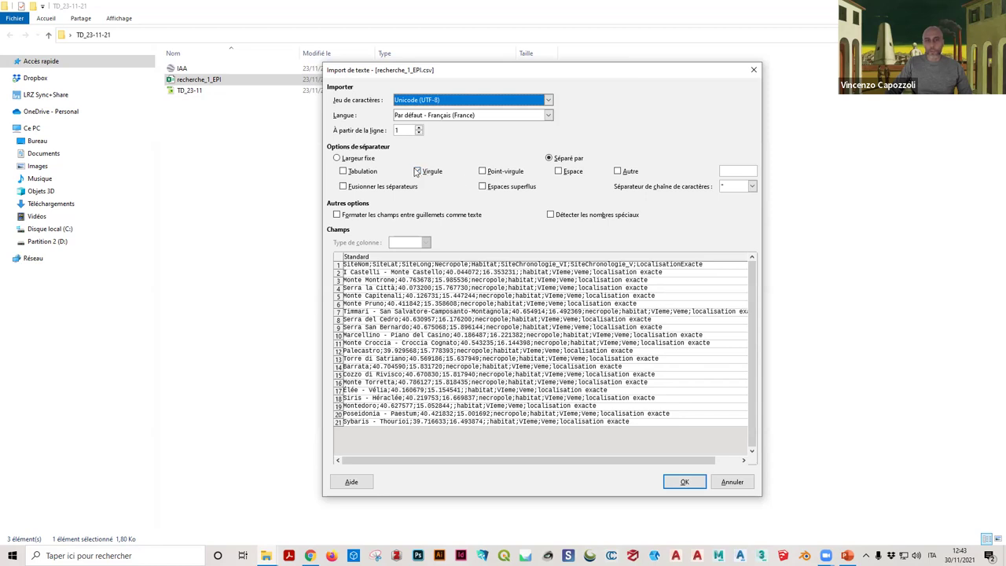
click(417, 172)
click(483, 171)
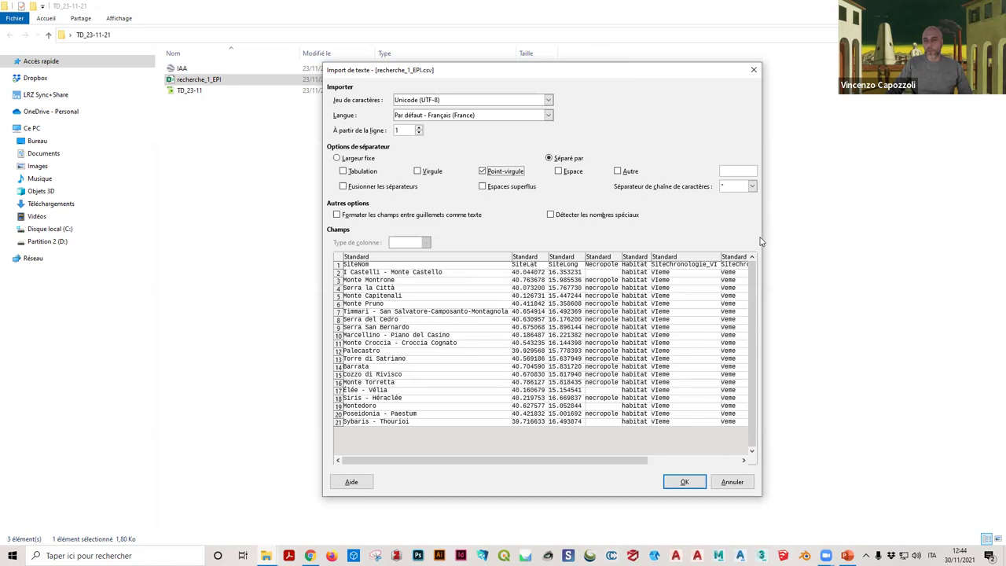
drag(995, 252, 992, 257)
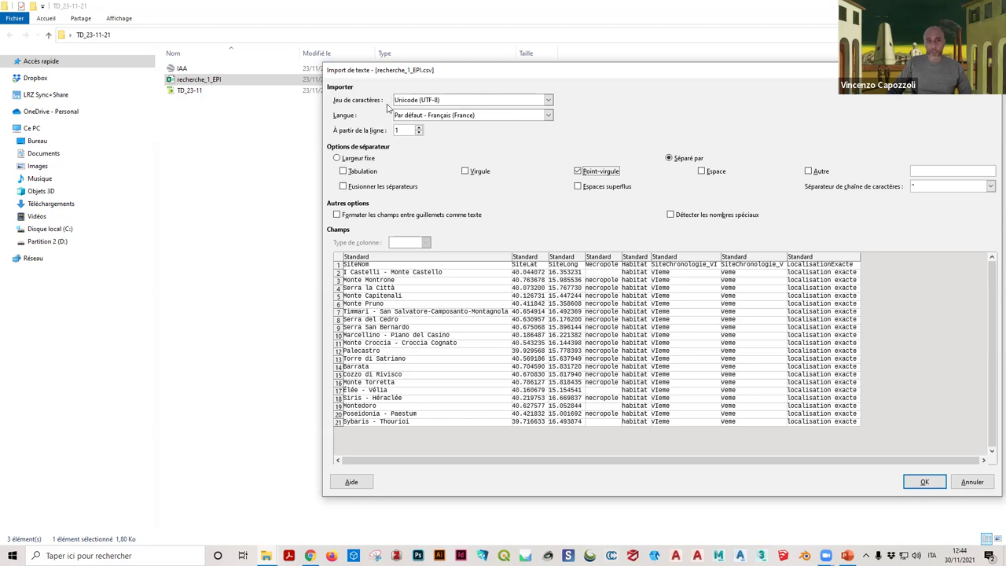
Step: Keep the Unicode (UTF-8) character set, load the CSV as a spreadsheet to check its columns, and close it
click(548, 101)
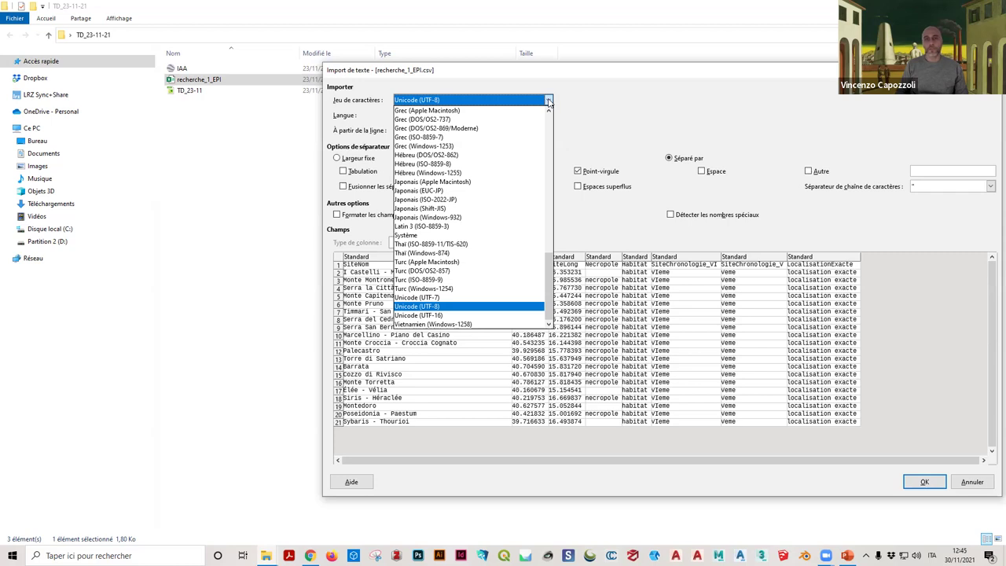
click(549, 102)
click(925, 482)
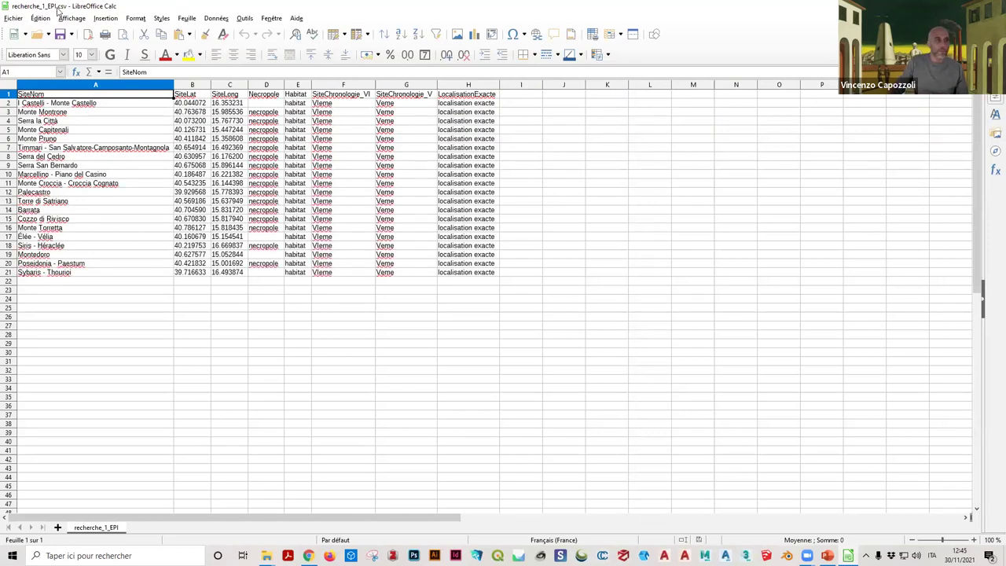
key(alt+F4)
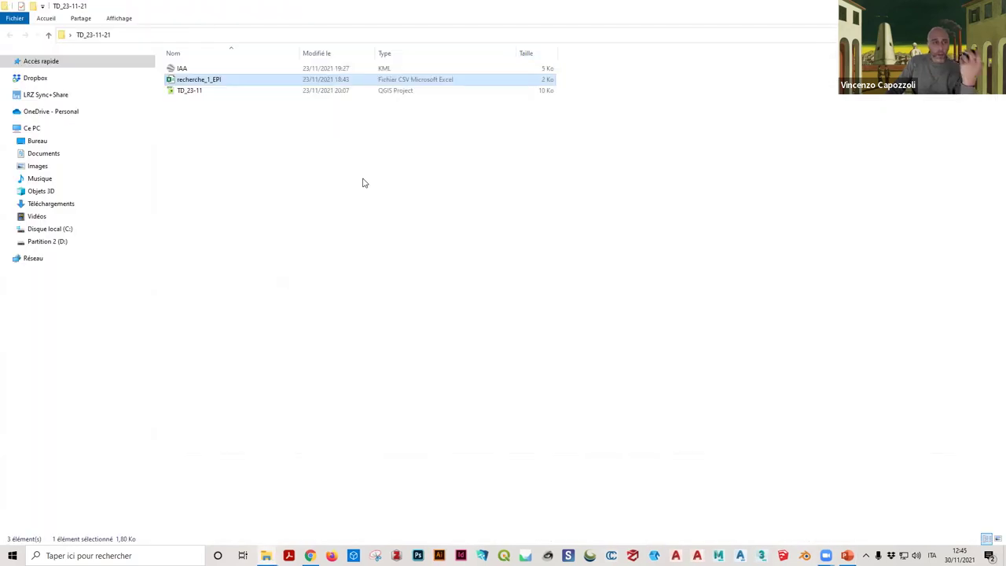
Step: Open the IAA KML file in Google Earth Pro
double_click(187, 69)
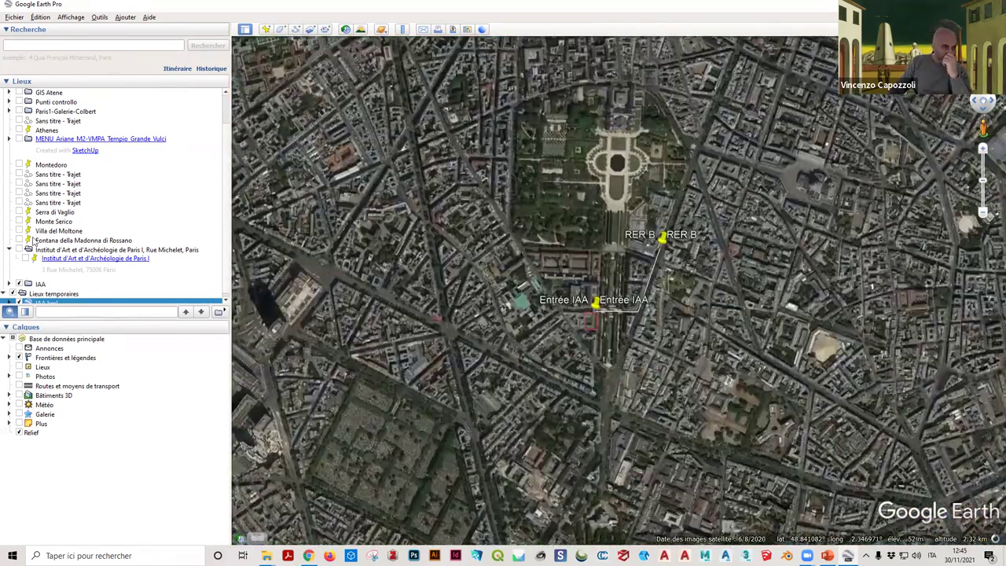
scroll(596, 290, down, 3)
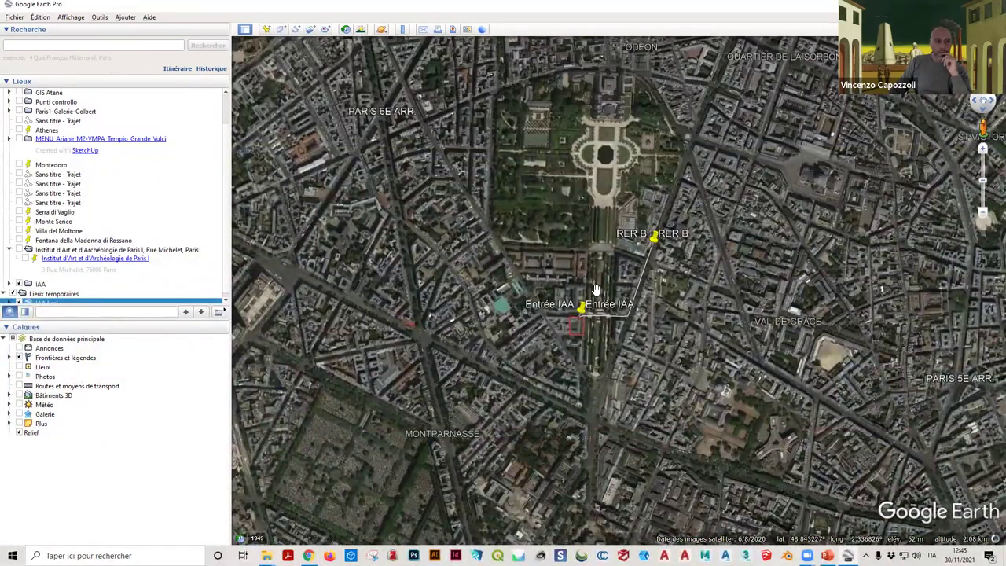
Step: Start importing the recherche_1_EPI CSV file from the TD_23-11-21 folder on the desktop
click(16, 17)
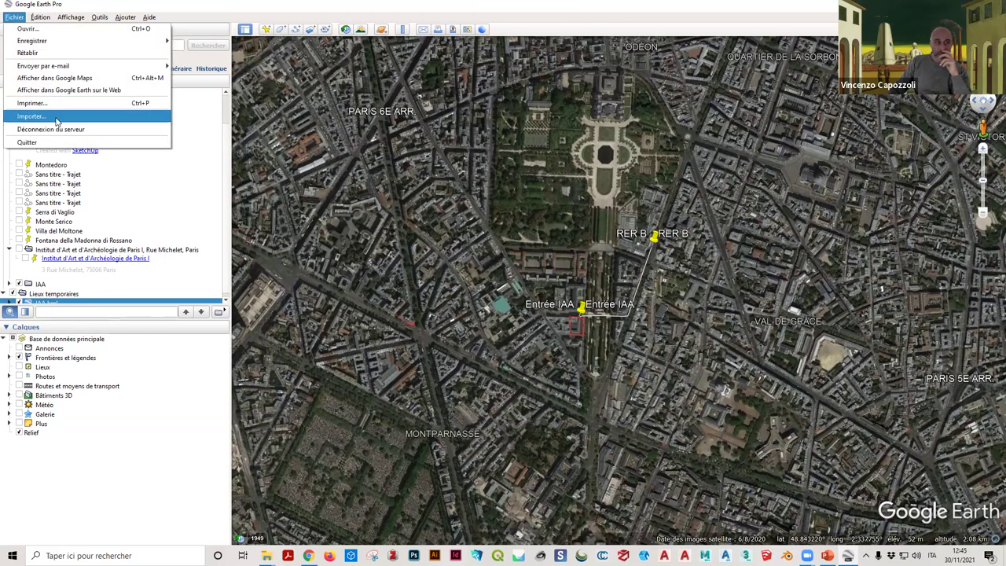
click(56, 118)
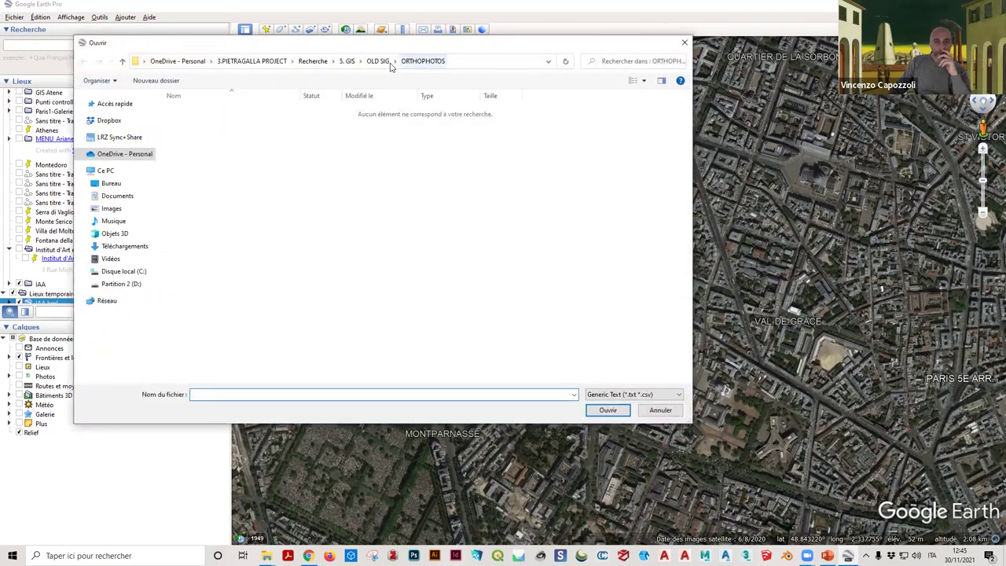
click(112, 184)
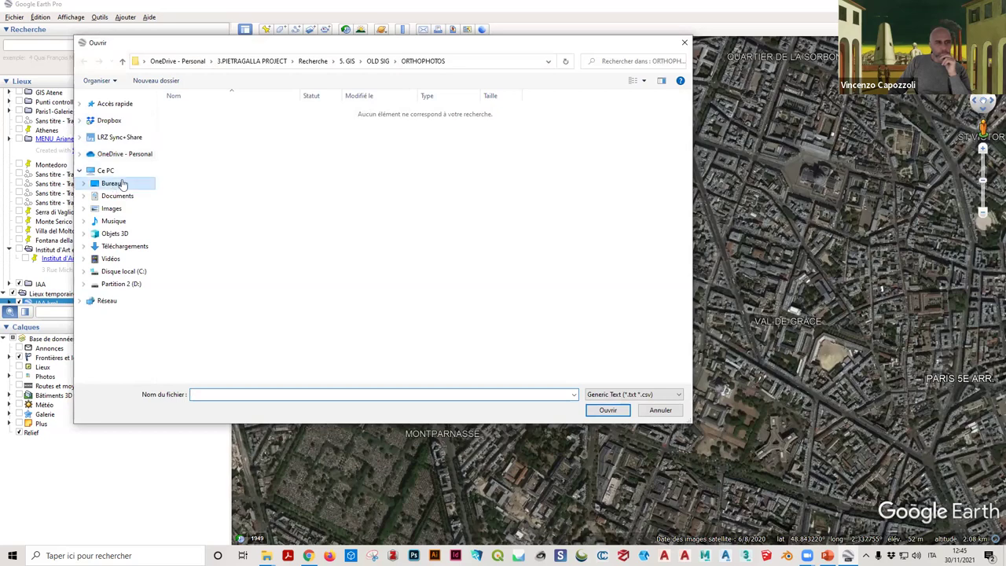
double_click(251, 125)
click(202, 114)
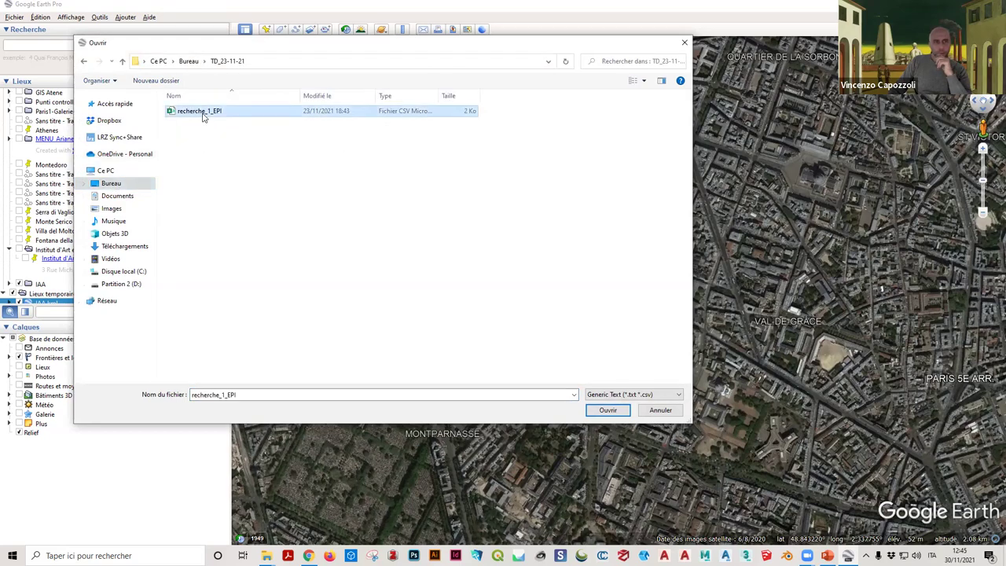
click(607, 409)
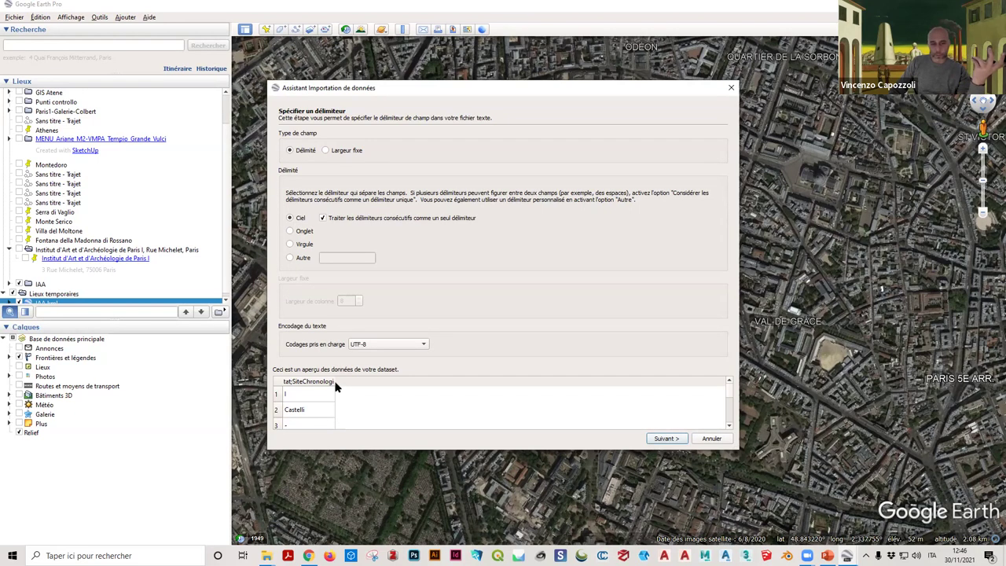
Step: Widen the preview column and try the tab and comma delimiters on the imported data
drag(336, 381, 658, 384)
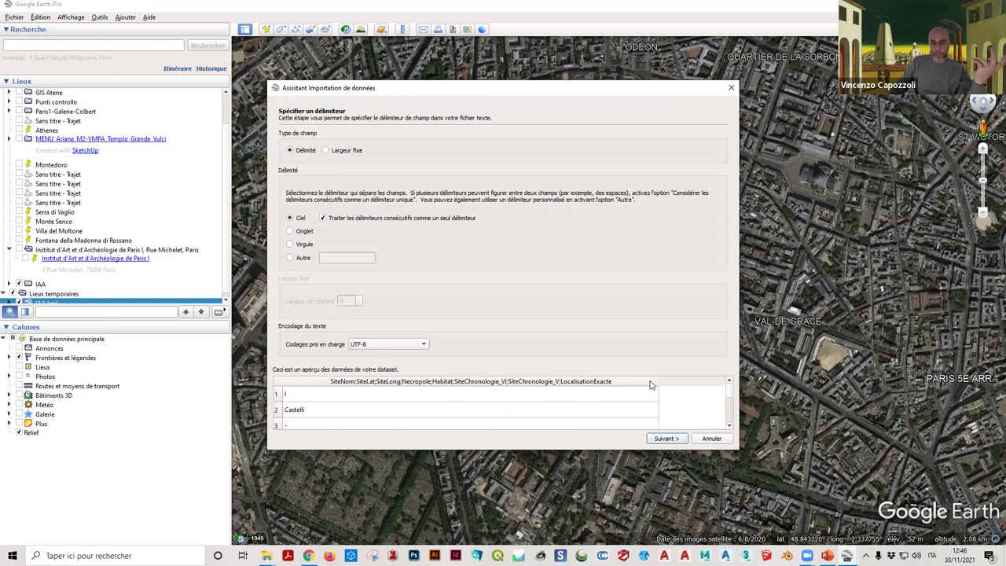
click(290, 245)
click(290, 231)
click(290, 244)
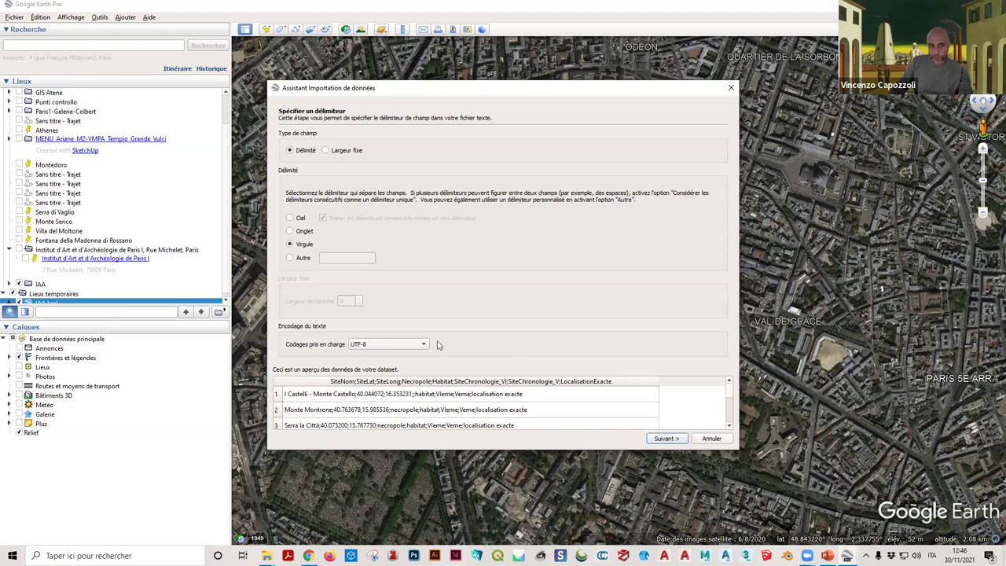
Step: Set a custom semicolon delimiter and resize the preview and import assistant to show all columns
click(290, 259)
click(370, 260)
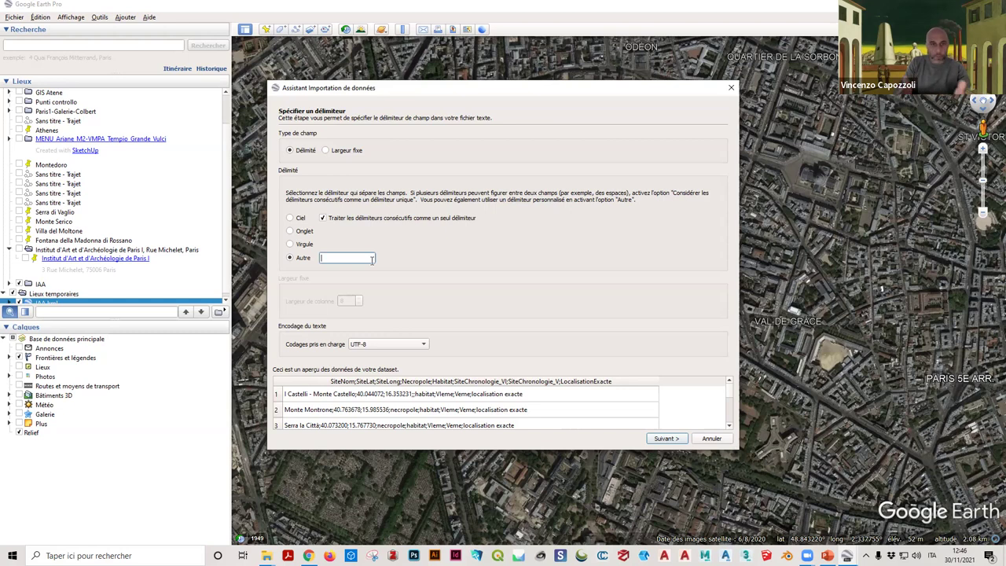
text(;)
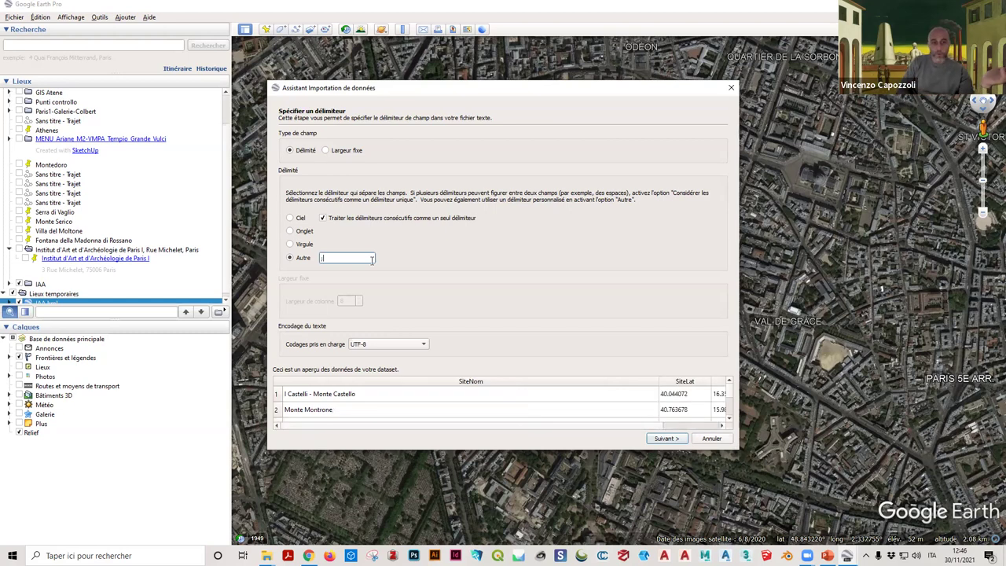
drag(659, 381, 400, 381)
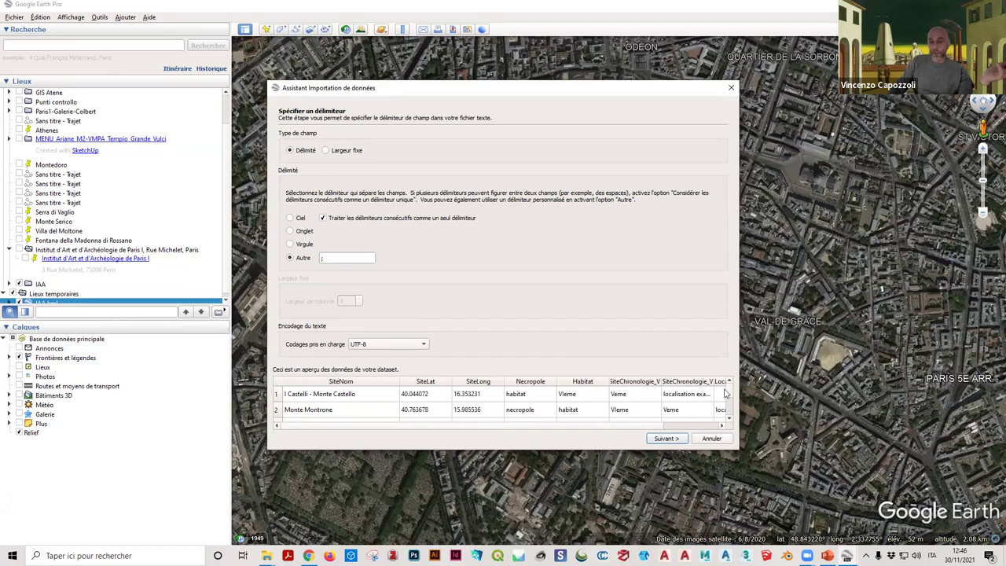
drag(741, 387, 1002, 387)
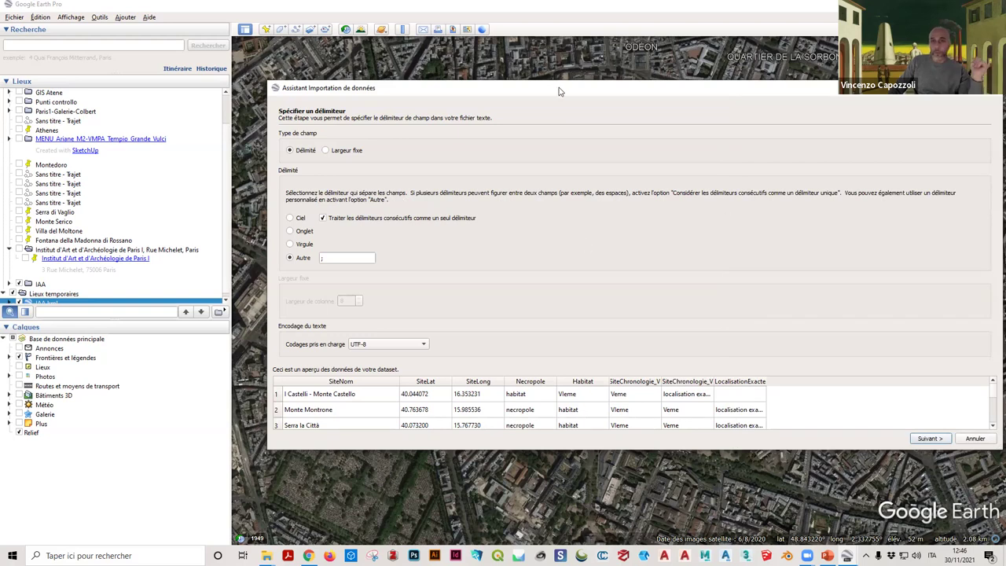
drag(559, 90, 531, 65)
drag(624, 424, 550, 507)
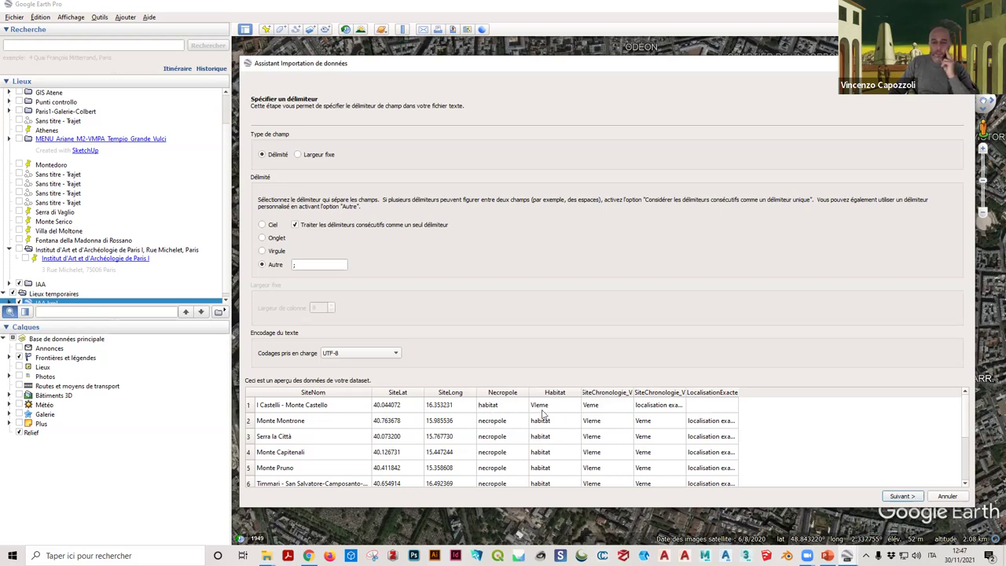
Step: Compare the preview with and without consecutive delimiters treated as one, leave the option off, and cancel the import
click(294, 225)
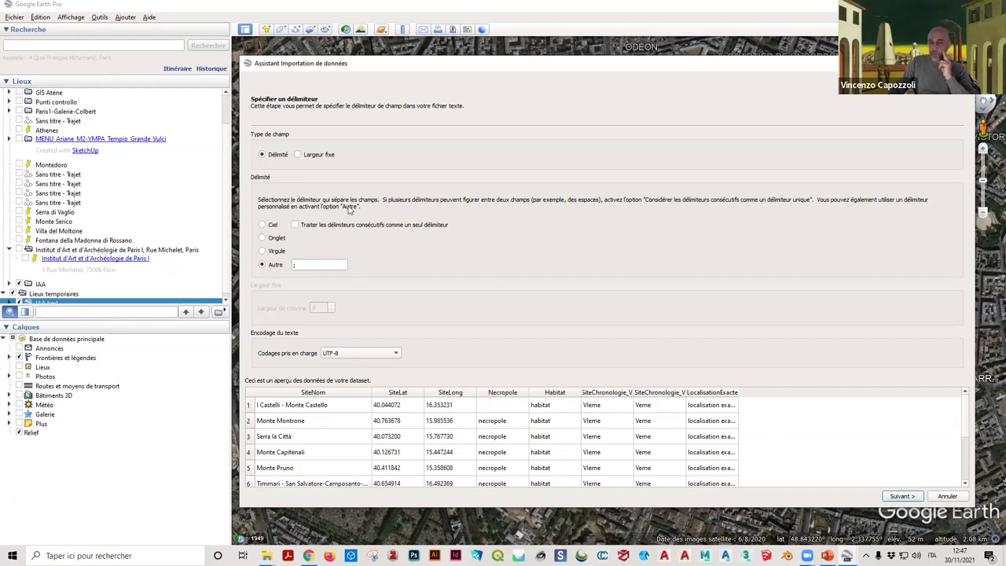
click(296, 226)
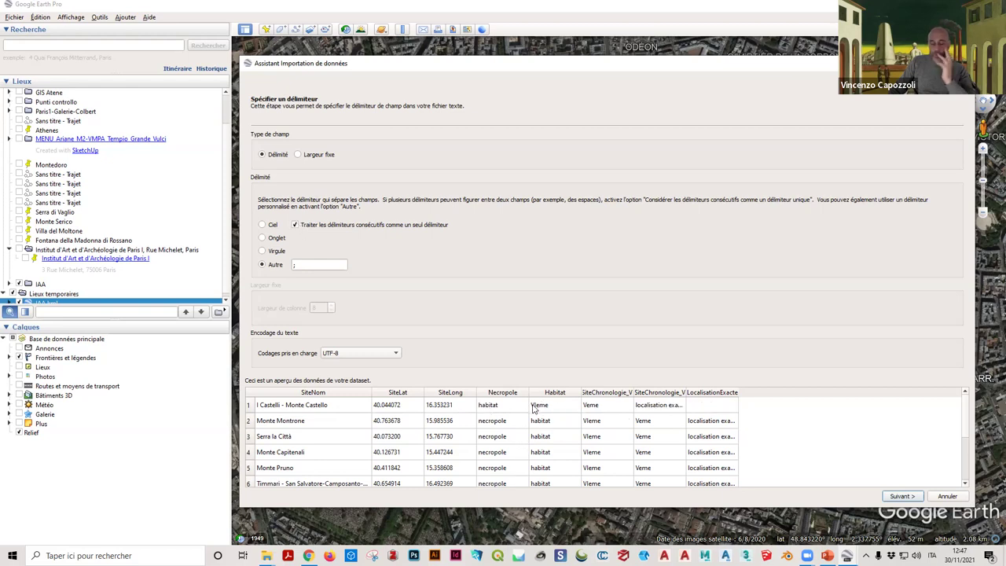
click(295, 225)
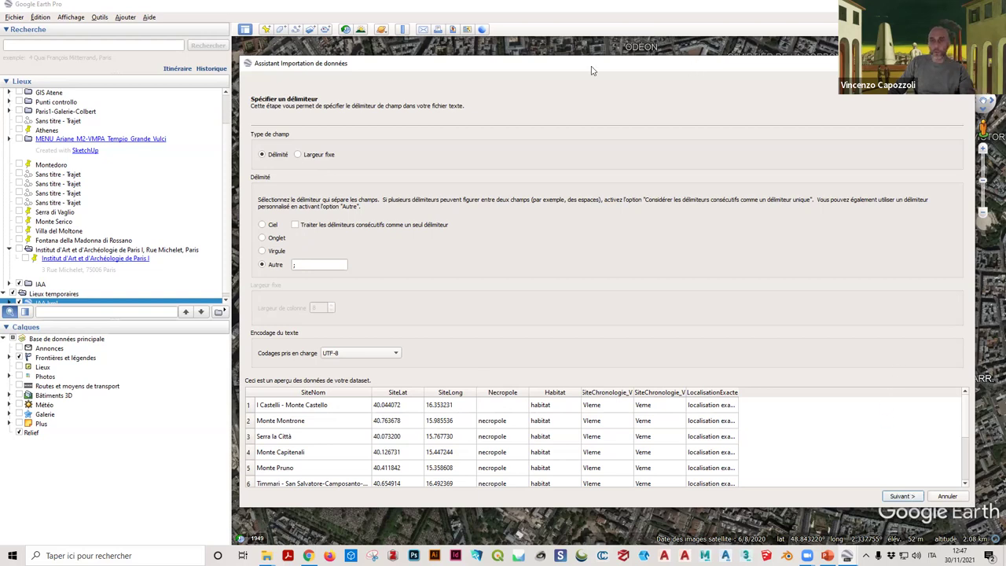
drag(591, 69, 483, 72)
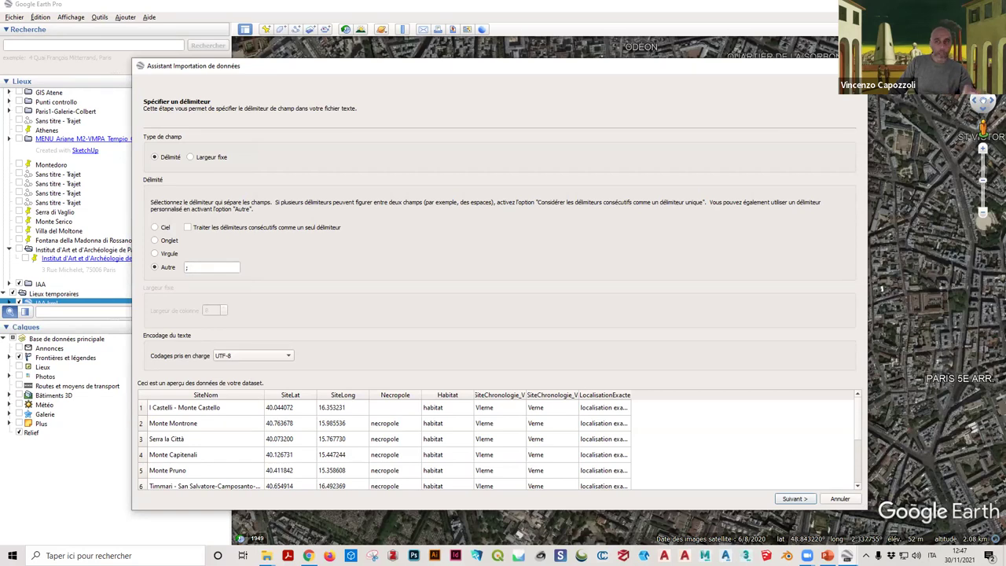
key(Escape)
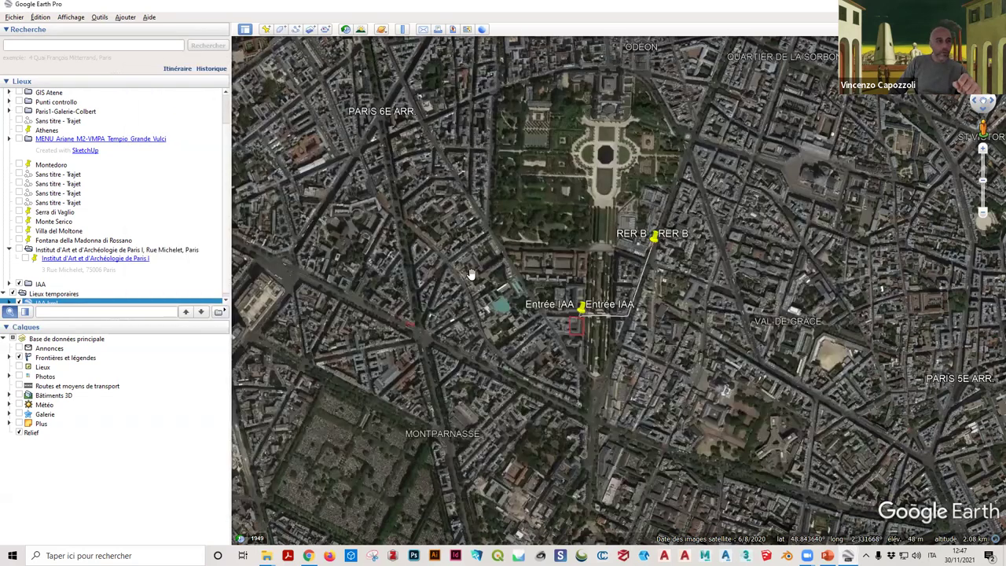
Step: Reopen the data import file chooser and look at the file types it accepts
click(14, 17)
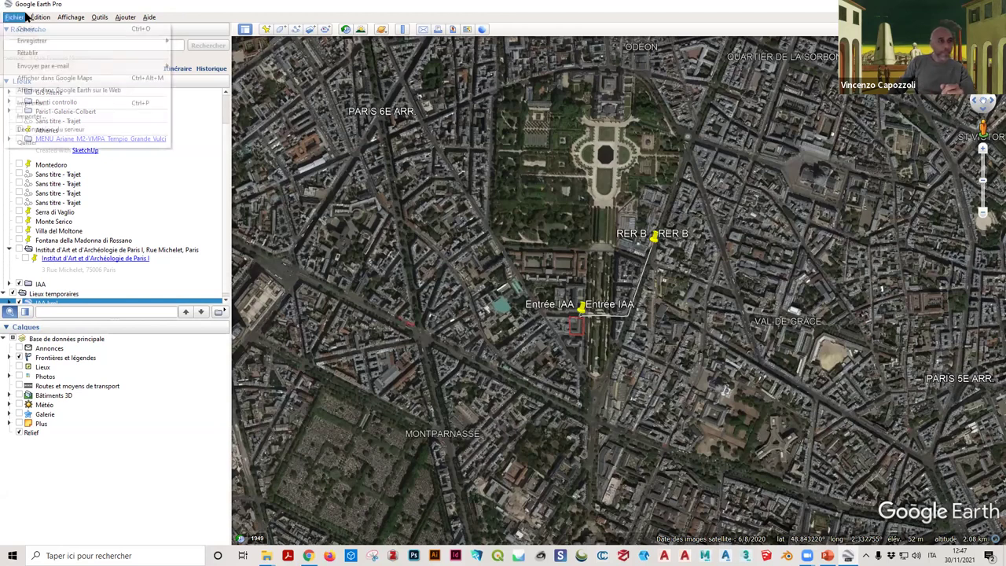
click(69, 115)
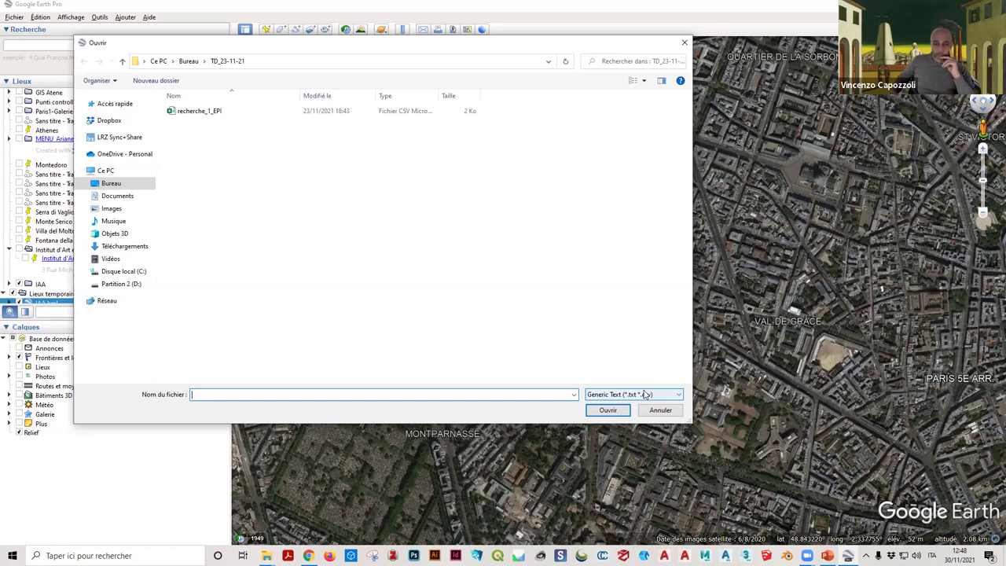
click(645, 394)
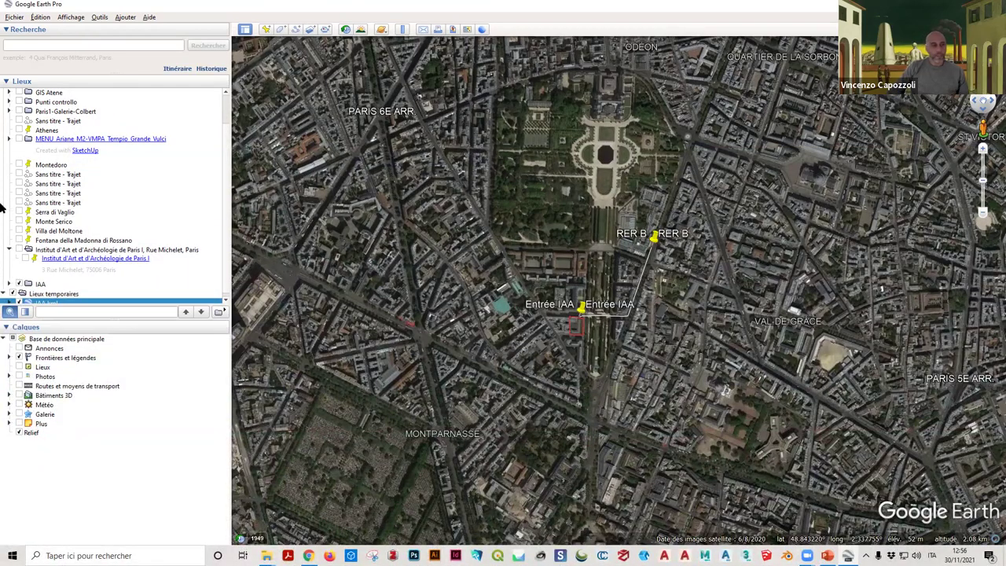
Step: Examine the IAA.kml entrance placemark, the red building outline and the path to RER B up close
scroll(69, 284, down, 1)
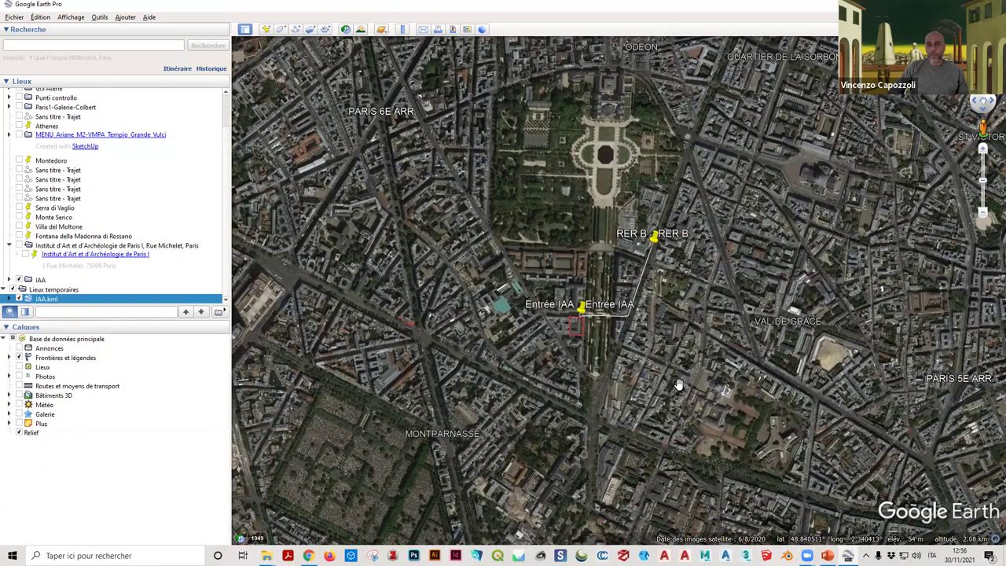
scroll(673, 374, up, 2)
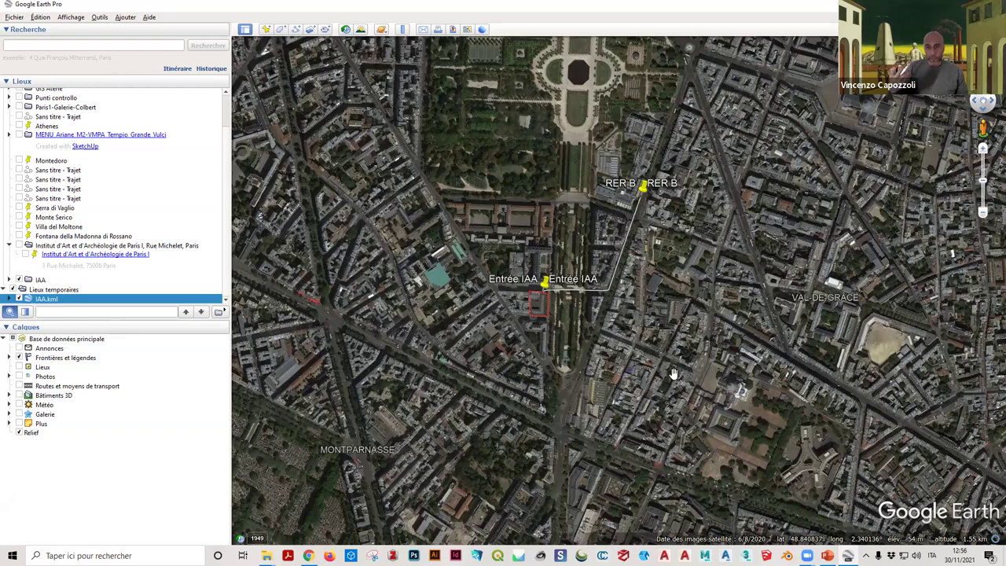
scroll(496, 249, up, 3)
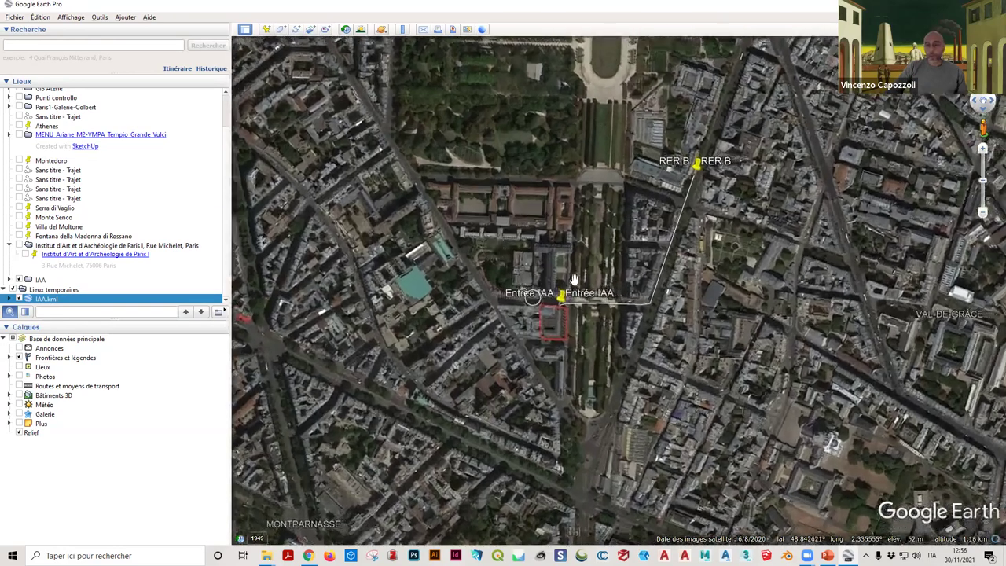
scroll(533, 296, up, 3)
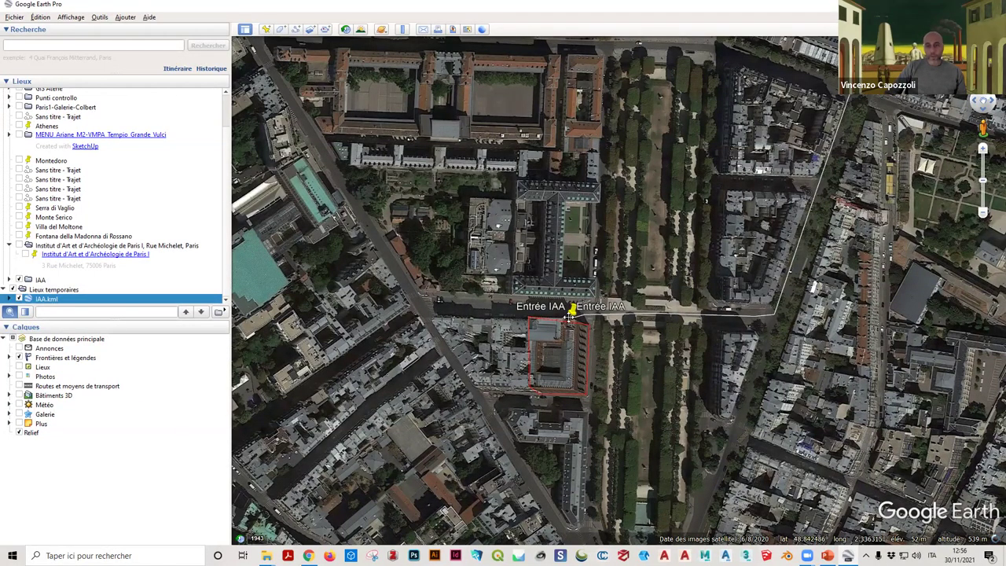
Step: Examine the path between the RER B and Entrée IAA placemarks and the red outline around the building
mouse_move(743, 305)
mouse_down()
mouse_move(564, 390)
mouse_move(488, 455)
mouse_move(528, 519)
mouse_up()
scroll(528, 519, down, 2)
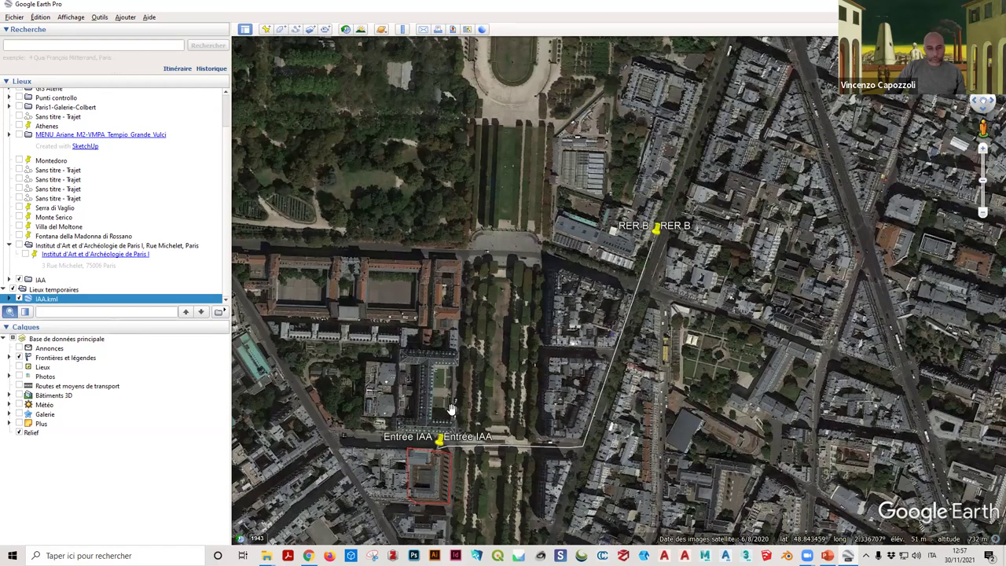
scroll(452, 408, up, 2)
drag(560, 306, 598, 247)
scroll(609, 243, up, 3)
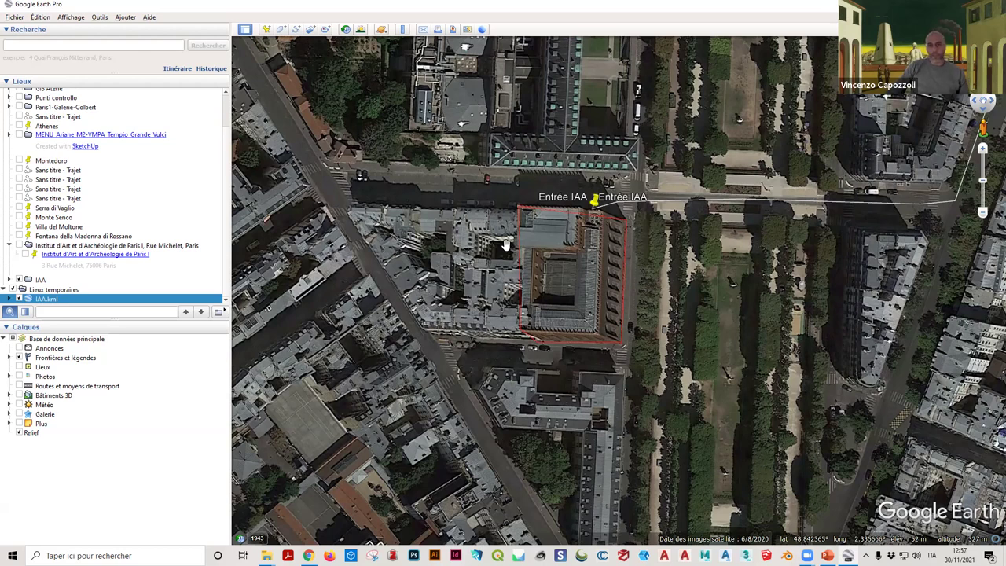
scroll(511, 240, down, 2)
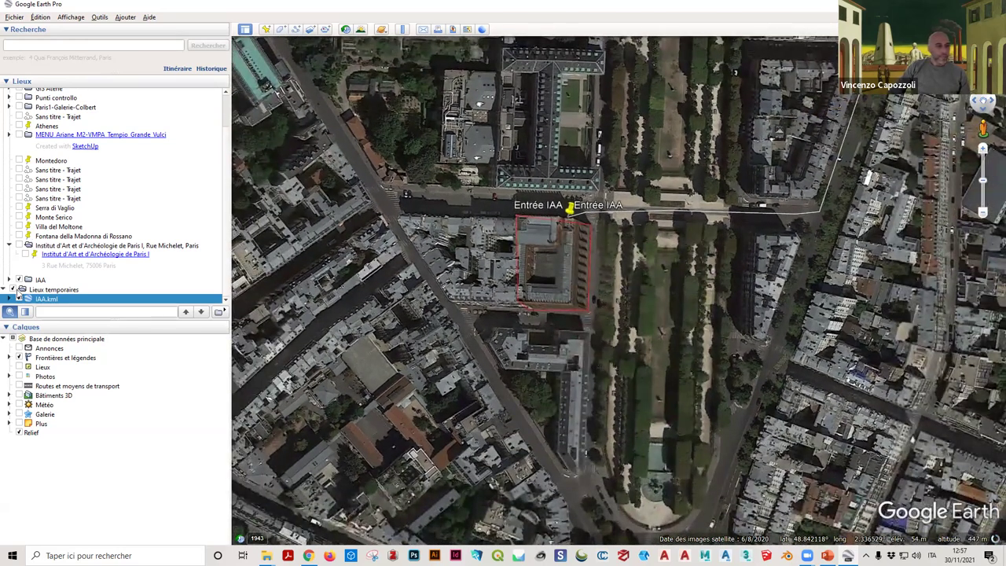
Step: Expand IAA.kml and its IAA folder to list their elements, and select the temporary places folder
click(8, 299)
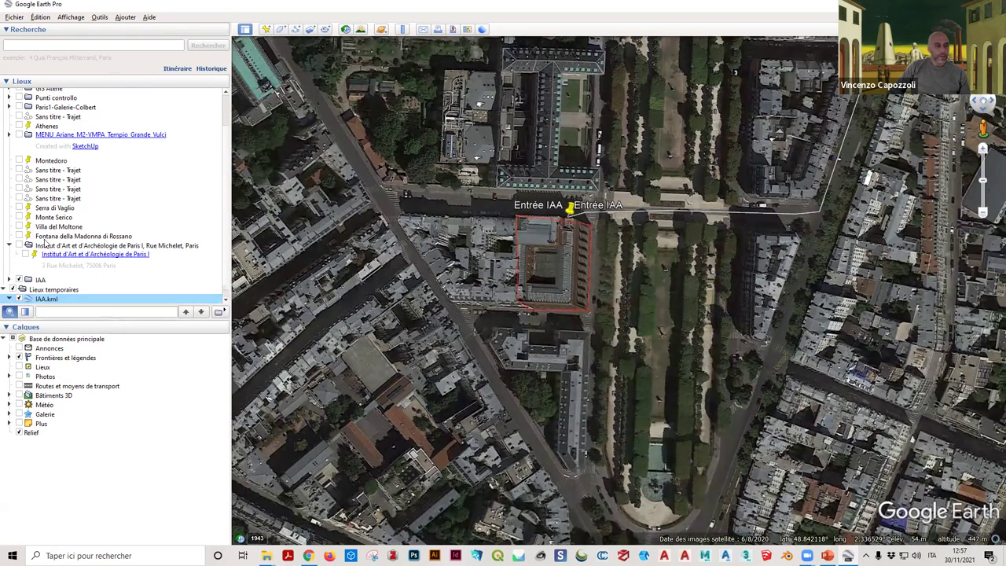
click(16, 300)
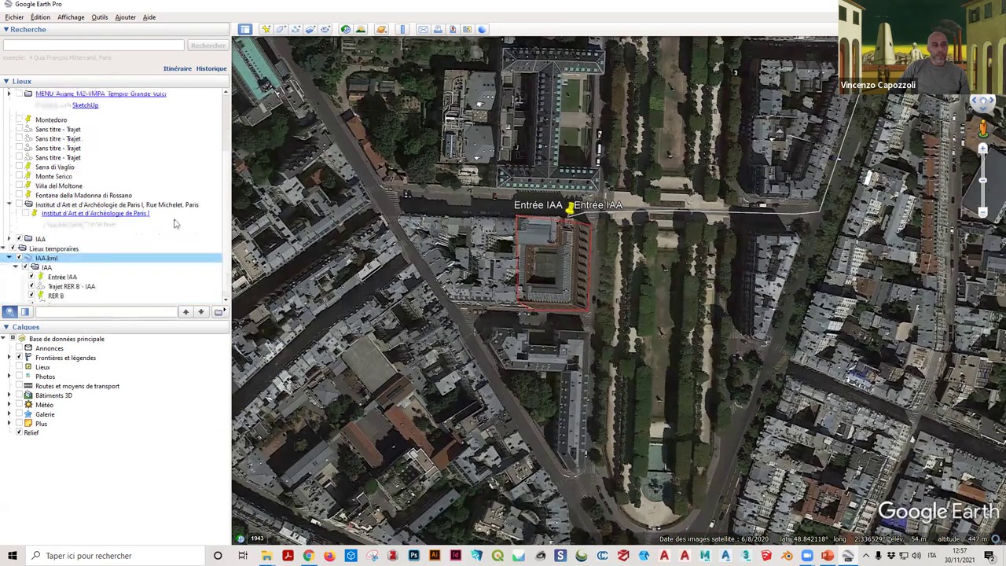
click(54, 243)
Step: Look through the file commands and the kinds of elements that can be added, open the new folder dialog and cancel it
scroll(71, 212, up, 3)
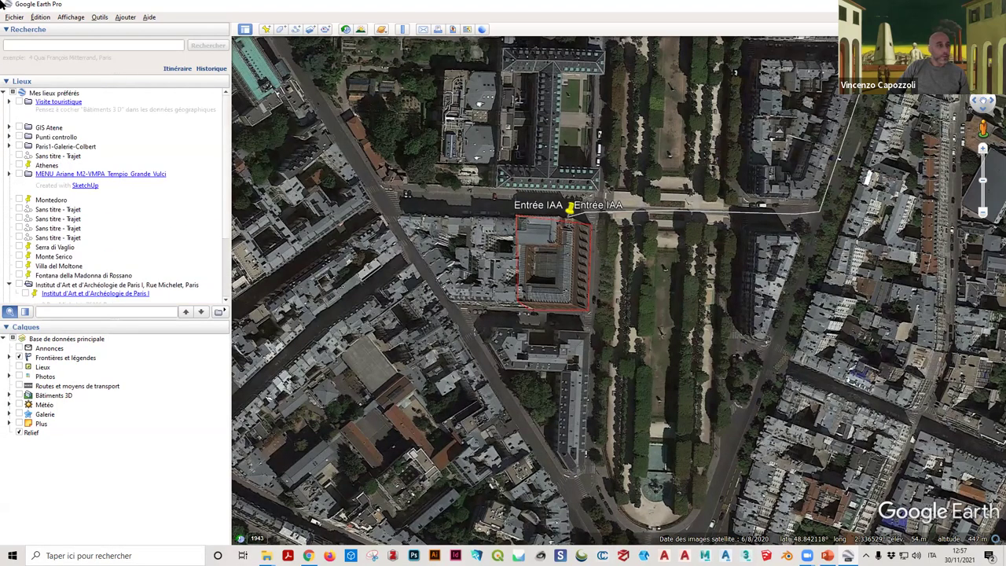
click(38, 16)
mouse_move(9, 16)
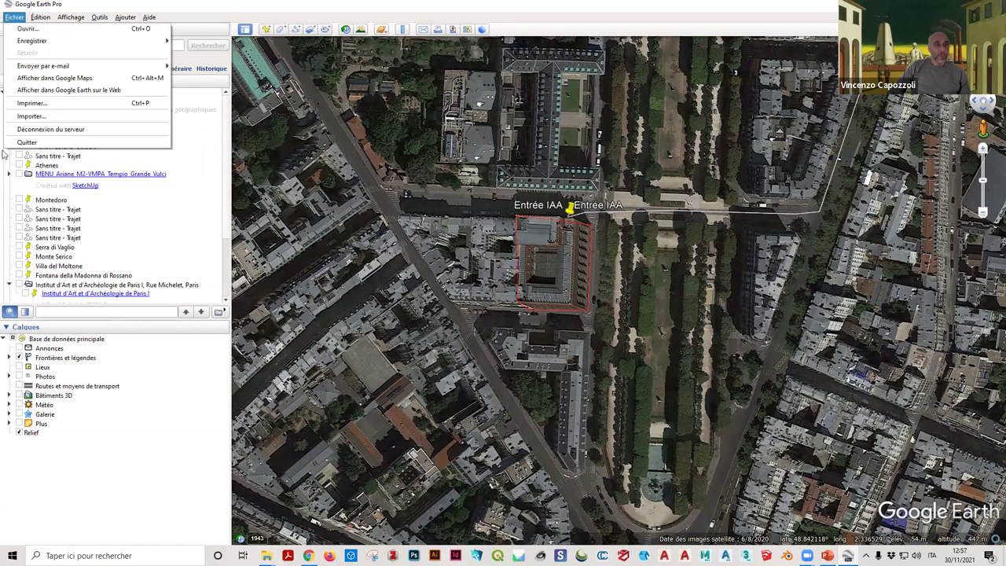
mouse_move(123, 19)
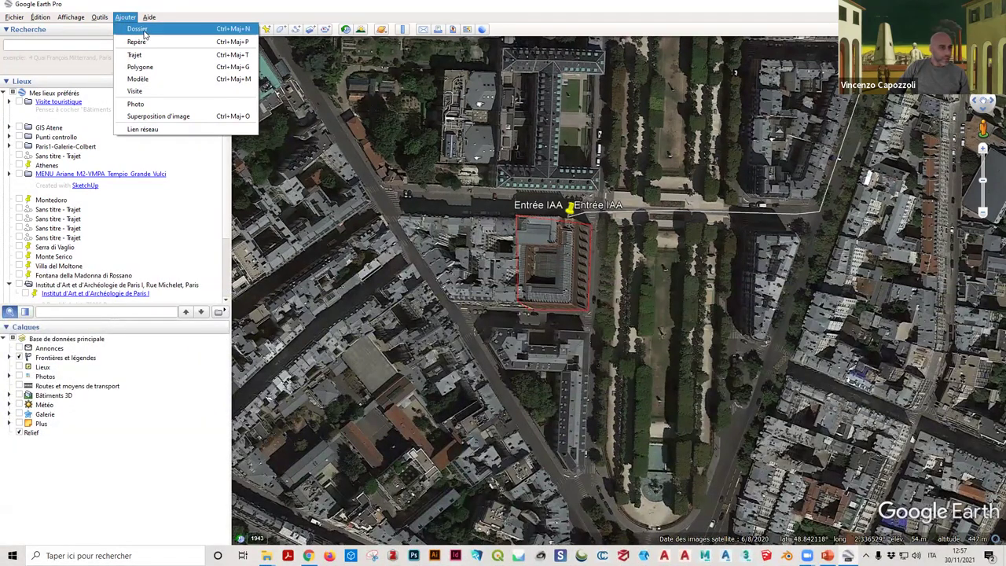
click(148, 30)
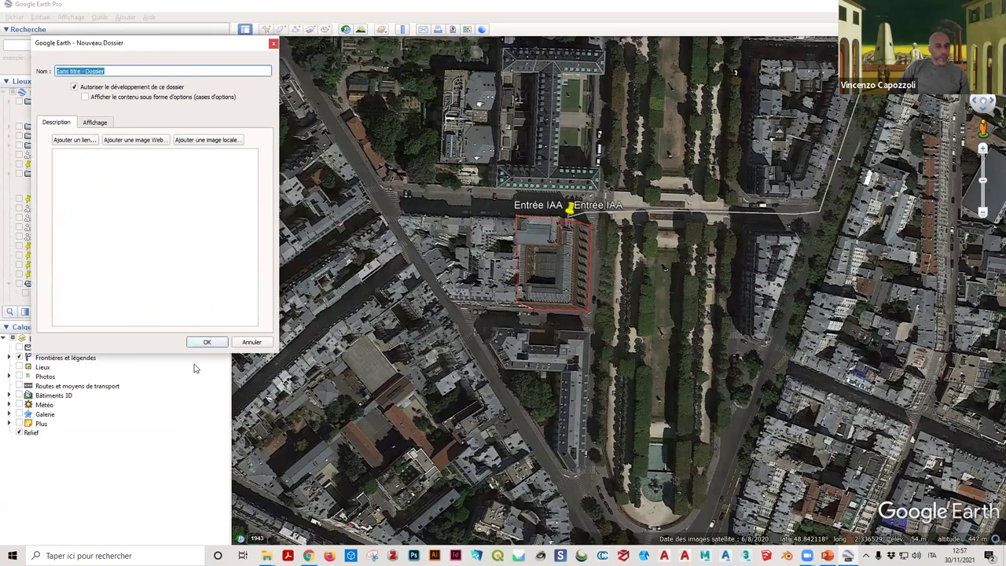
click(273, 42)
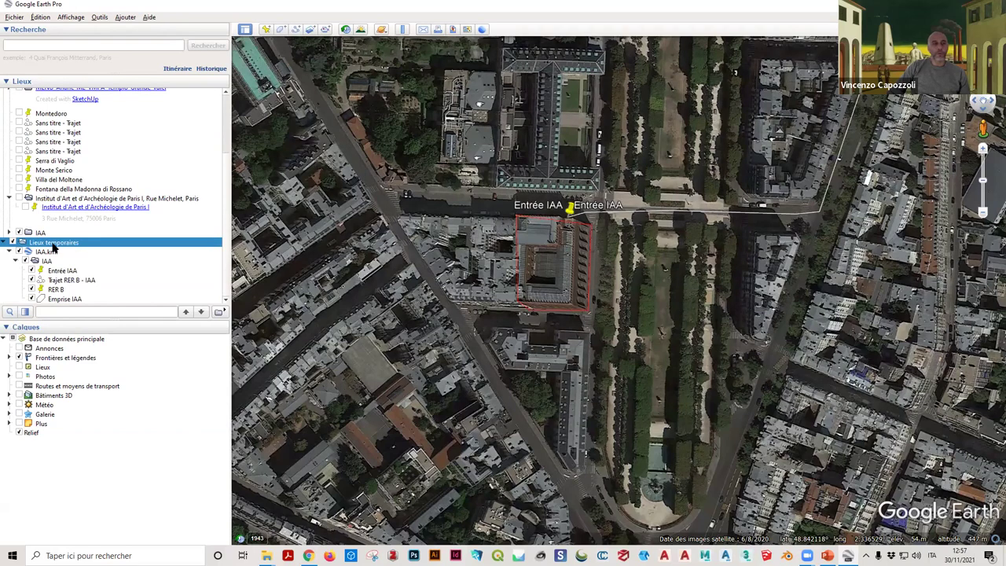
Step: Look at the actions and addable element types offered for the temporary places folder
right_click(54, 247)
mouse_move(77, 249)
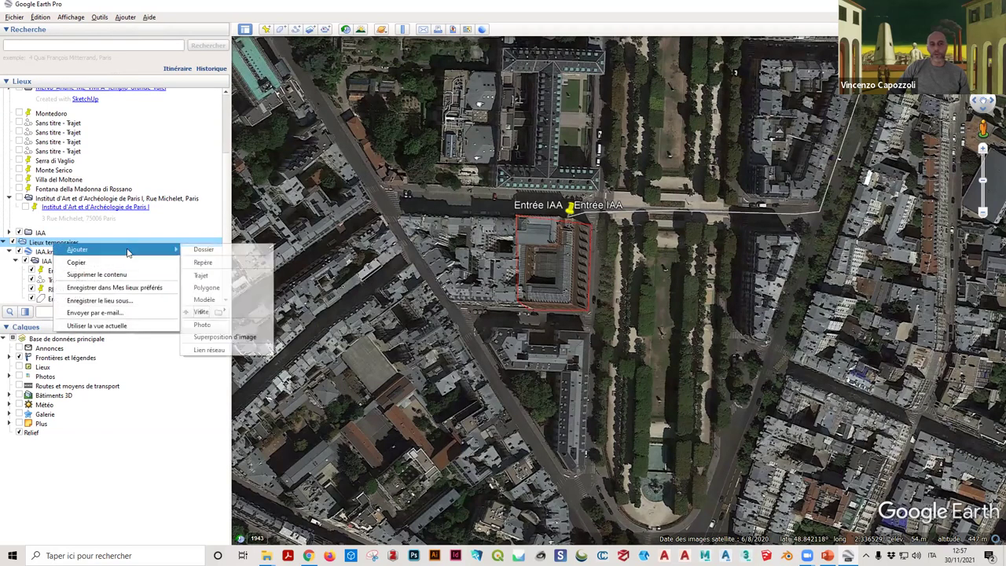
click(18, 72)
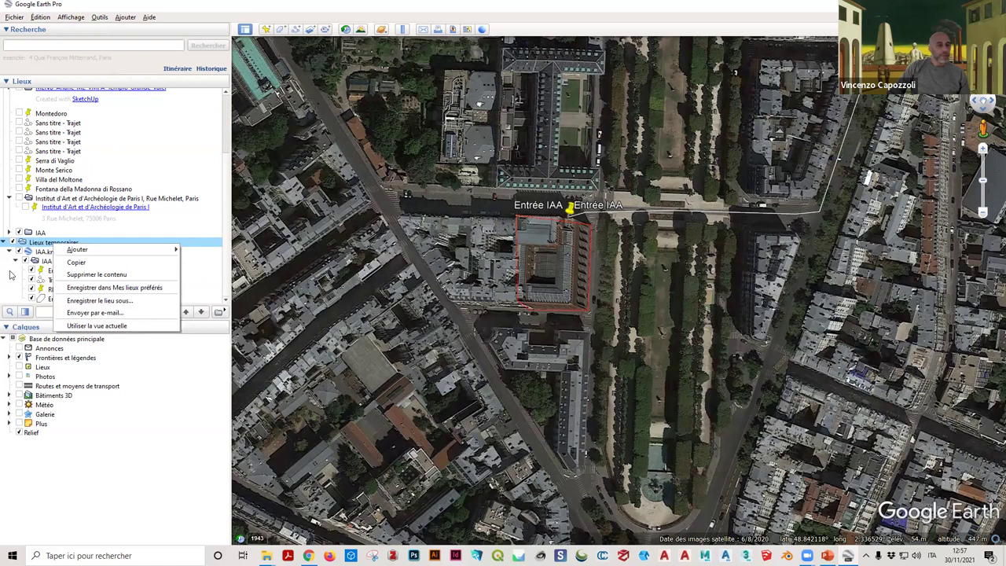
Step: Select the IAA folder inside IAA.kml and expand and collapse it to review its contents
click(12, 271)
click(18, 262)
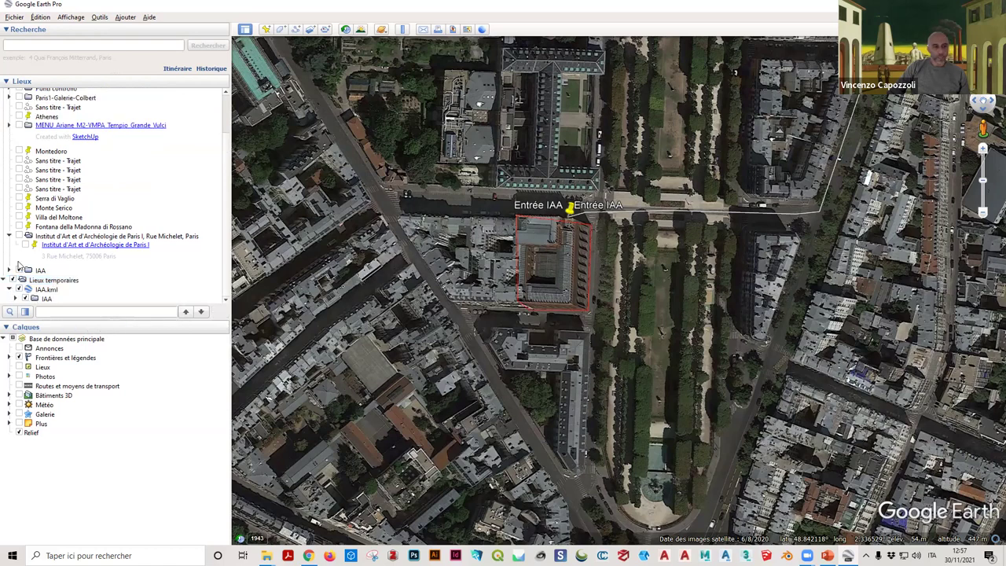
click(47, 299)
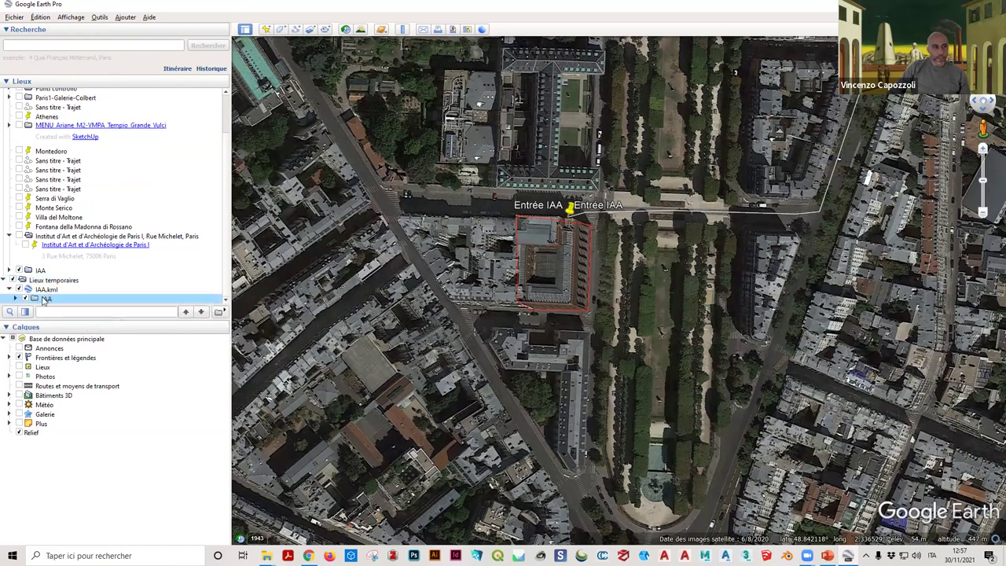
click(16, 298)
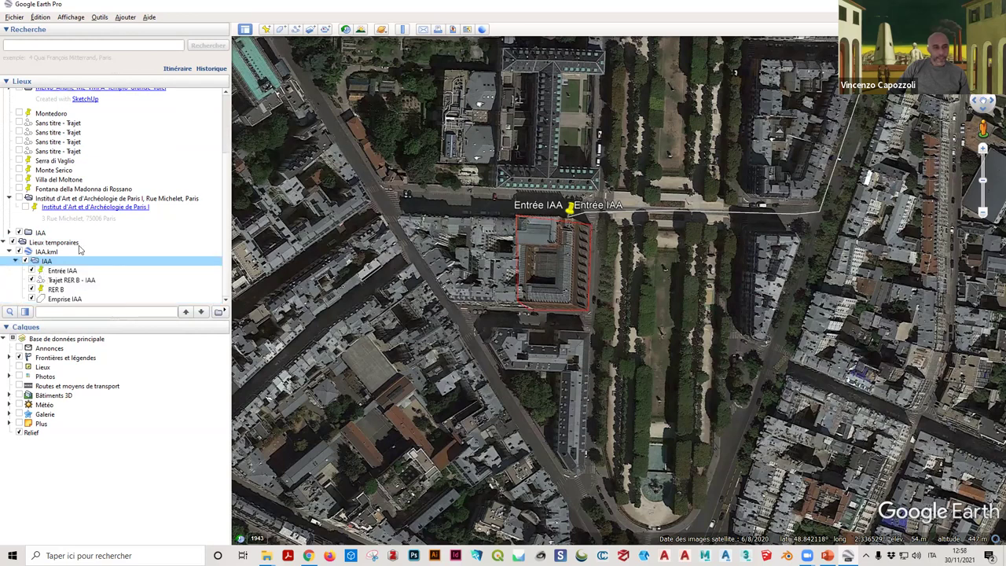
drag(75, 271, 48, 301)
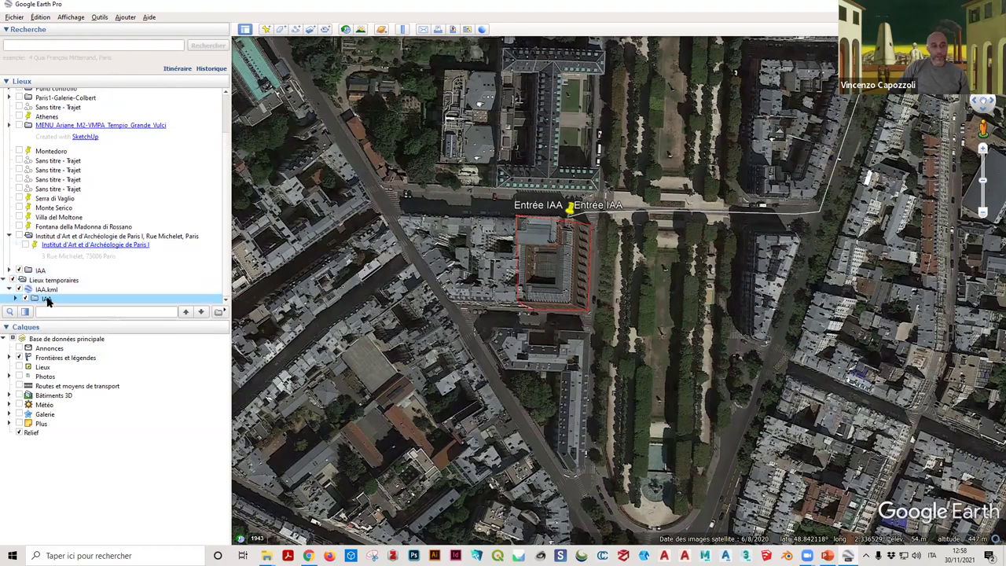
Step: Open the dialog for saving the IAA folder as a Kmz file on the desktop and cancel it
right_click(47, 301)
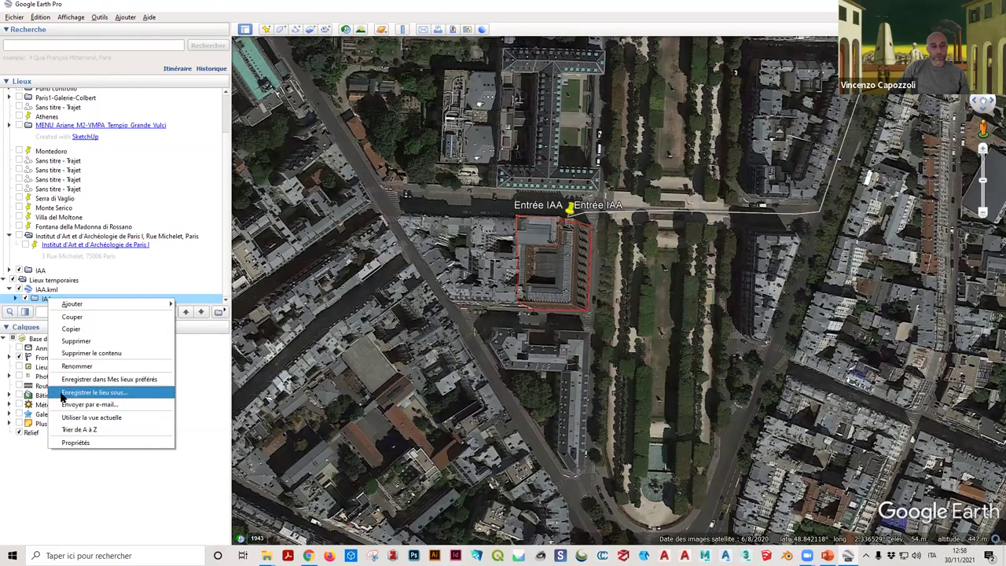
click(126, 393)
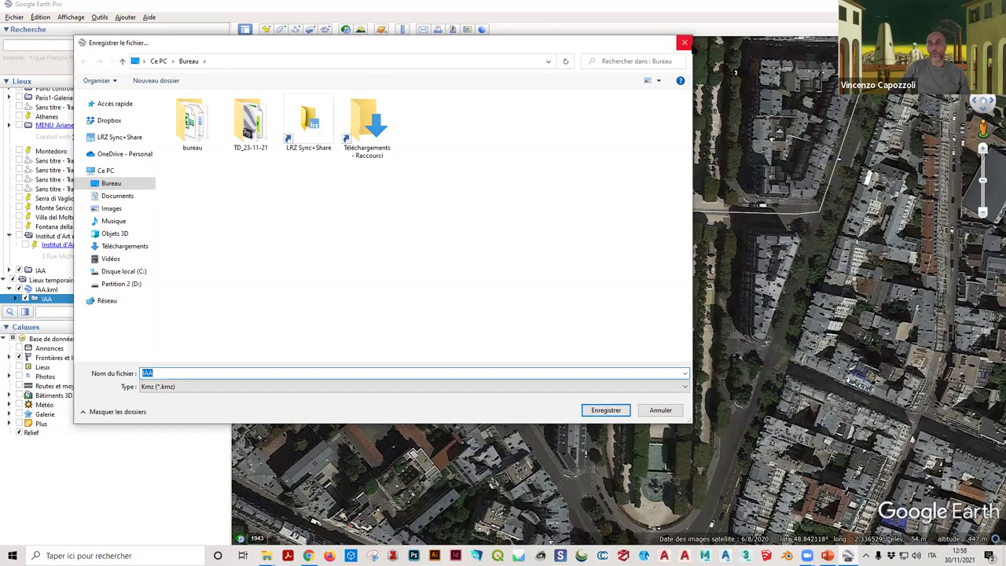
click(685, 43)
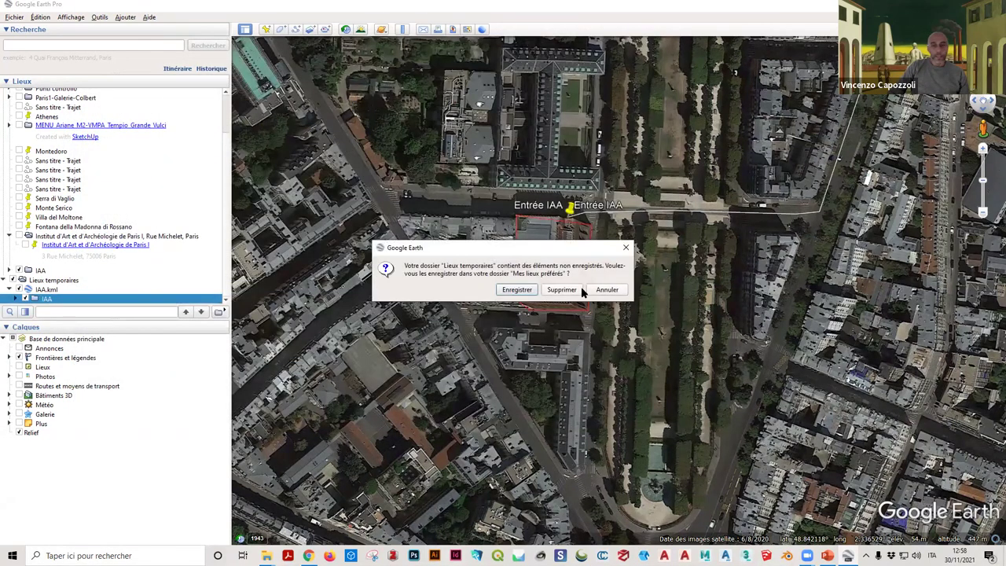
Step: Close Google Earth Pro and open the IAA KML file from the TD_23-11-21 folder in Bloc-notes
click(535, 291)
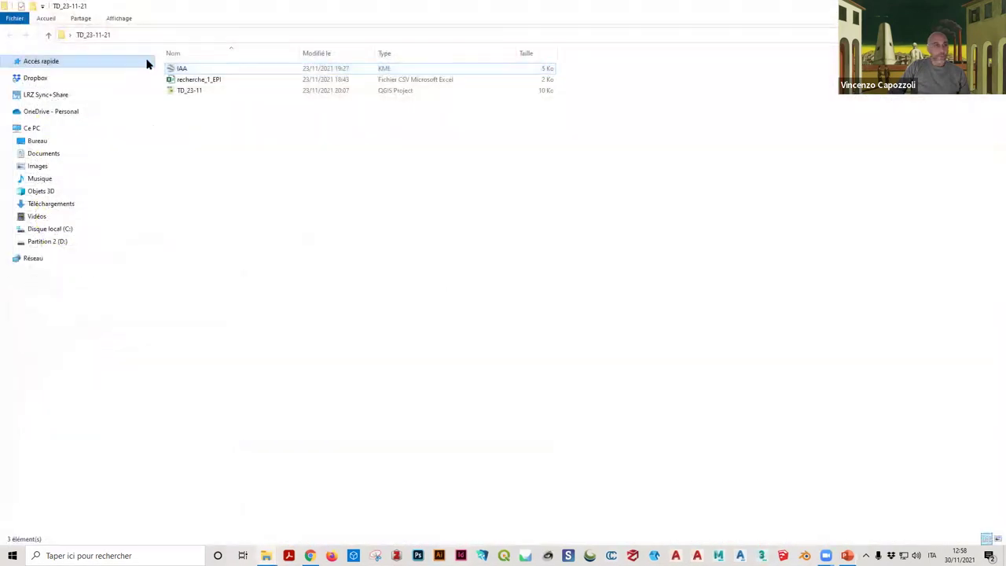
right_click(188, 72)
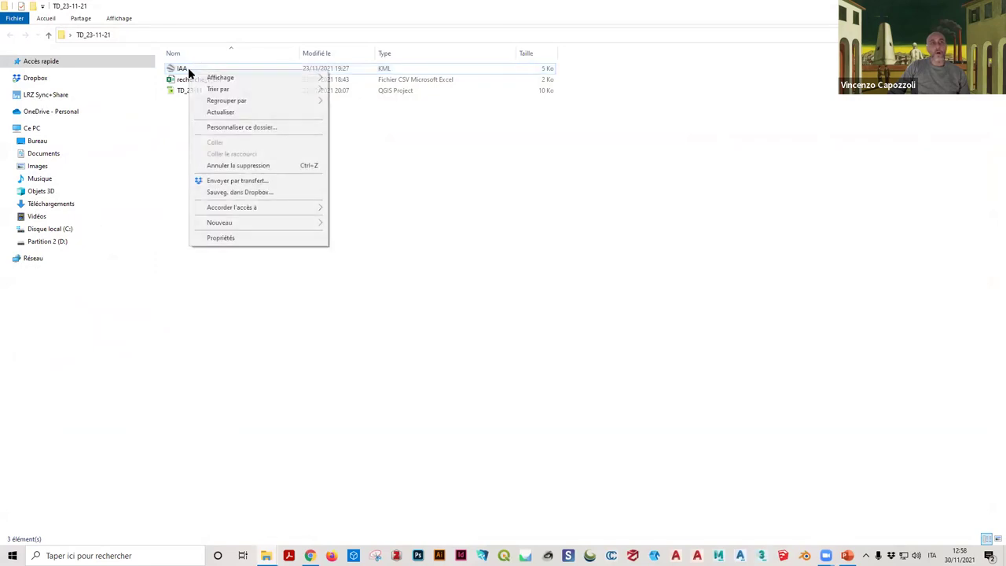
click(179, 72)
right_click(179, 72)
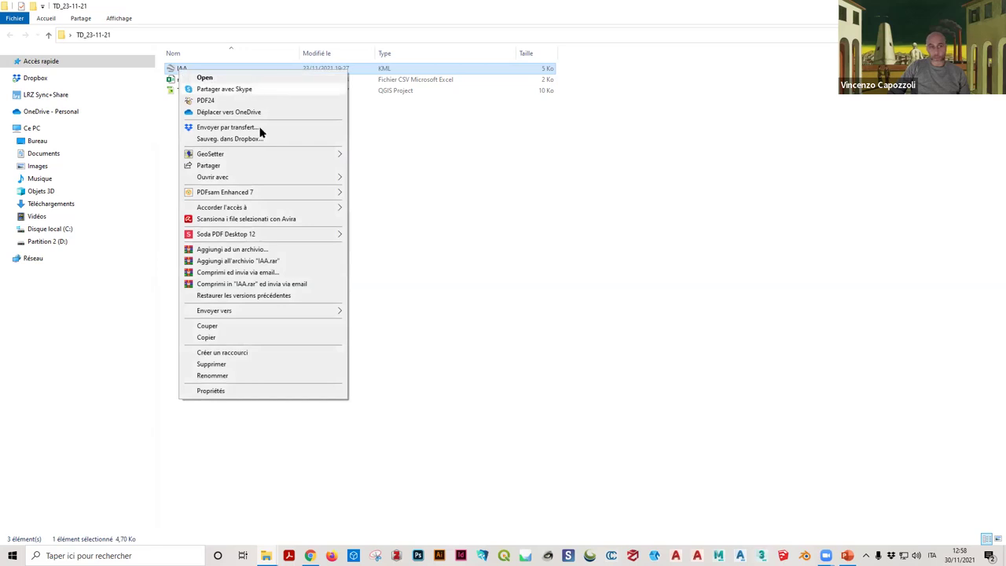
mouse_move(322, 177)
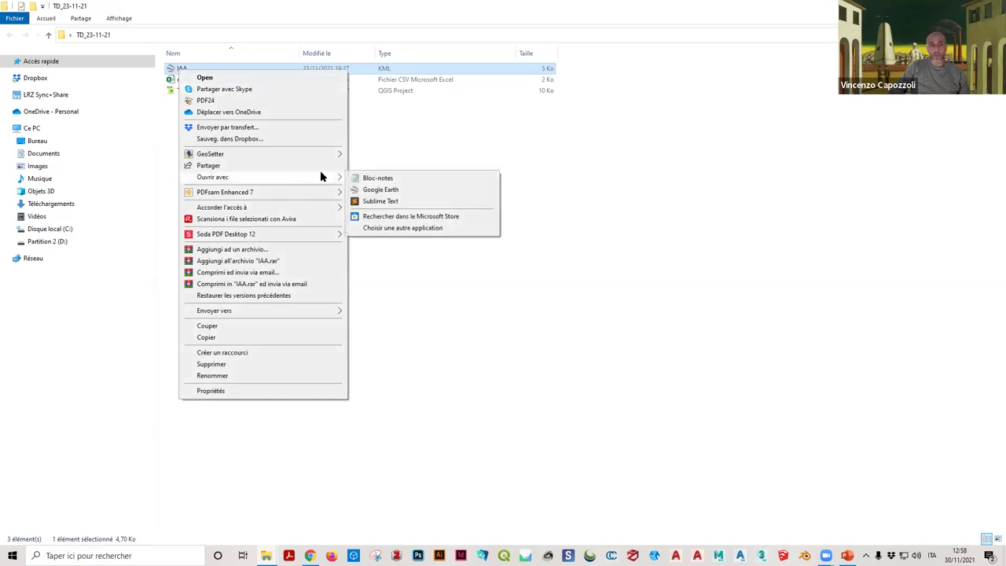
click(382, 179)
drag(786, 100, 735, 69)
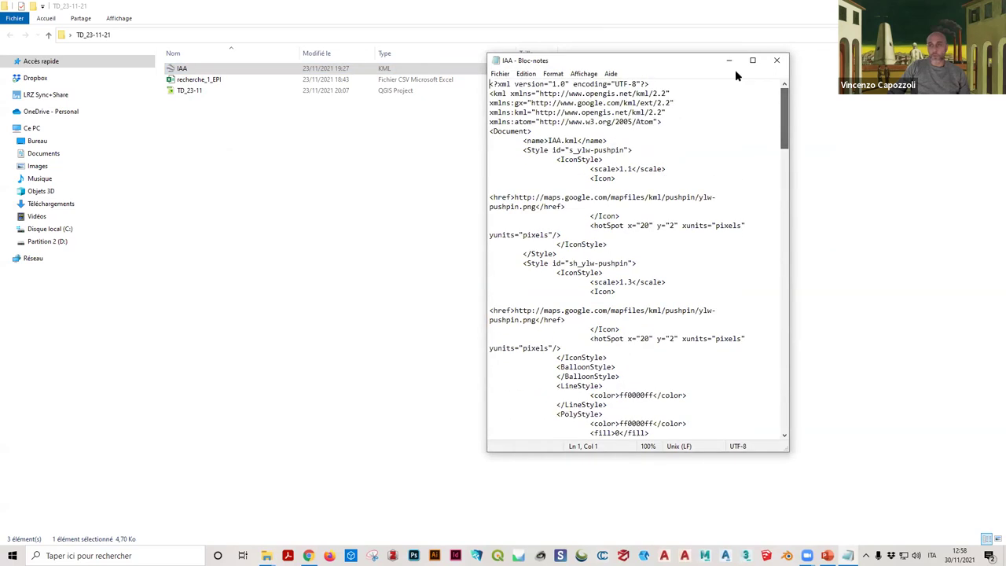
Step: Find the Entrée IAA placemark in the KML code and highlight its longitude, latitude and altitude lines
drag(788, 105, 753, 321)
scroll(550, 141, down, 2)
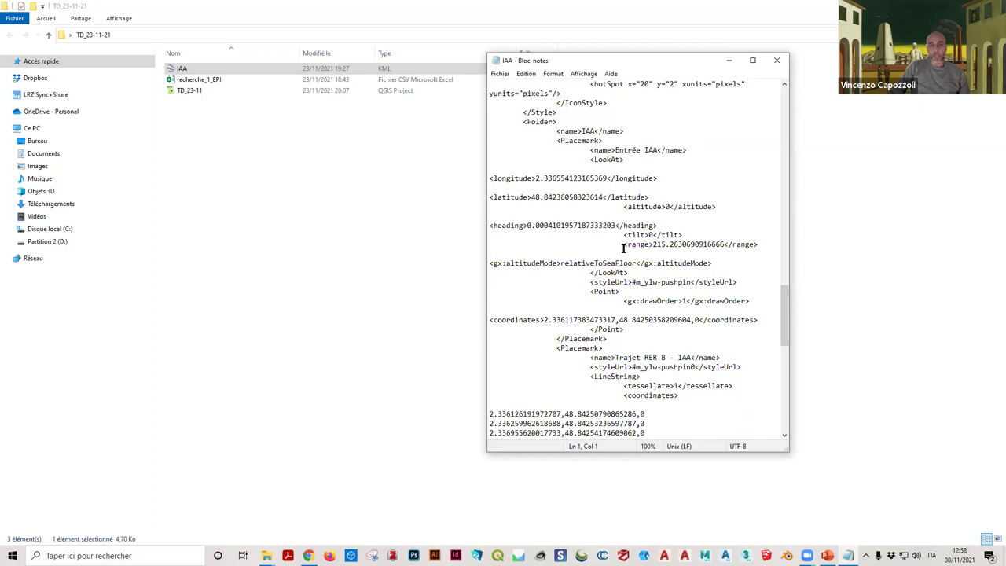
scroll(526, 193, up, 2)
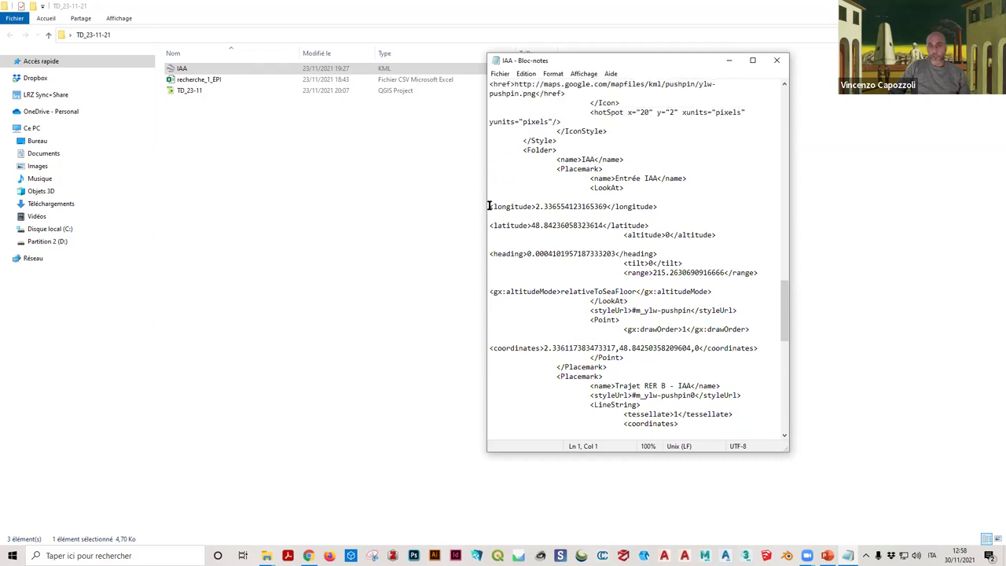
drag(489, 206, 600, 242)
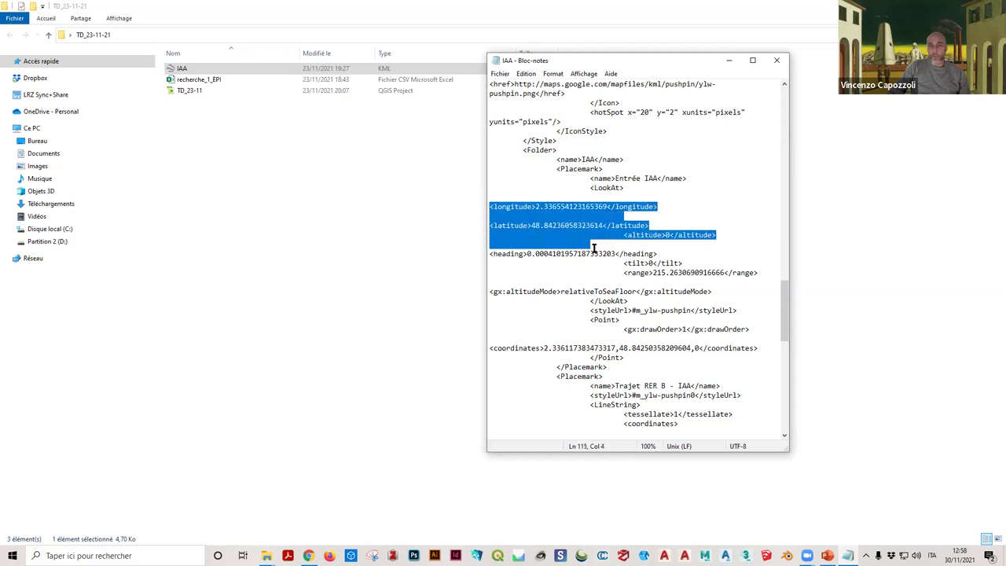
Step: Examine the coordinates of the Trajet RER B - IAA path, the RER B placemark and the Emprise IAA polygon
scroll(593, 250, down, 7)
scroll(591, 248, down, 4)
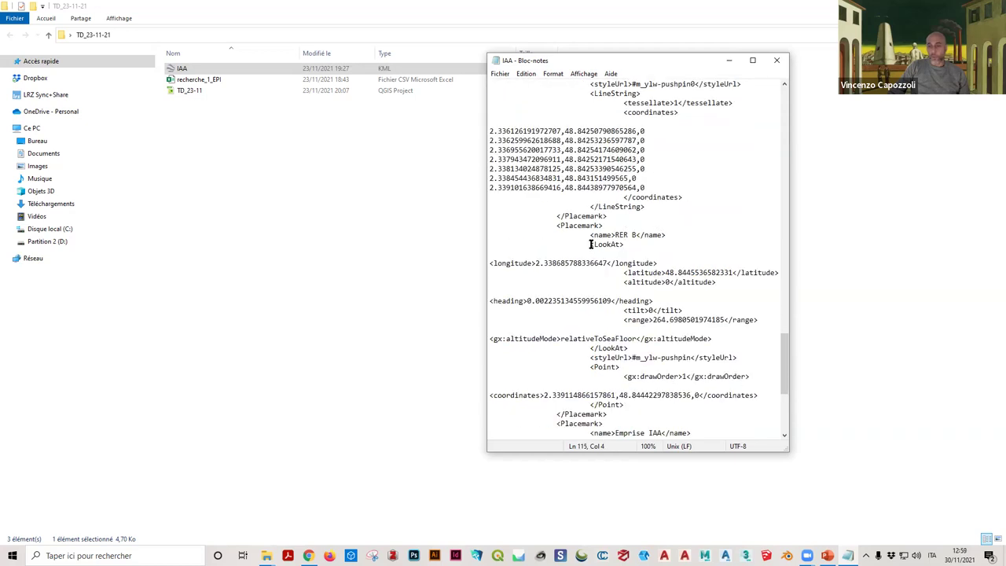
scroll(589, 236, up, 3)
scroll(589, 226, down, 11)
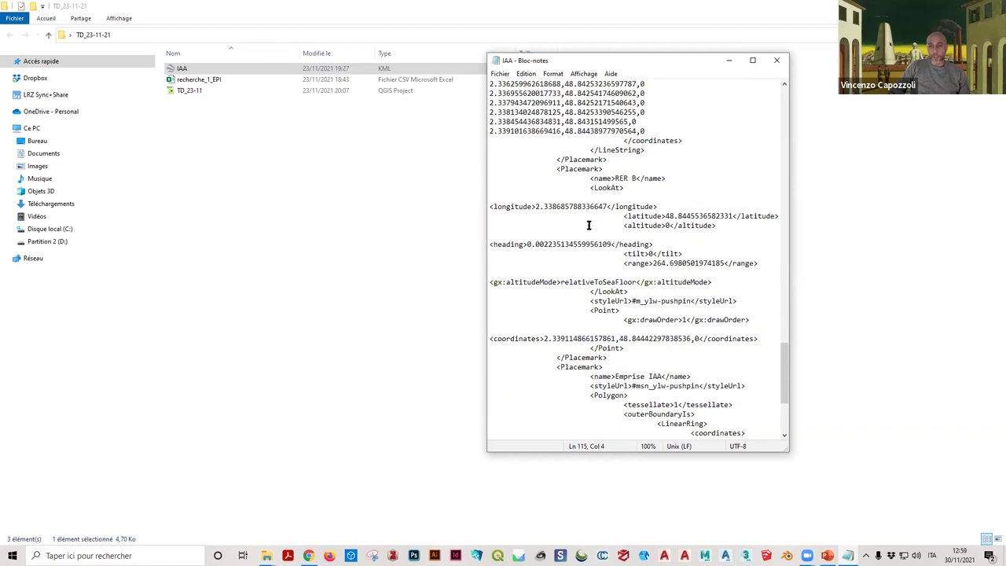
scroll(586, 220, up, 3)
Step: Review the pushpin style definitions earlier in the code and return to the Entrée IAA point's coordinates line
scroll(588, 216, up, 15)
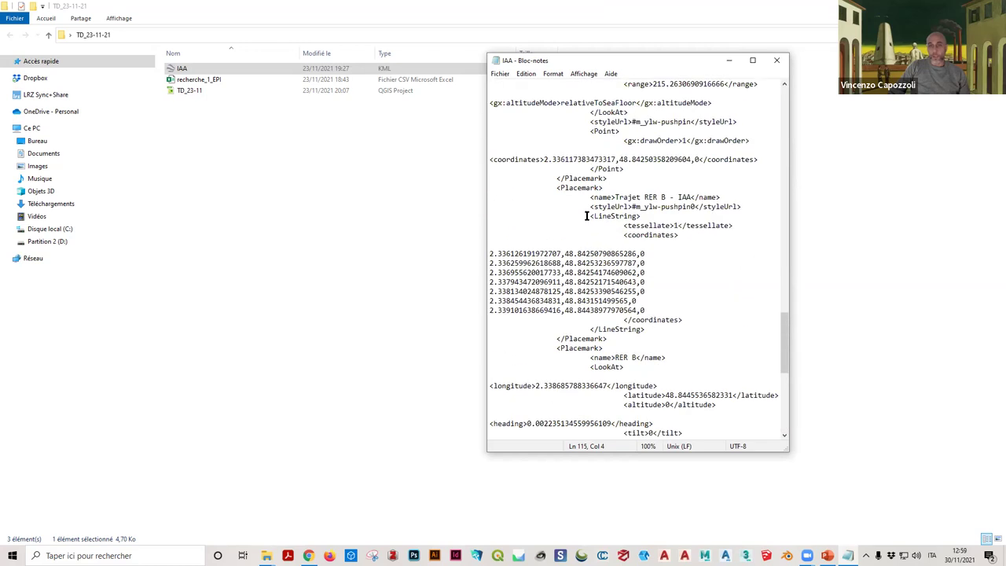
scroll(590, 211, up, 4)
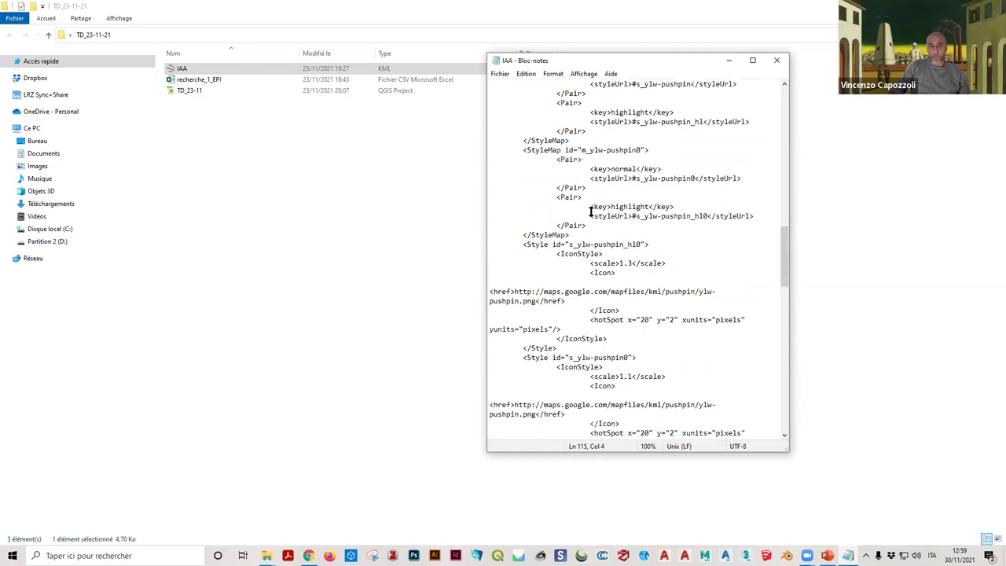
scroll(591, 211, up, 11)
scroll(589, 208, down, 20)
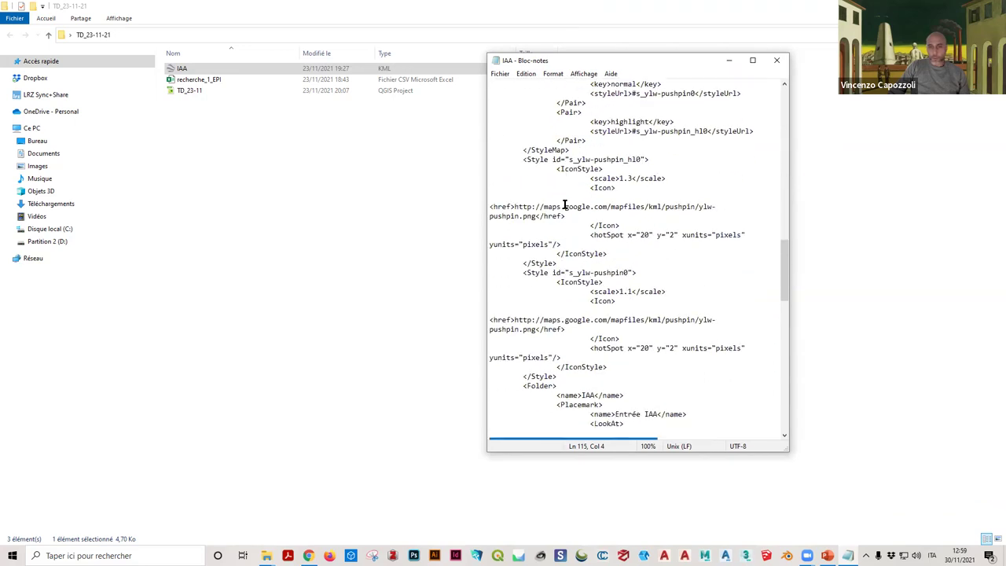
scroll(565, 206, down, 9)
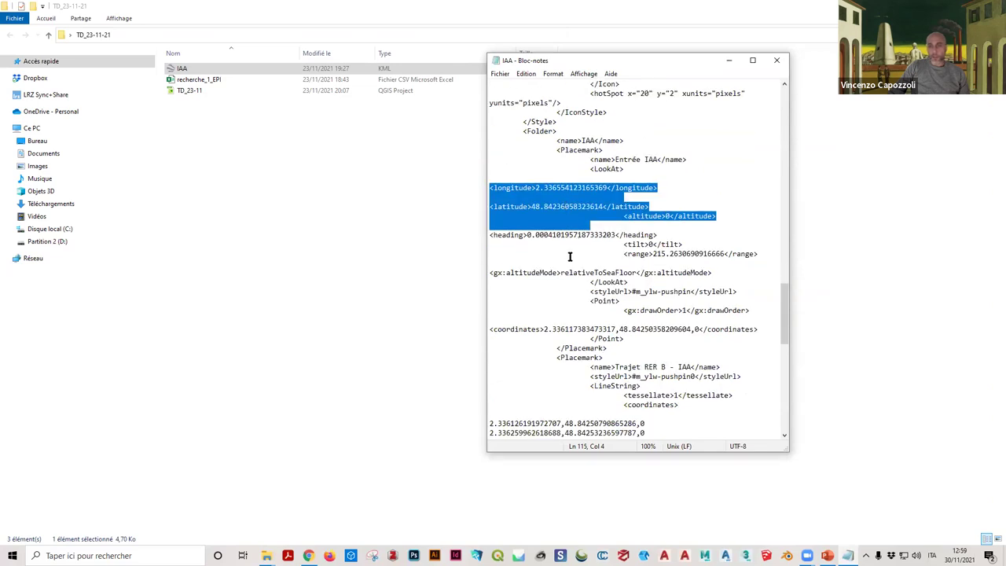
scroll(569, 255, down, 3)
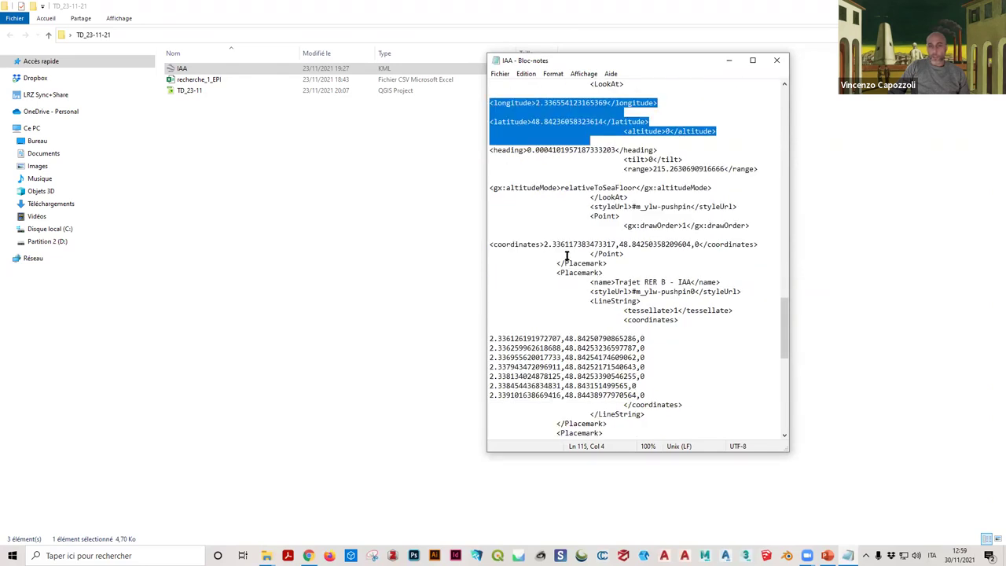
click(619, 244)
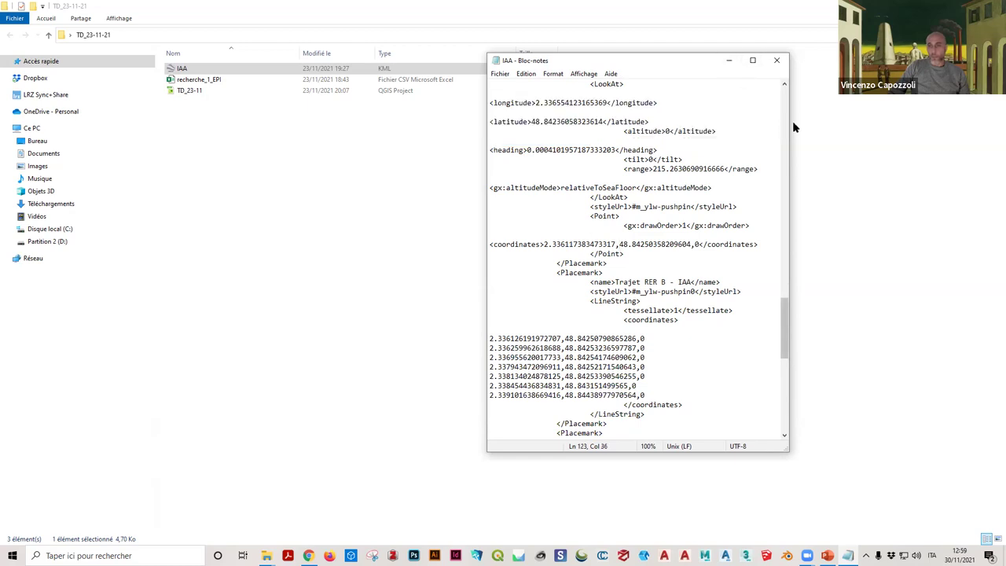
Step: Enlarge the Bloc-notes window and highlight the opening Point tag in the Entrée IAA placemark
scroll(790, 124, up, 12)
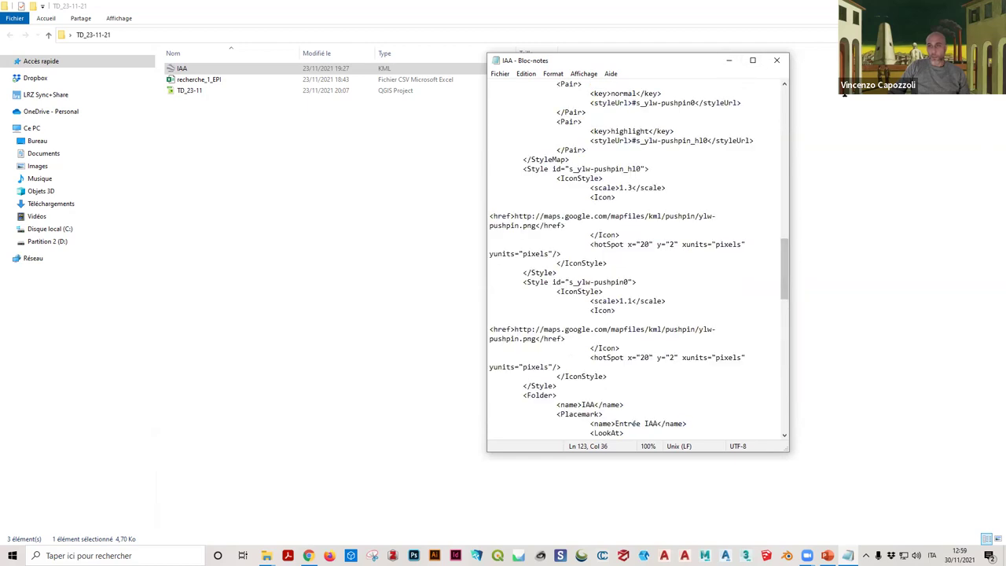
drag(802, 59, 499, 294)
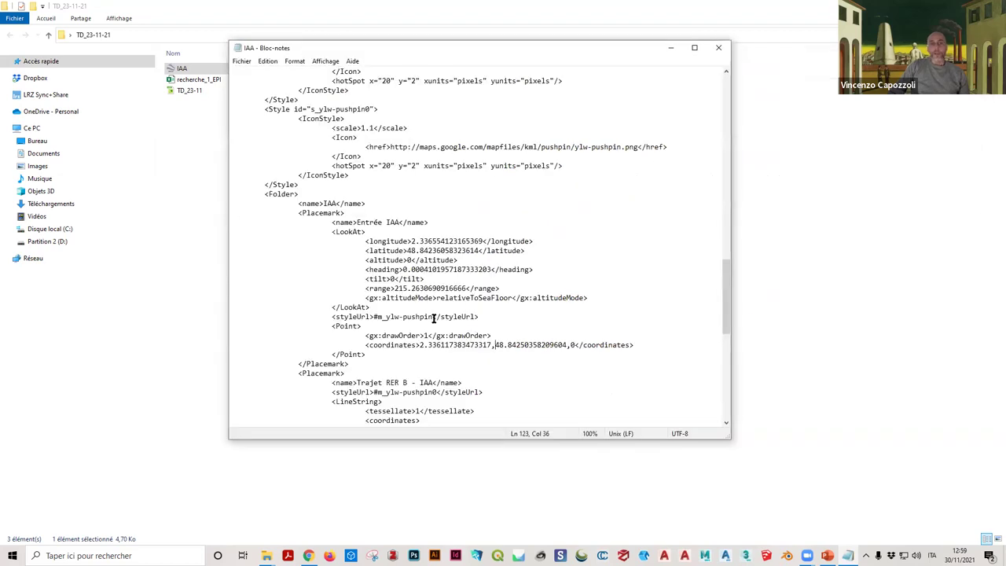
scroll(413, 289, up, 1)
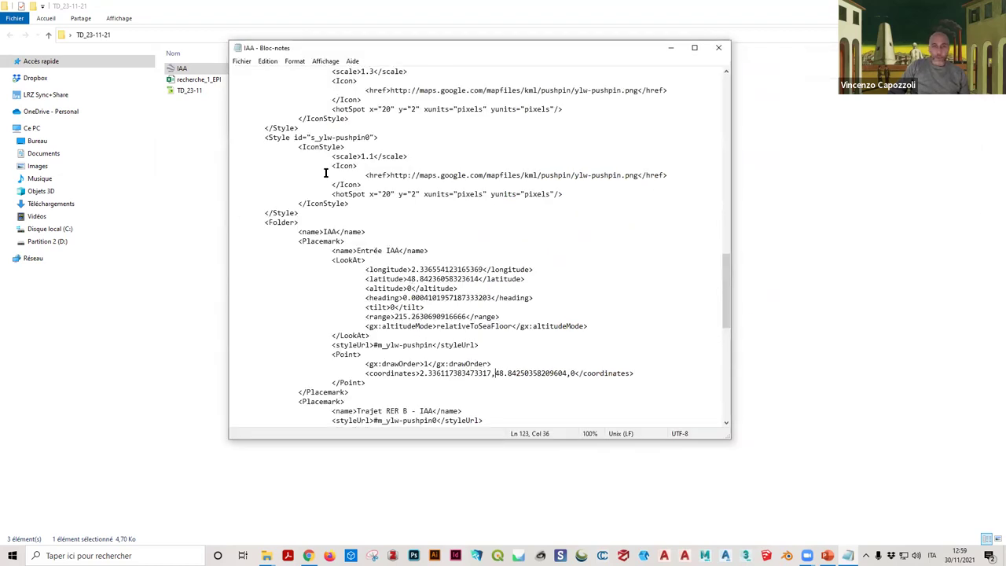
scroll(322, 189, up, 2)
scroll(354, 220, down, 3)
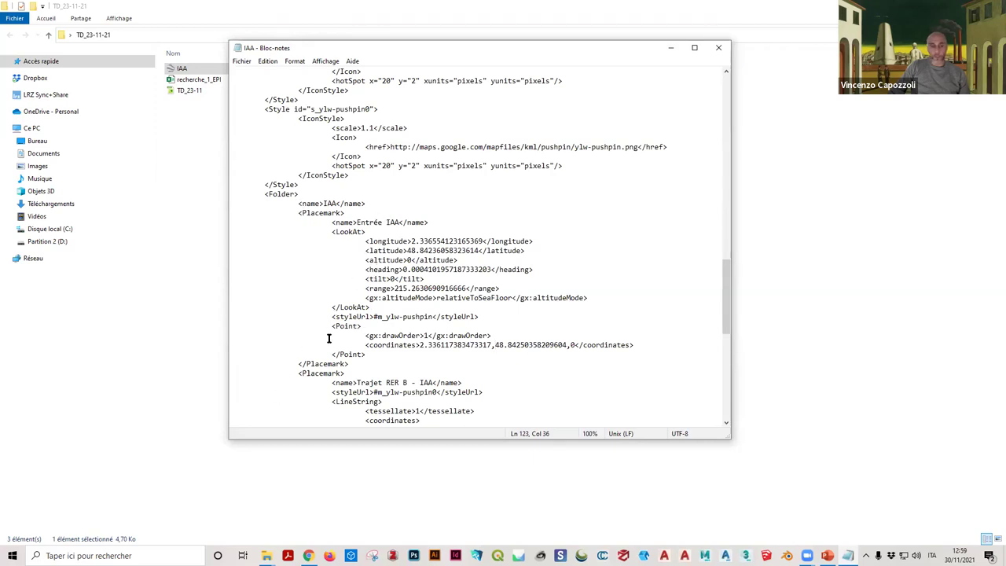
drag(332, 326, 370, 324)
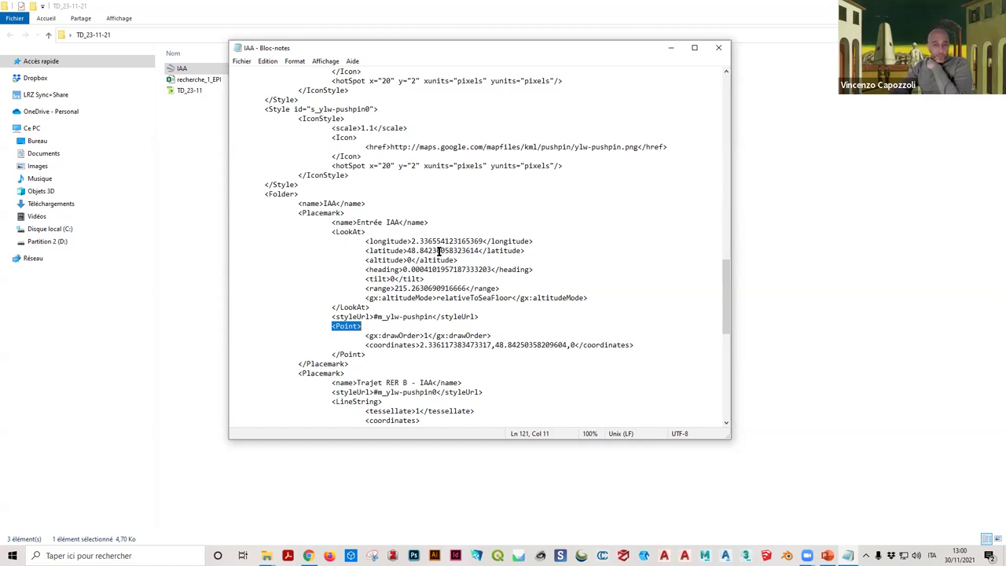
Step: Highlight the LineString tag of Trajet RER B - IAA and examine the Polygon tags of Emprise IAA
scroll(376, 301, down, 1)
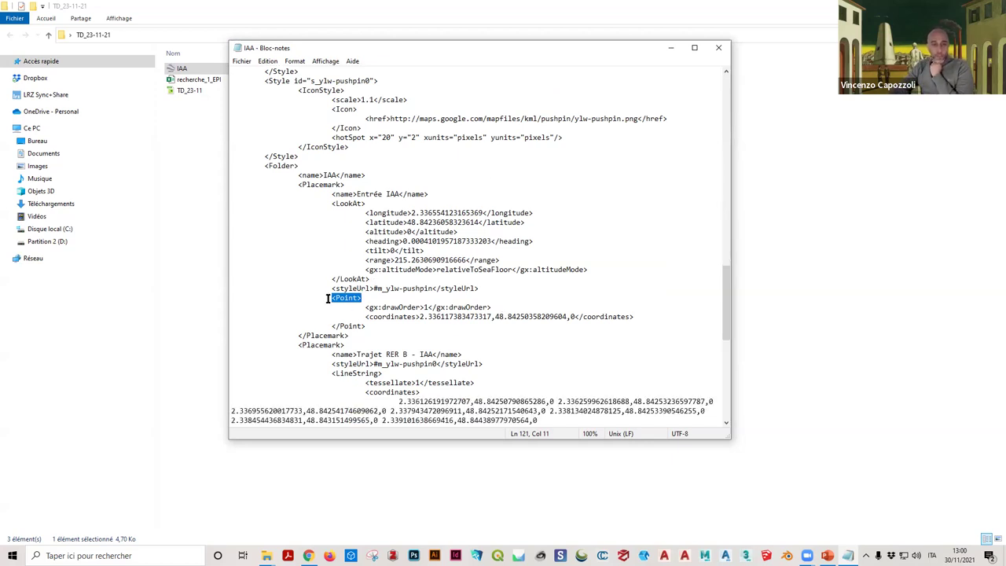
scroll(265, 361, down, 5)
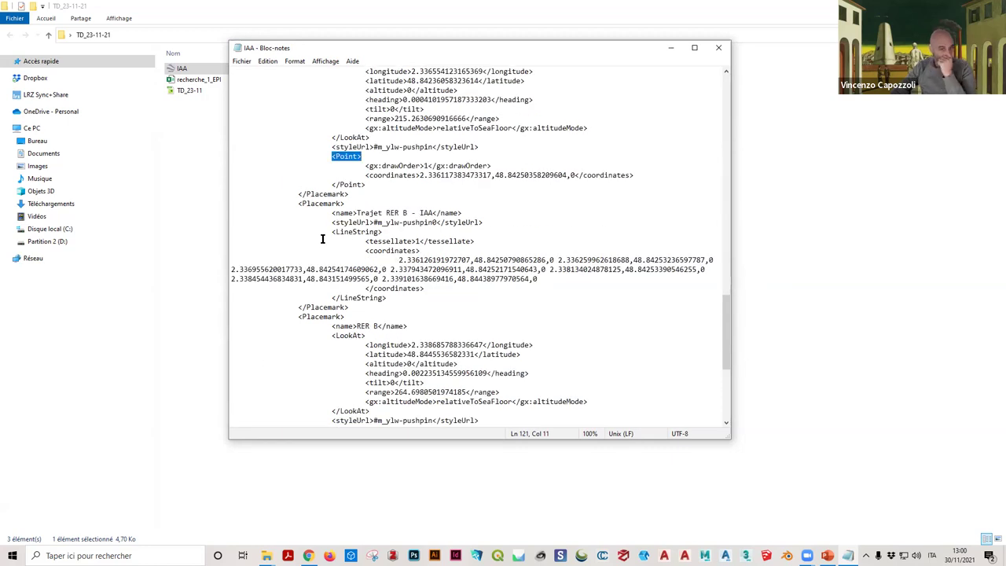
drag(331, 231, 389, 231)
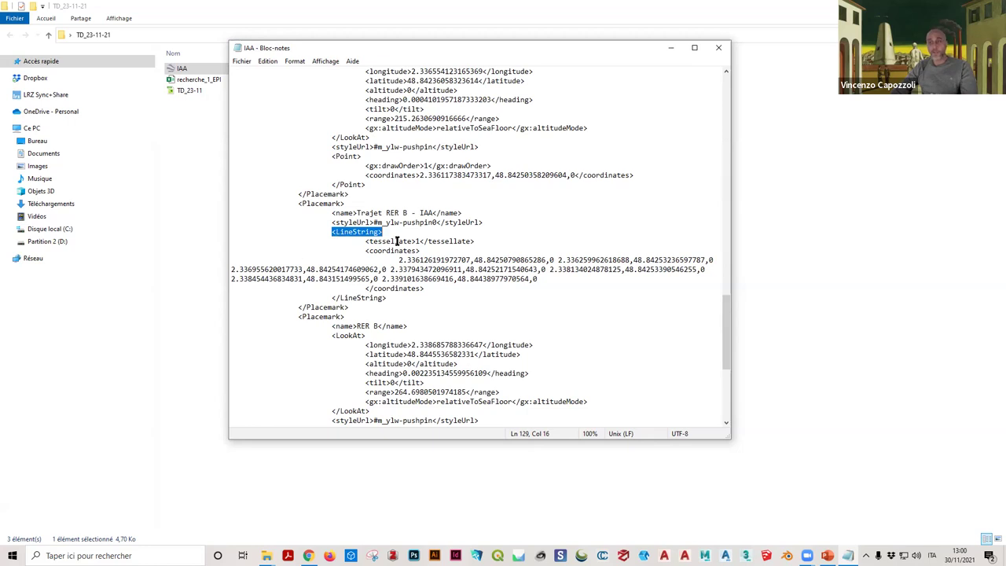
scroll(373, 261, down, 2)
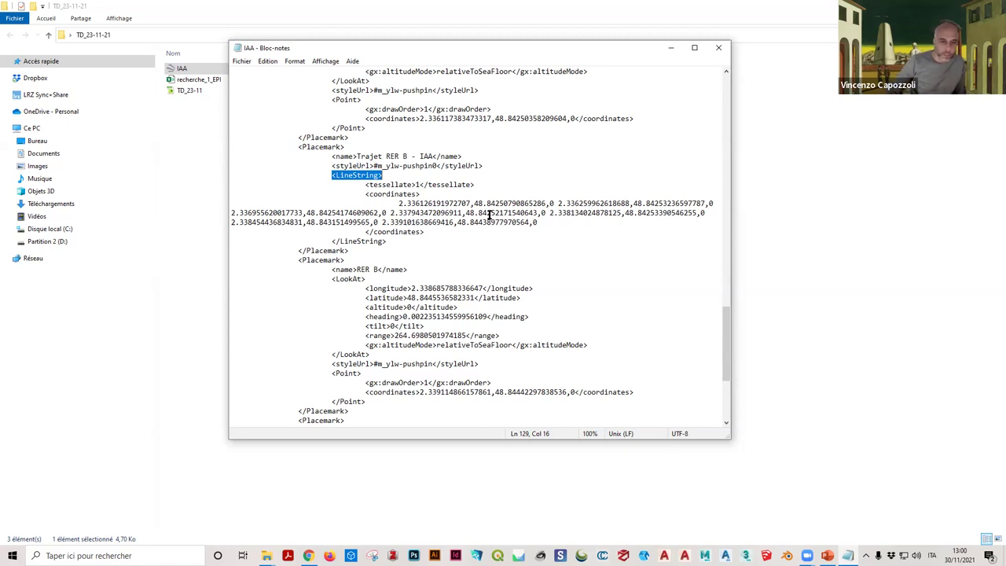
scroll(562, 274, down, 5)
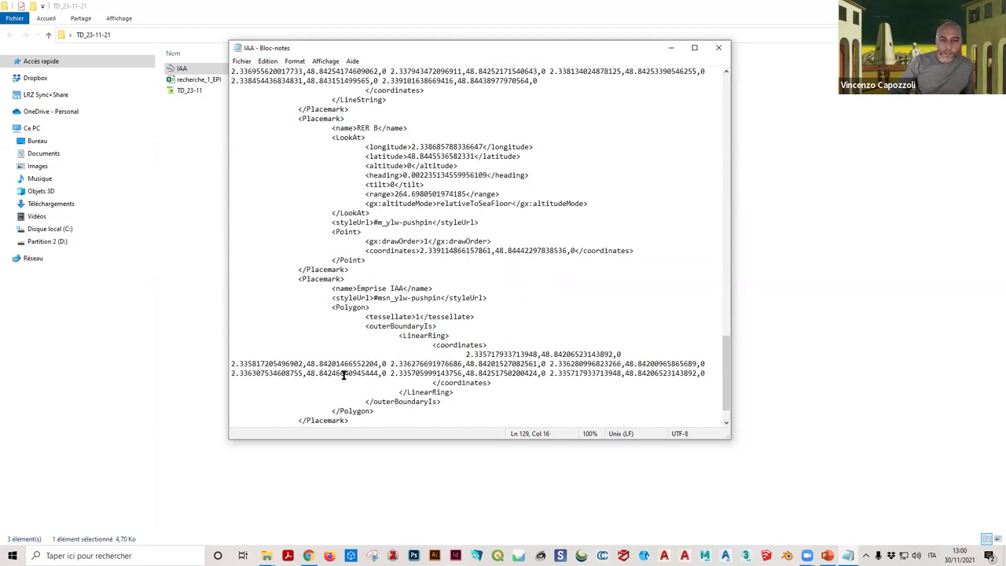
double_click(340, 412)
click(509, 203)
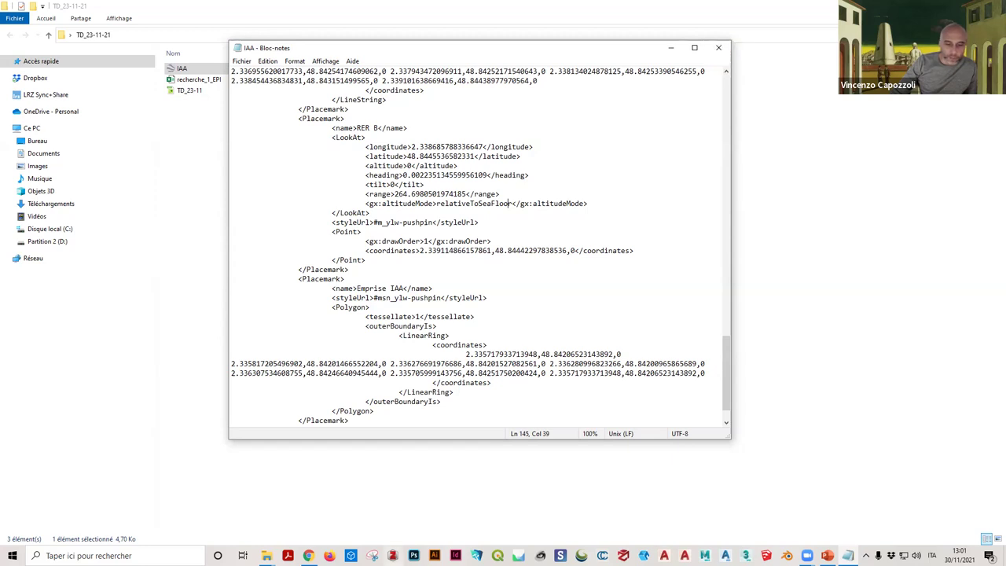
Step: Close Bloc-notes and launch QGIS3
click(718, 48)
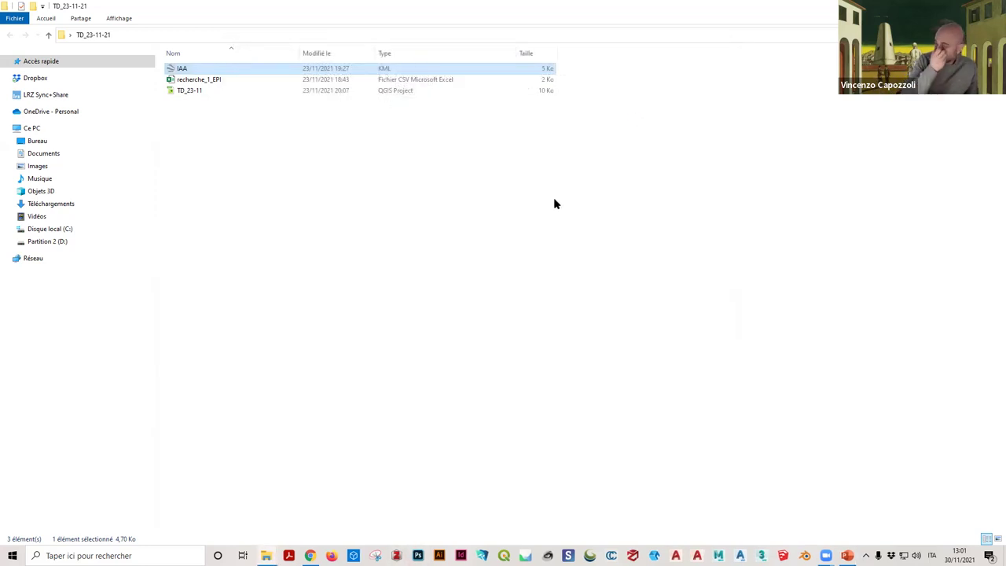
click(67, 550)
text(q)
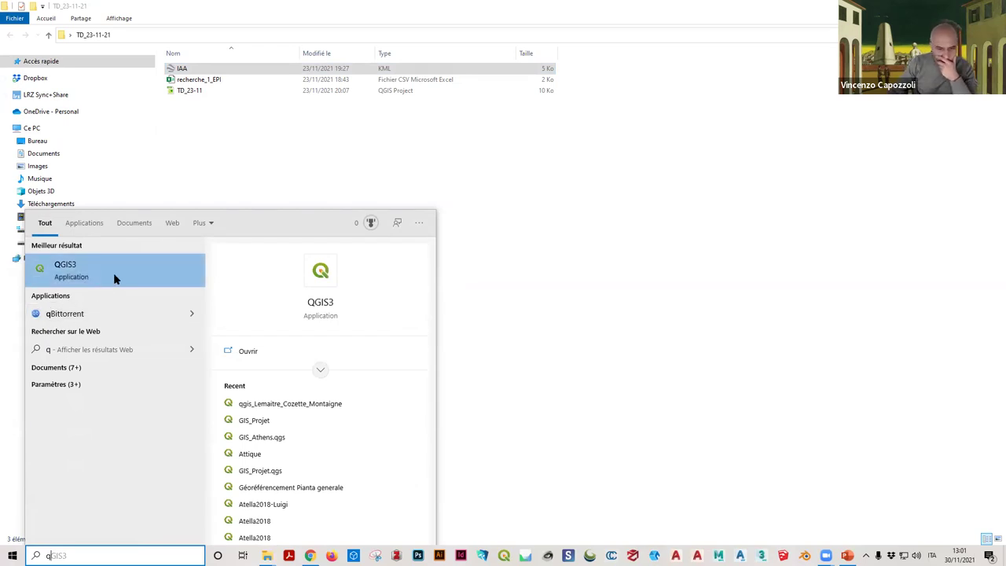
click(114, 273)
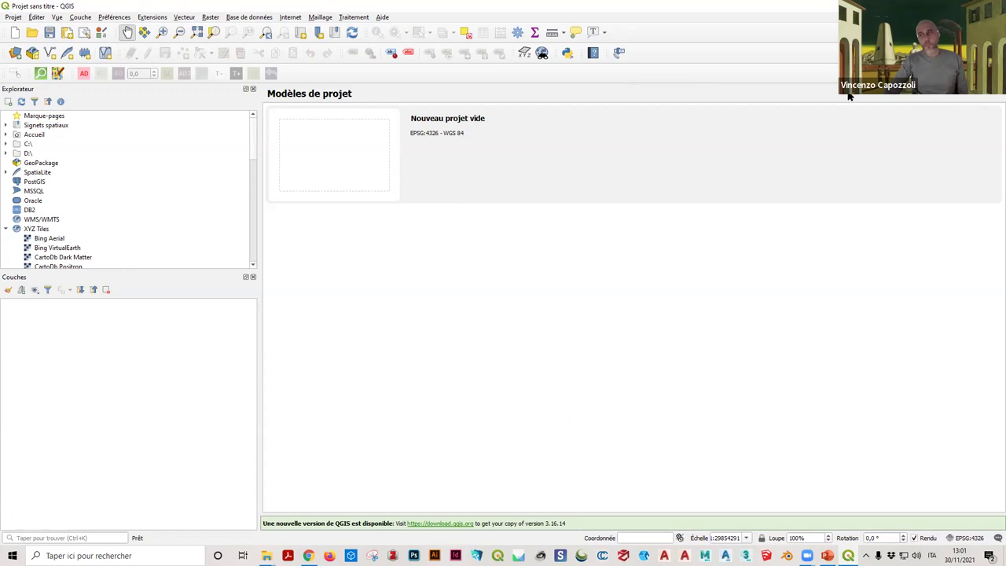
Step: Shrink the QGIS window and import the Point, LineString and Polygon layers of the IAA KML file without adding them to a group
click(969, 6)
drag(197, 68, 763, 372)
drag(376, 83, 745, 179)
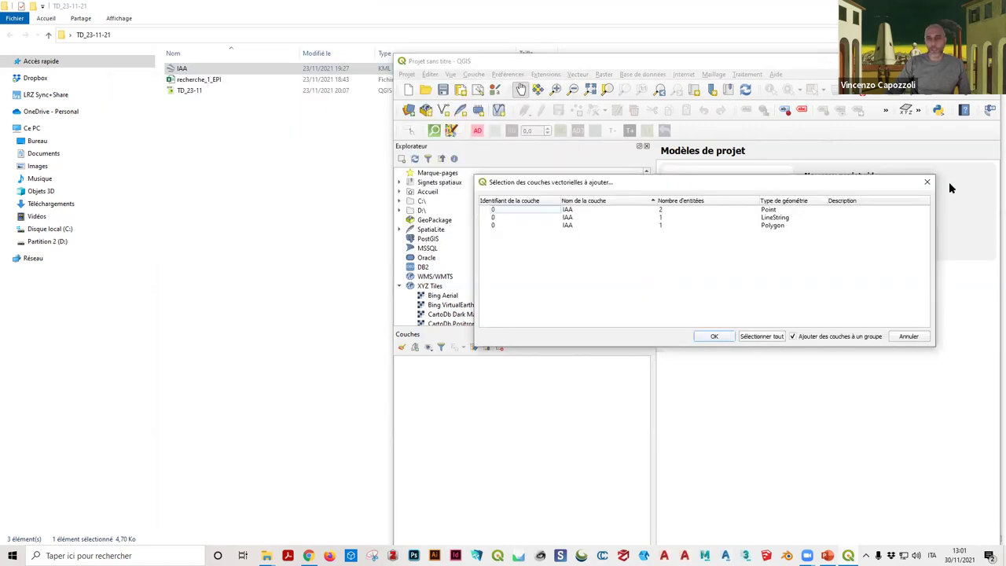
click(769, 211)
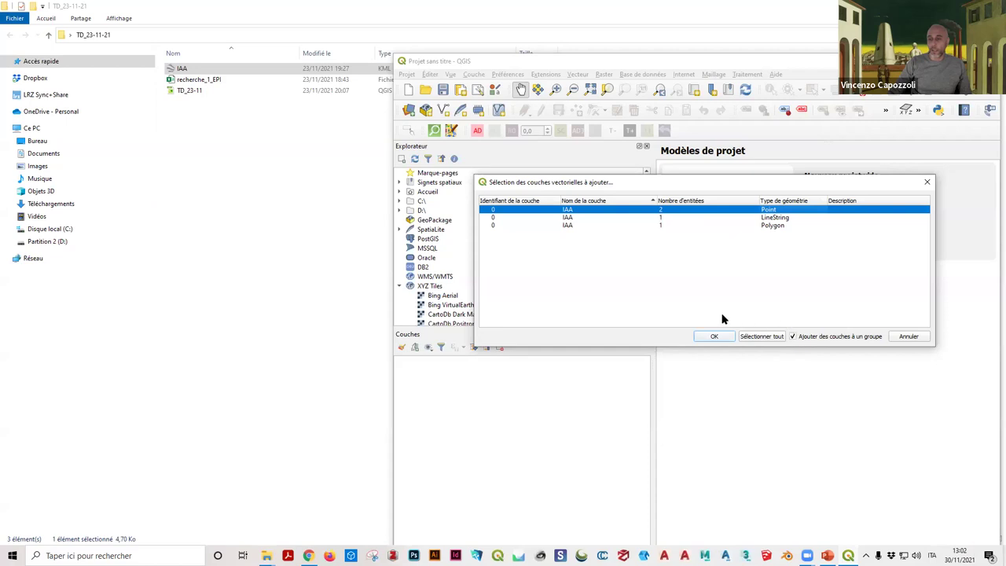
click(761, 338)
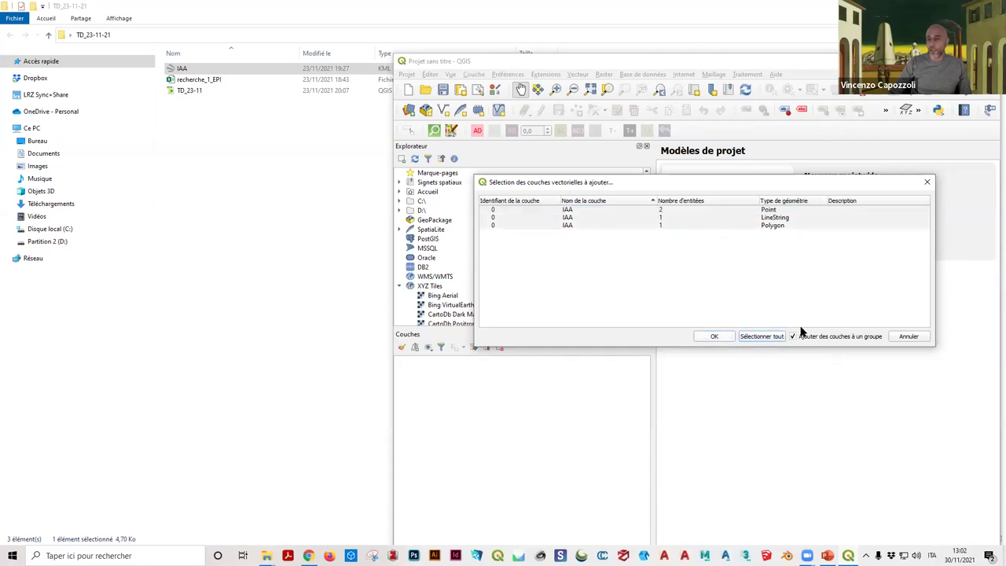
click(791, 336)
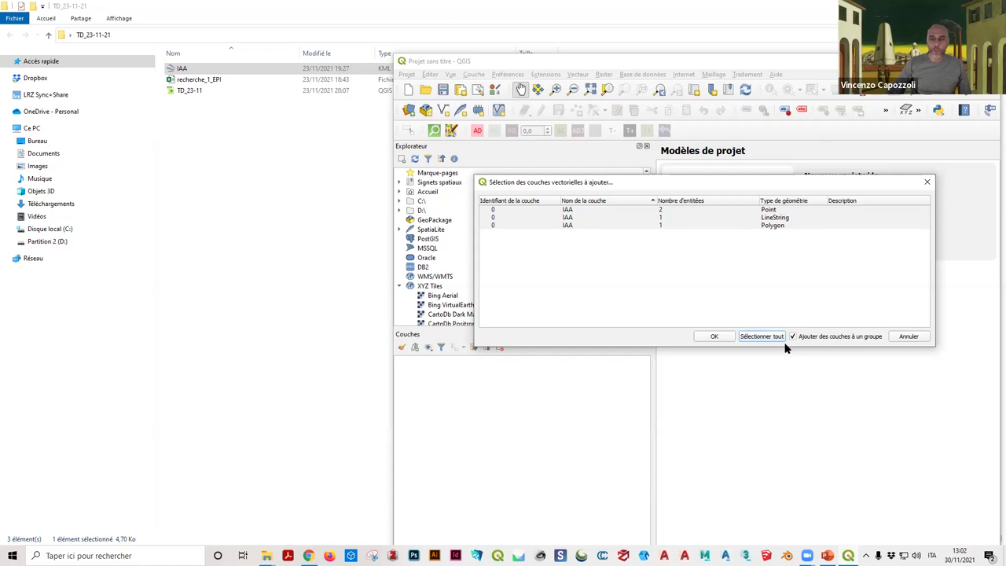
click(793, 336)
click(715, 336)
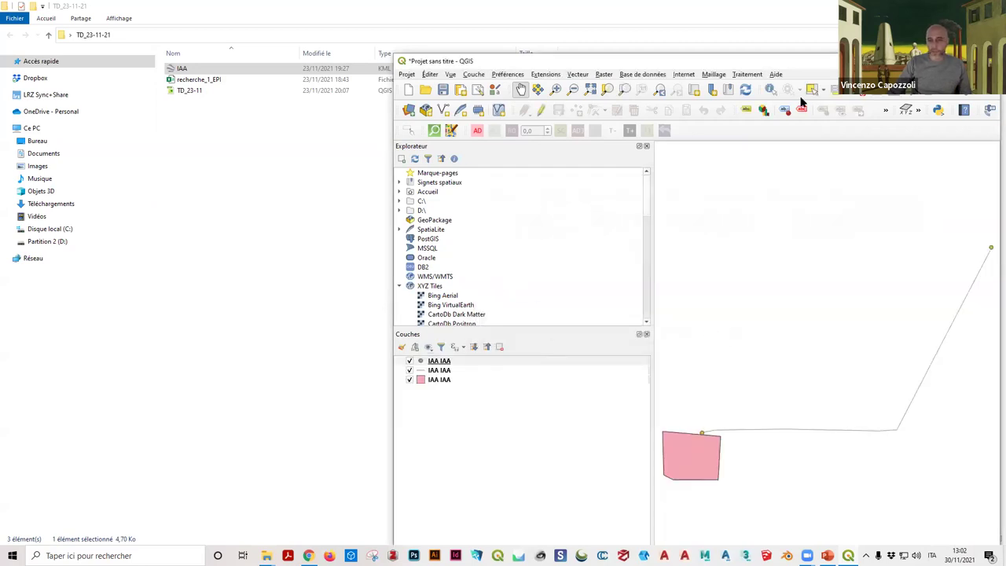
Step: Reposition and widen the QGIS window so the map has more room while the IAA file remains accessible in the folder
drag(799, 59, 550, 31)
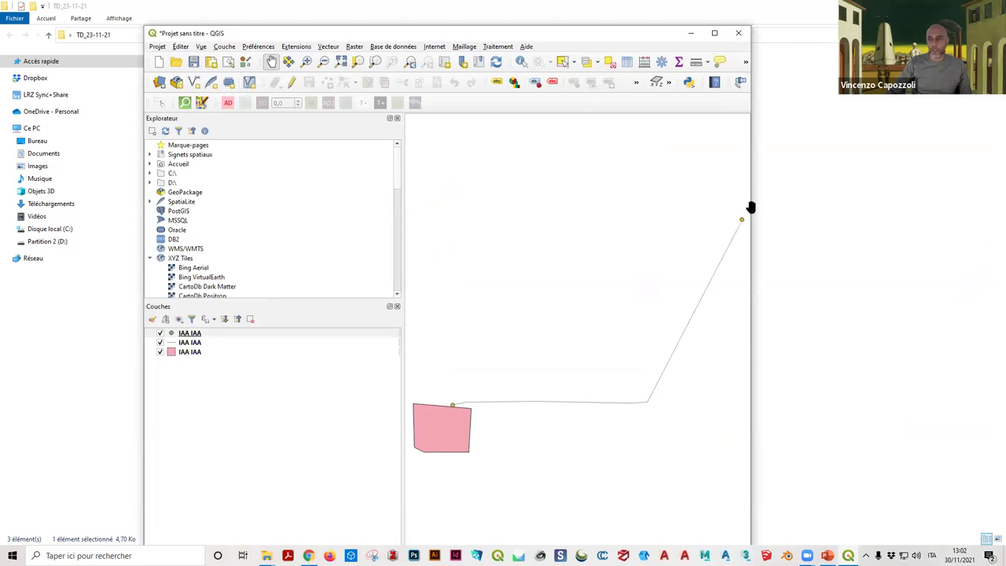
drag(752, 205, 975, 211)
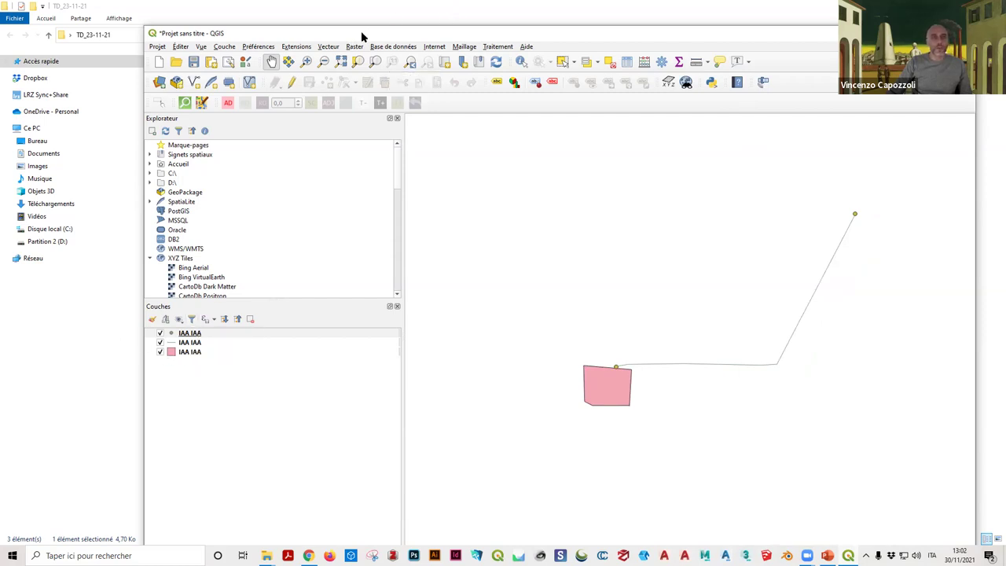
drag(361, 37, 424, 37)
Step: Import all three layers of the IAA KML file again, this time added to a group, and expand that group
drag(182, 68, 572, 276)
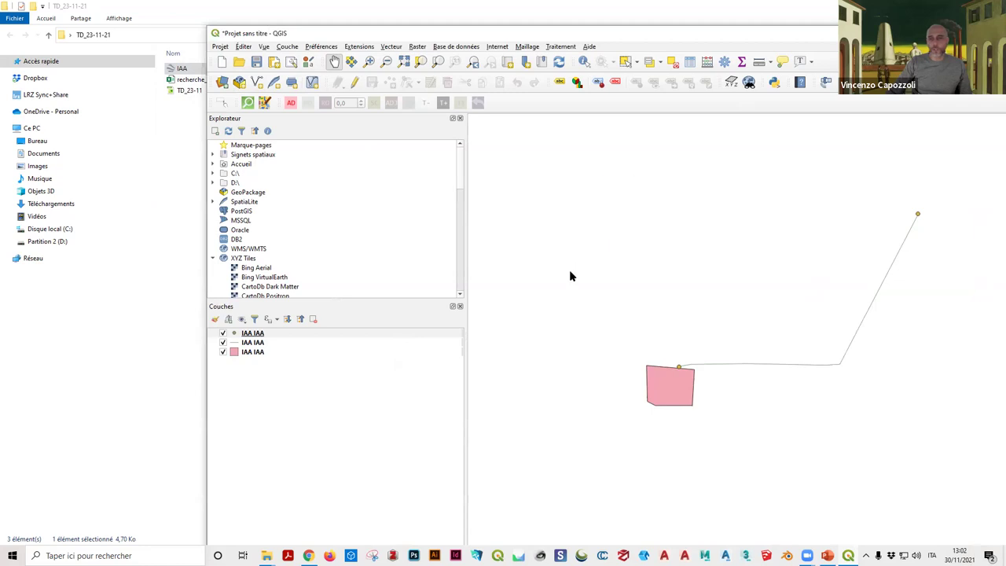
click(778, 336)
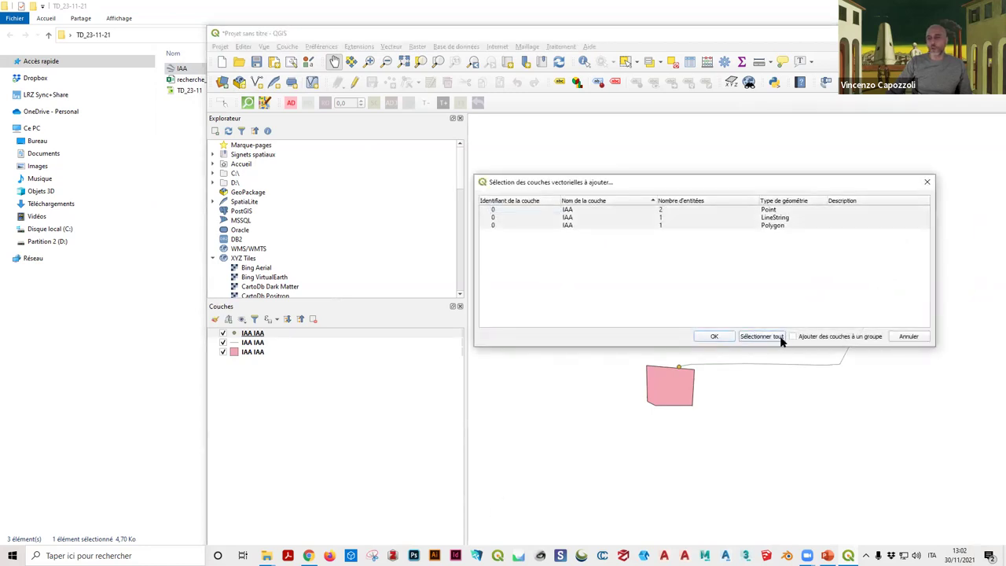
click(792, 336)
click(714, 336)
click(214, 332)
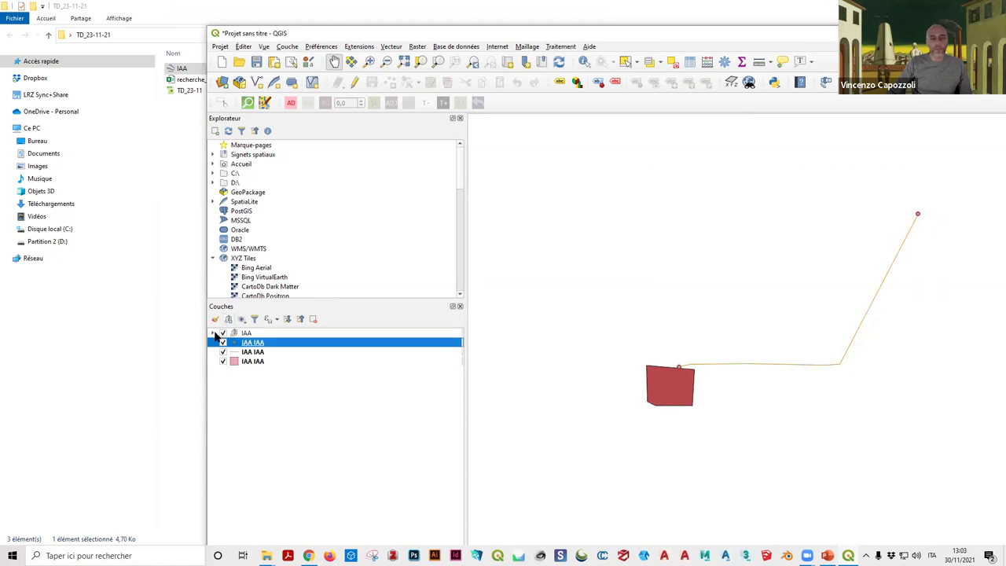
click(214, 332)
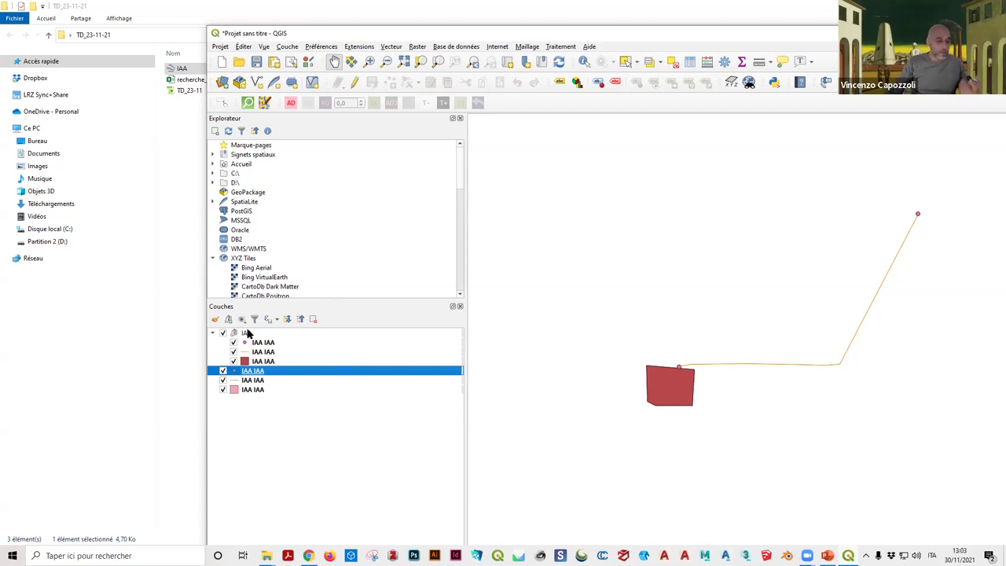
Step: Collapse the imported IAA group and delete it together with its layers
click(213, 334)
click(245, 334)
right_click(245, 335)
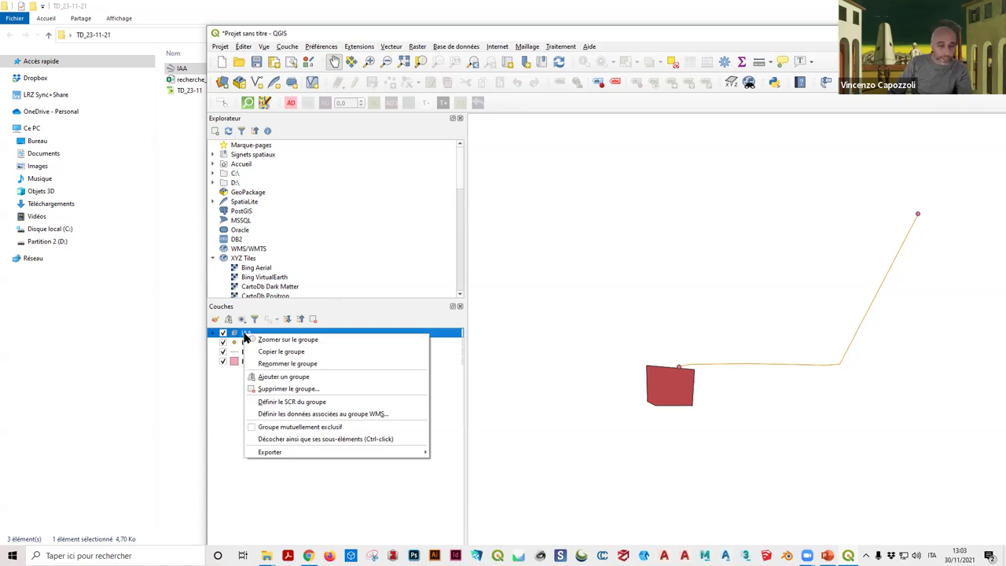
click(283, 389)
key(Left)
key(Return)
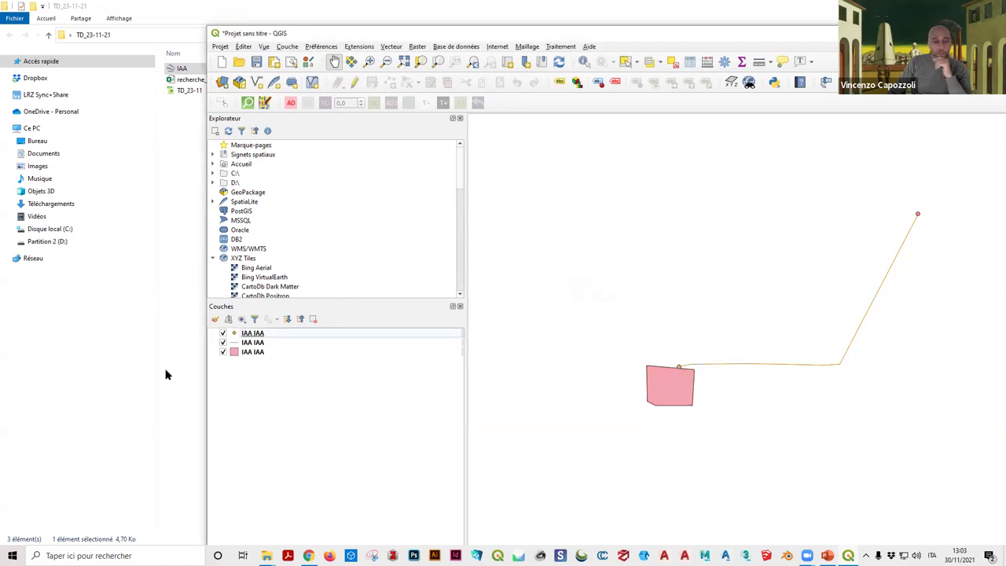
Step: Create a layer group named IAA, move the three IAA layers into it and expand the group
click(229, 321)
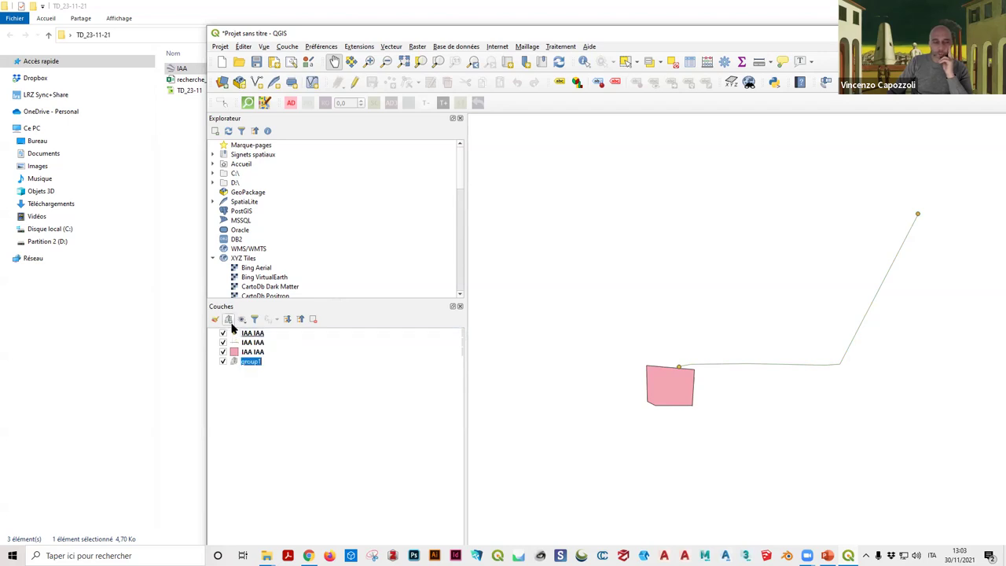
text(IAA)
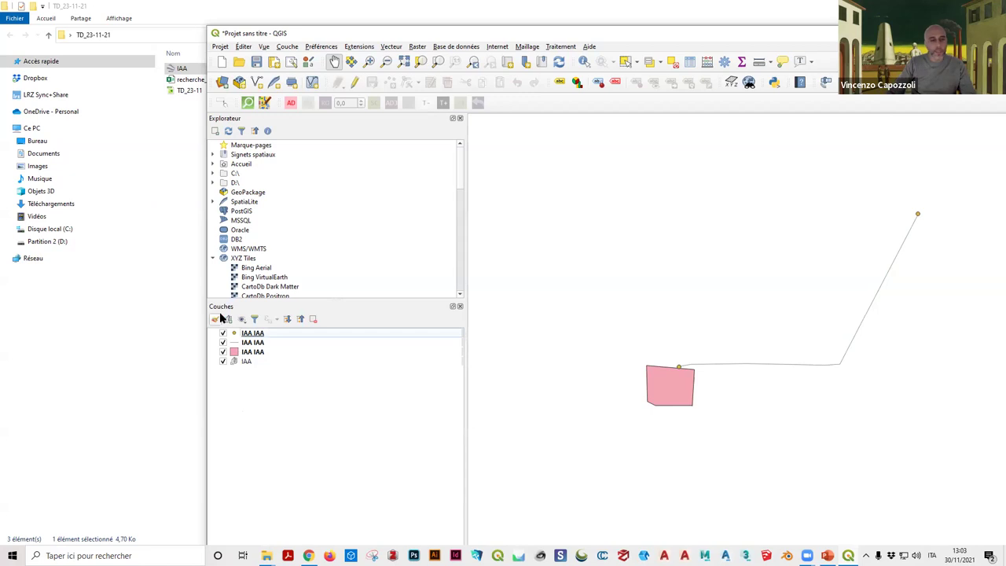
click(252, 335)
click(252, 352)
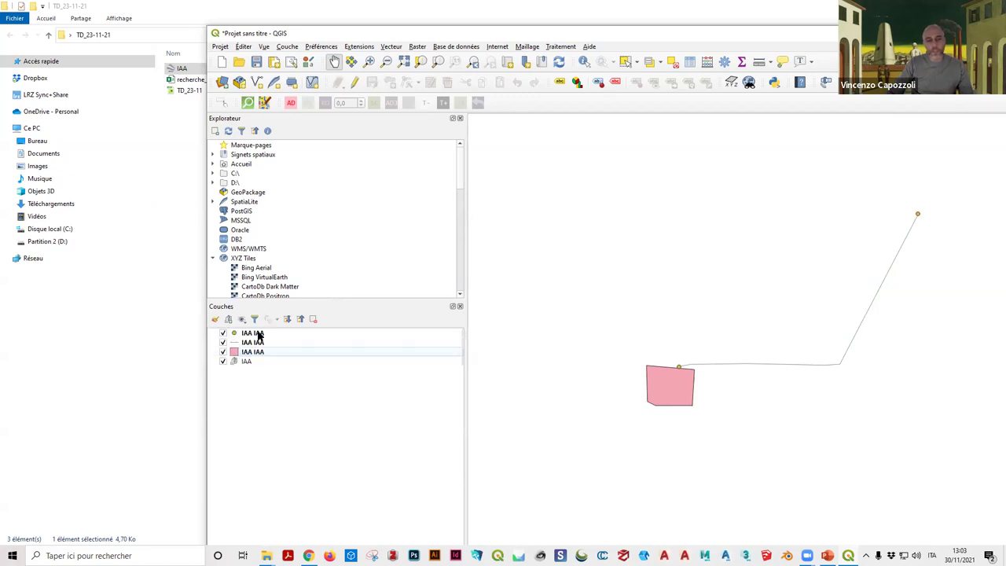
shift+click(259, 335)
drag(259, 353, 247, 363)
click(213, 333)
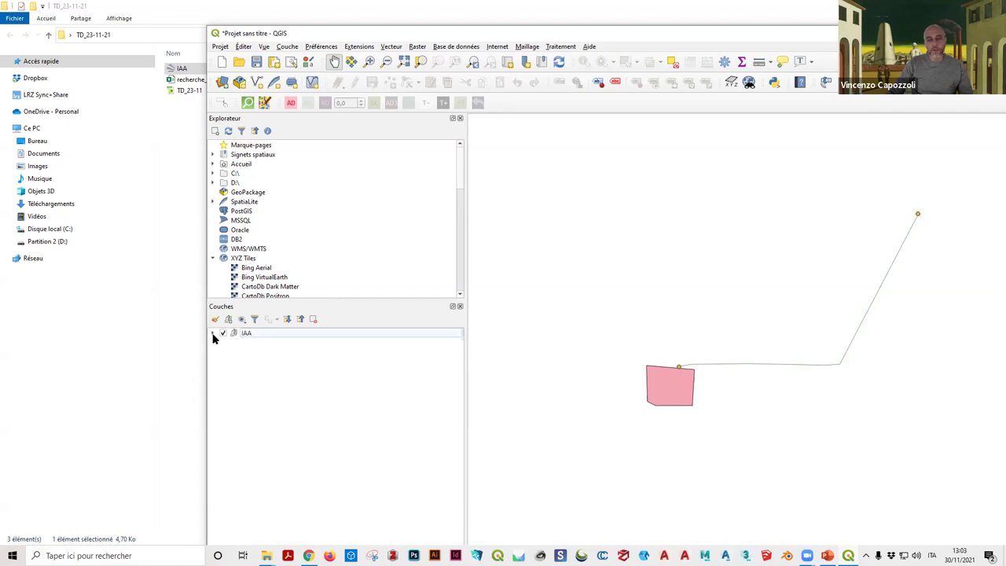
click(213, 333)
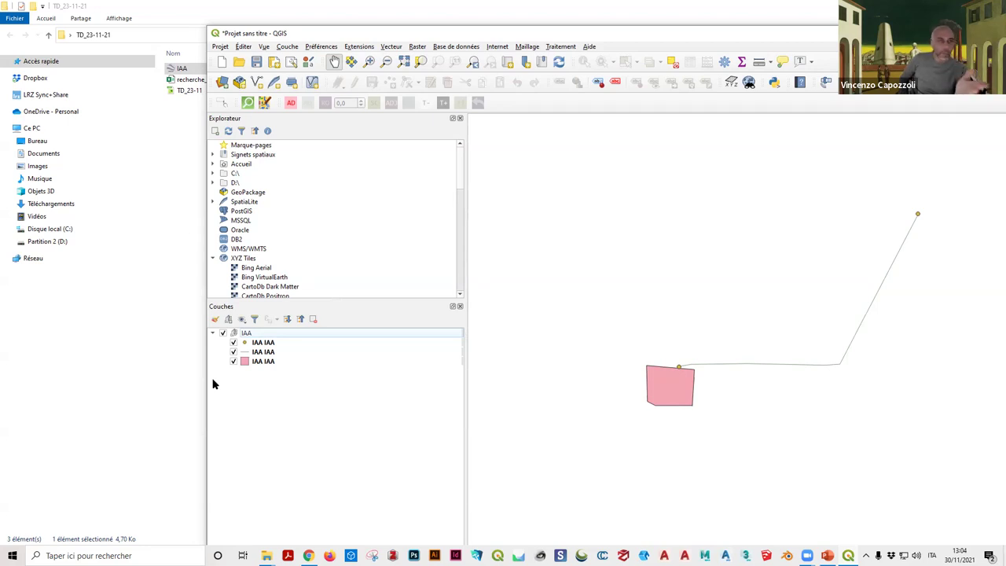
Step: Move the QGIS window aside to uncover the file names in the TD_23-11-21 folder
click(220, 46)
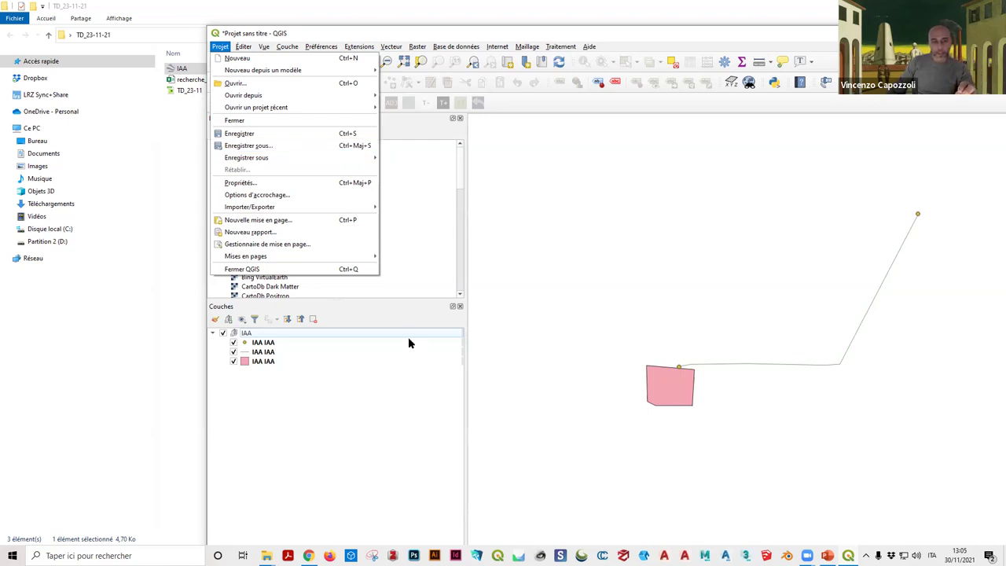
click(404, 302)
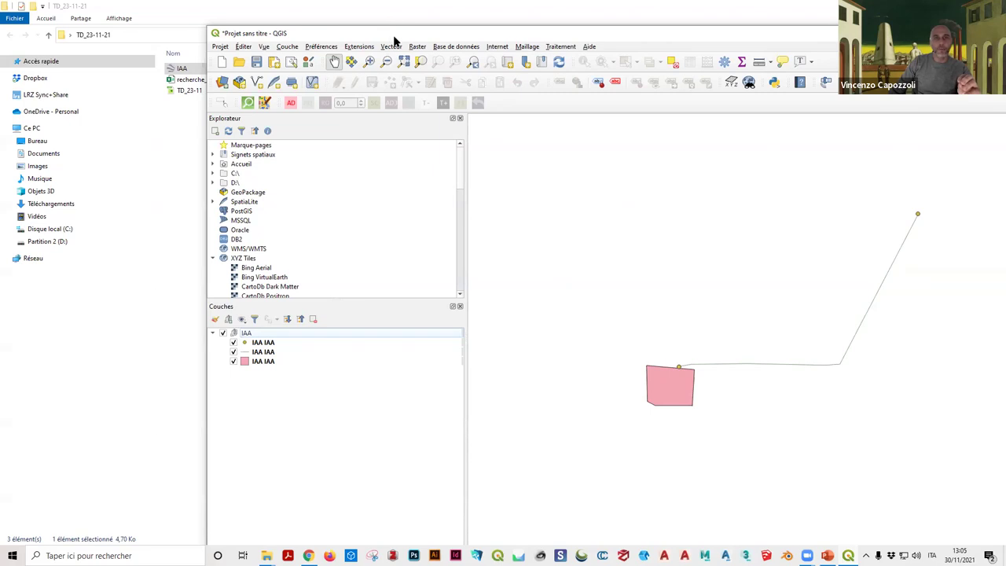
drag(393, 36, 518, 58)
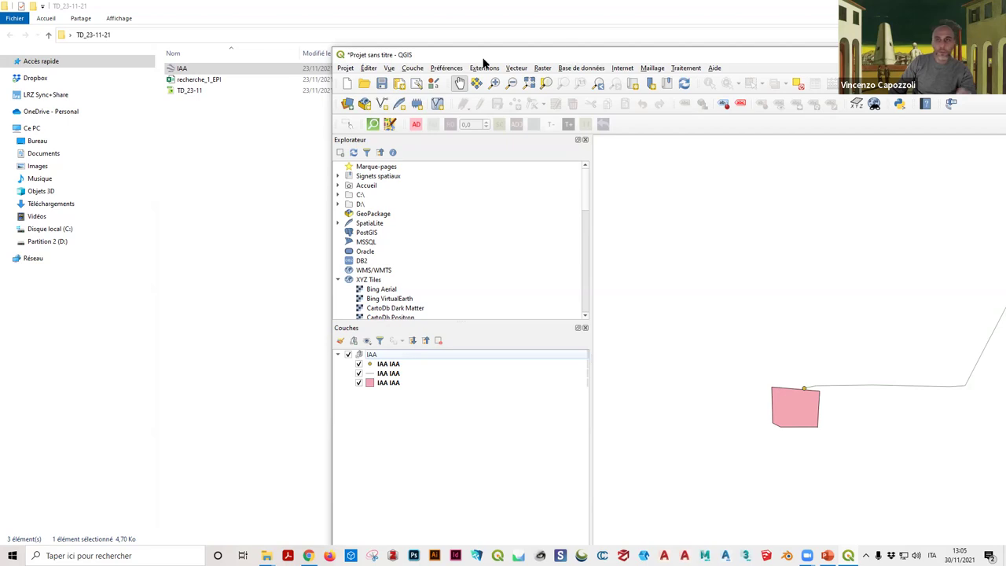
Step: Move the QGIS window back over the TD_23-11-21 folder window to bring more of the map into view
drag(564, 56, 429, 33)
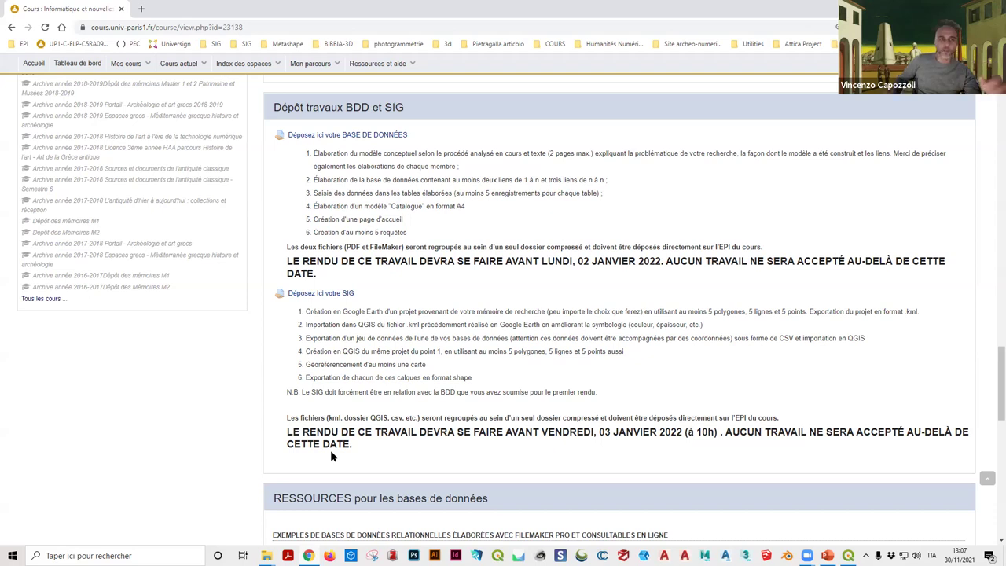
Step: Open the university's ENT portal in a new browser tab, search it for OneDrive and open that service
click(142, 9)
text(en)
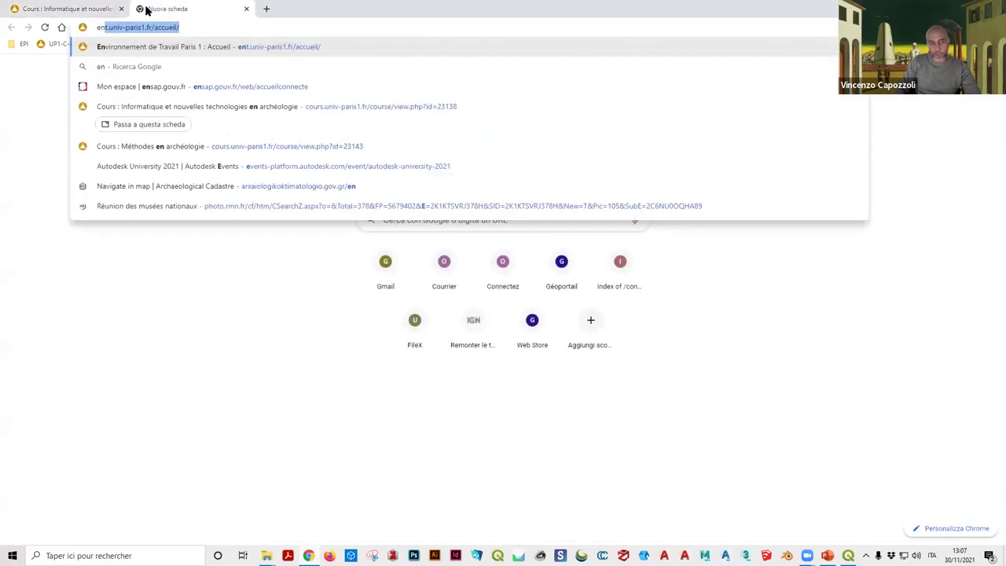
key(Return)
text(one)
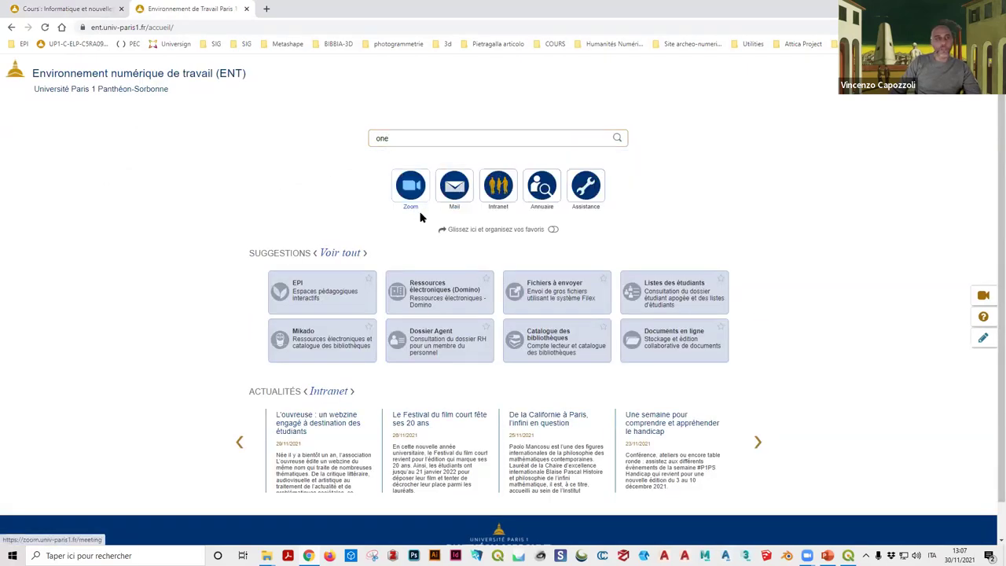
click(418, 137)
text(d)
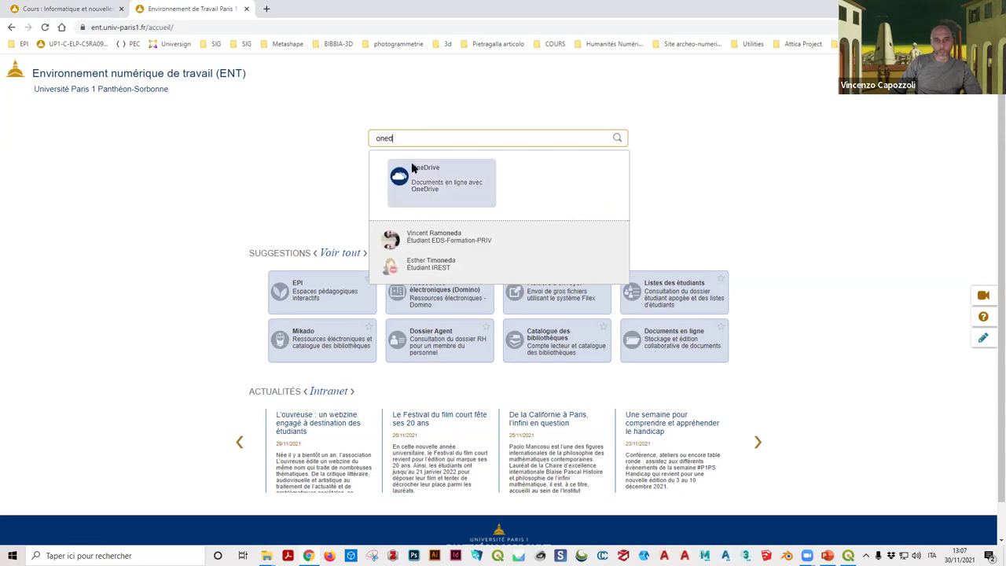
click(417, 173)
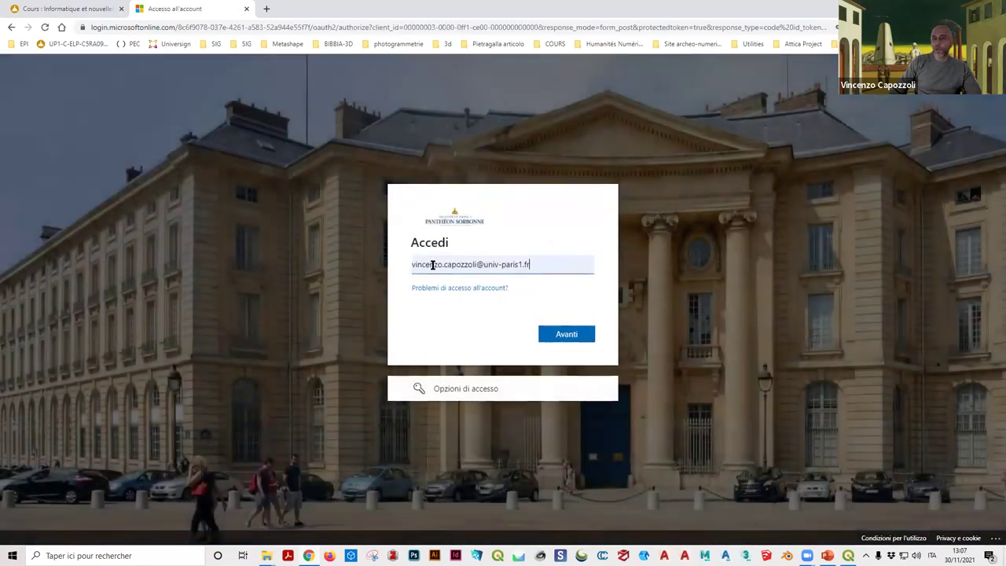
Step: Sign in to OneDrive with the university account's e-mail and decline to stay signed in
double_click(432, 265)
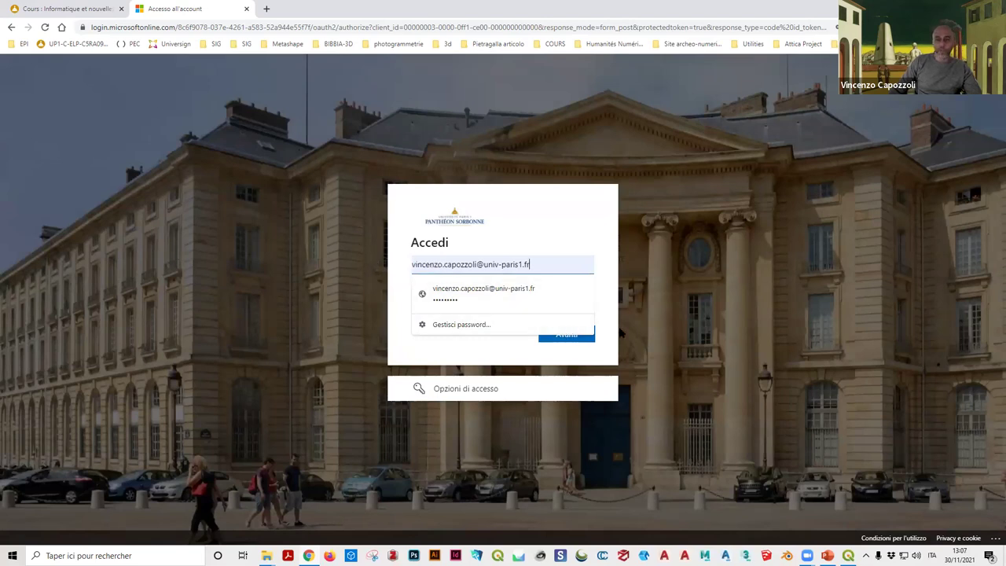
click(572, 335)
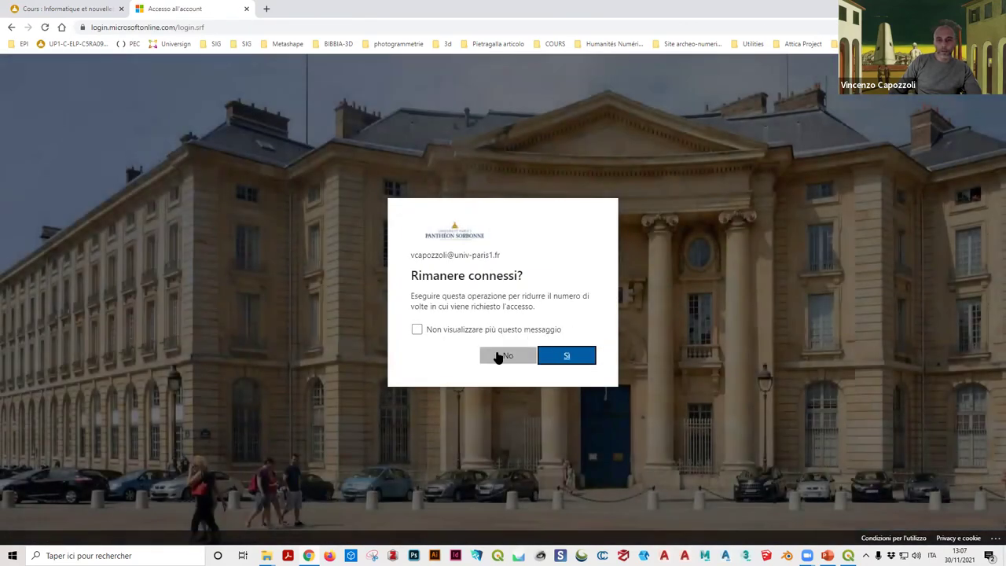
click(491, 356)
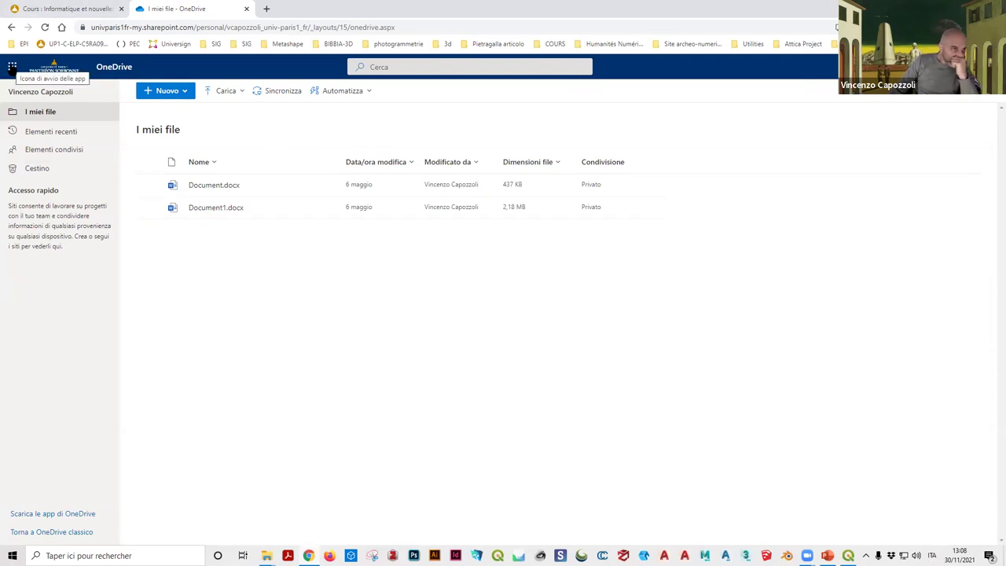
Step: Open OneDrive from the list of Office apps in an additional browser tab, and close that duplicate tab
click(12, 67)
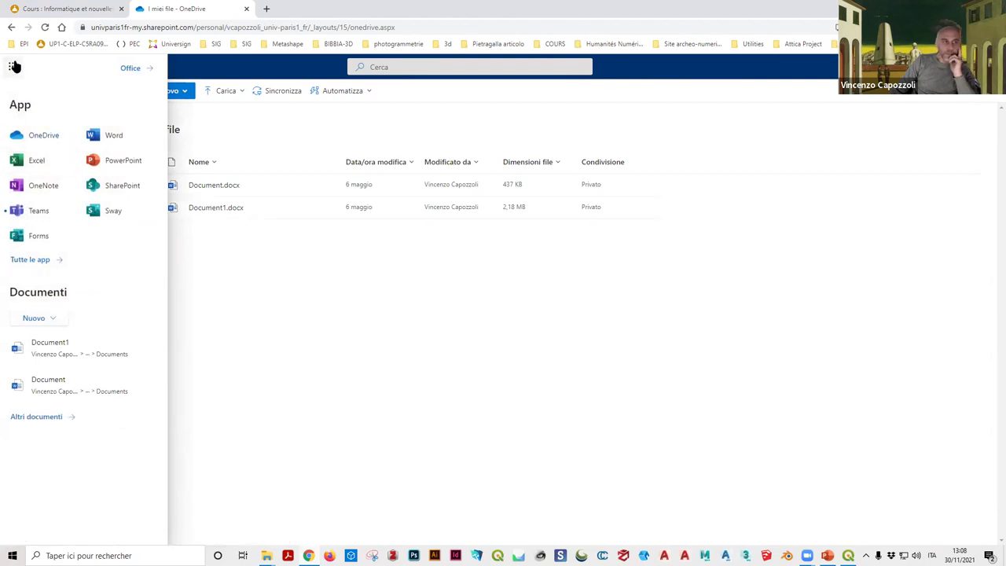
click(35, 135)
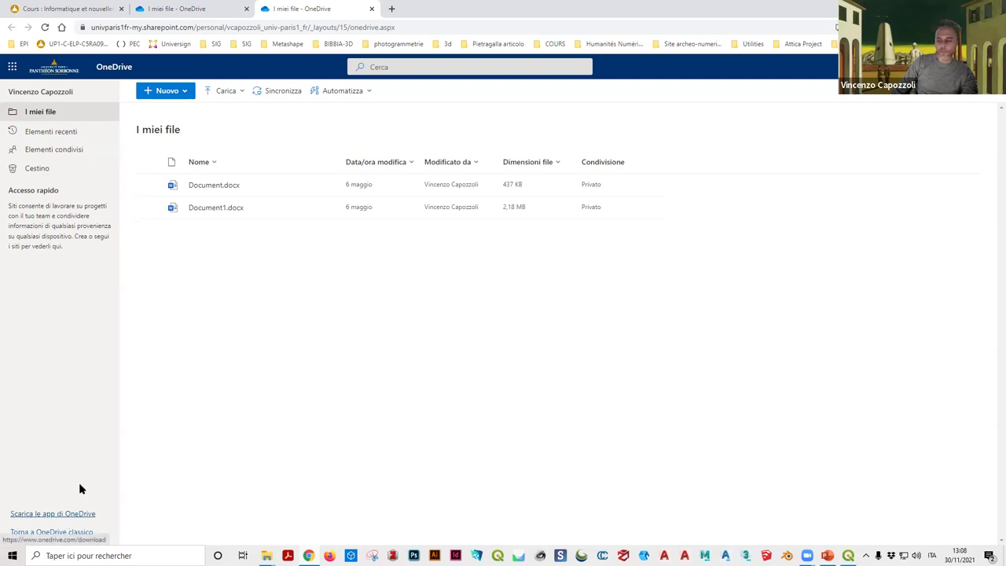
click(371, 8)
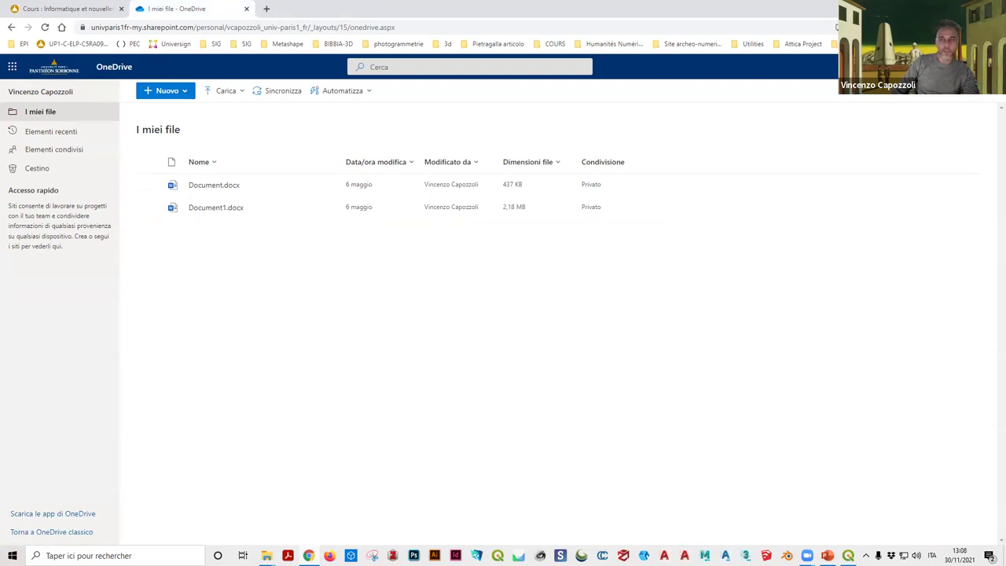
Step: Clear the browser and the TD_23-11-21 folder window away so that QGIS and the desktop are accessible
key(super+Down)
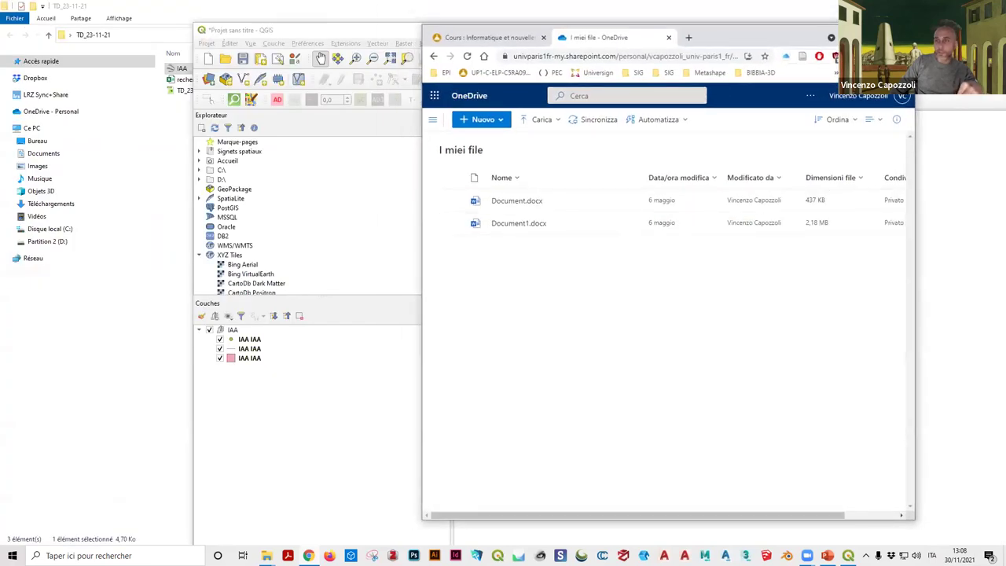
key(super+Down)
click(866, 556)
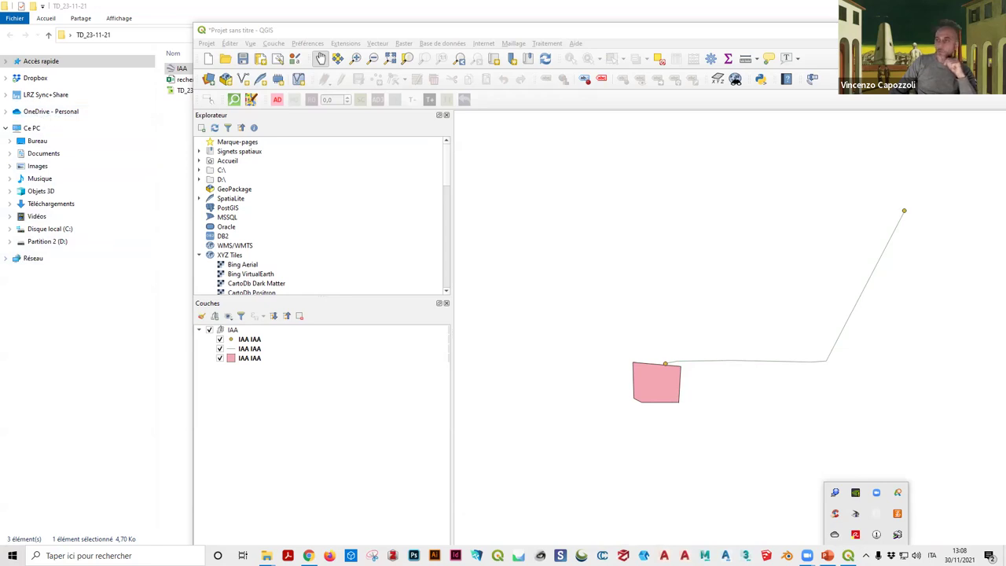
key(alt+F4)
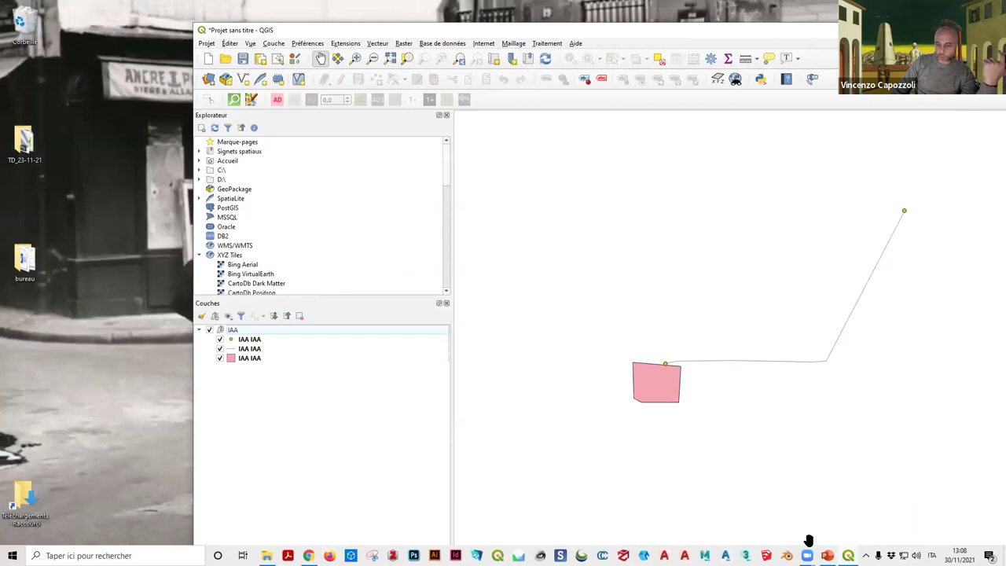
Step: Create a folder named Projet_SIG_30-11-21 in the computer's OneDrive - Personal folder
click(266, 556)
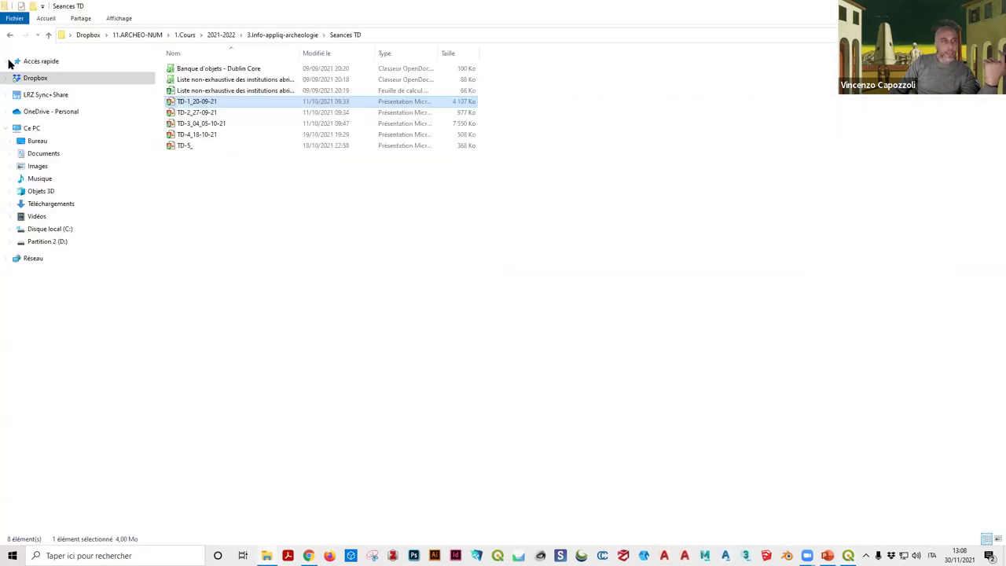
click(35, 113)
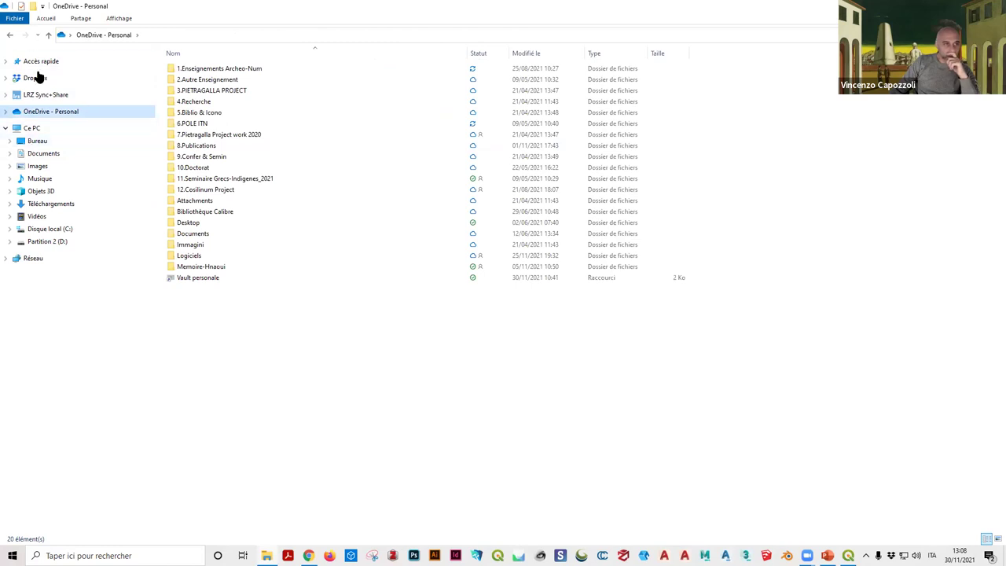
right_click(195, 333)
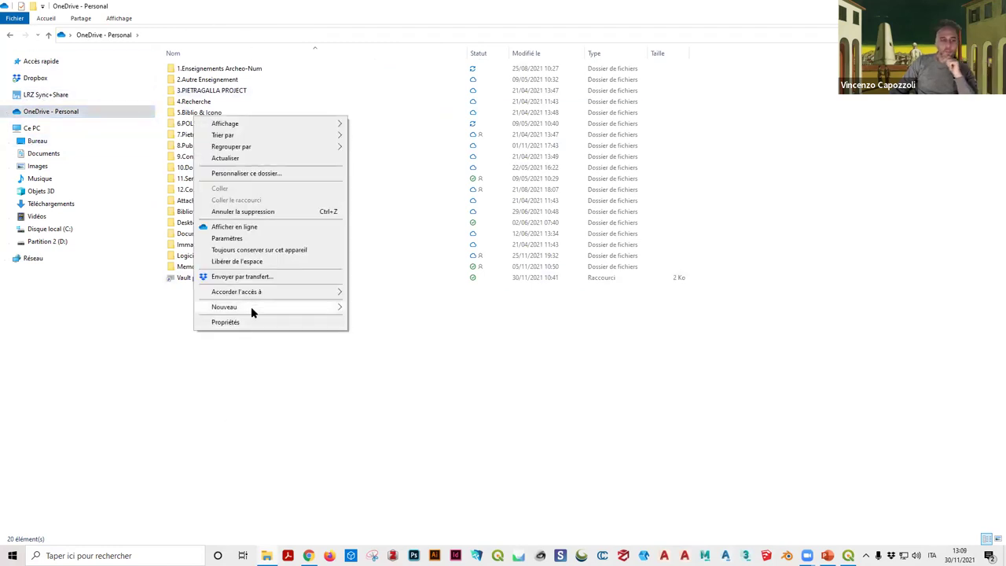
mouse_move(250, 308)
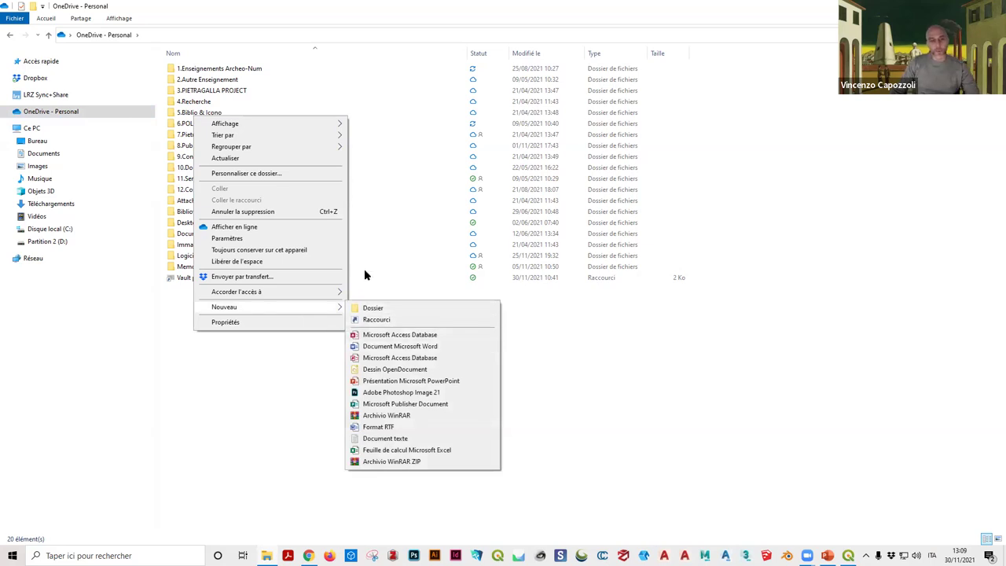
click(372, 308)
text(PO)
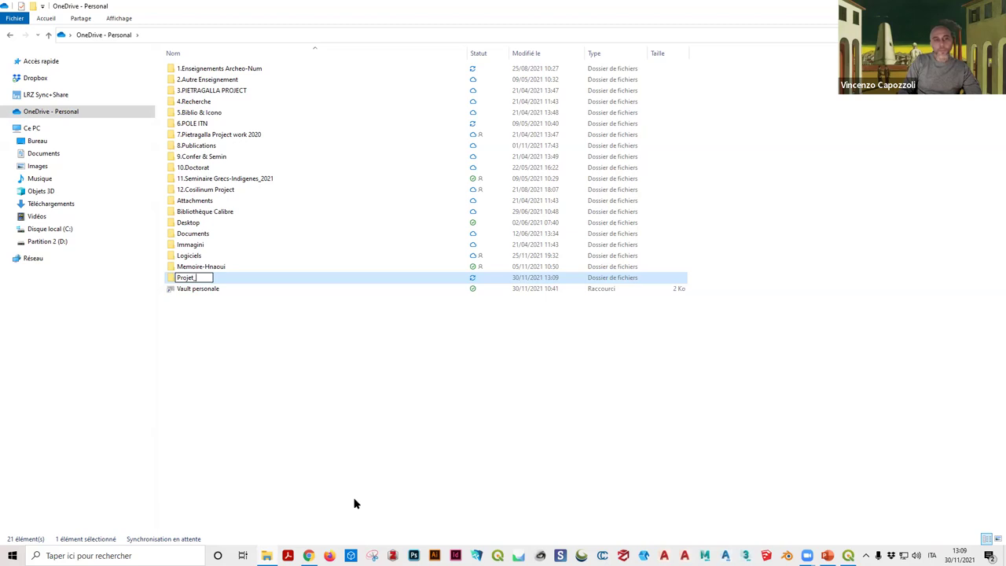
text(ojet_SIG)
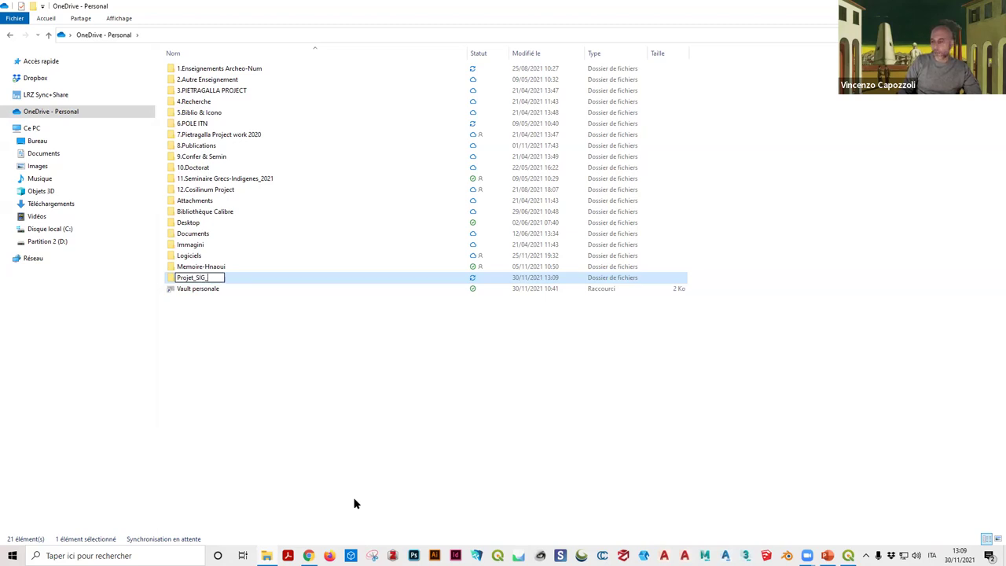
text(_30-11)
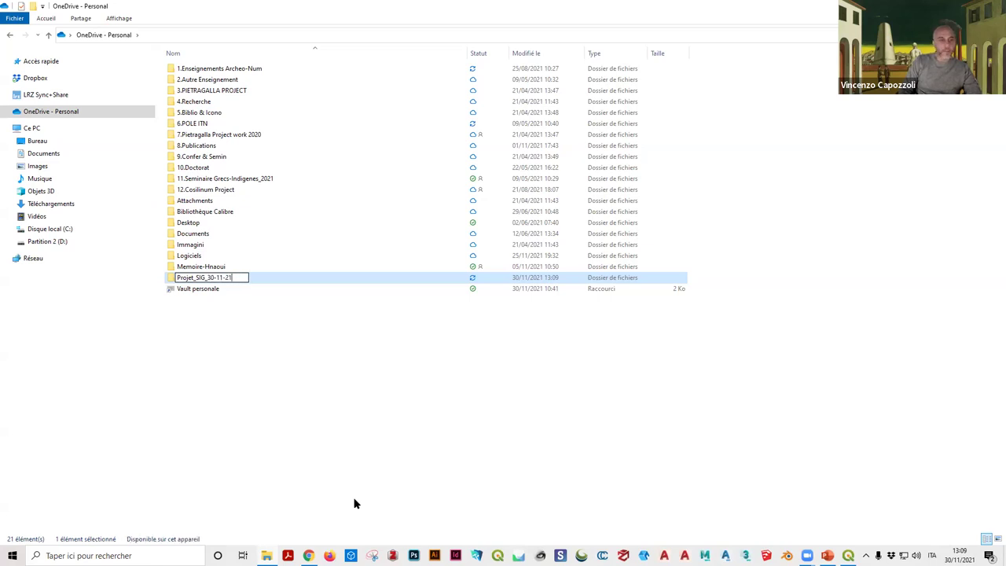
text(-21)
key(Return)
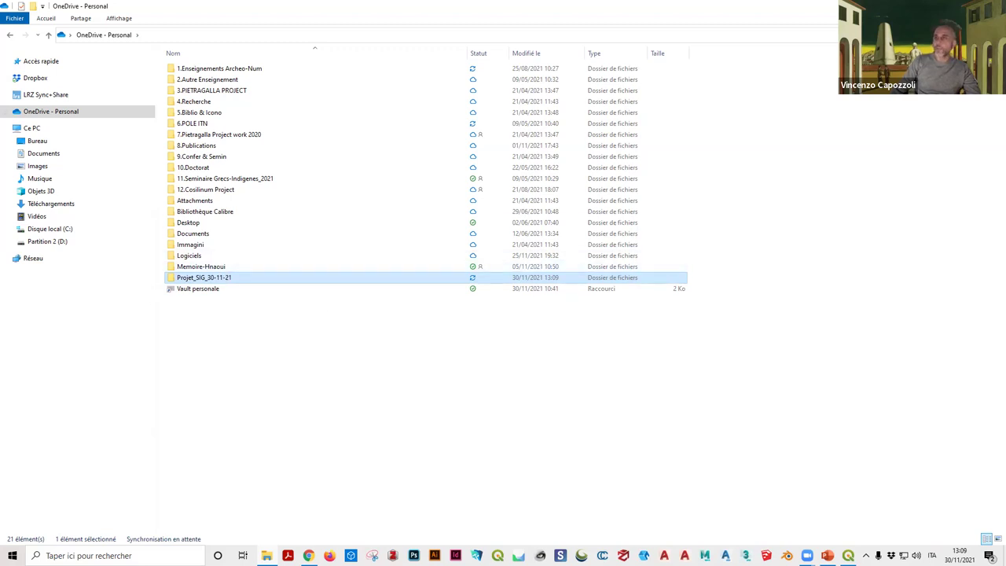
Step: Shrink the OneDrive folder window and create a desktop shortcut to the Projet_SIG_30-11-21 folder
key(super+Down)
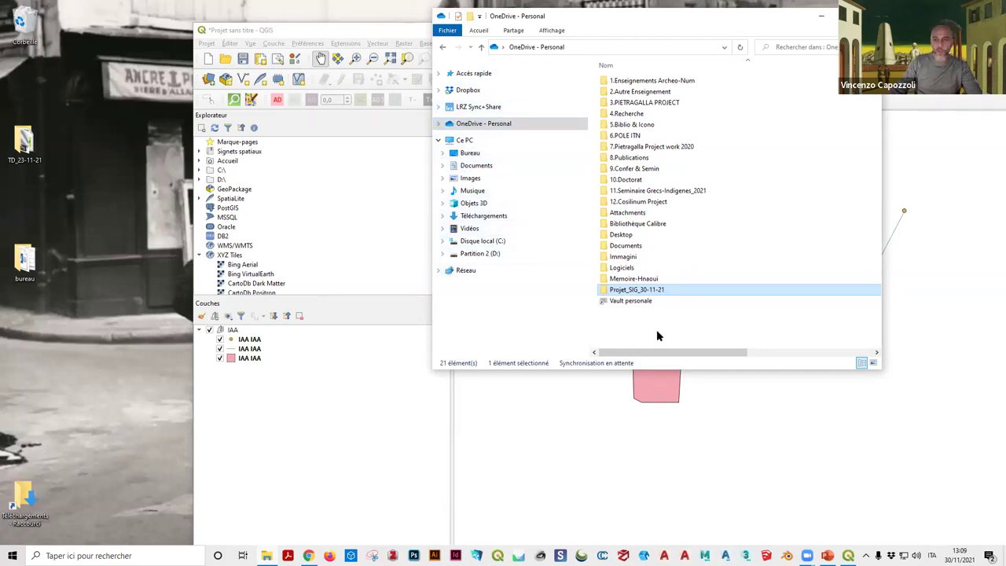
right_click(617, 291)
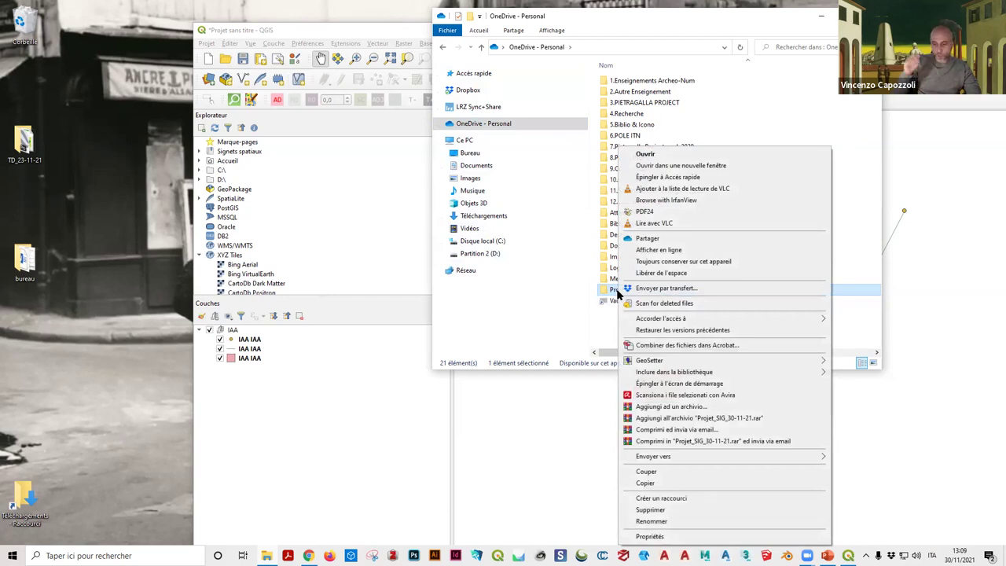
mouse_move(804, 458)
click(884, 457)
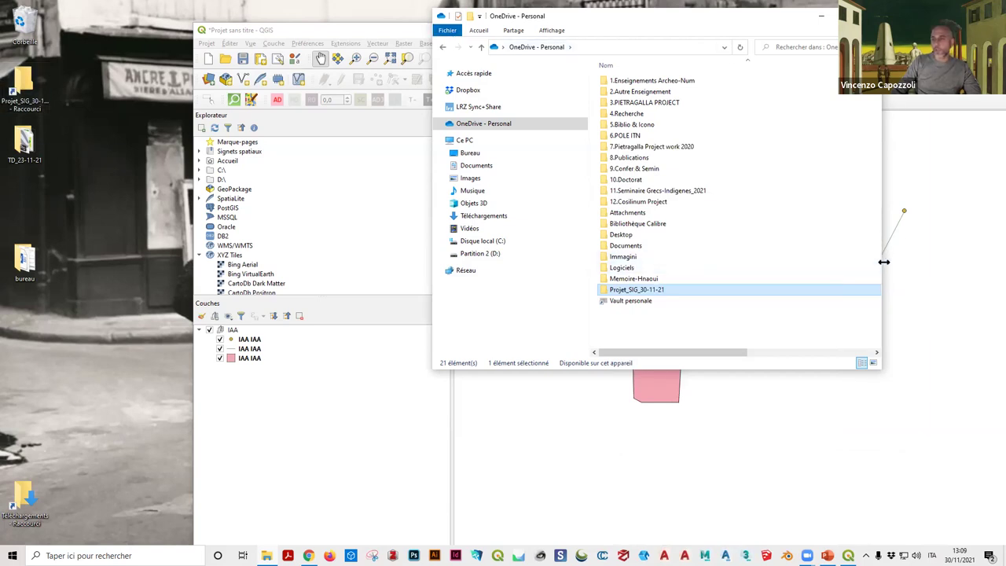
Step: Narrow the OneDrive - Personal folder window to uncover its window controls, and close it
drag(883, 262, 842, 260)
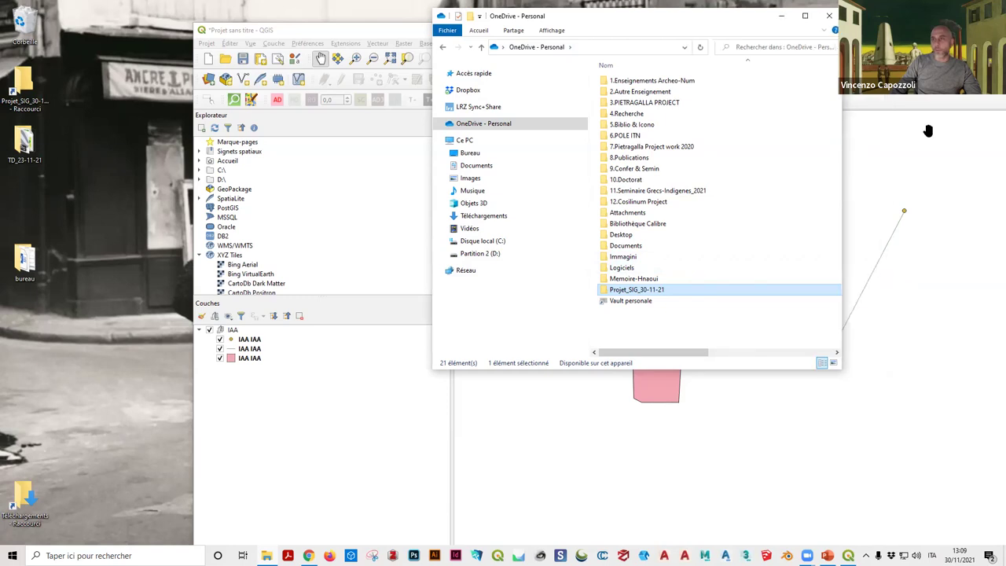
click(439, 30)
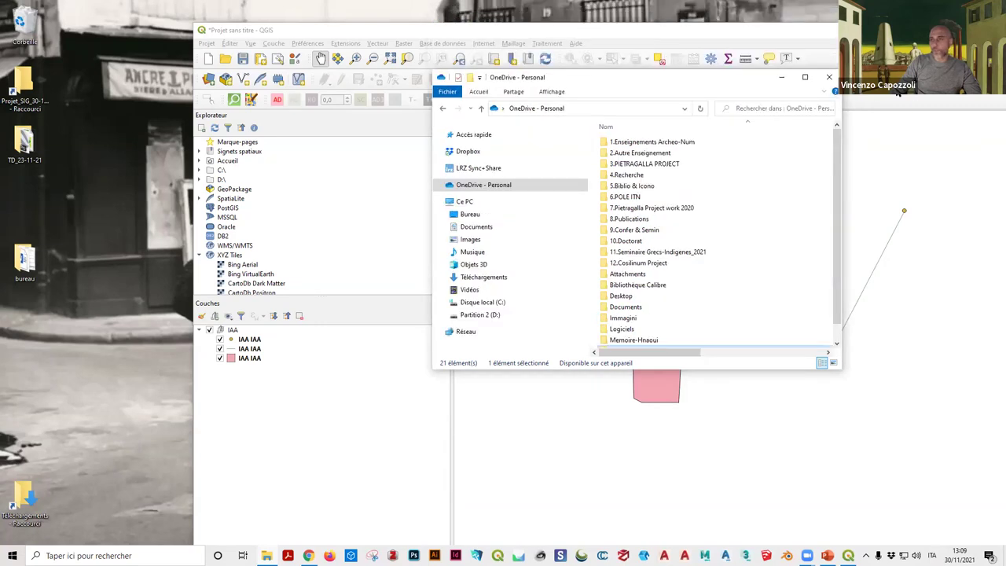
click(829, 16)
Step: Open the Projet_SIG_30-11-21 folder through its desktop shortcut, move its window over the desktop icons and close it
double_click(21, 88)
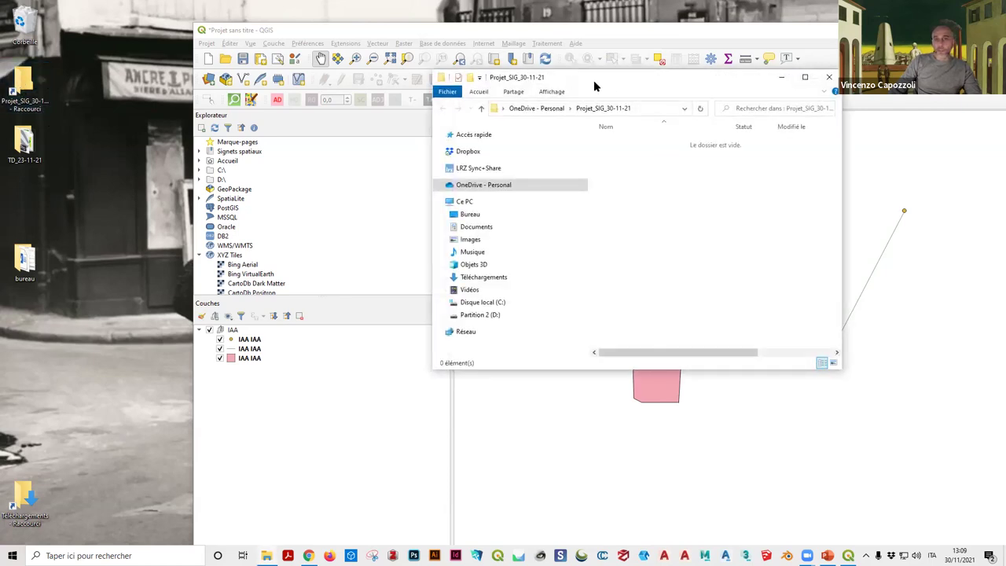
drag(594, 80, 363, 182)
click(364, 181)
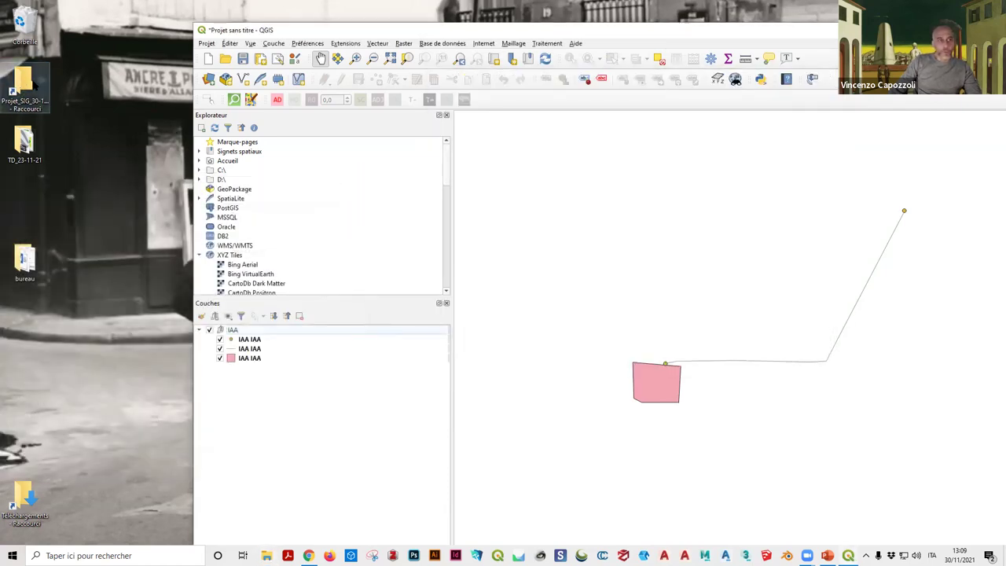
Step: Move the QGIS window next to the desktop shortcuts and look over the commands for saving the project
drag(380, 37, 318, 57)
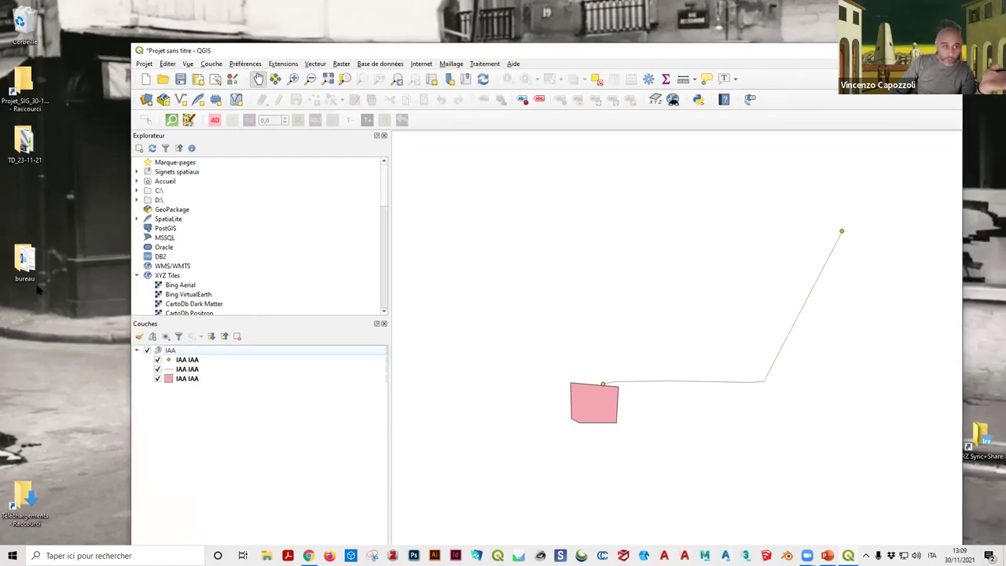
click(145, 64)
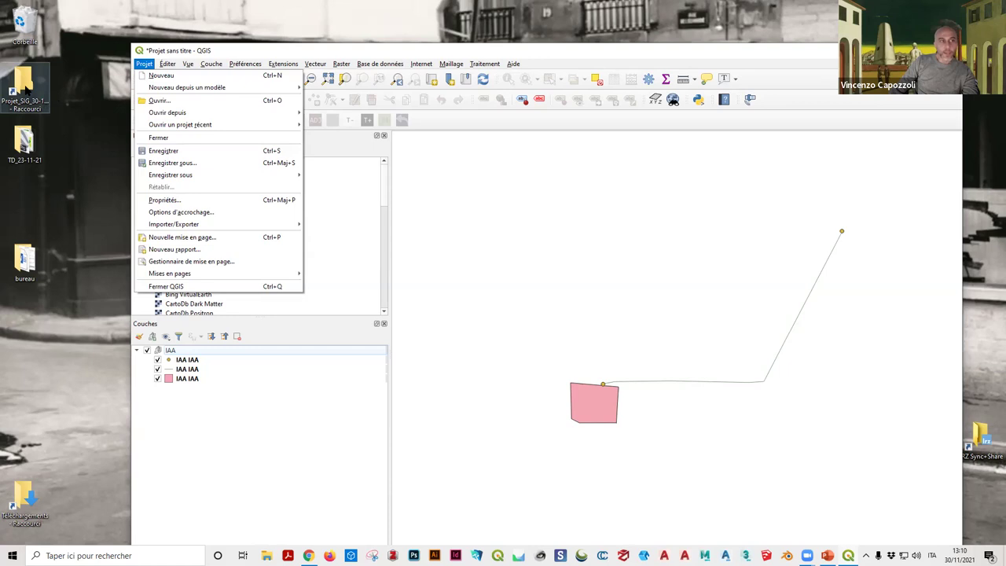
click(29, 91)
Step: Open the Projet_SIG_30-11-21 shortcut again, move its window over QGIS and show the folder's location within OneDrive - Personal
double_click(34, 91)
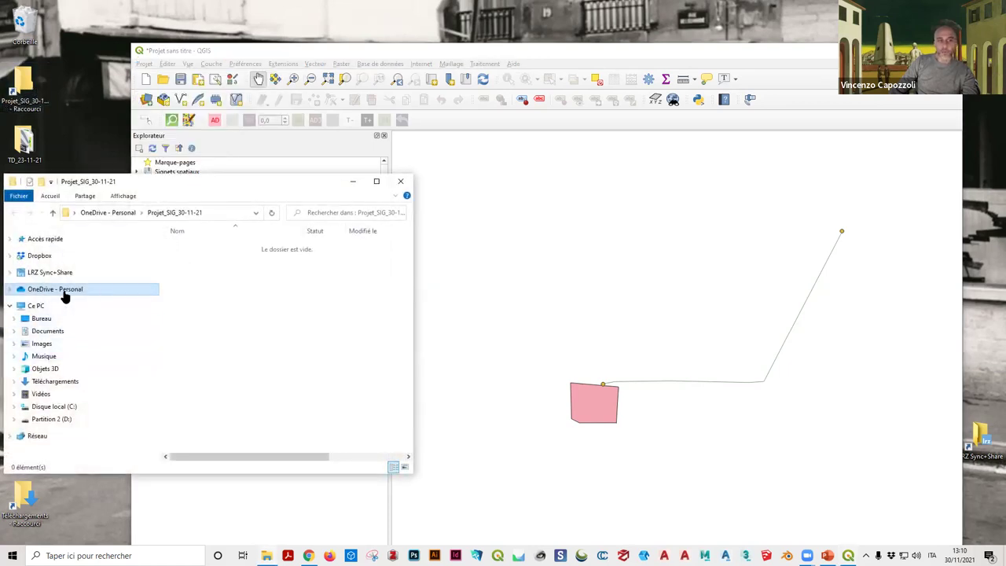
drag(197, 183, 297, 105)
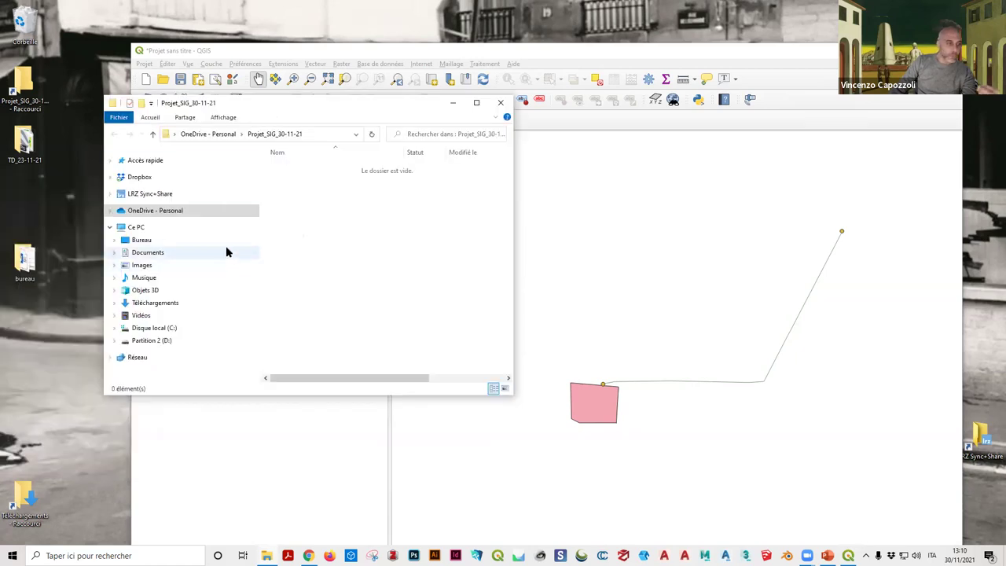
click(165, 212)
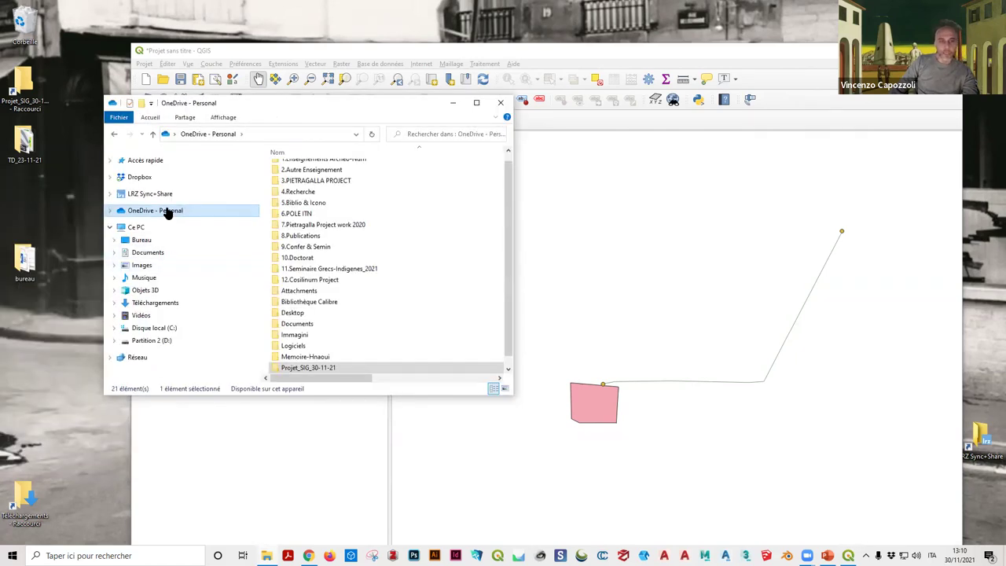
scroll(317, 353, down, 1)
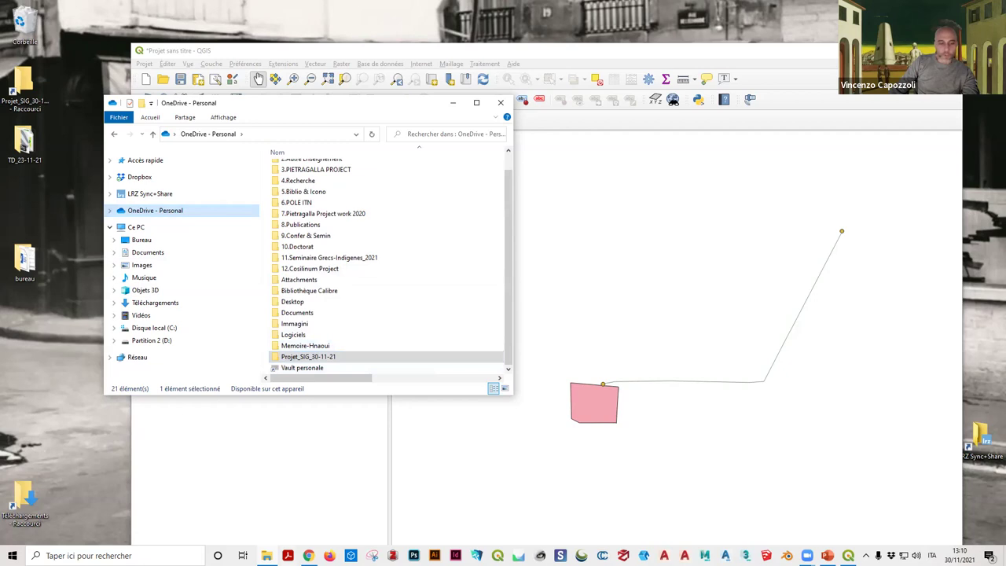
Step: Switch to the browser, load the personal OneDrive at onedrive.live.com, check the signed-in account and maximize the window
key(alt+Tab)
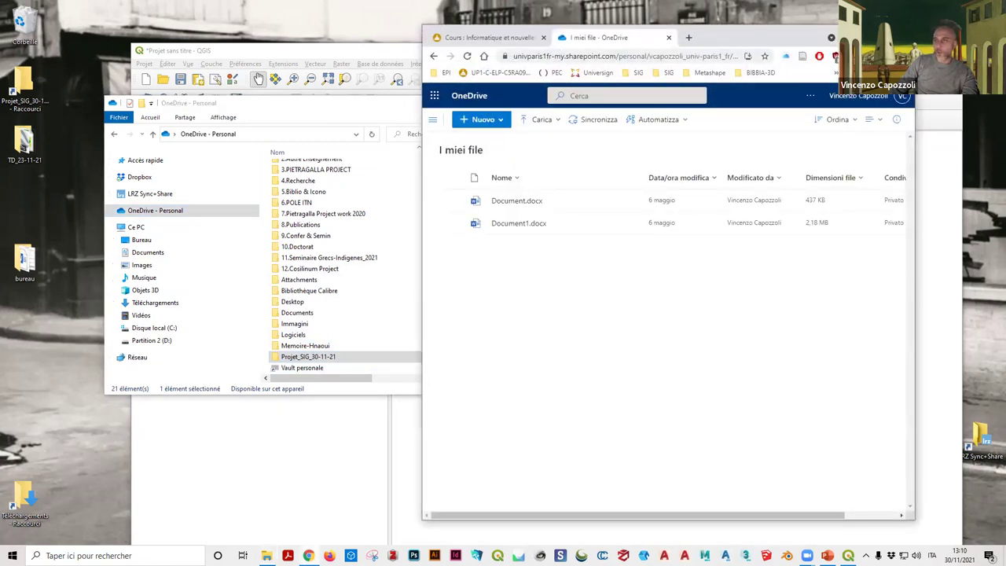
drag(755, 37, 499, 107)
click(449, 125)
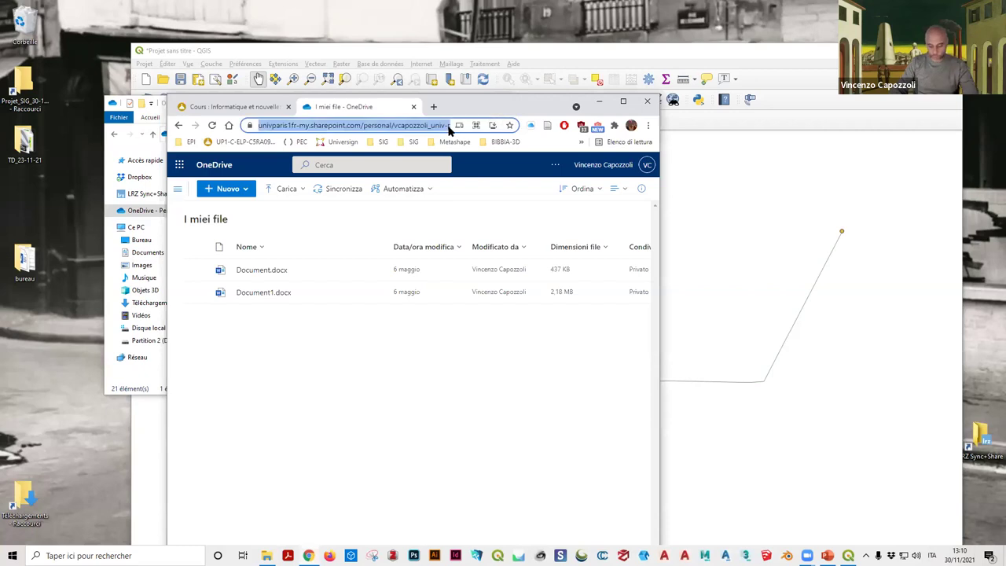
text(on)
key(Return)
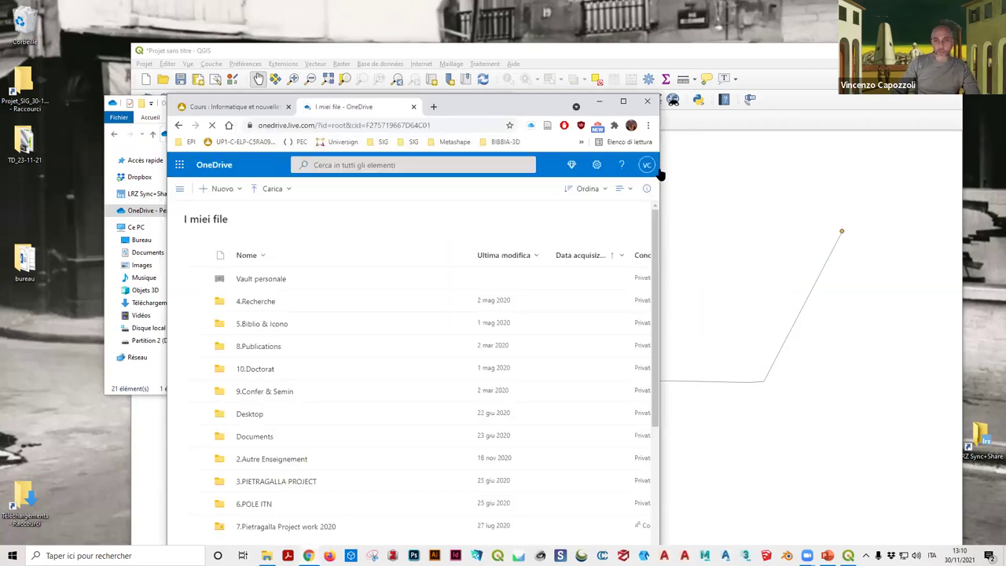
click(650, 168)
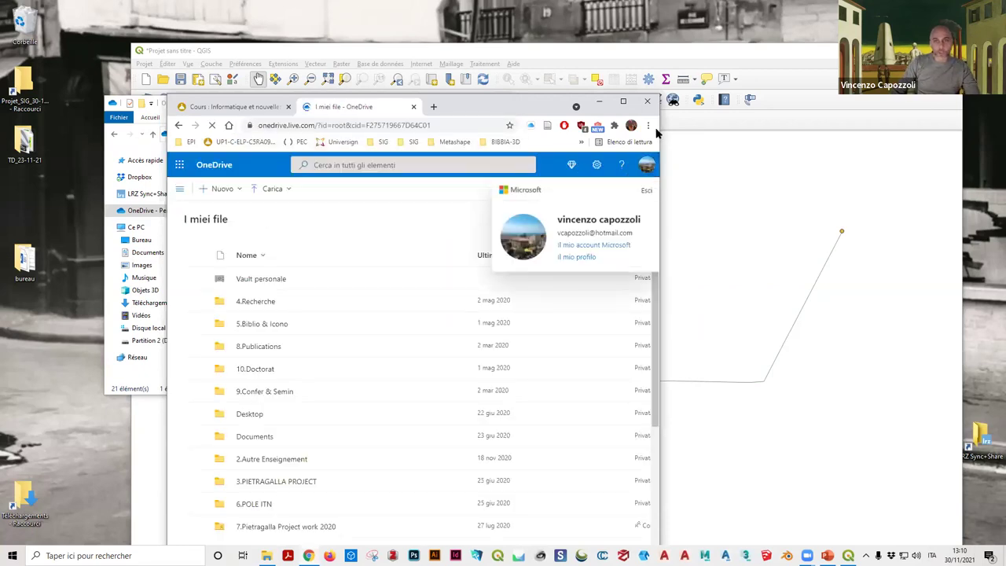
click(647, 101)
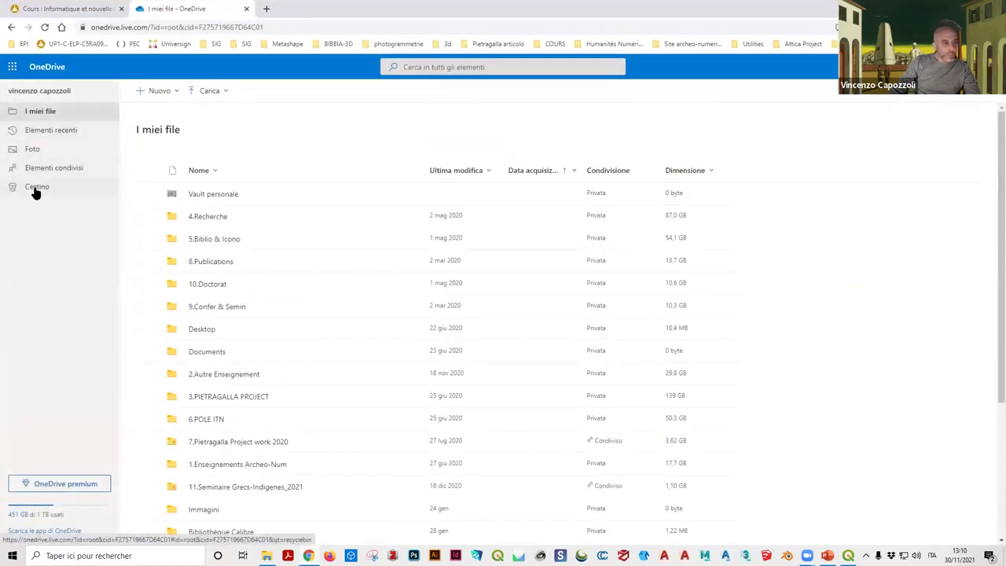
Step: Sort the OneDrive files by name from A to Z and select the Projet_SIG_30-11-21 folder
drag(40, 171, 57, 157)
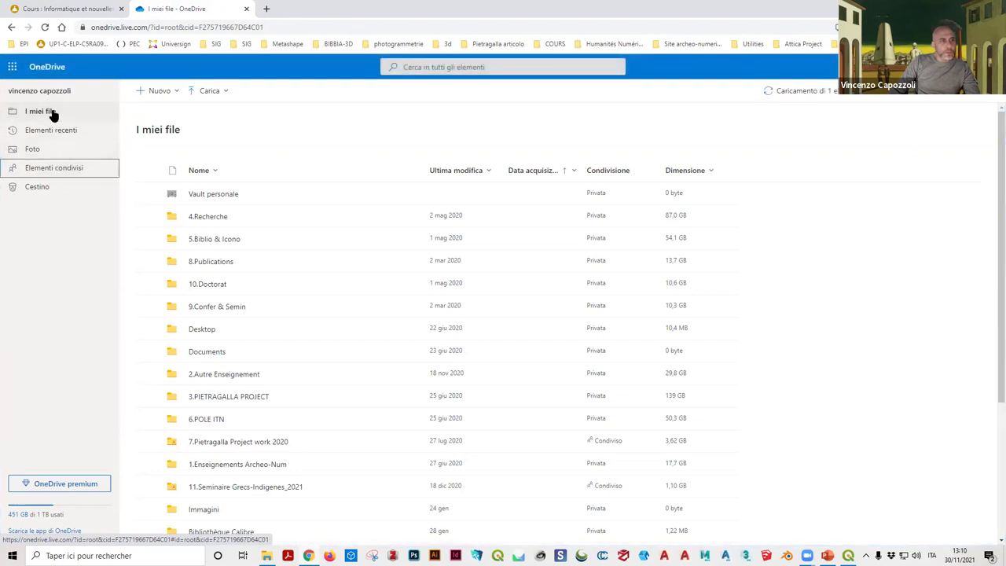
click(213, 171)
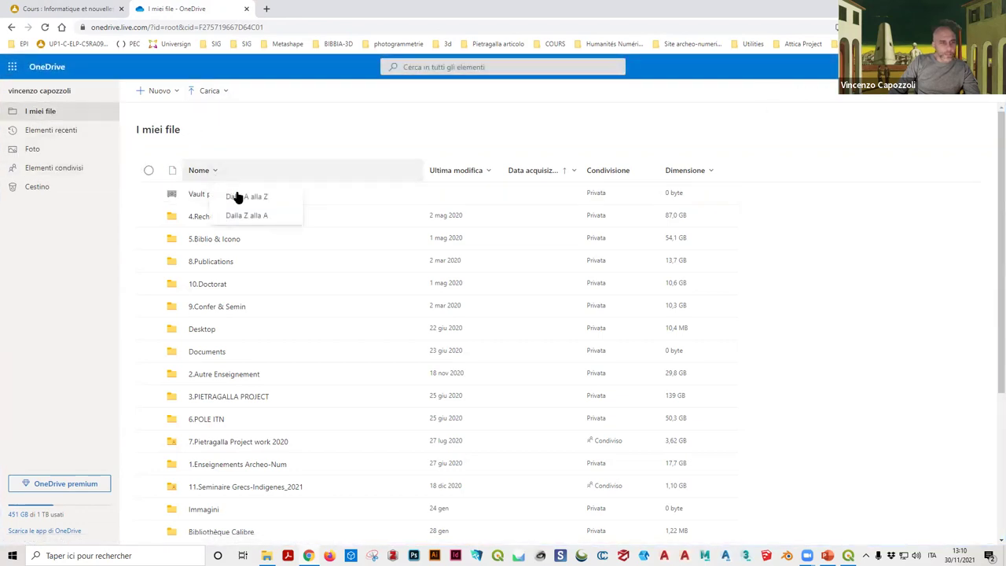
click(236, 198)
scroll(366, 396, down, 5)
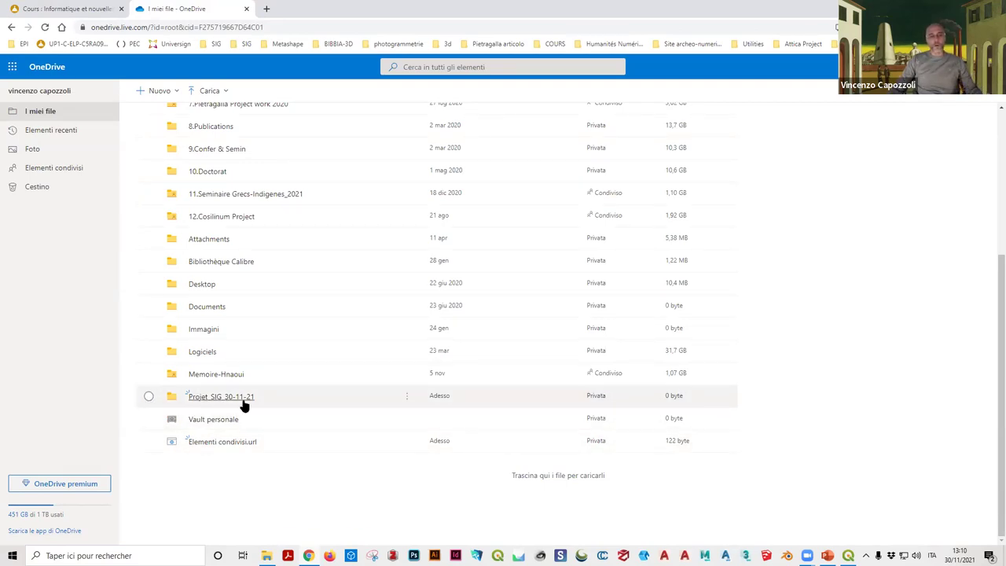
click(150, 397)
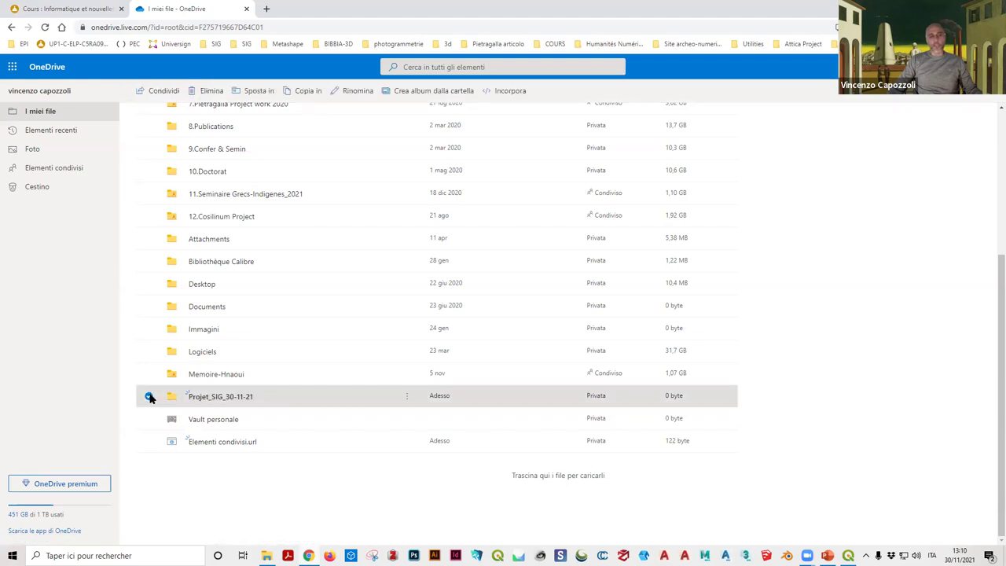
Step: Start sharing the selected folder and restrict its link to viewing by disallowing editing for anyone with the link
click(156, 92)
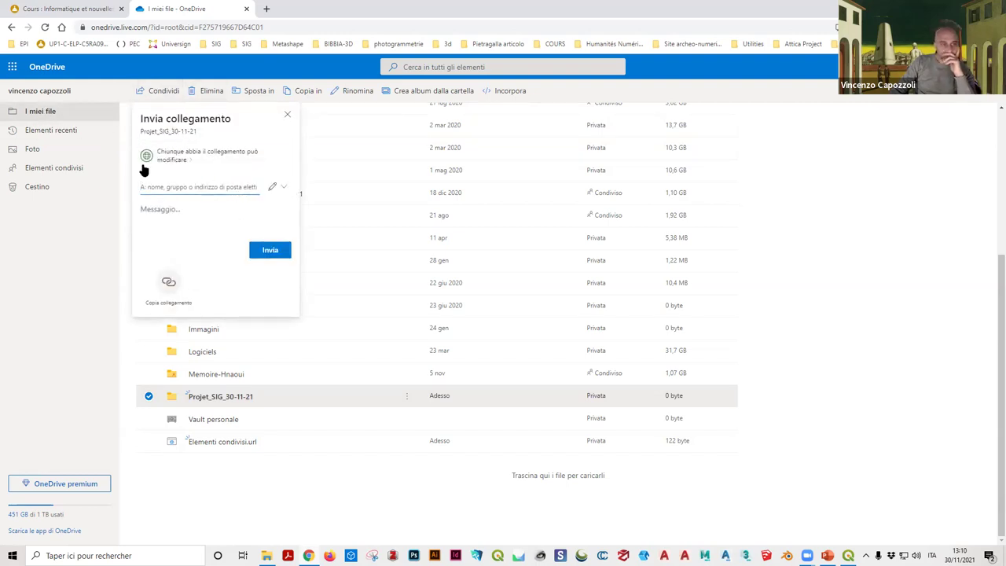
click(185, 157)
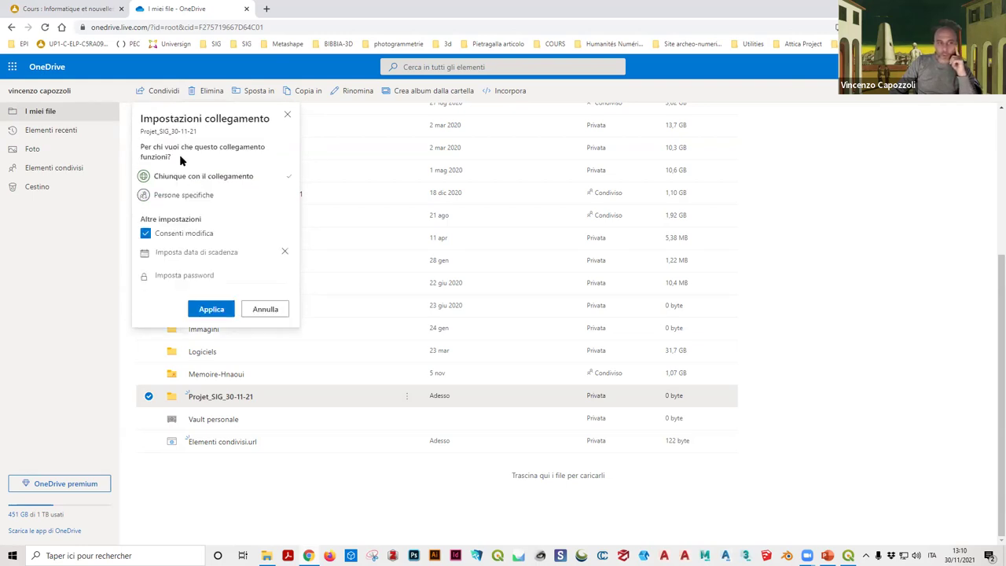
click(145, 234)
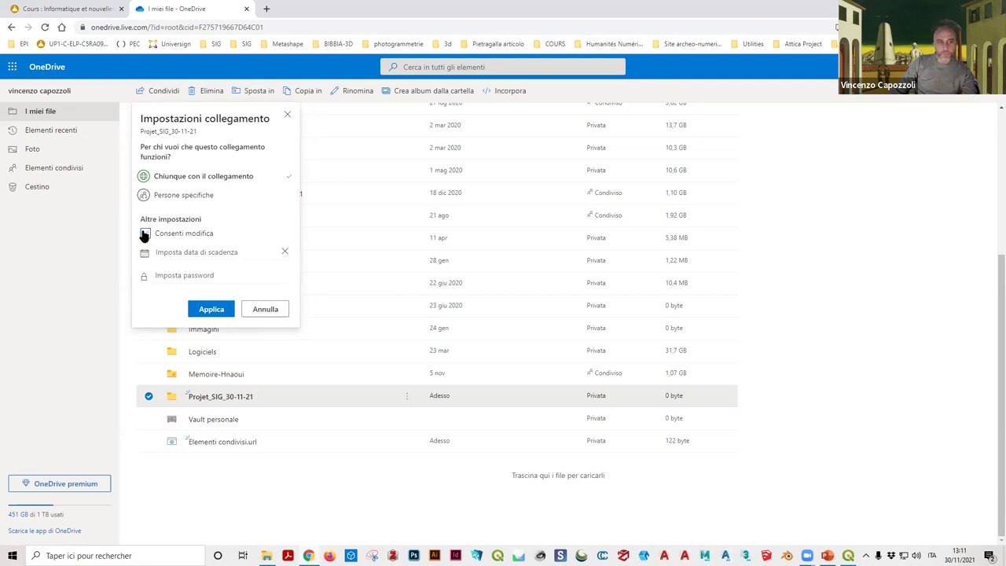
click(211, 308)
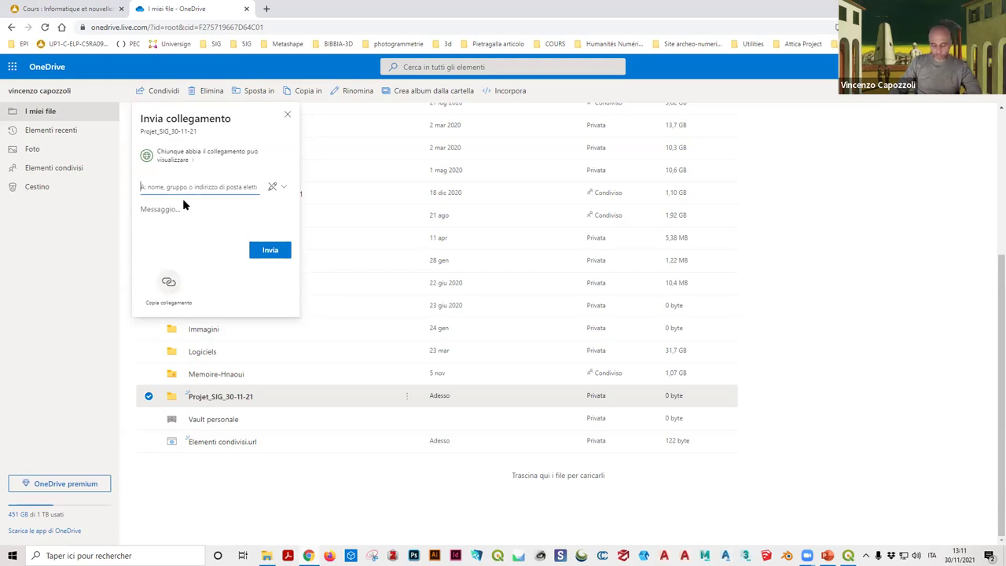
text(vinc)
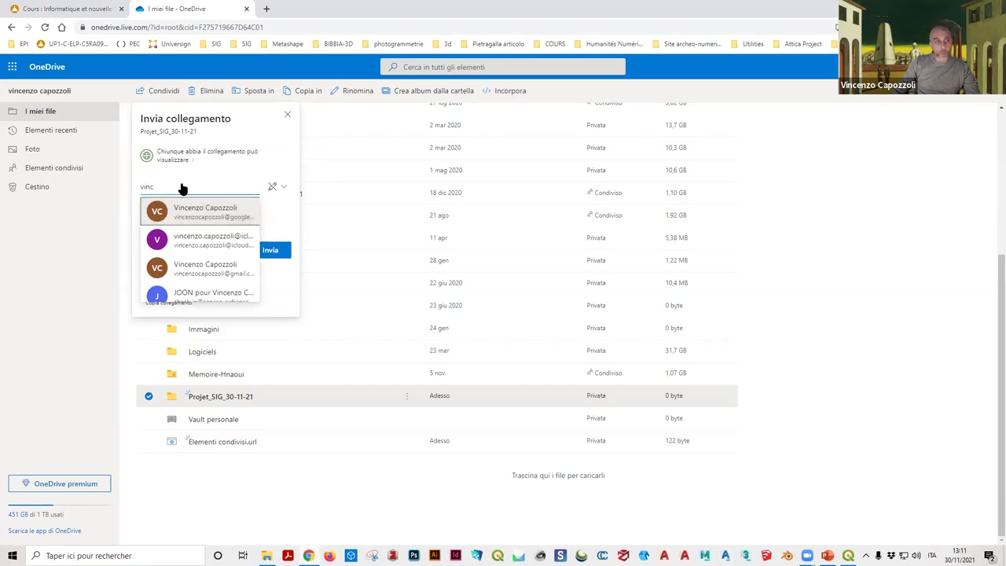
drag(256, 194, 83, 184)
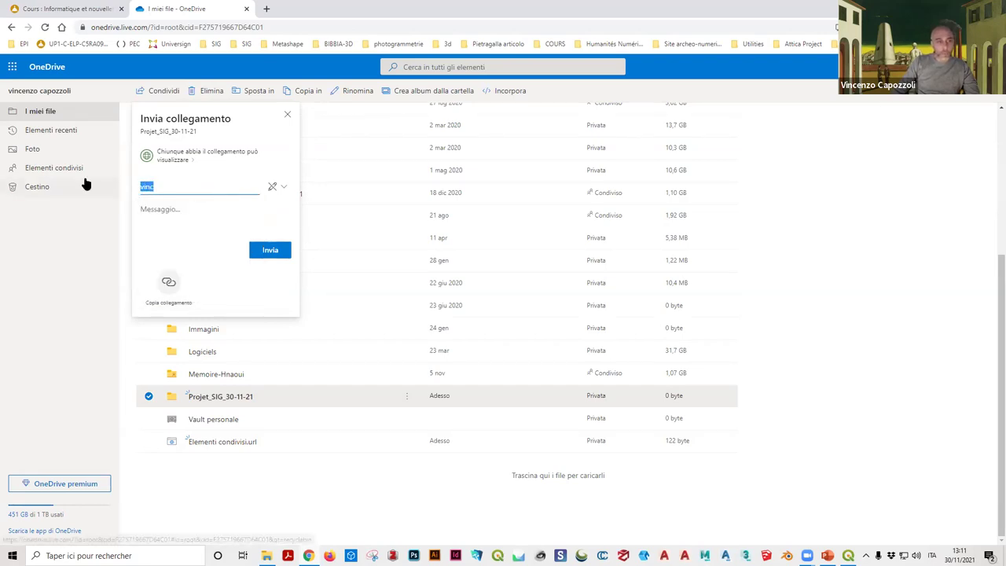
key(BackSpace)
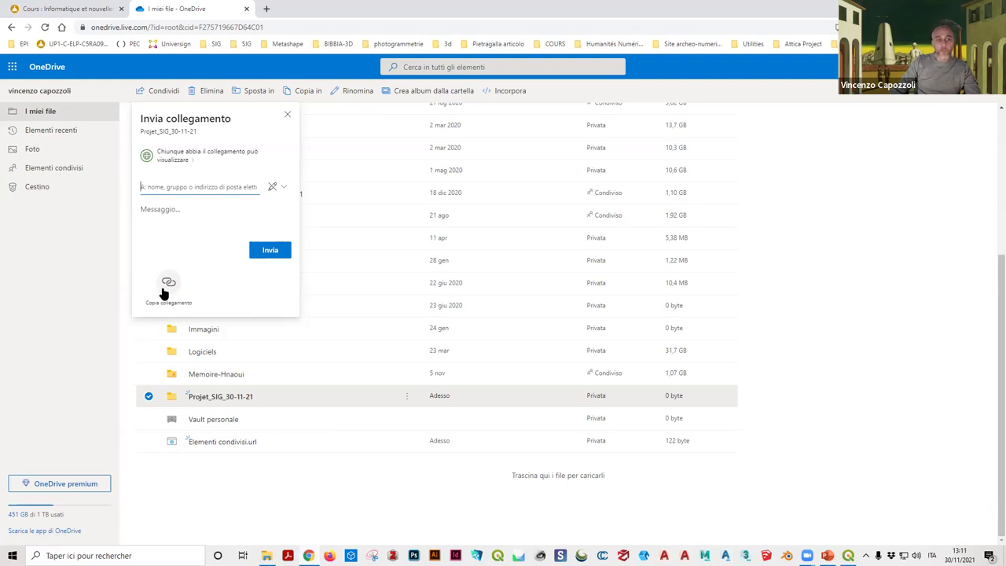
Step: Copy the view-only sharing link to Projet_SIG_30-11-21 and close the OneDrive web page
click(160, 301)
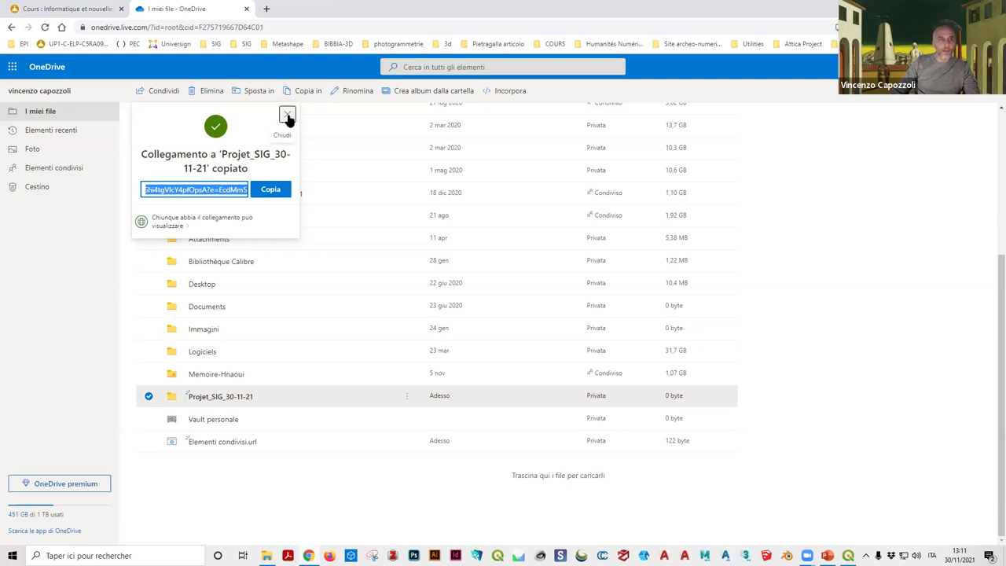
click(246, 9)
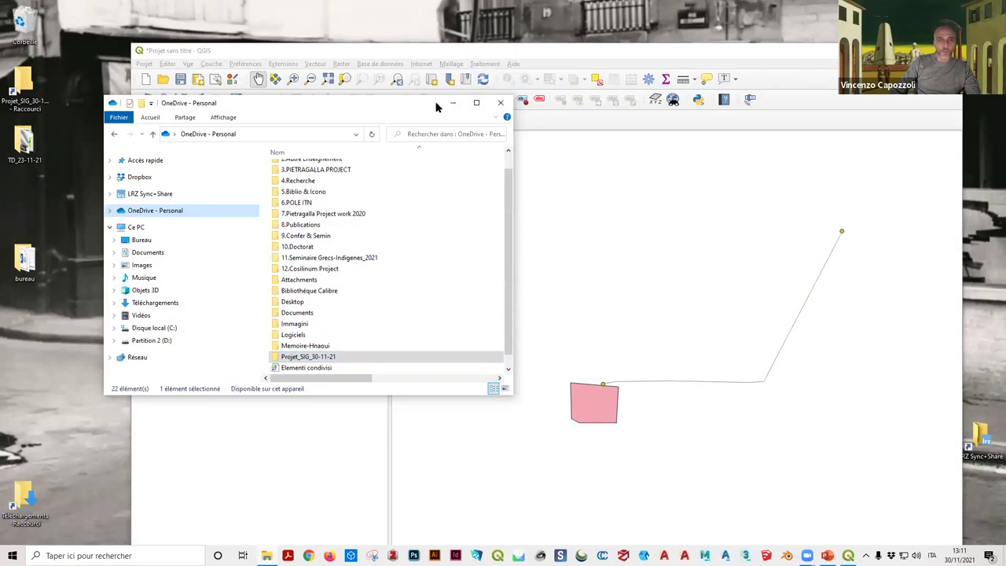
Step: In QGIS, save the project as Projet_SIG_30-11-21 in QGZ format inside the Projet_SIG_30-11-21 folder, reached through its desktop shortcut
click(143, 64)
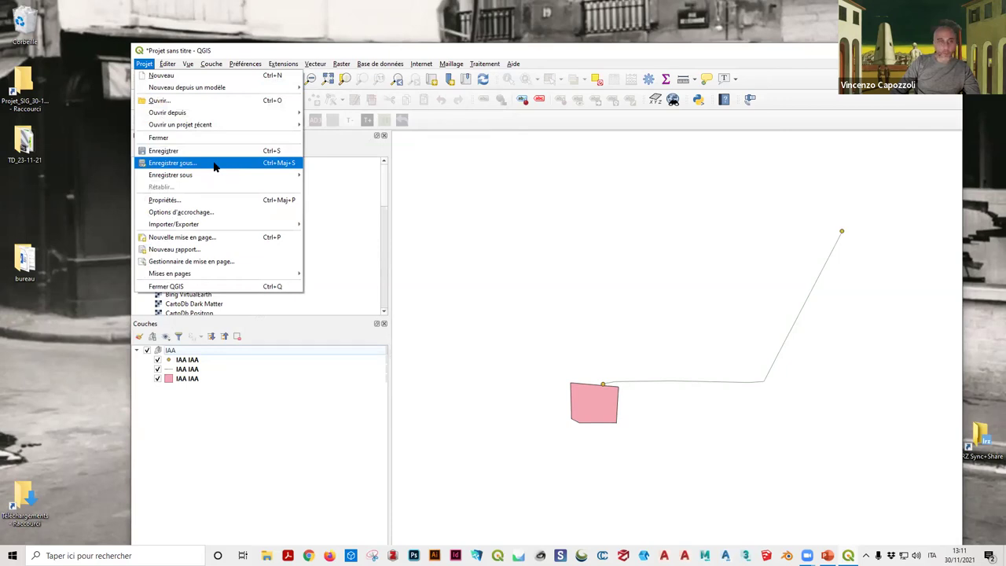
click(214, 163)
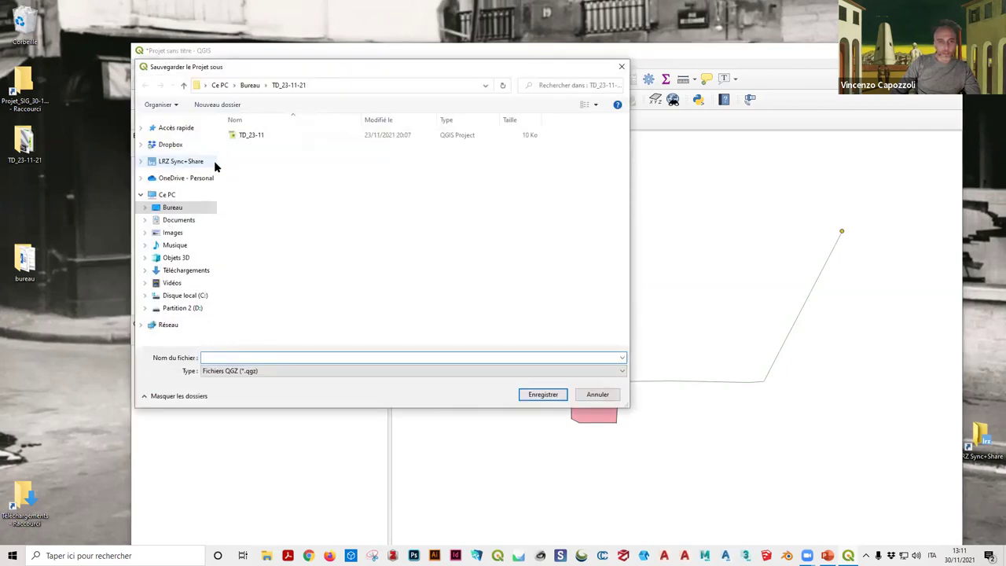
click(172, 207)
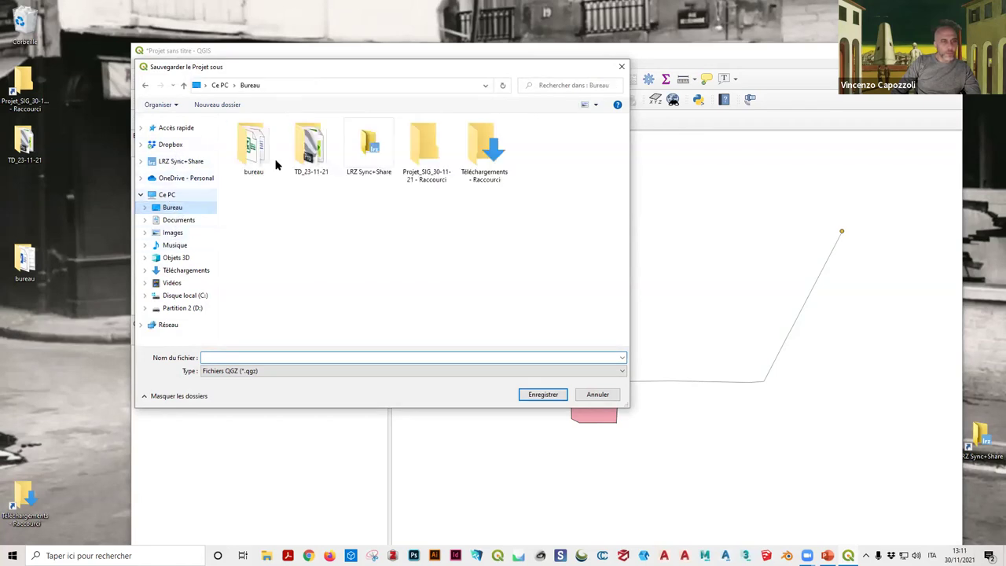
double_click(436, 130)
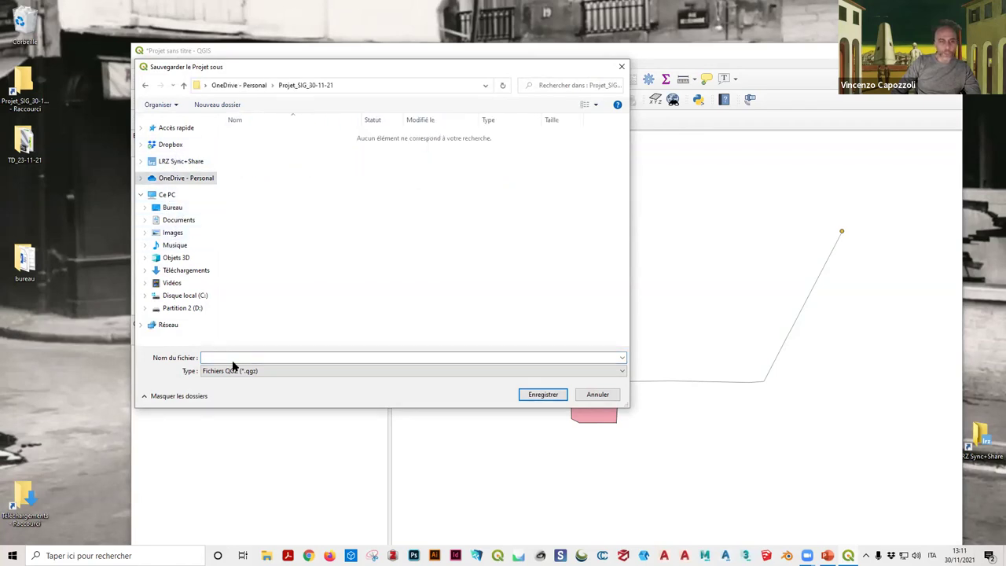
click(243, 368)
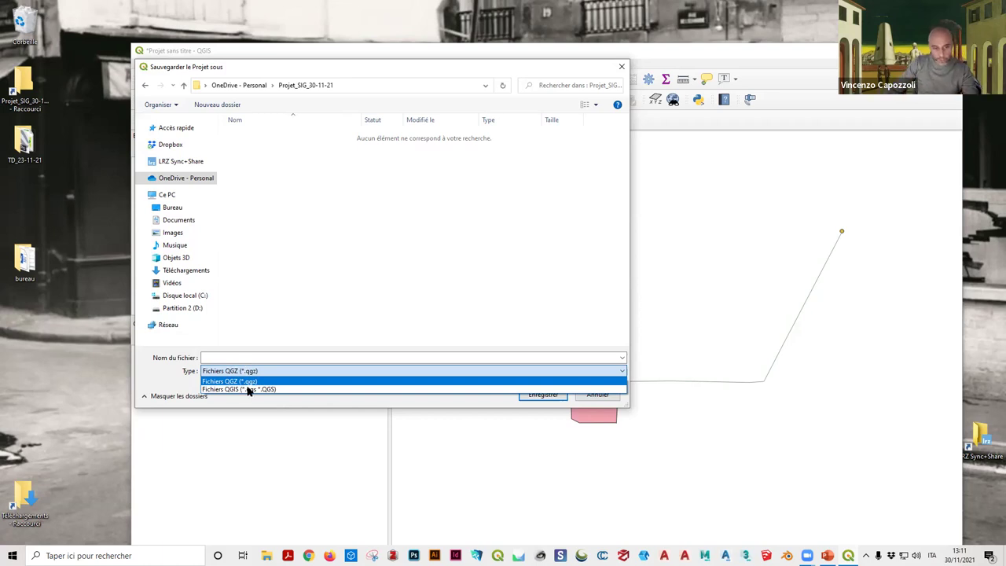
click(248, 357)
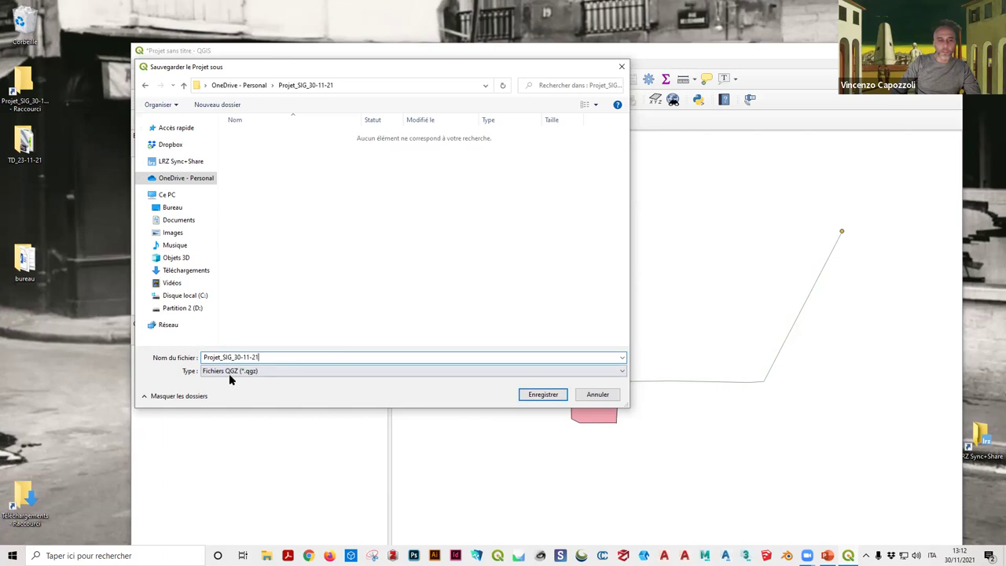
click(540, 398)
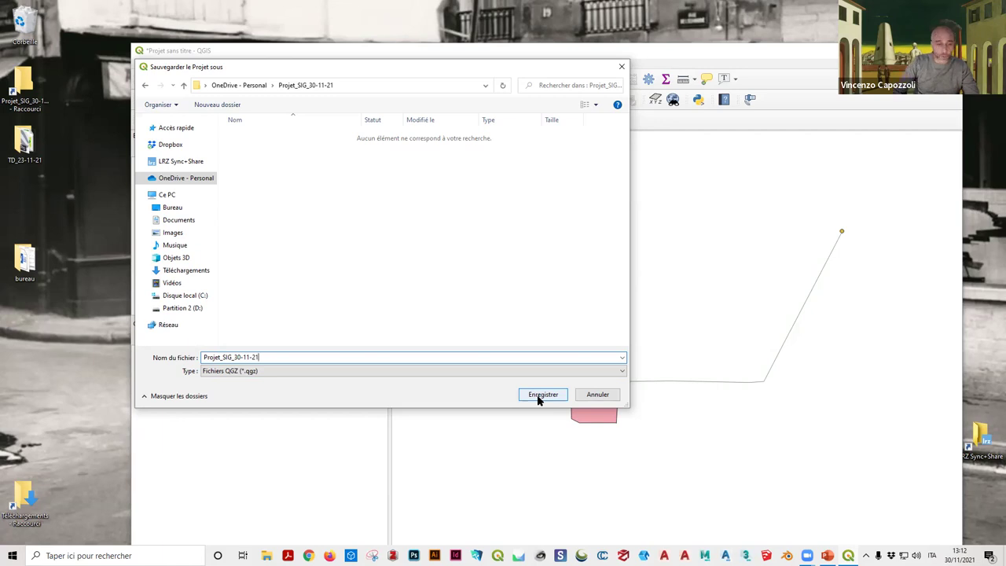
click(540, 396)
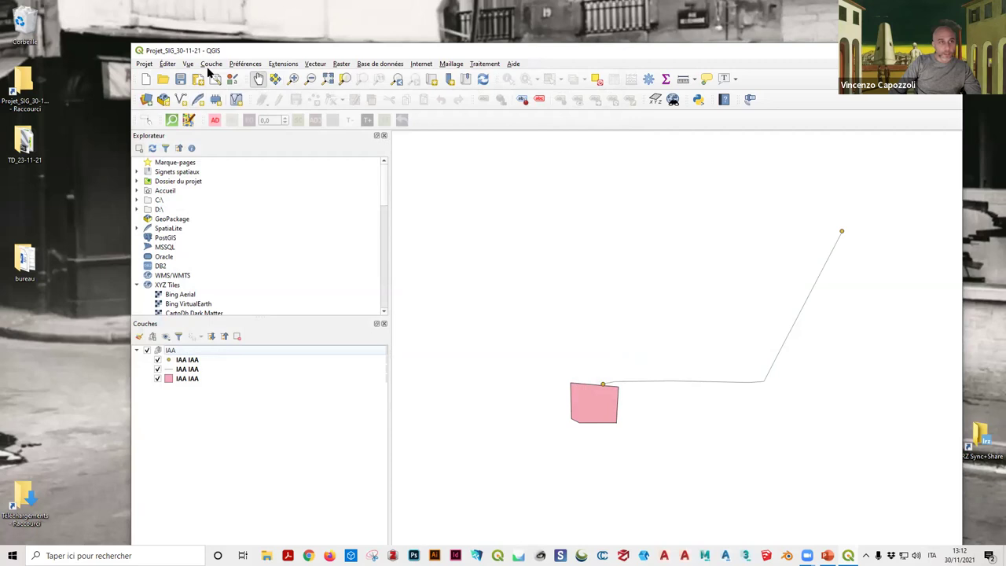
Step: Open the Projet_SIG_30-11-21 desktop shortcut to check the saved project file, and go to OneDrive - Personal
click(22, 94)
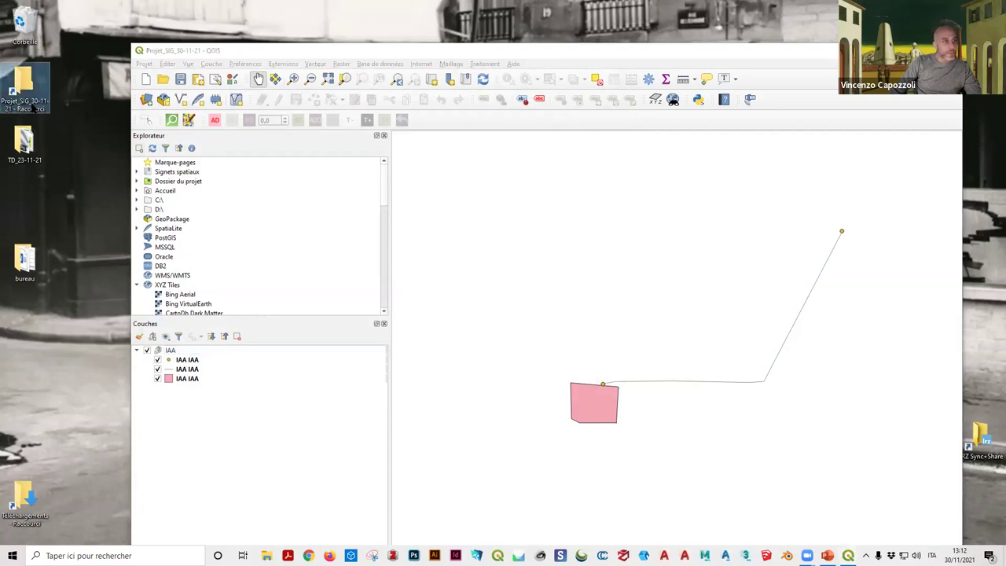
double_click(29, 75)
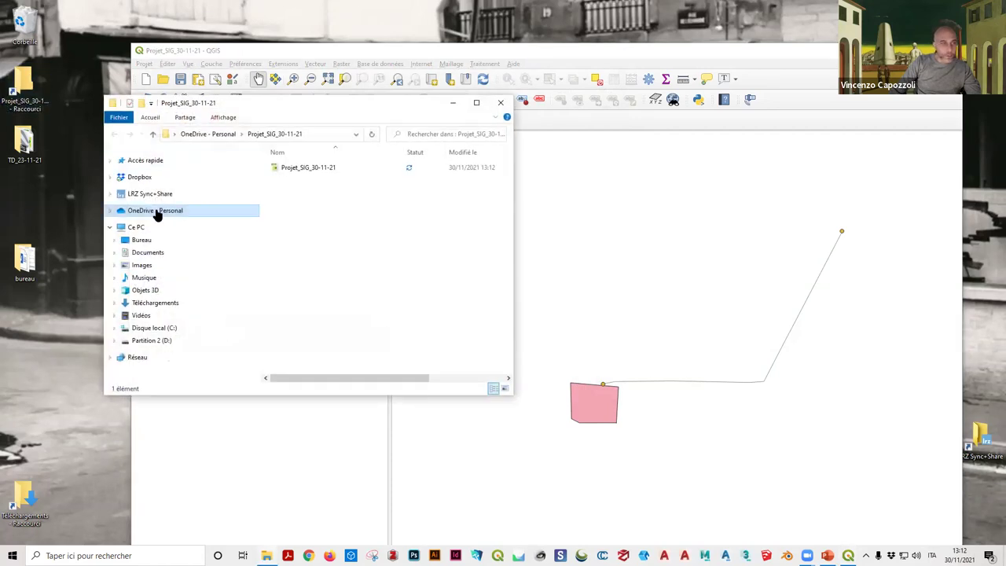
click(156, 211)
Step: Rename the Projet_SIG_30-11-21 folder, replacing the date after "Projet_SIG_" with the person's surname
scroll(294, 349, down, 1)
click(312, 350)
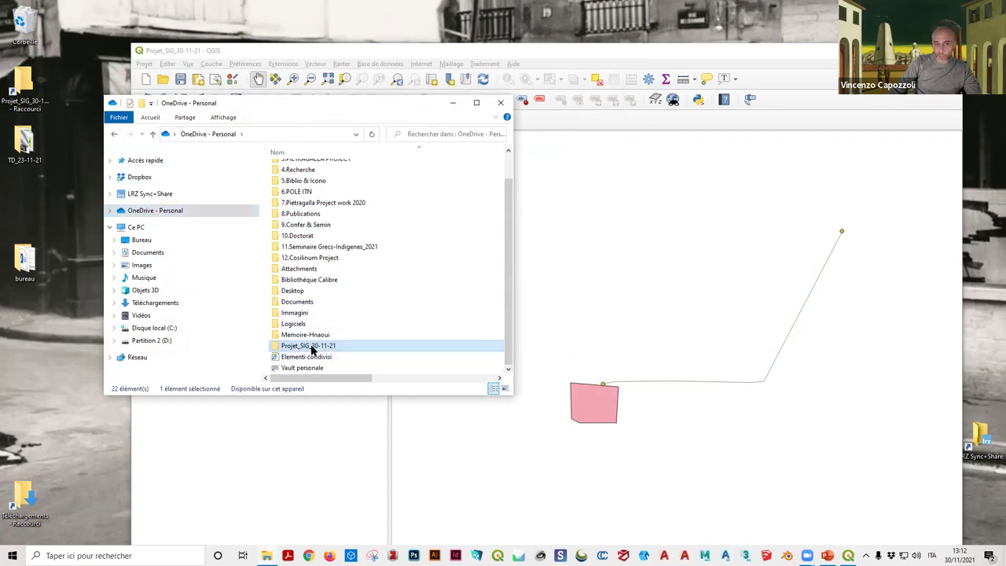
click(312, 350)
drag(312, 347, 359, 346)
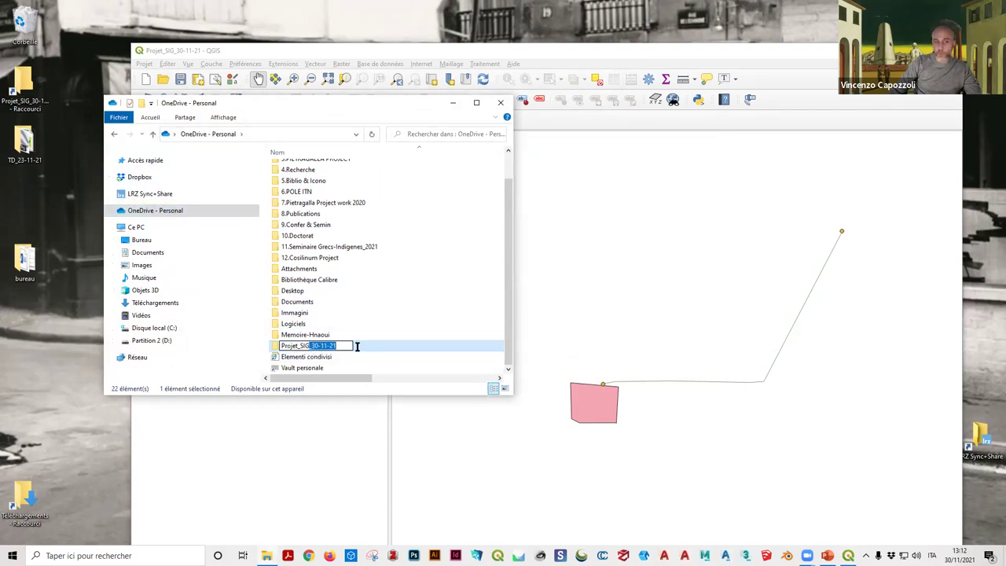
key(Right)
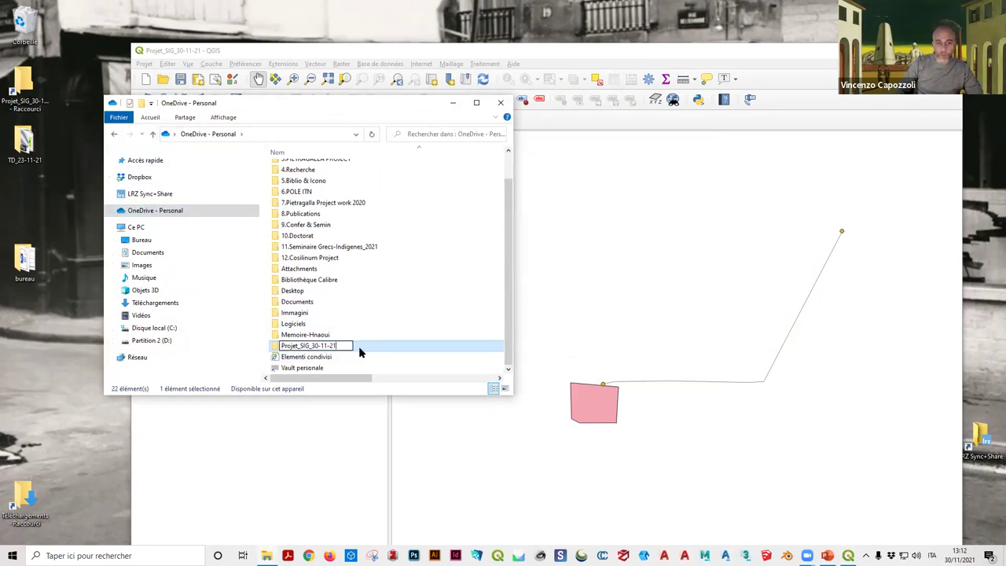
key(shift+Left)
key(shift+Left)
key(shift+Left)
key(shift+Left)
key(shift+Left)
key(shift+Left)
key(shift+Left)
key(shift+Left)
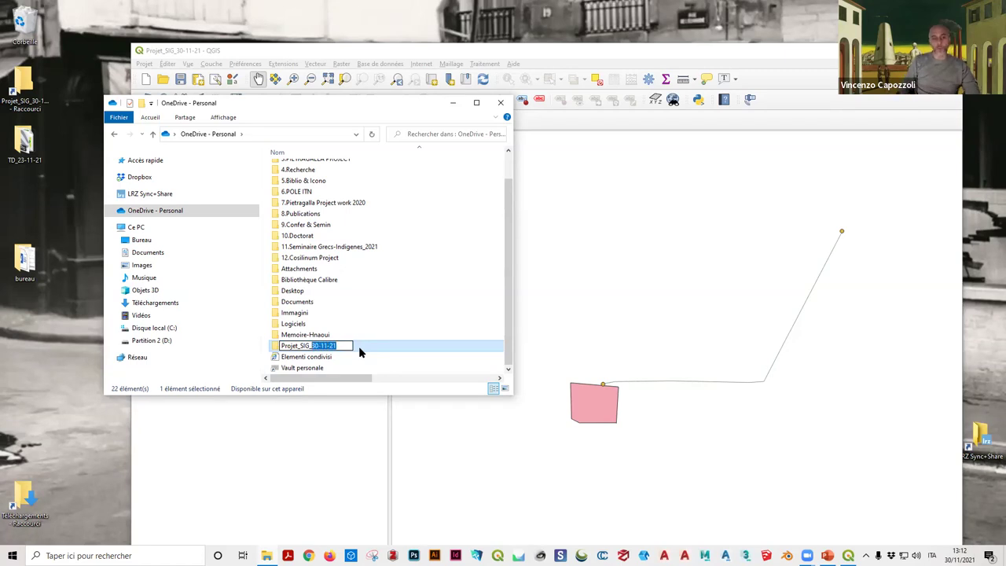
text(Capozzoli)
key(Return)
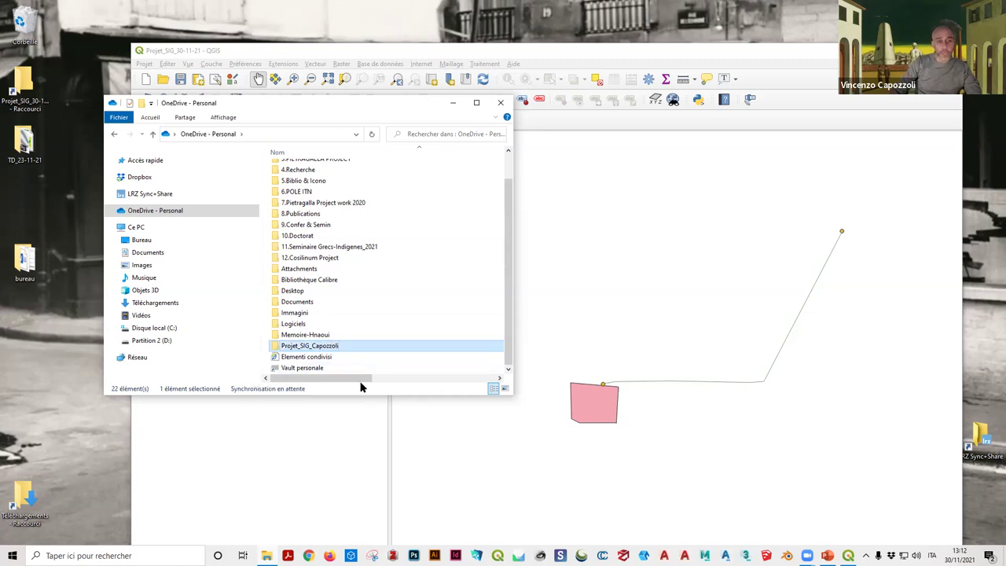
Step: Close the OneDrive - Personal folder window, and check that the desktop shortcut still opens the renamed folder
click(501, 103)
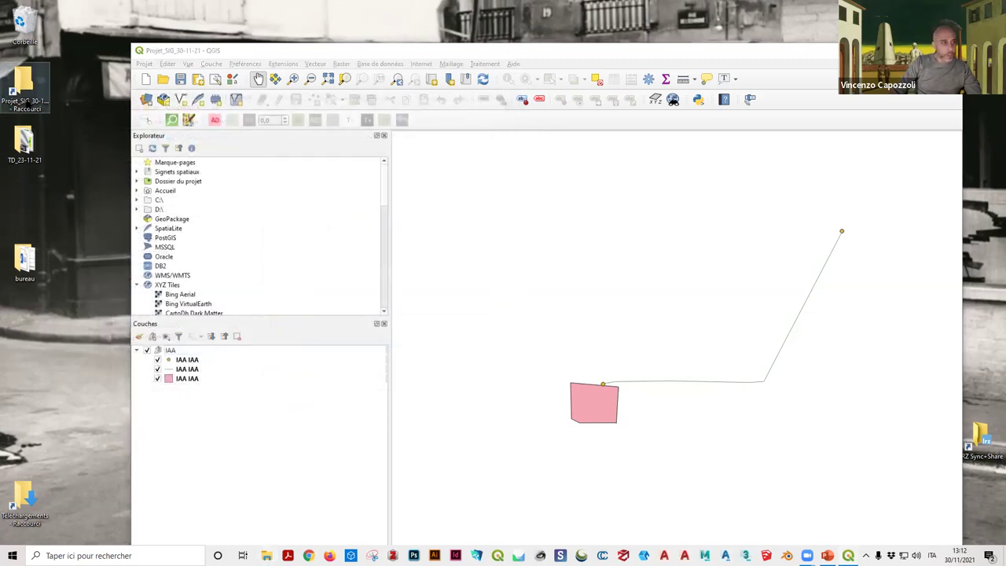
double_click(24, 90)
click(477, 101)
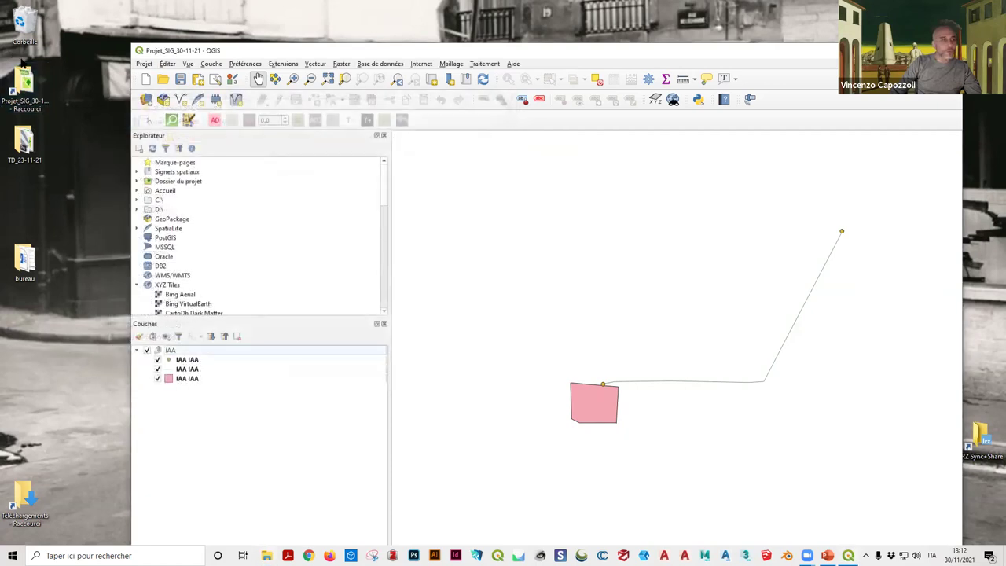
Step: Rename the Projet_SIG_30-11-21 desktop shortcut, replacing everything after "Projet_SIG_" with the person's surname, and check that it opens the project folder
click(29, 106)
click(31, 106)
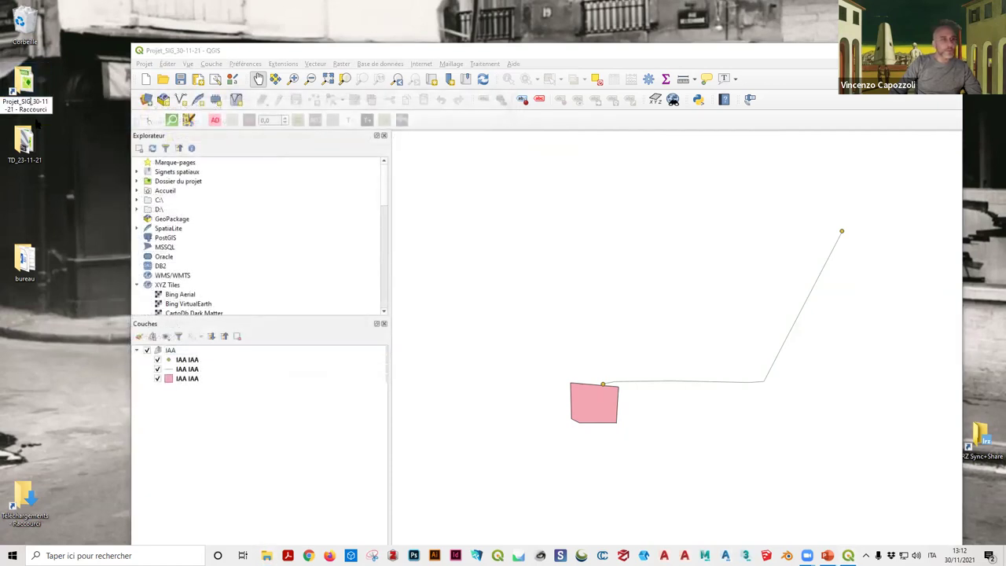
drag(33, 102, 37, 119)
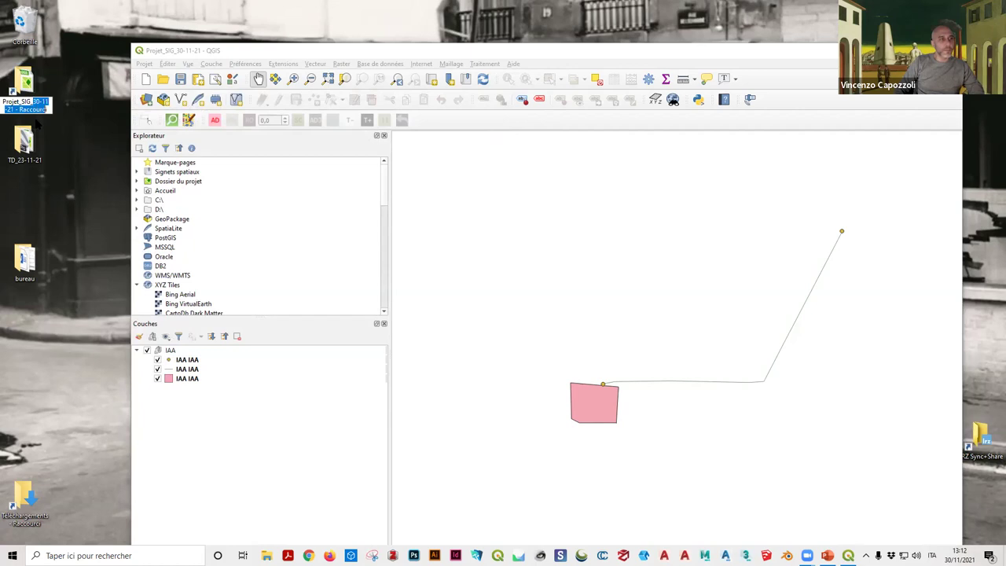
text(Capozzoli)
key(Return)
double_click(25, 87)
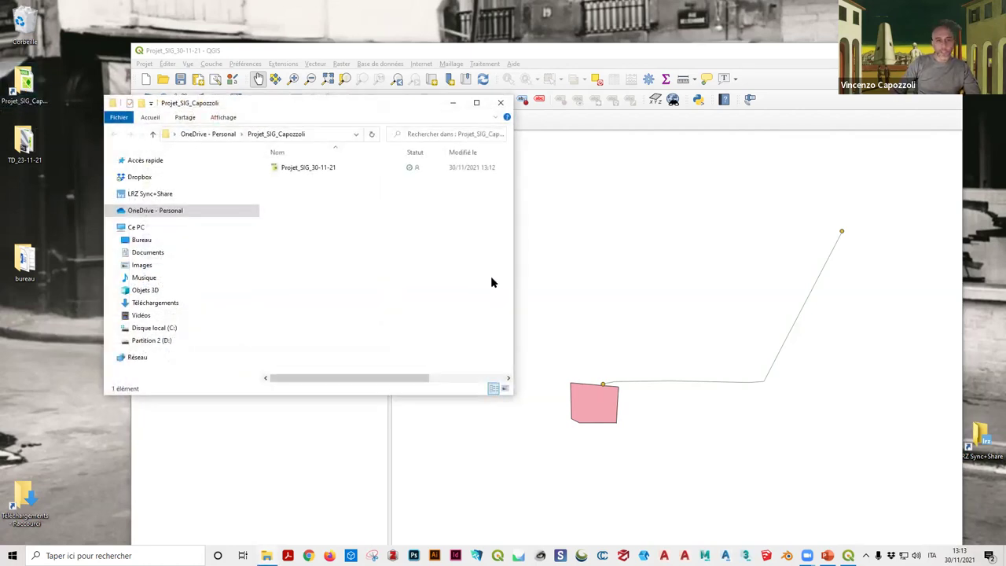
click(501, 103)
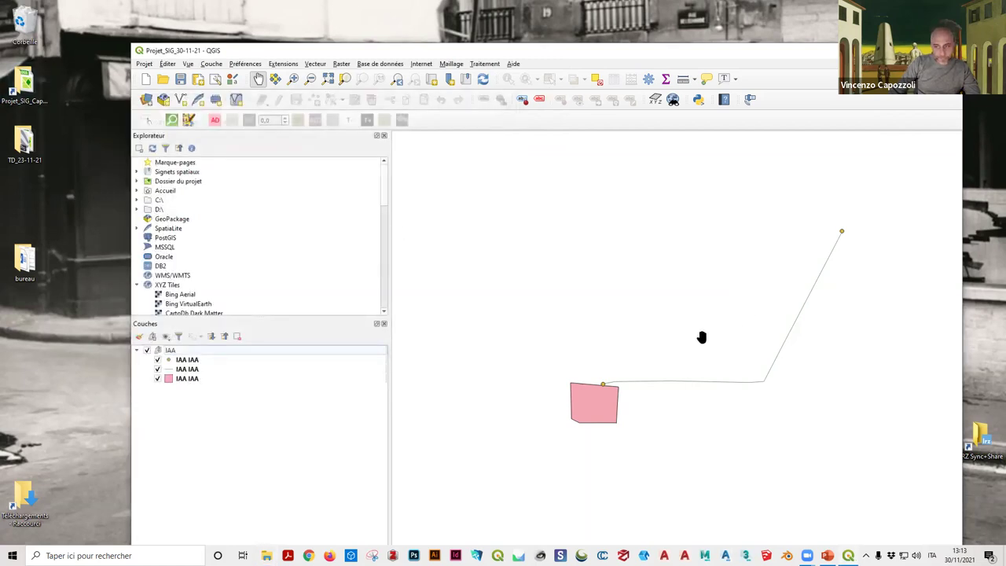
Step: Collapse and re-expand the IAA layer group, and view the saved project file in the folder behind the desktop shortcut
click(137, 351)
click(137, 351)
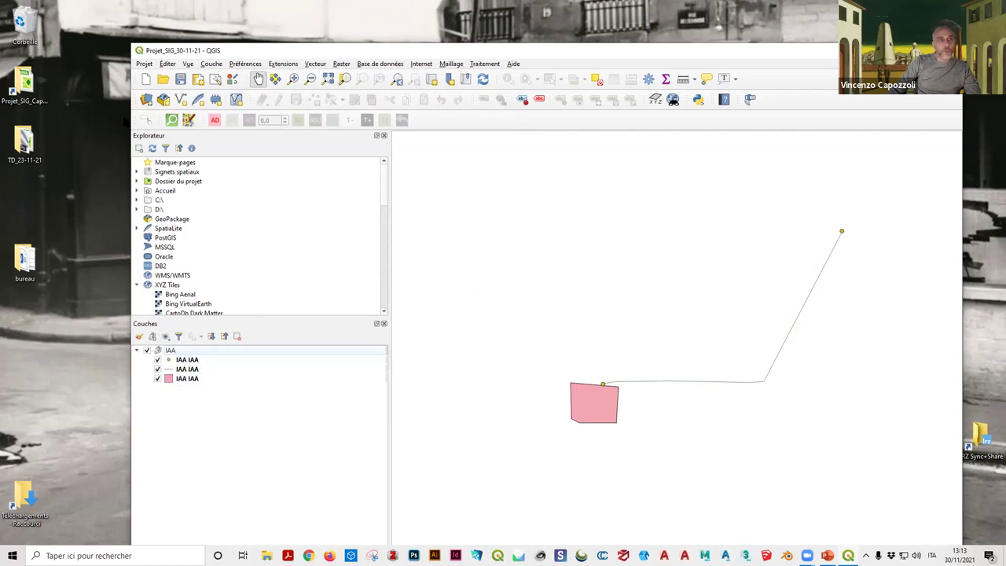
double_click(24, 82)
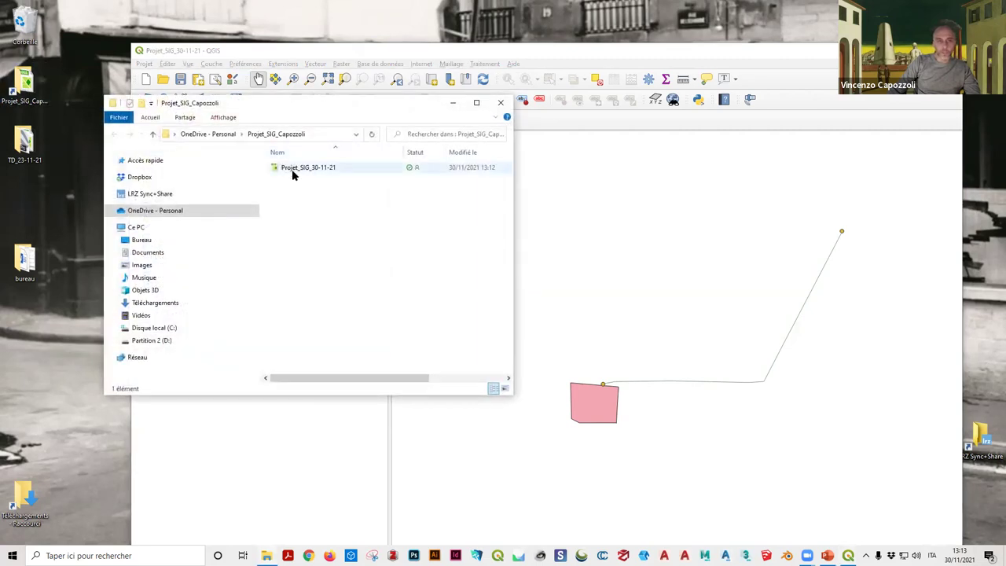
click(500, 102)
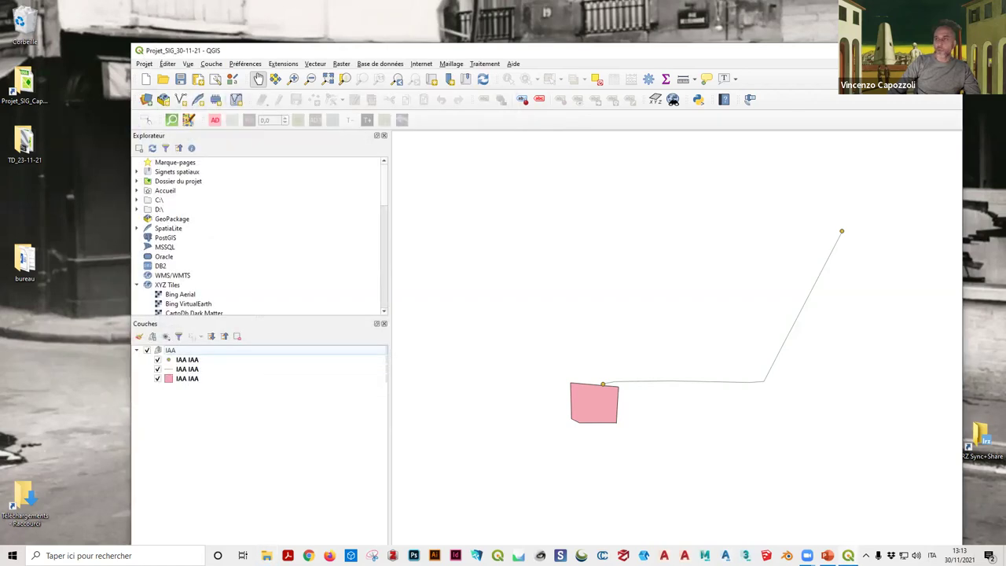
Step: Maximize the QGIS window and examine the IAA polygon, path and points on the map
key(super+Up)
scroll(470, 254, down, 1)
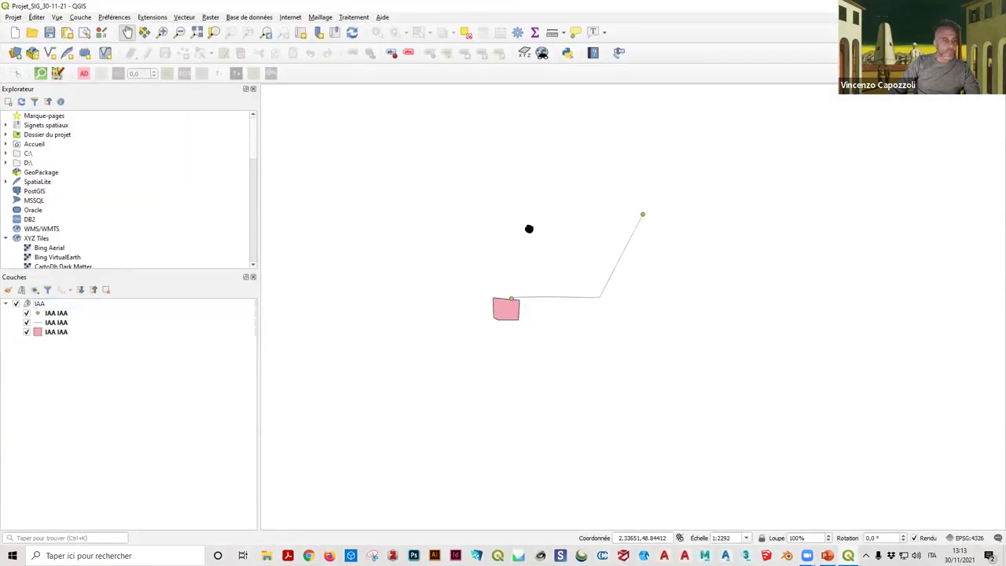
drag(530, 228, 527, 265)
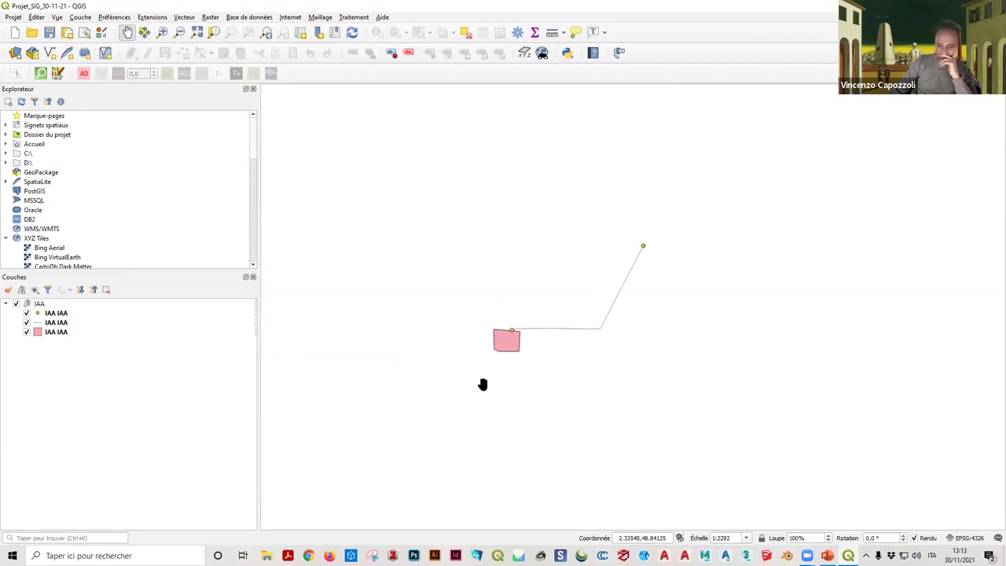
scroll(468, 370, up, 1)
scroll(545, 270, up, 1)
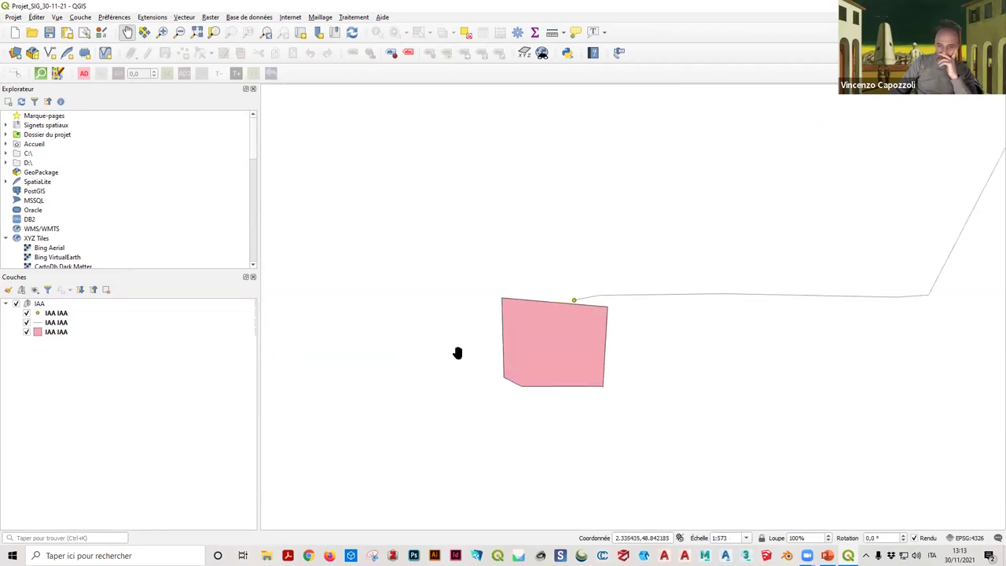
scroll(563, 299, up, 2)
scroll(615, 301, down, 3)
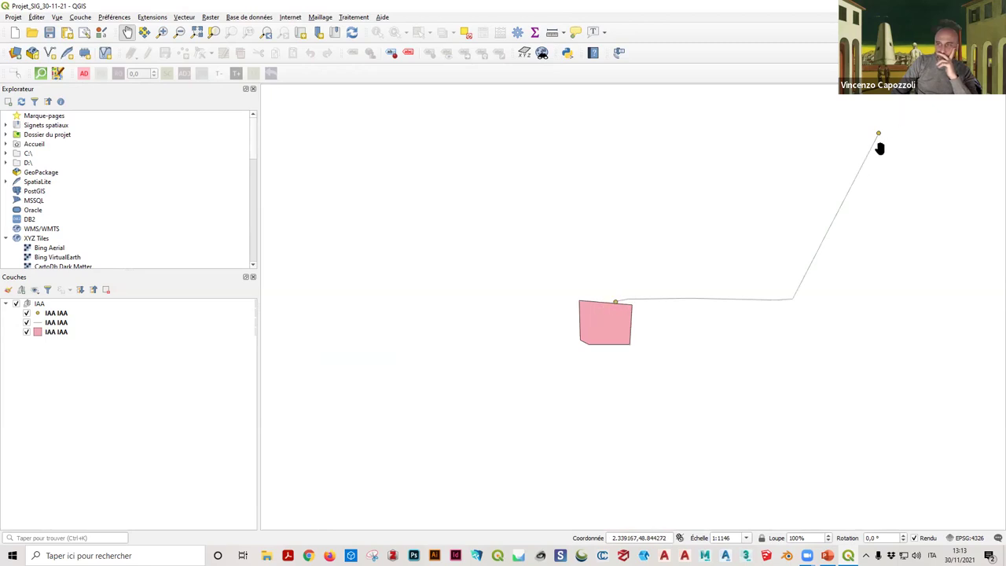
drag(880, 149, 772, 195)
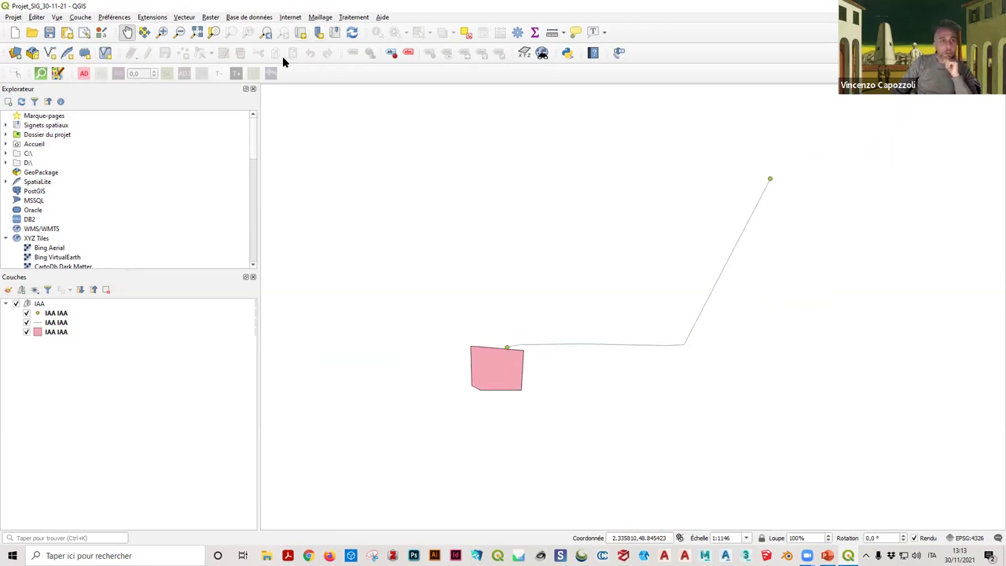
Step: Identify the point at the polygon's upper edge in the IAA point layer to read its attributes
click(56, 314)
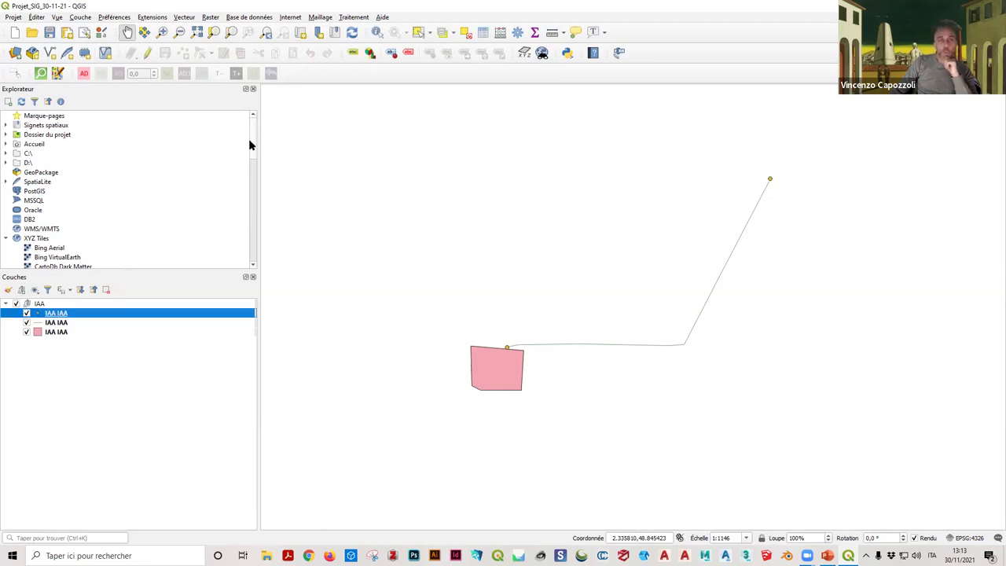
click(377, 33)
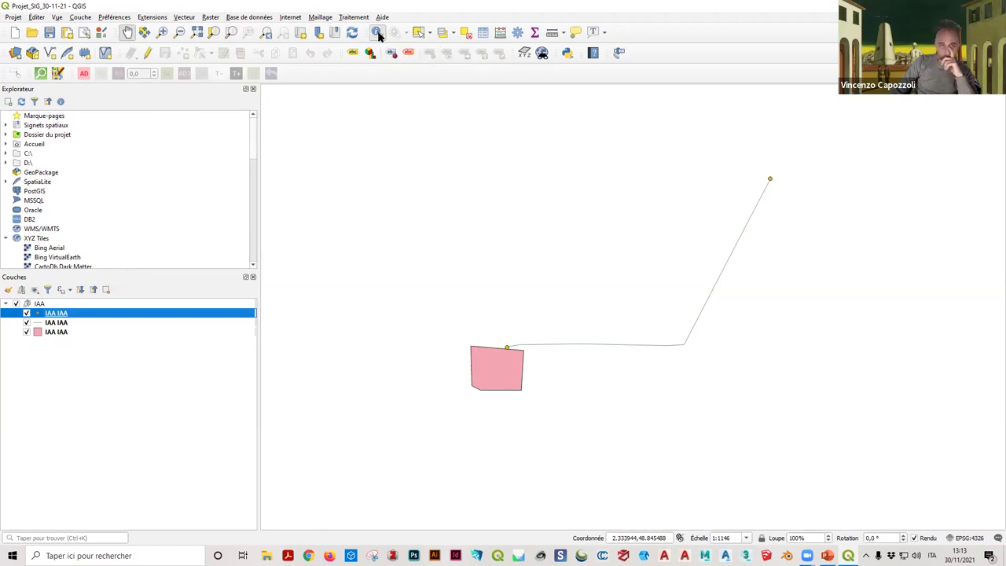
click(510, 349)
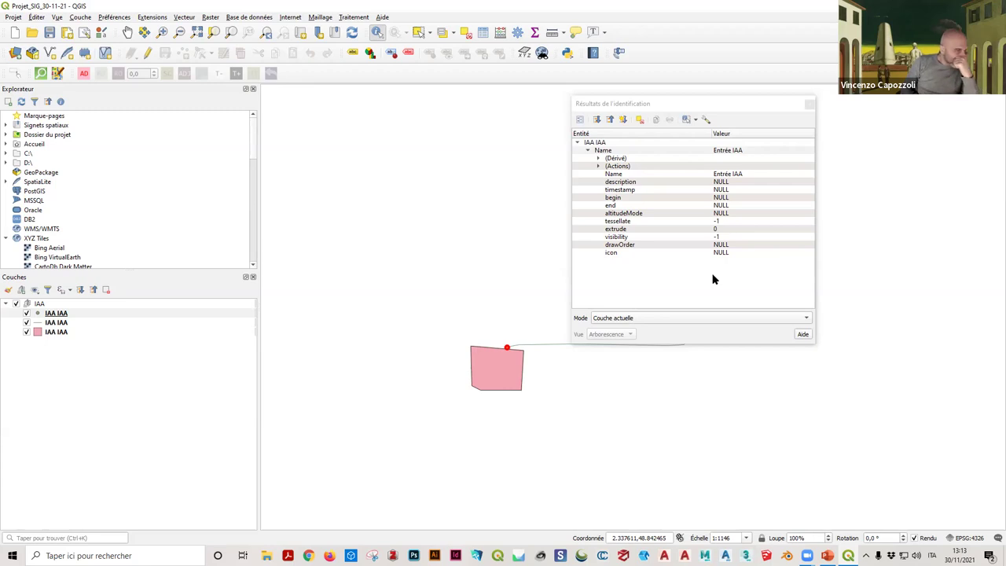
click(810, 105)
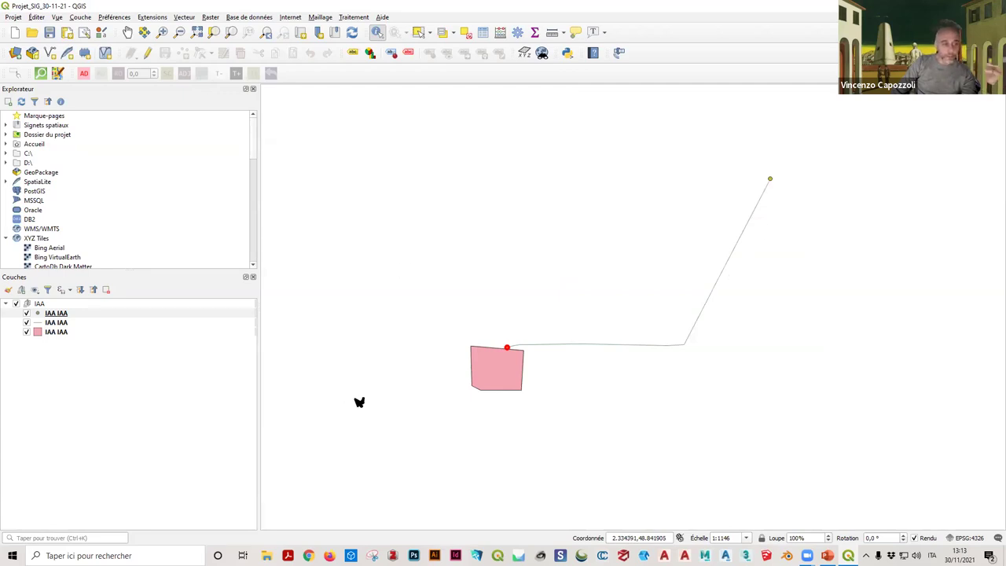
Step: Identify the path in the IAA line layer to read its attributes, and make the IAA point layer active again
click(63, 322)
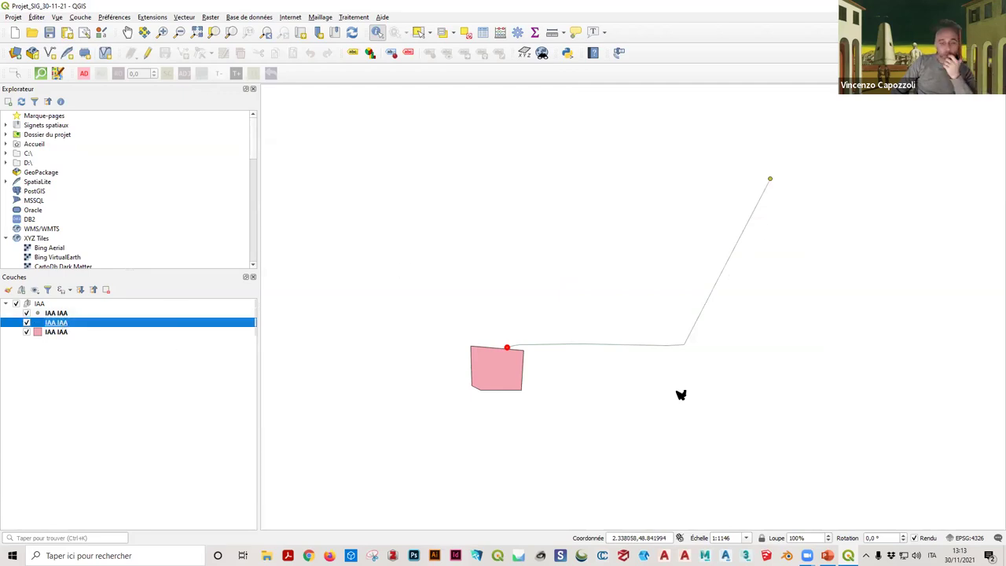
click(671, 345)
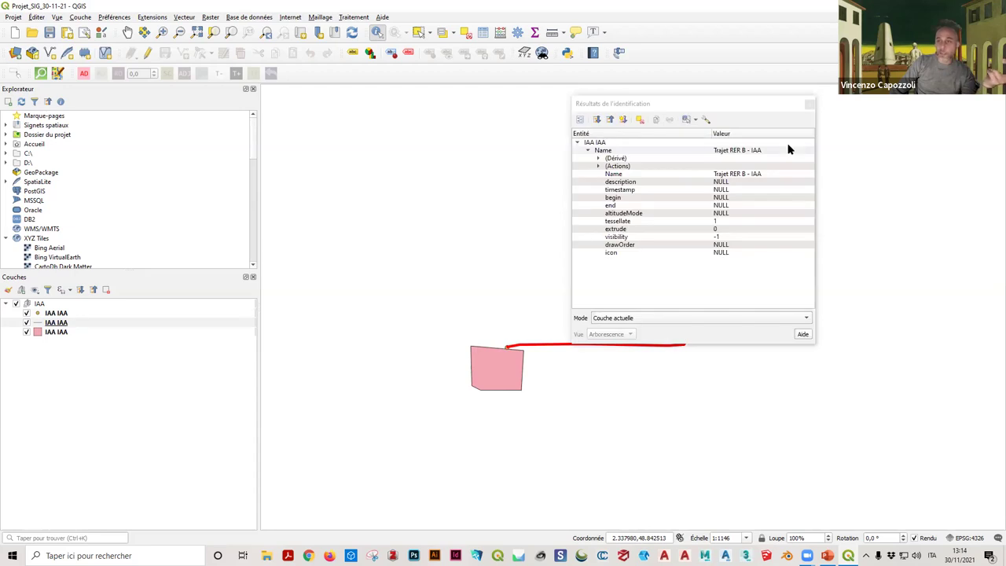
click(809, 103)
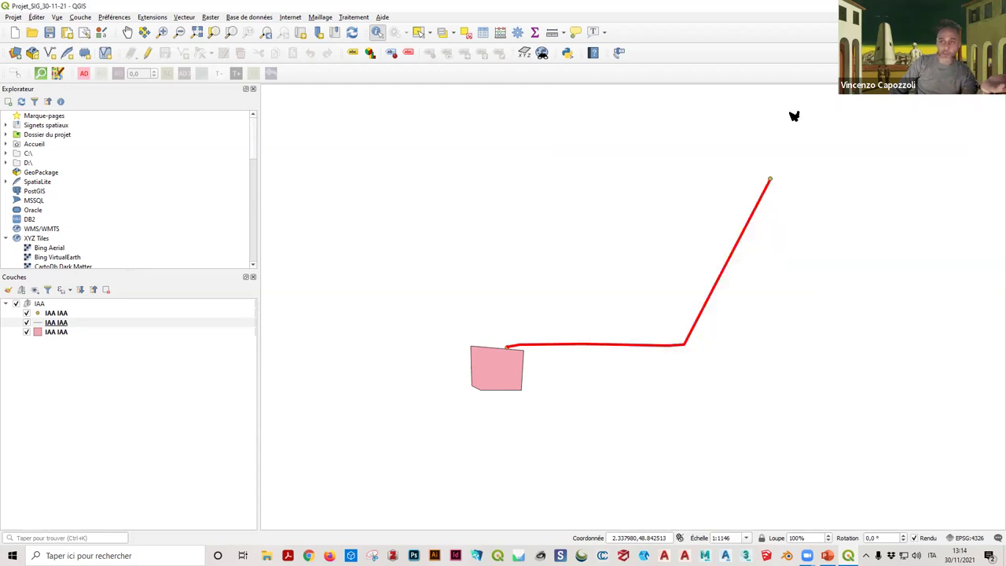
click(64, 333)
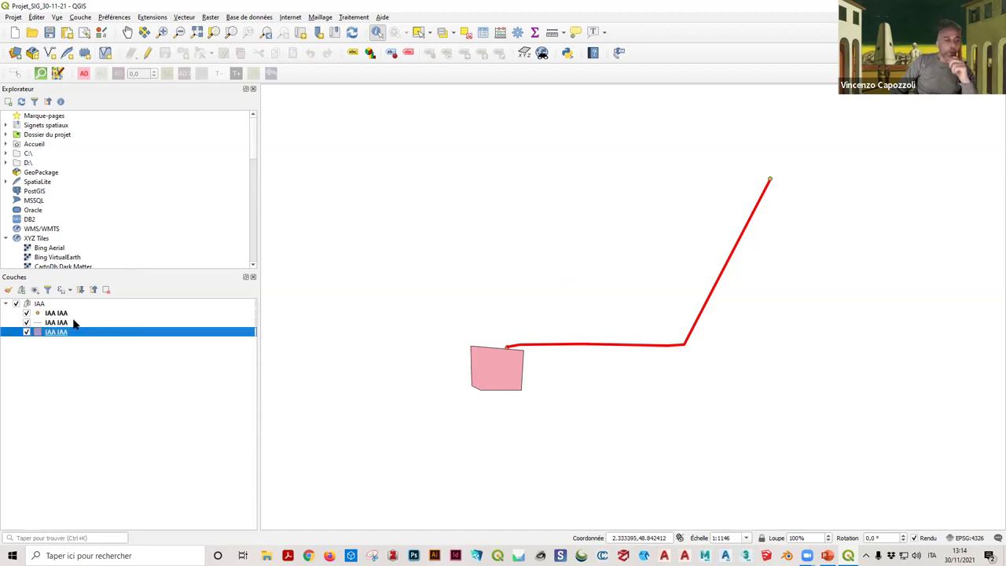
click(70, 314)
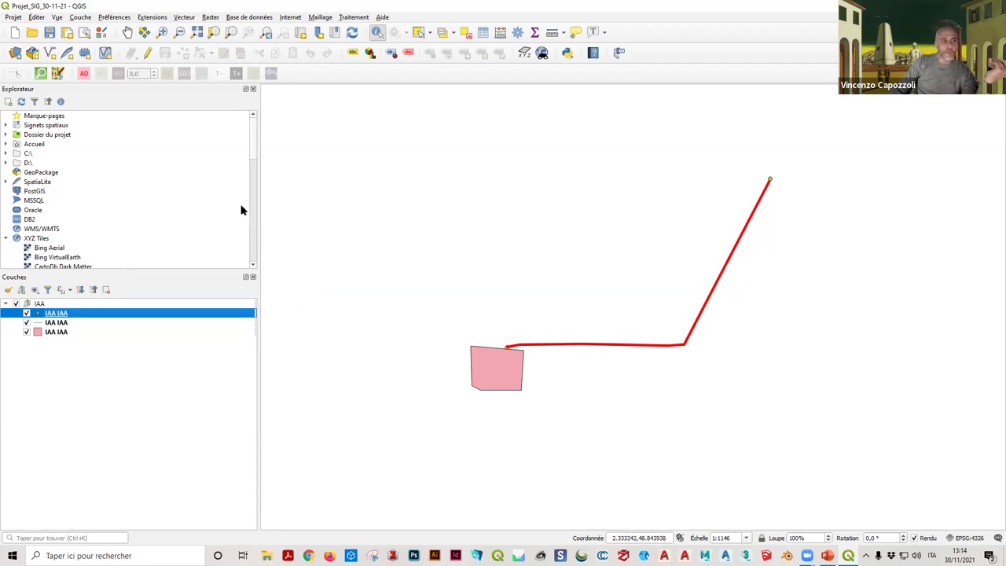
Step: Collapse the XYZ Tiles entry, and enlarge the Explorateur panel in width and height so all its sources fit
click(6, 238)
click(38, 238)
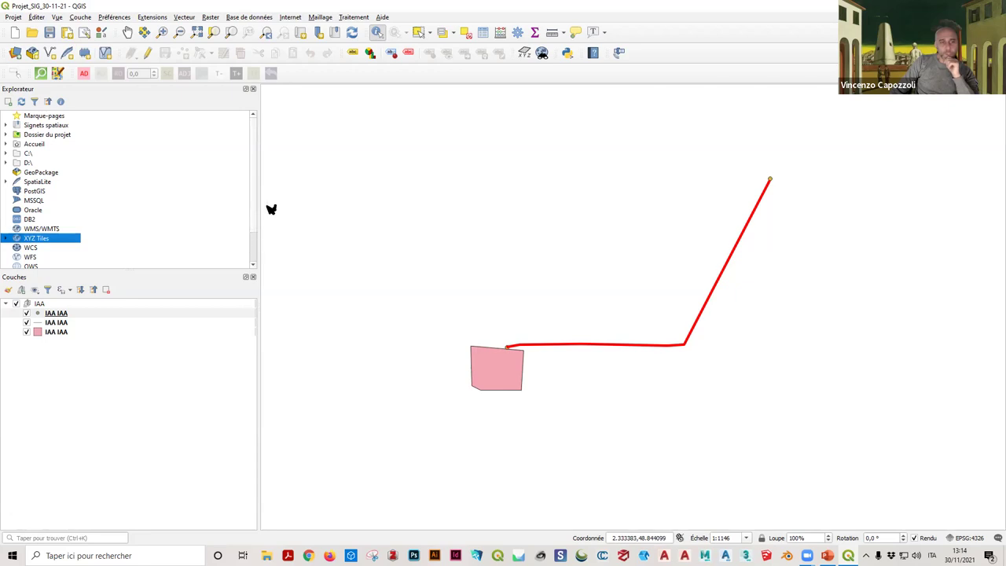
drag(221, 272, 334, 292)
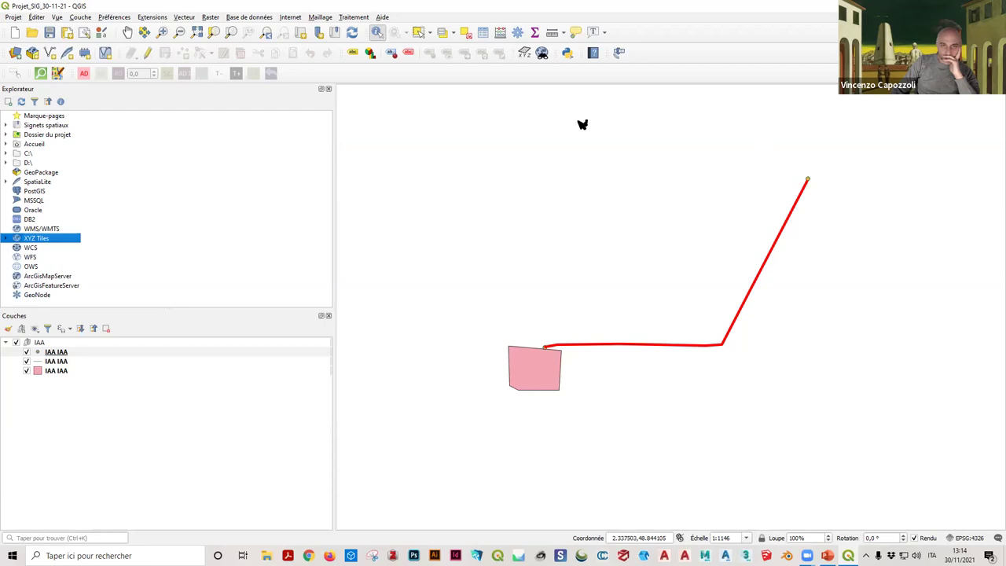
Step: Review which panels and toolbars can be shown or hidden in QGIS, leaving the selection as it is
click(56, 17)
click(63, 11)
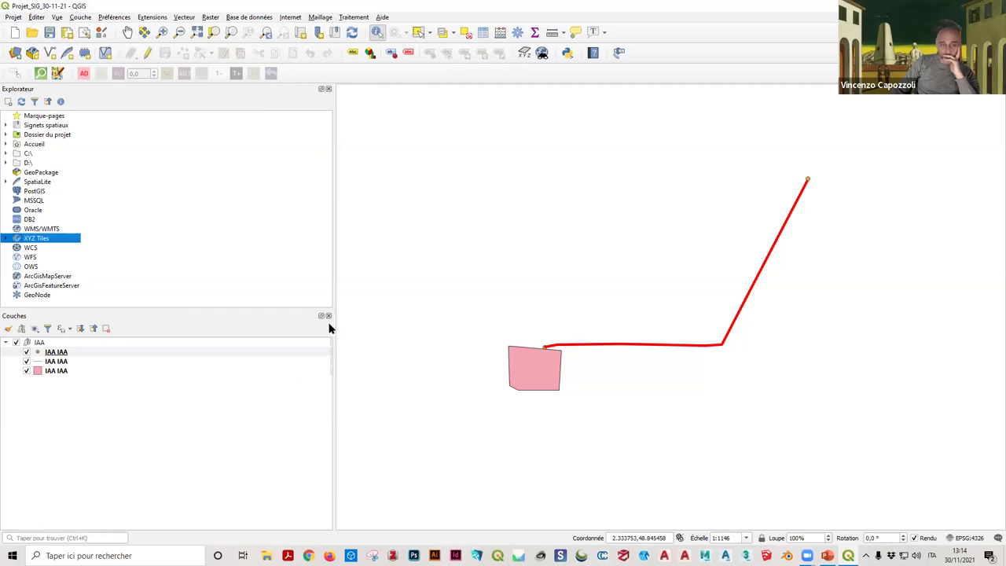
click(62, 18)
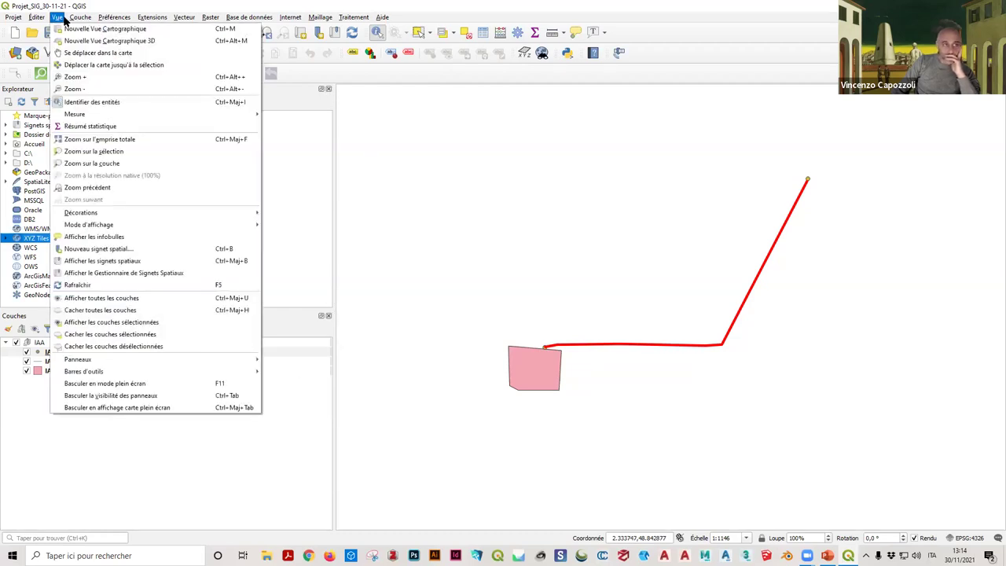
mouse_move(161, 369)
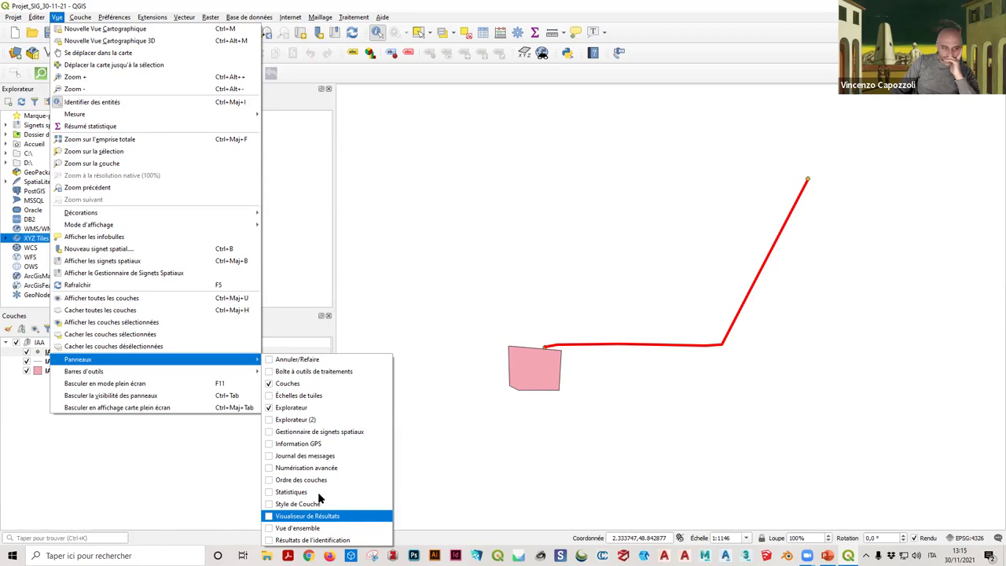
mouse_move(129, 374)
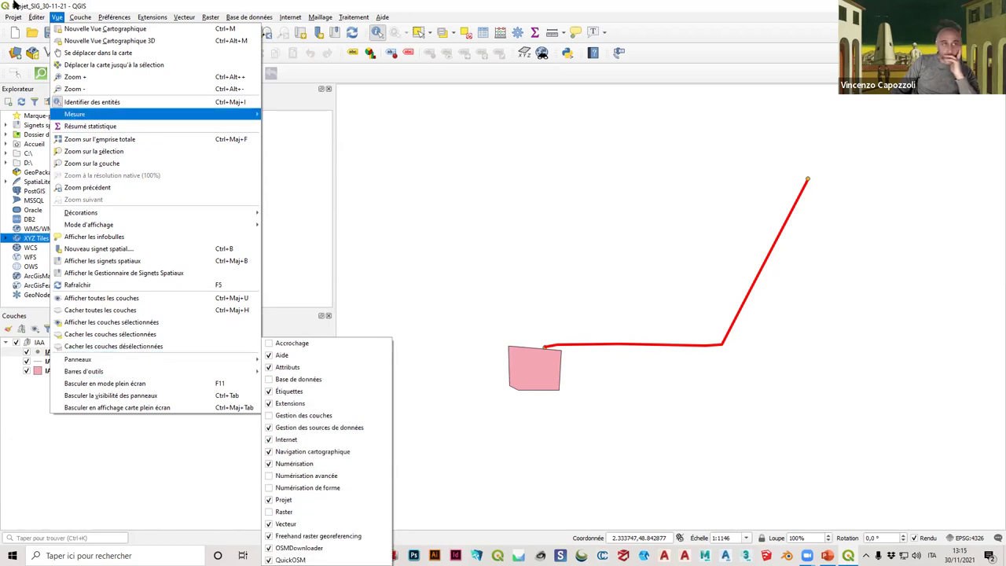
click(150, 6)
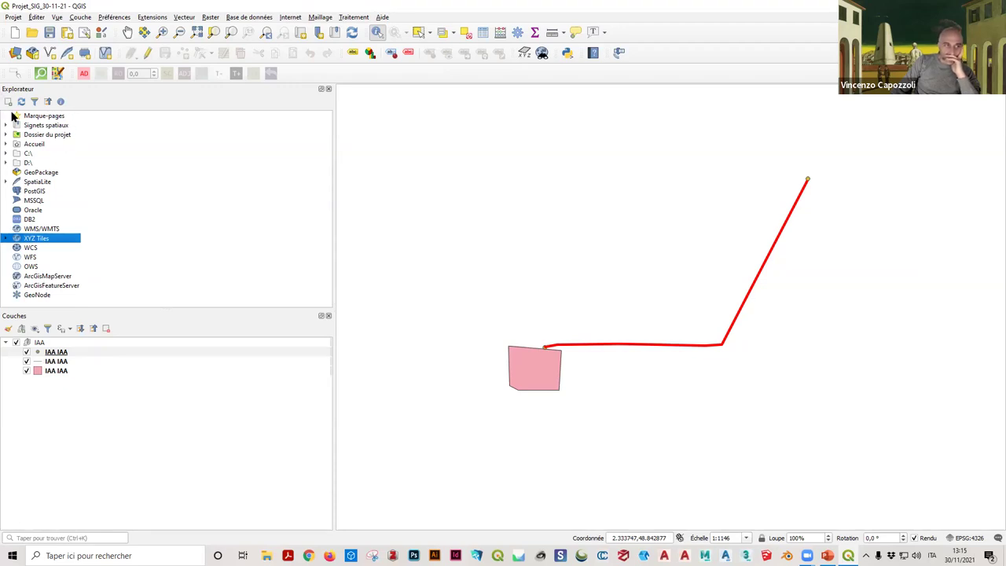
Step: Add the OneDrive project folder to the Marque-pages, reached through its desktop shortcut, and expand it and the Projet_SIG_30-11-21 project inside
click(38, 117)
right_click(40, 117)
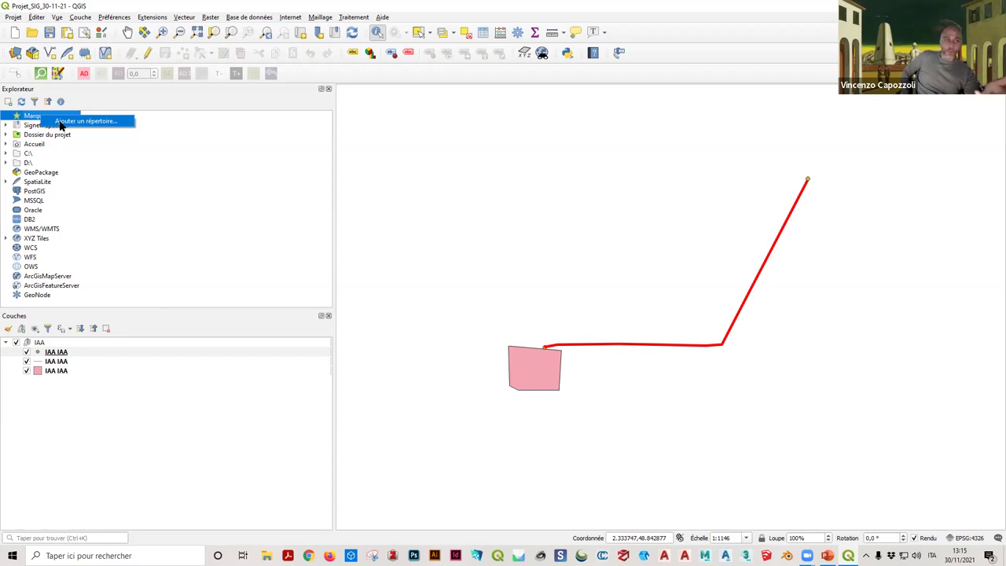
click(82, 121)
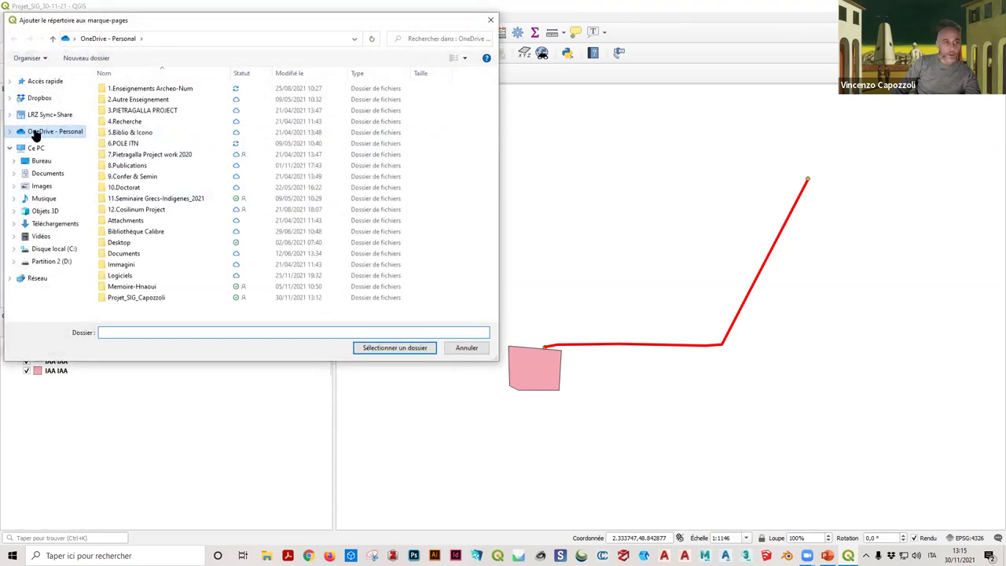
click(41, 160)
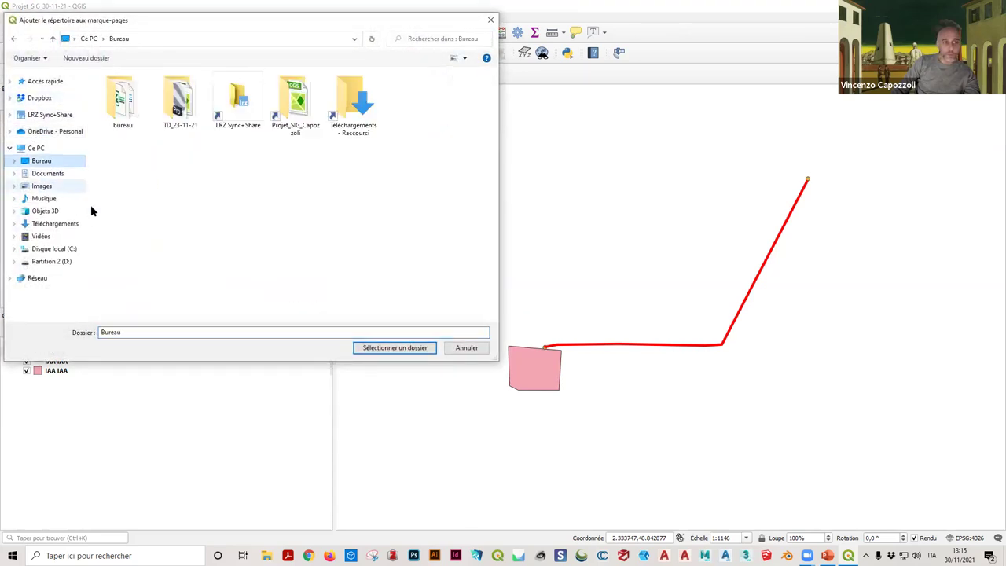
double_click(296, 102)
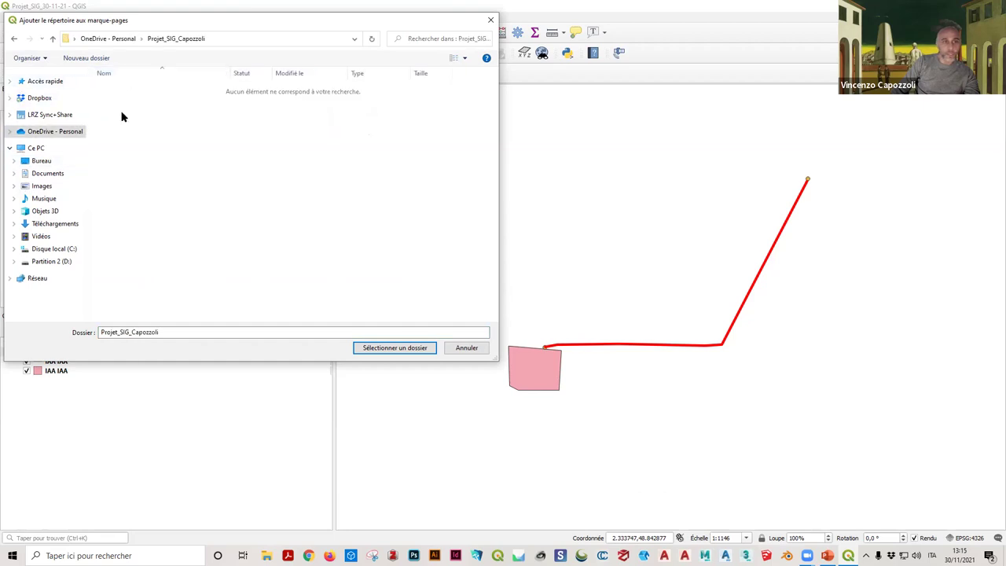
click(395, 347)
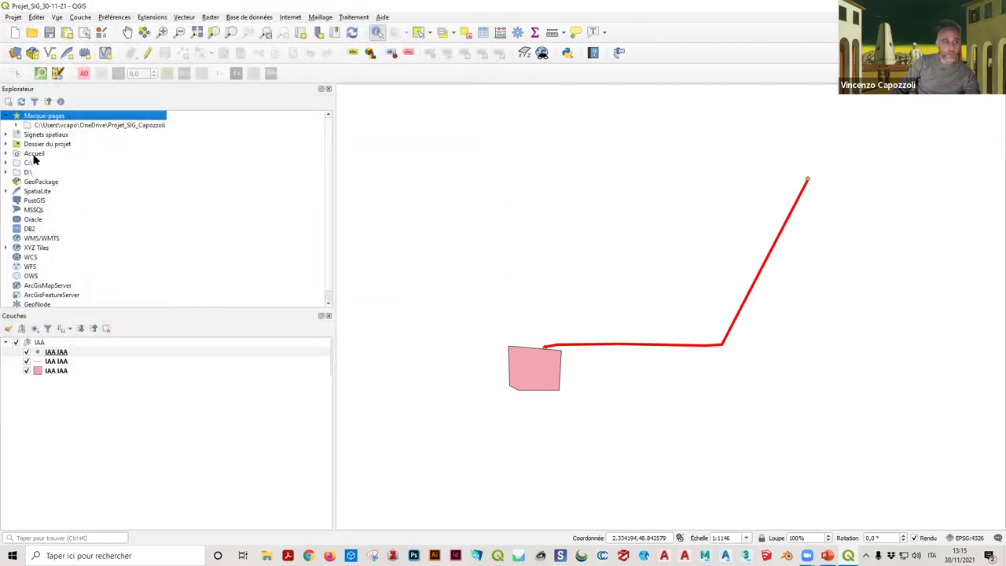
double_click(77, 127)
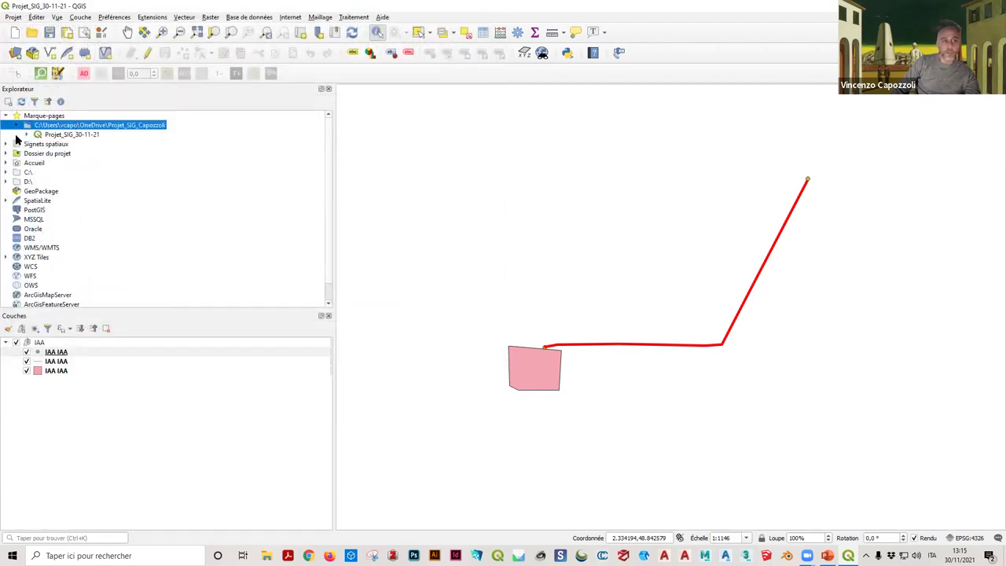
click(27, 135)
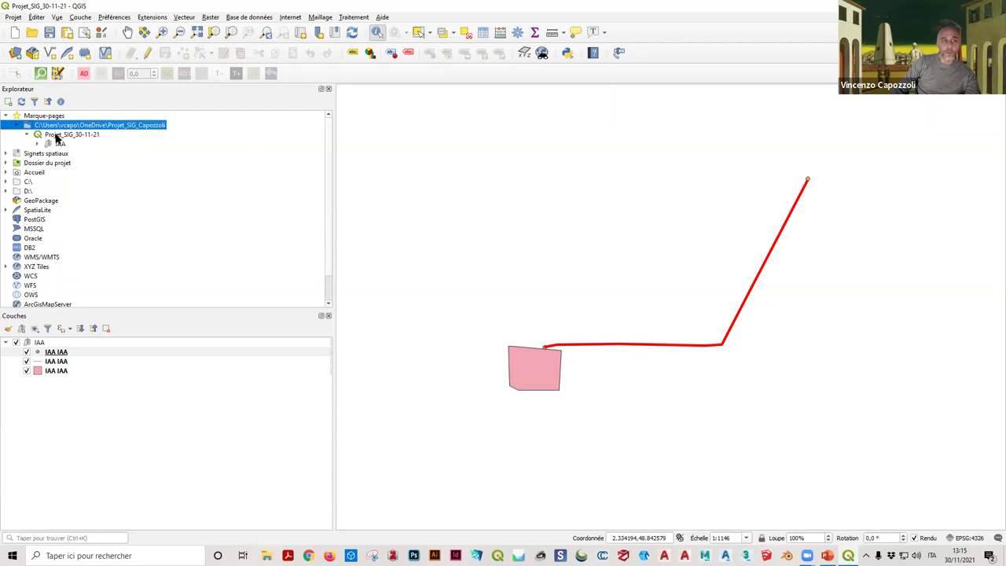
Step: Expand the IAA group inside the bookmarked Projet_SIG_30-11-21 project and highlight its polygon layer
click(57, 136)
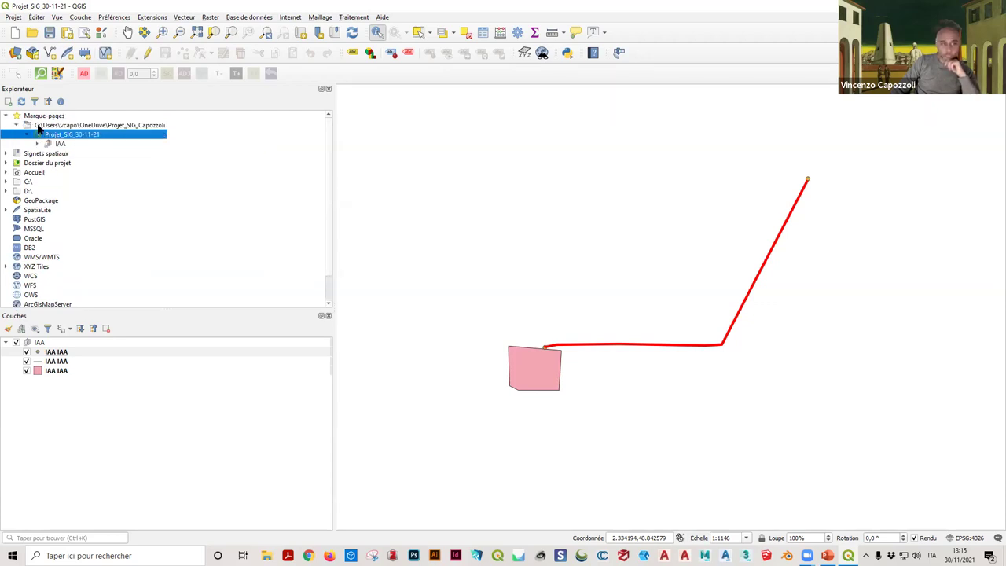
click(37, 142)
click(36, 143)
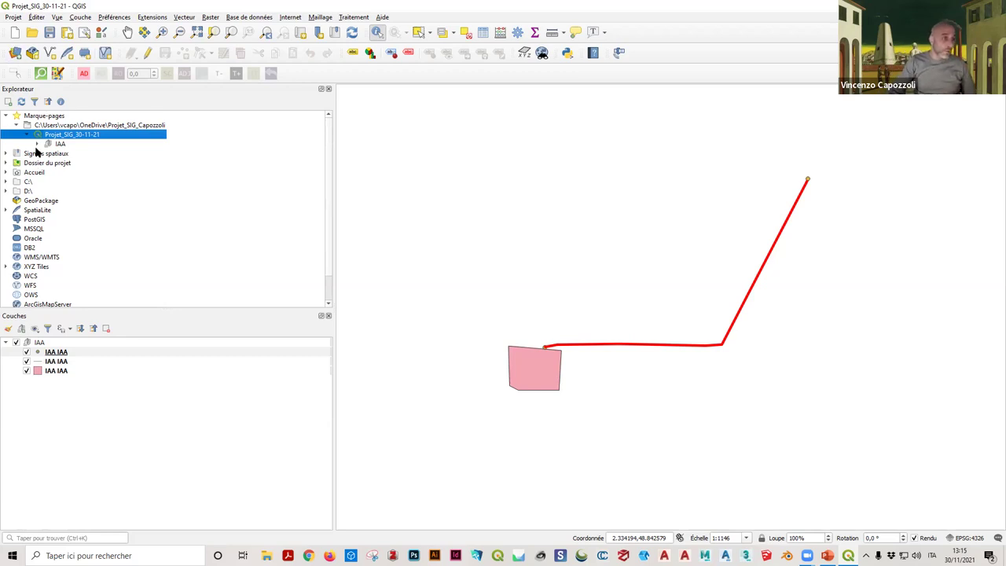
click(37, 153)
click(37, 144)
click(77, 154)
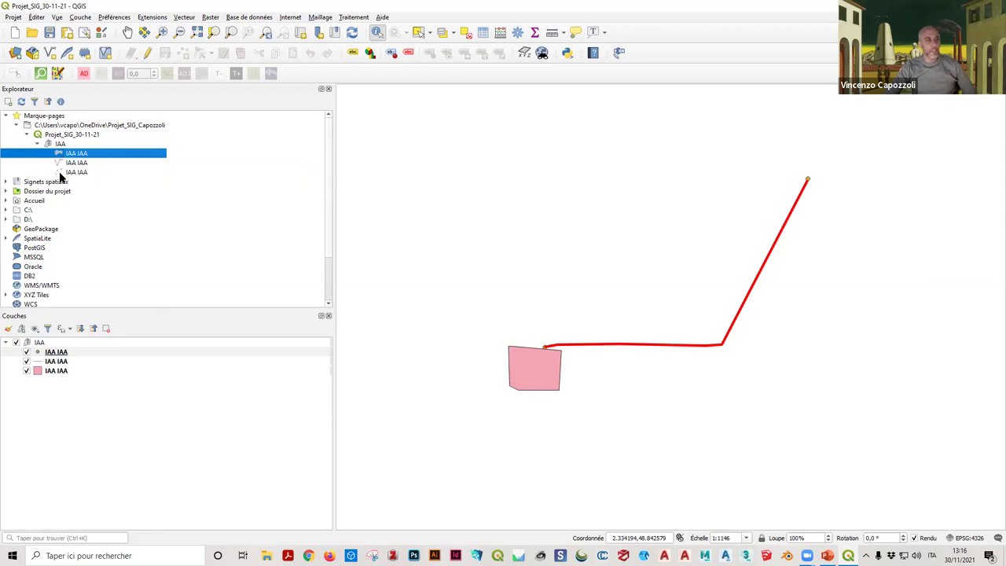
Step: Look through the database sources offered in the Explorateur, from GeoPackage to DB2
scroll(41, 219, down, 2)
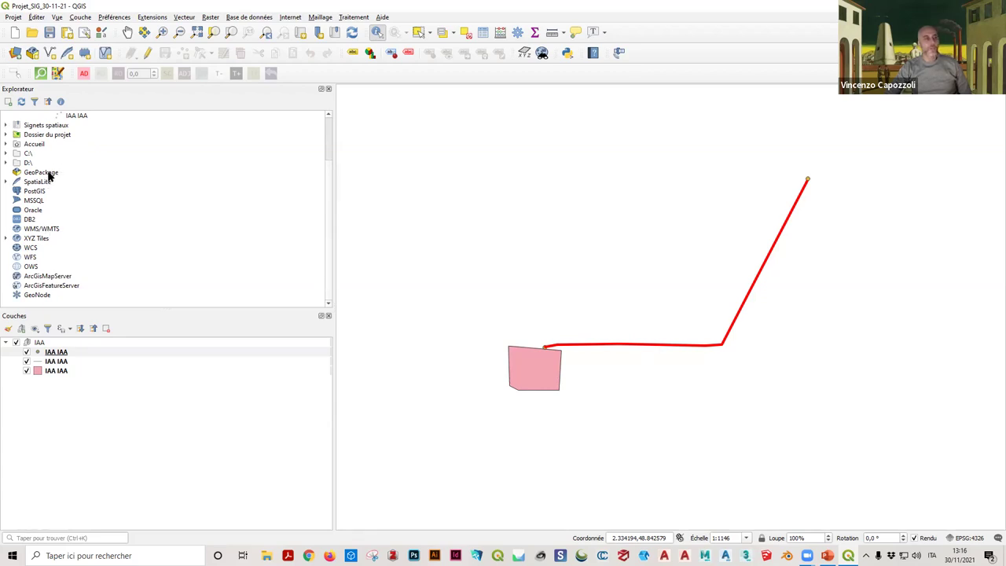
click(41, 172)
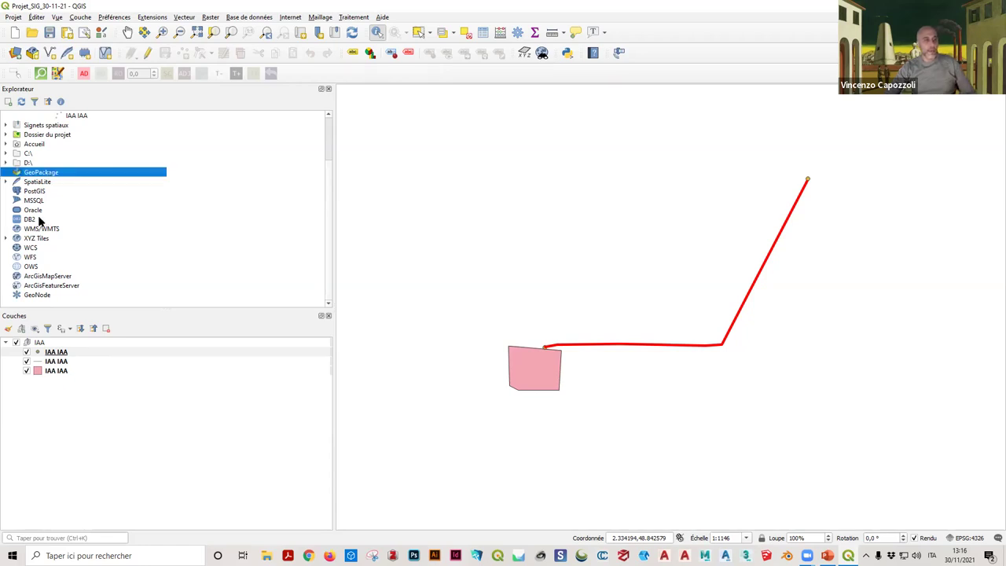
shift+click(40, 219)
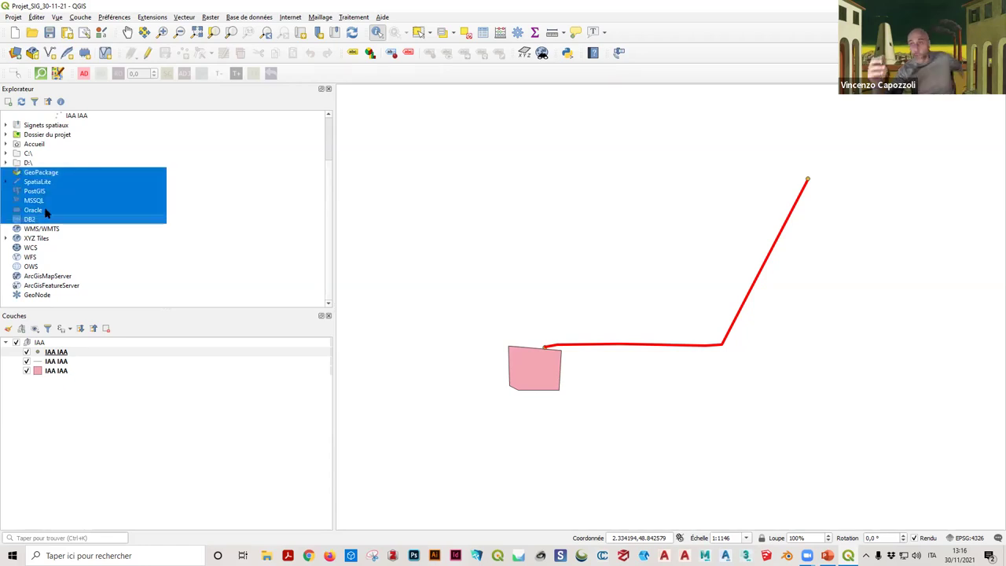
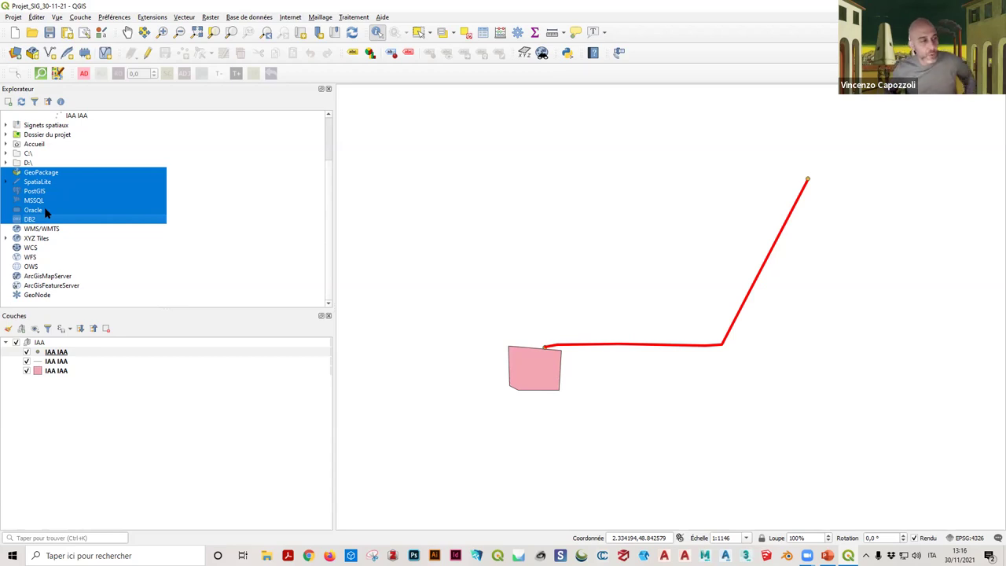
click(44, 200)
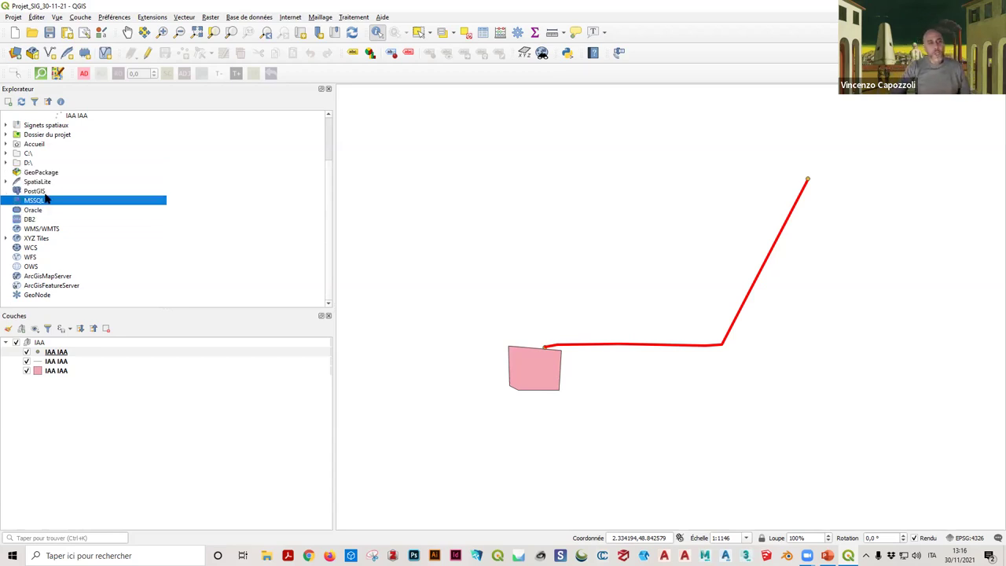
Step: Start a new GeoPackage database named BDD_test, stored in the OneDrive project folder through its desktop shortcut
click(54, 174)
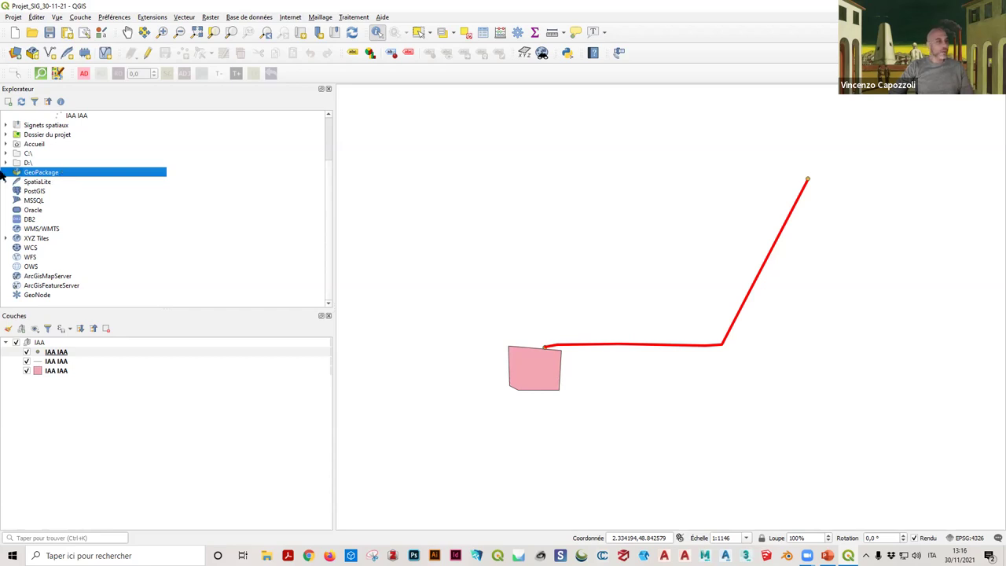
right_click(63, 174)
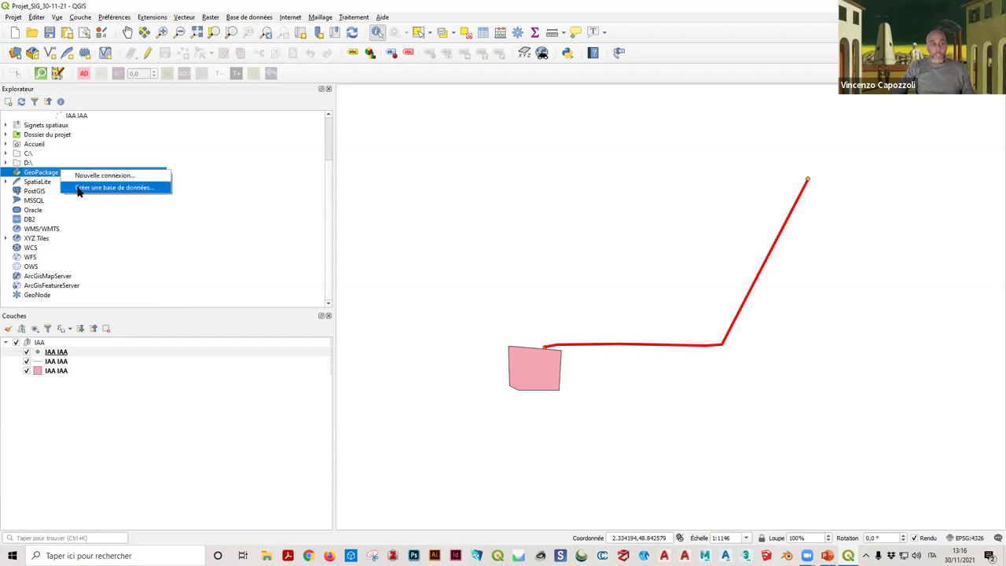
click(79, 191)
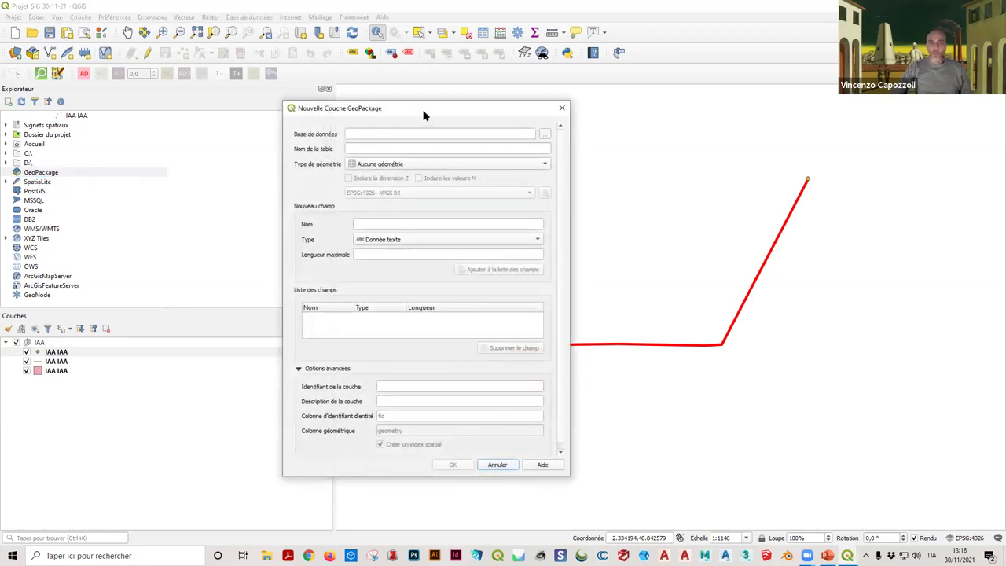
drag(412, 109, 324, 66)
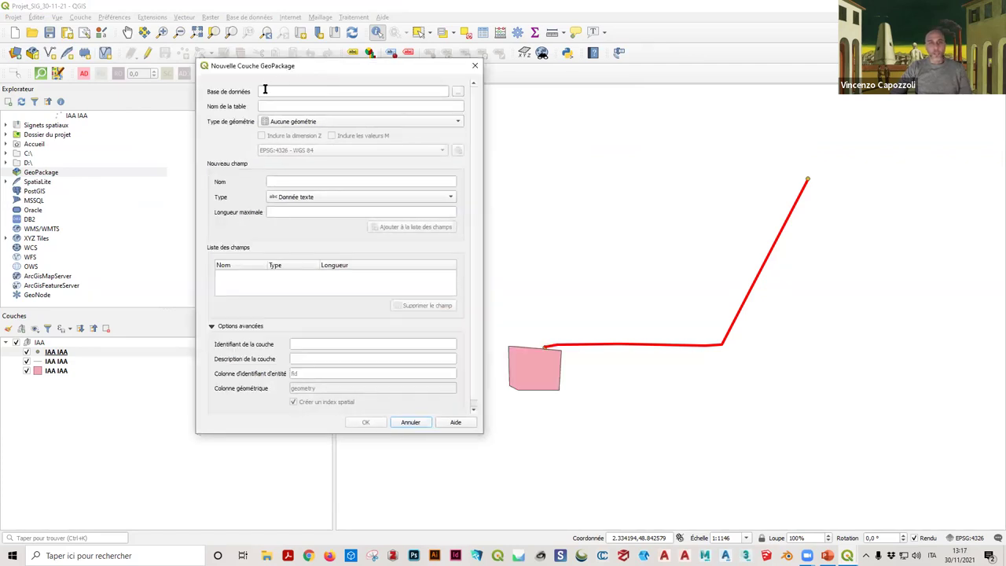
click(456, 92)
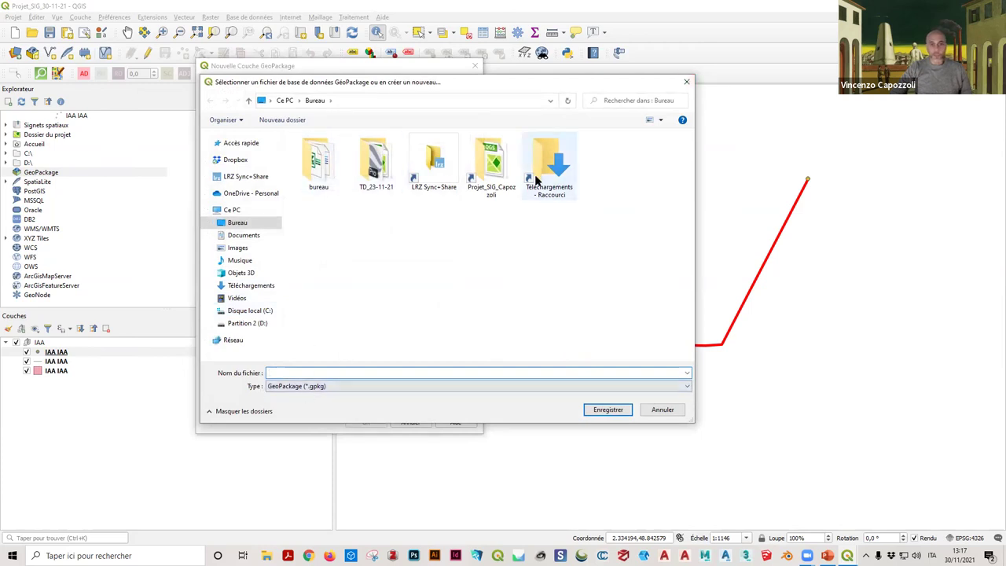
double_click(498, 181)
click(323, 366)
text(BDD_test)
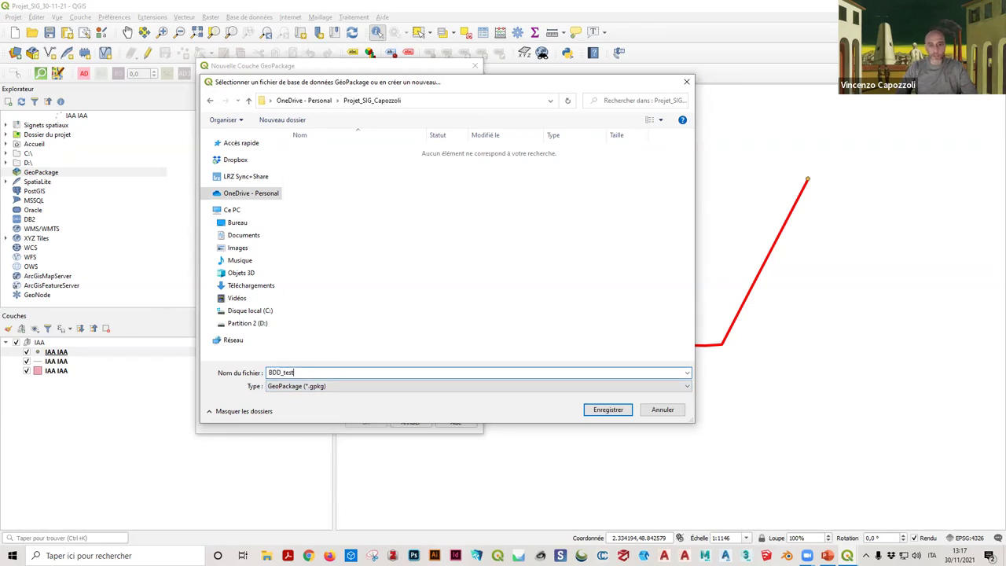
click(600, 411)
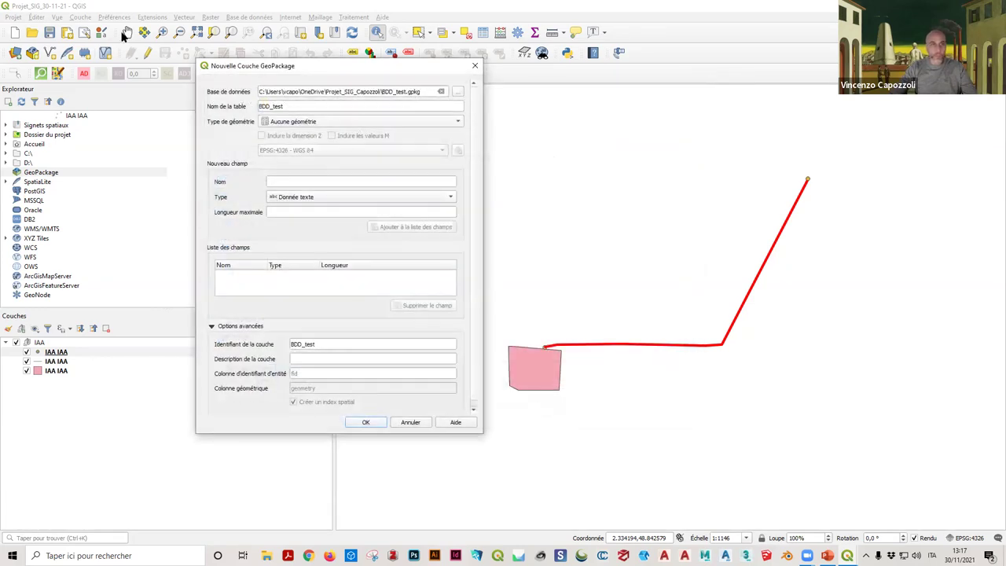
Step: Name the new GeoPackage table Rue and set its geometry type to Ligne
drag(359, 105, 244, 105)
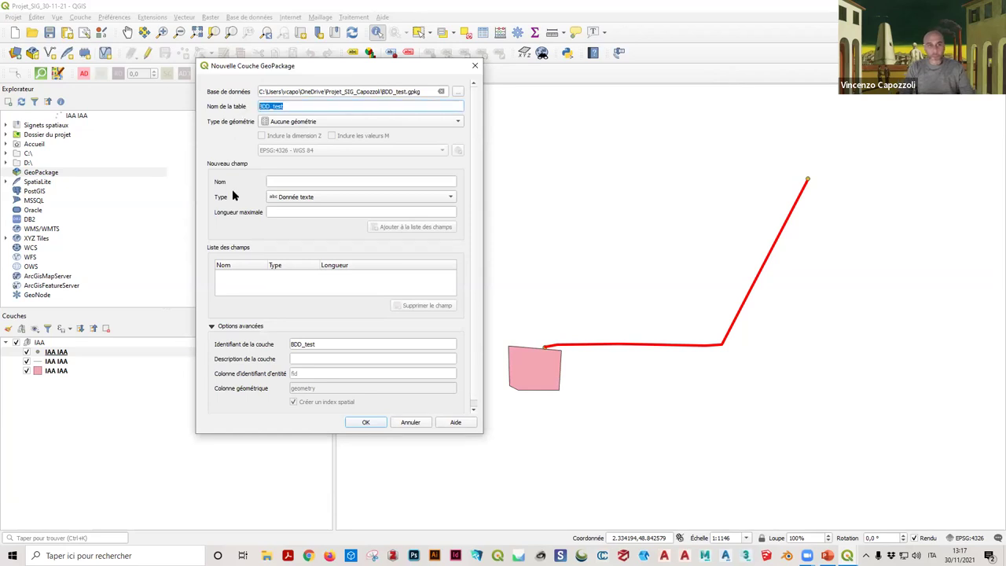
text(rue)
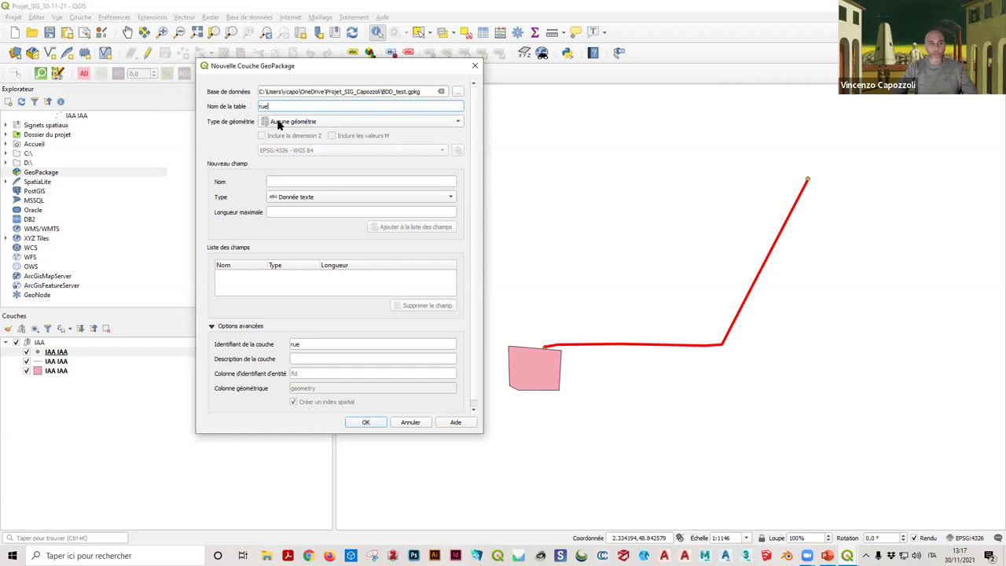
text(Rue)
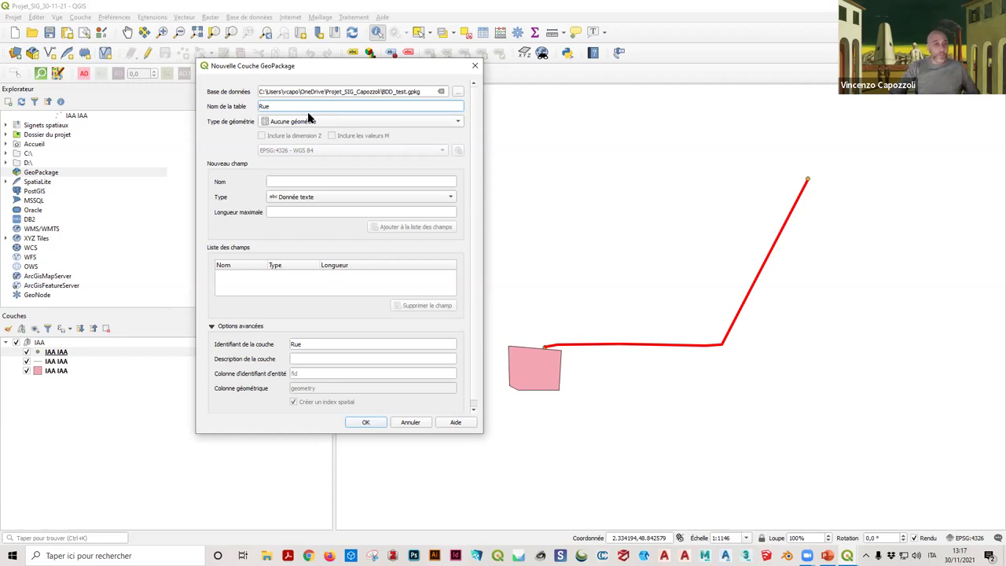
click(310, 124)
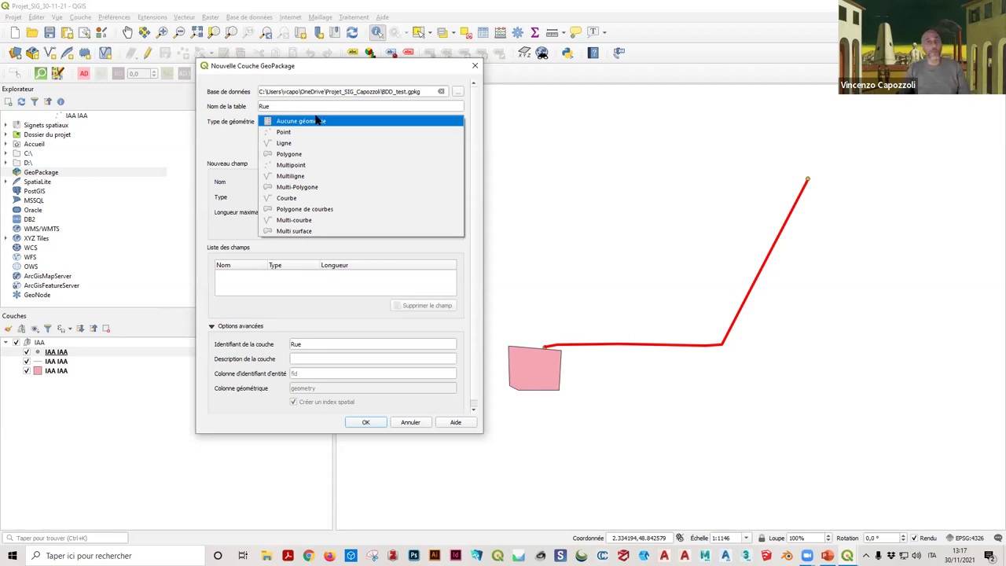
click(284, 144)
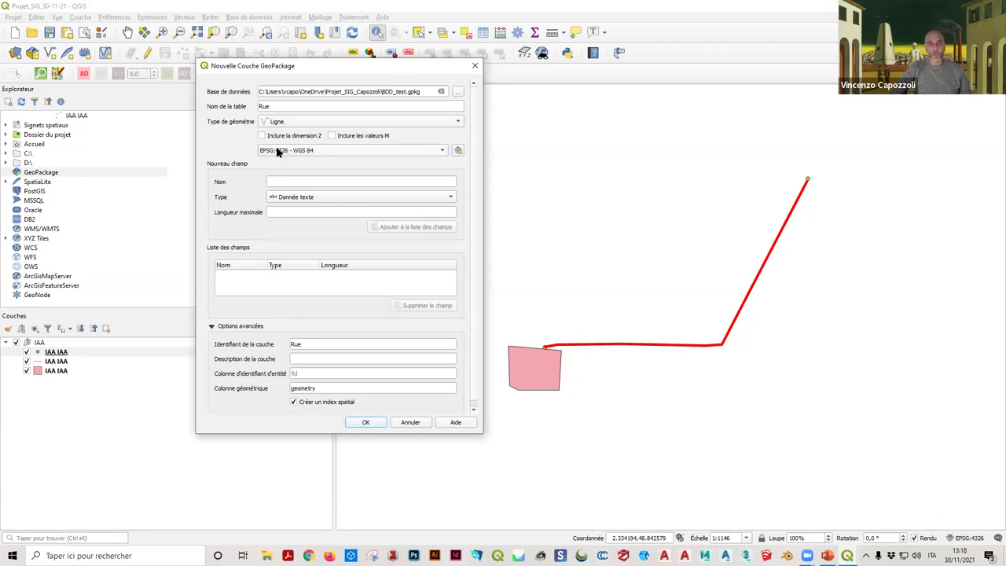
mouse_move(271, 154)
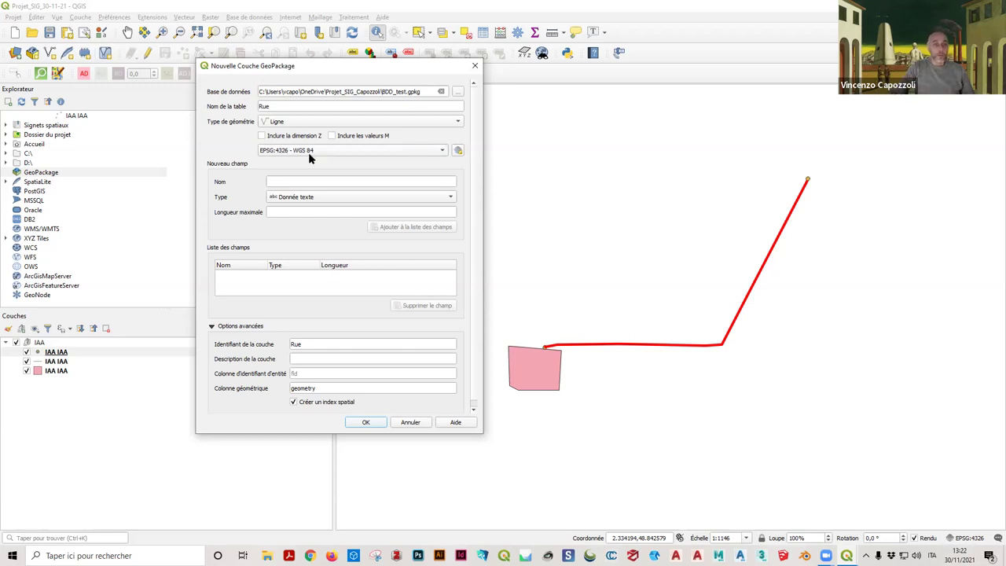
mouse_move(348, 149)
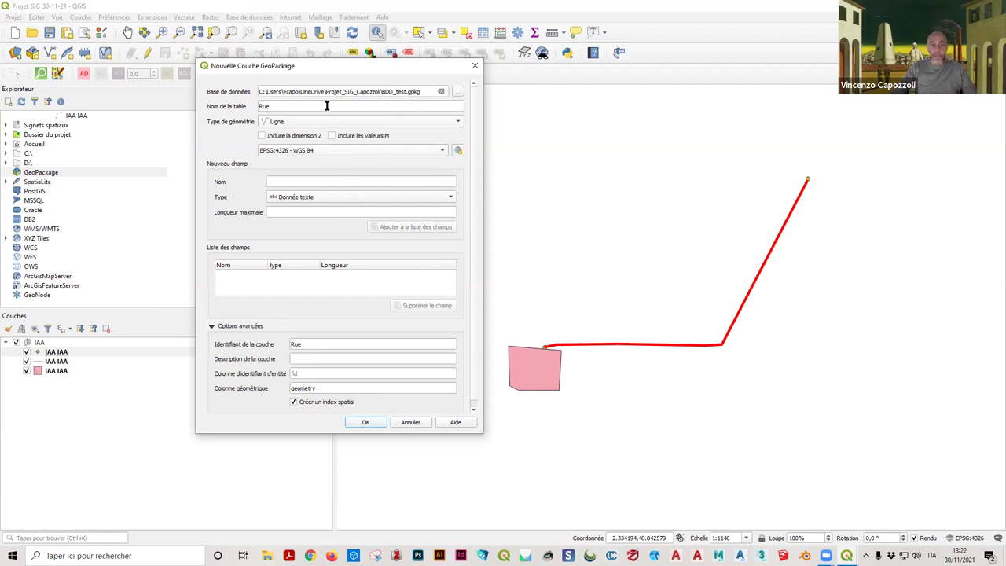
Step: Add a field named cp_rue of type Nombre entier (entier) to the field list of the Rue table
click(291, 183)
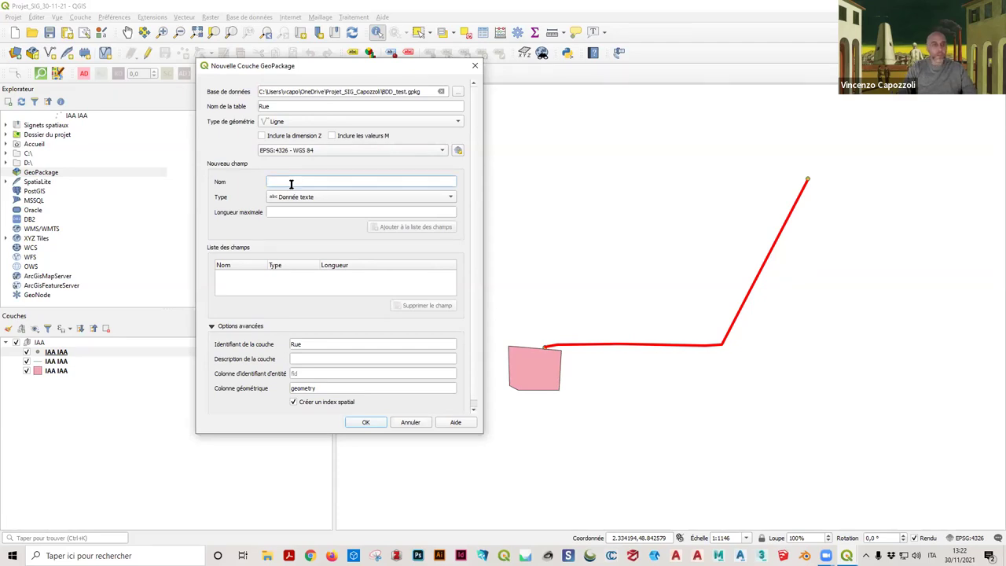
text(c)
key(super)
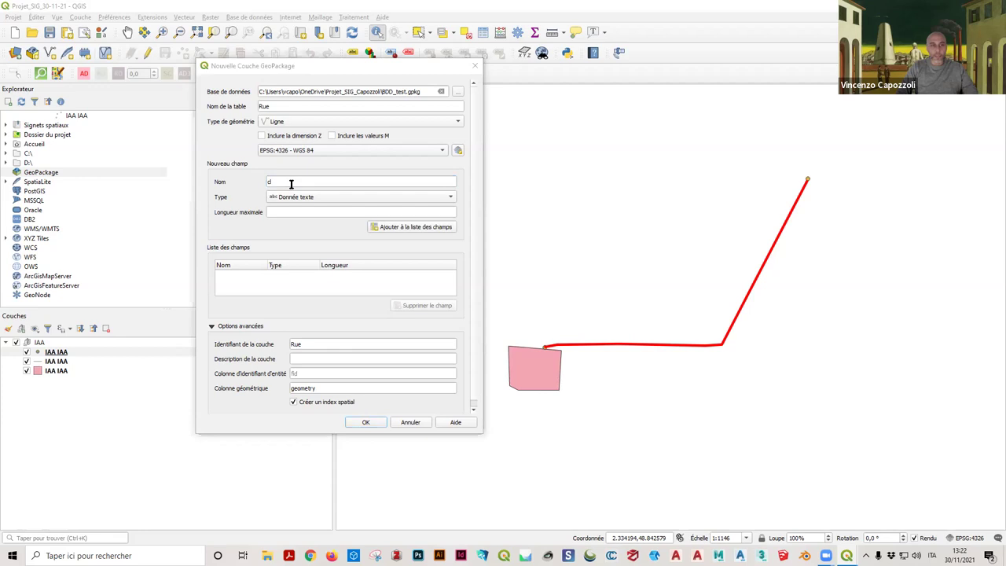
key(super)
text(p_ruye)
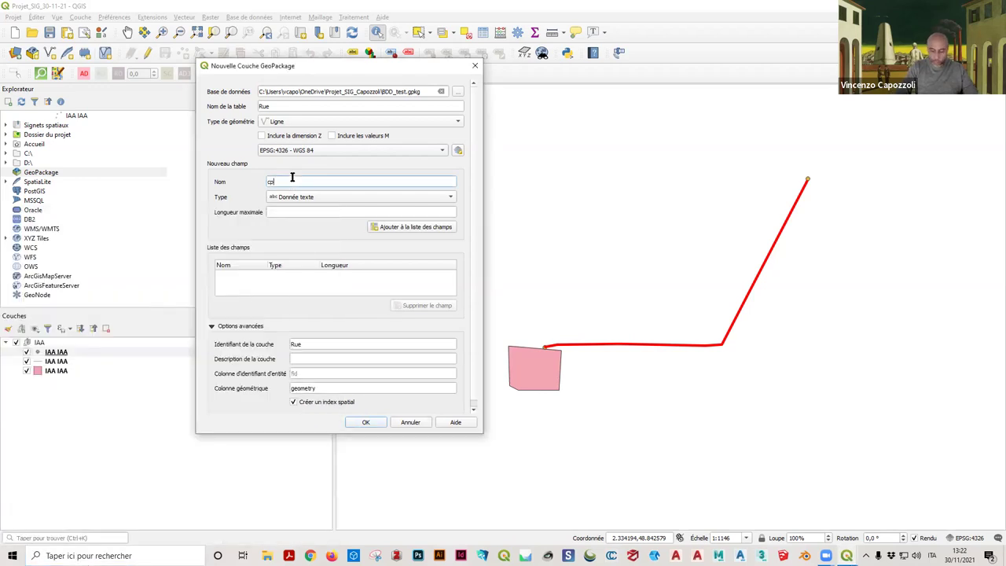
key(BackSpace)
key(BackSpace)
text(e)
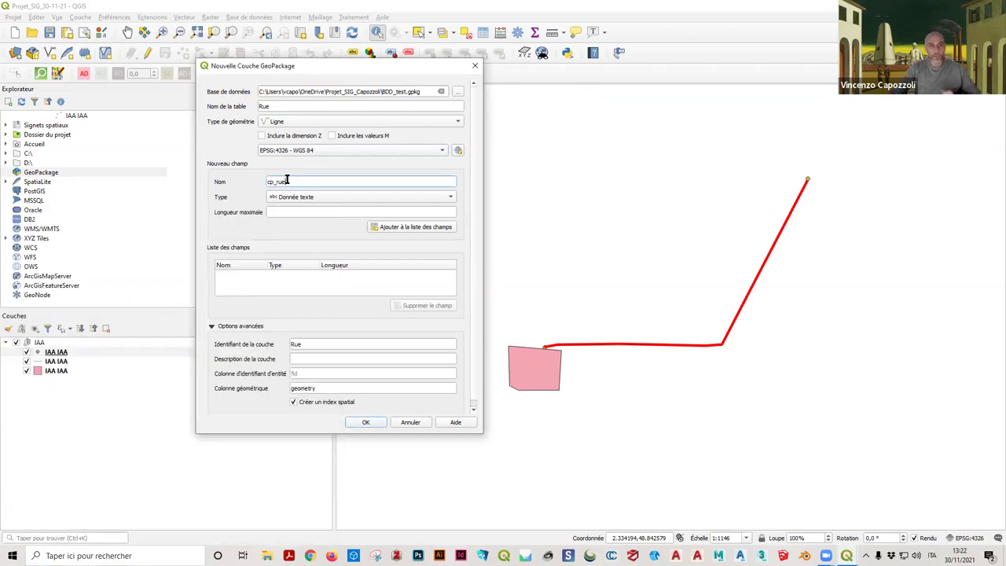
click(327, 198)
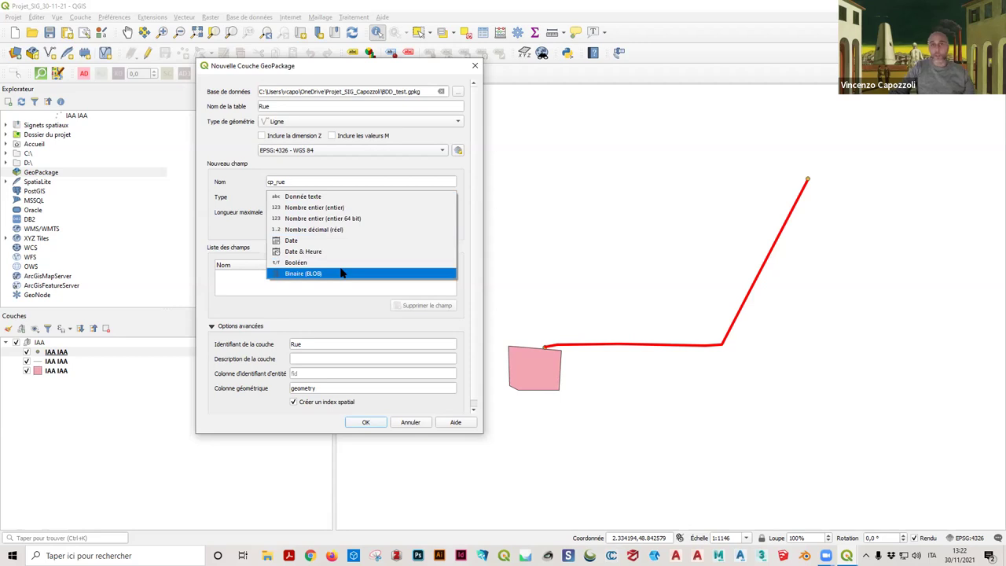
click(346, 208)
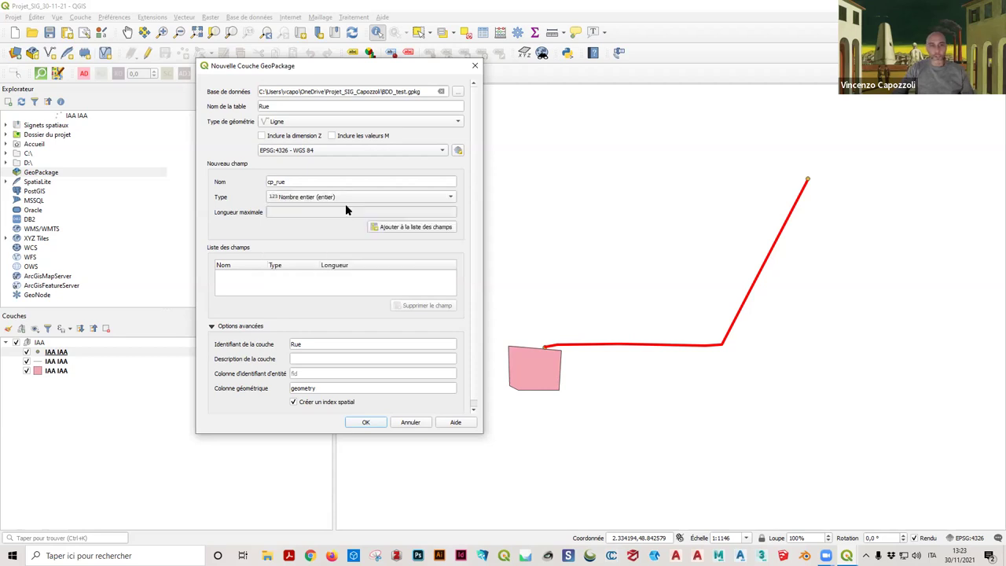
click(419, 227)
Step: Add a second field named nom_rue of type Donnée texte to the field list
click(293, 183)
text(nom_rue)
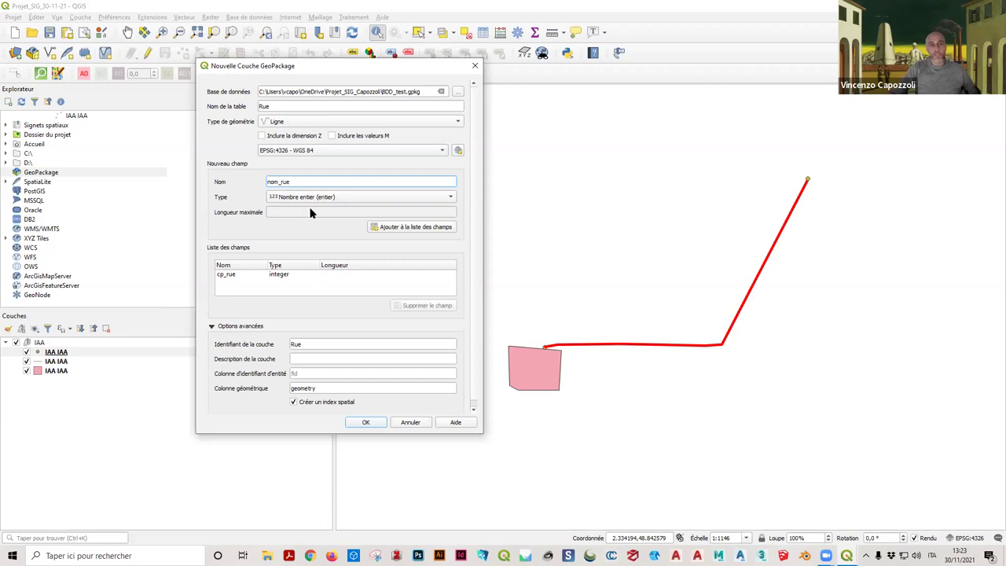
click(326, 200)
click(323, 184)
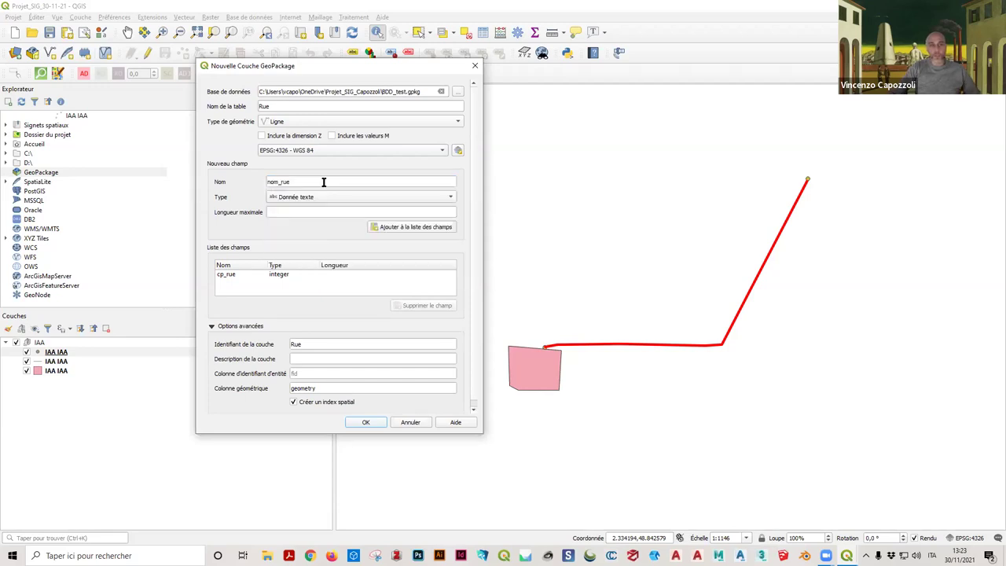
click(440, 227)
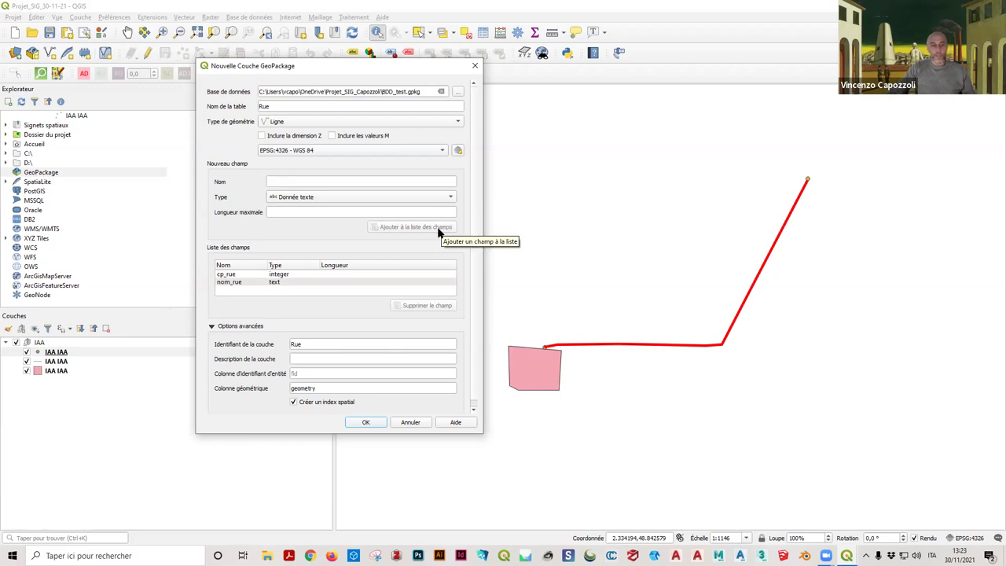
Step: Create the Rue layer with these settings, and expand BDD_test.gpkg under GeoPackage in the Explorateur
scroll(382, 385, down, 1)
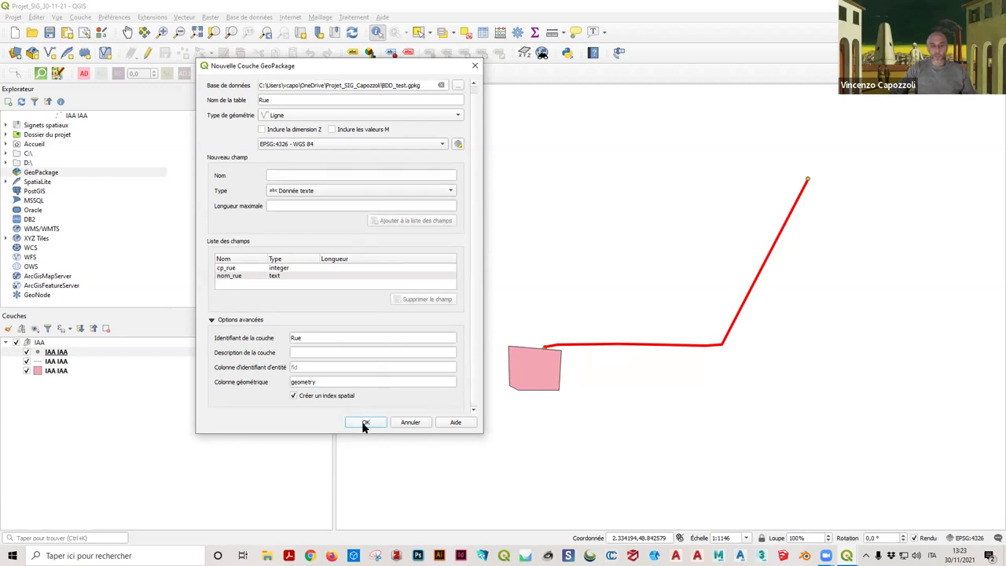
click(365, 423)
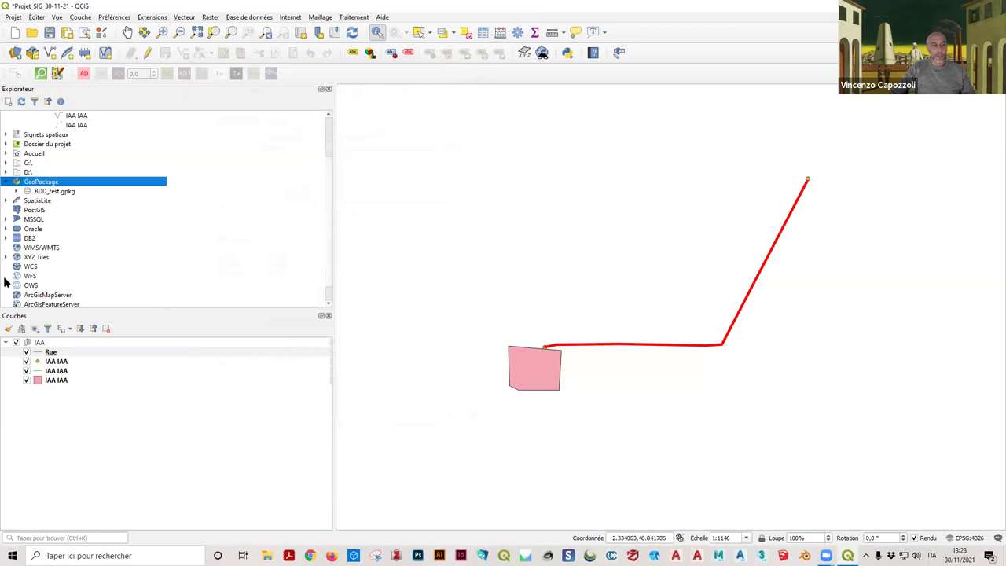
click(53, 355)
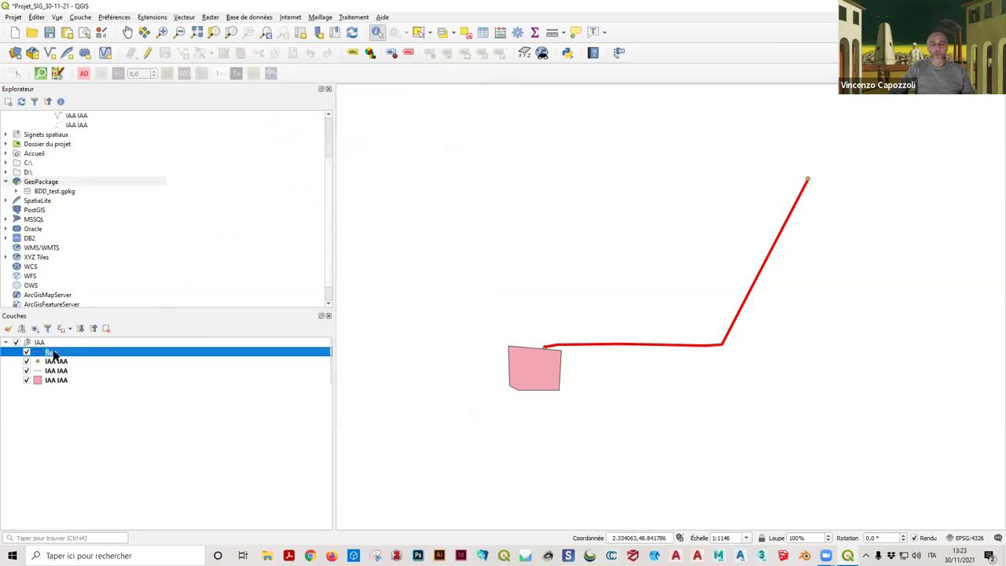
click(17, 192)
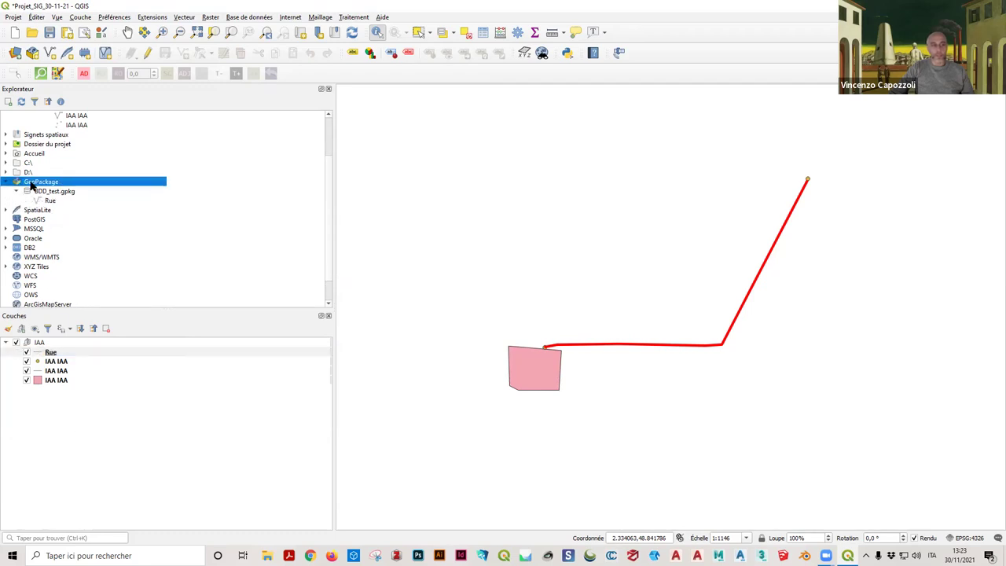
Step: Move the Rue layer out of the IAA group so it sits above the group in the layer tree
click(59, 354)
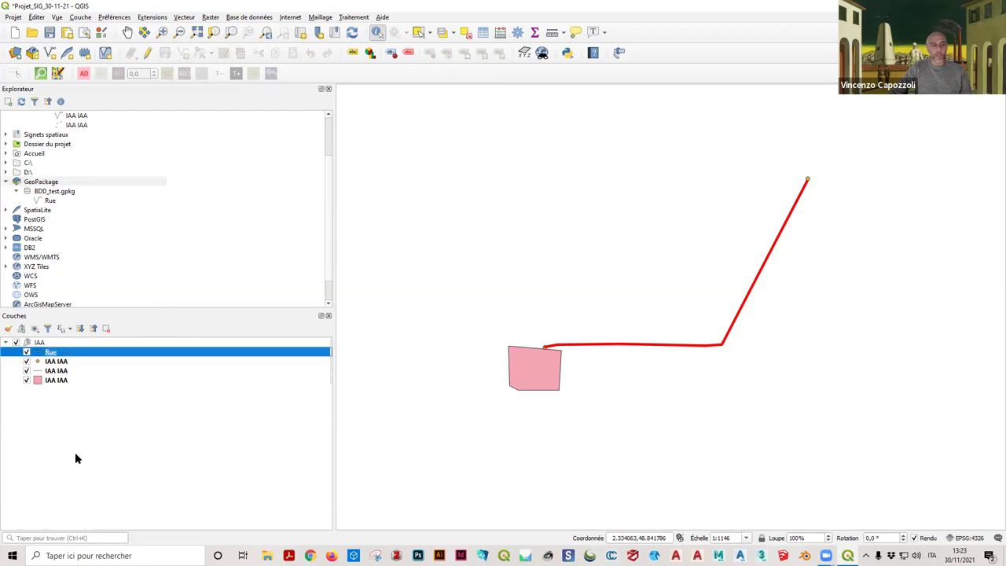
click(8, 344)
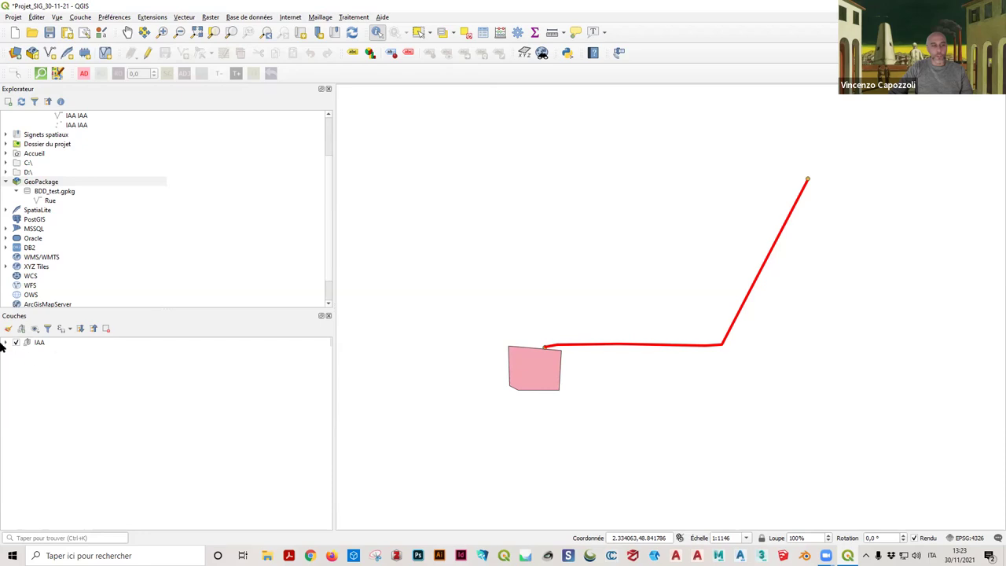
double_click(10, 346)
mouse_move(56, 355)
mouse_down()
mouse_move(38, 346)
mouse_move(50, 362)
mouse_move(49, 344)
mouse_up()
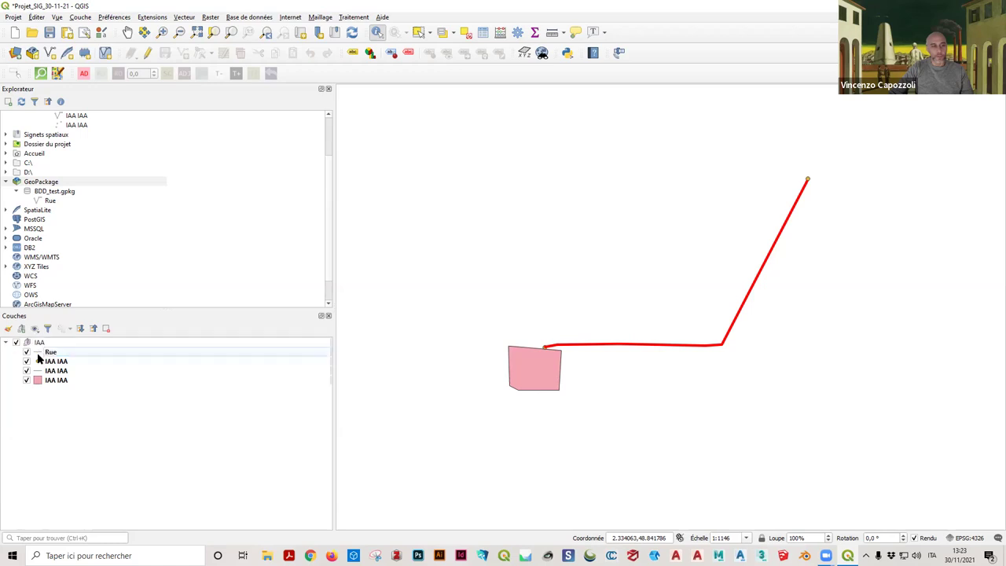
drag(36, 385, 44, 384)
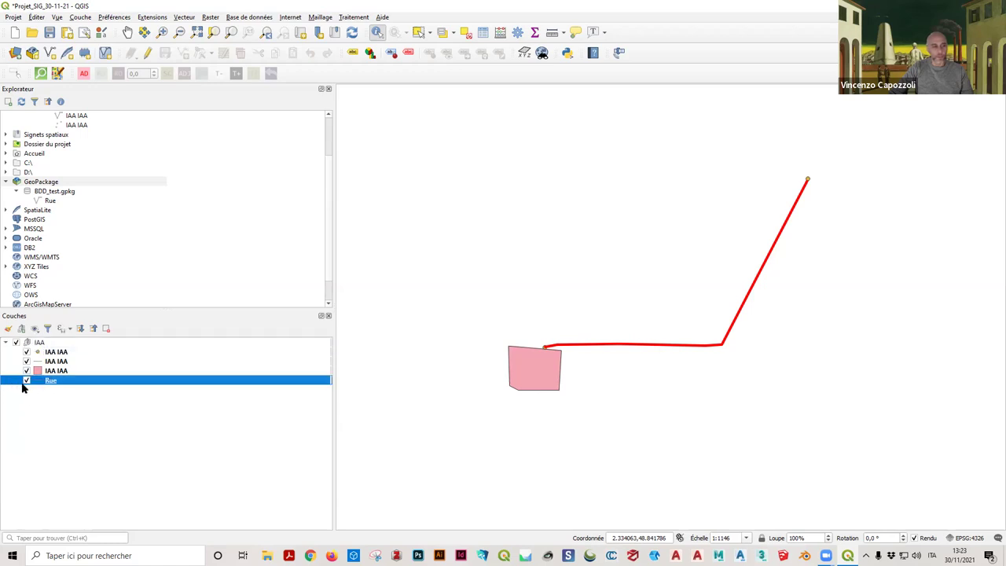
click(6, 343)
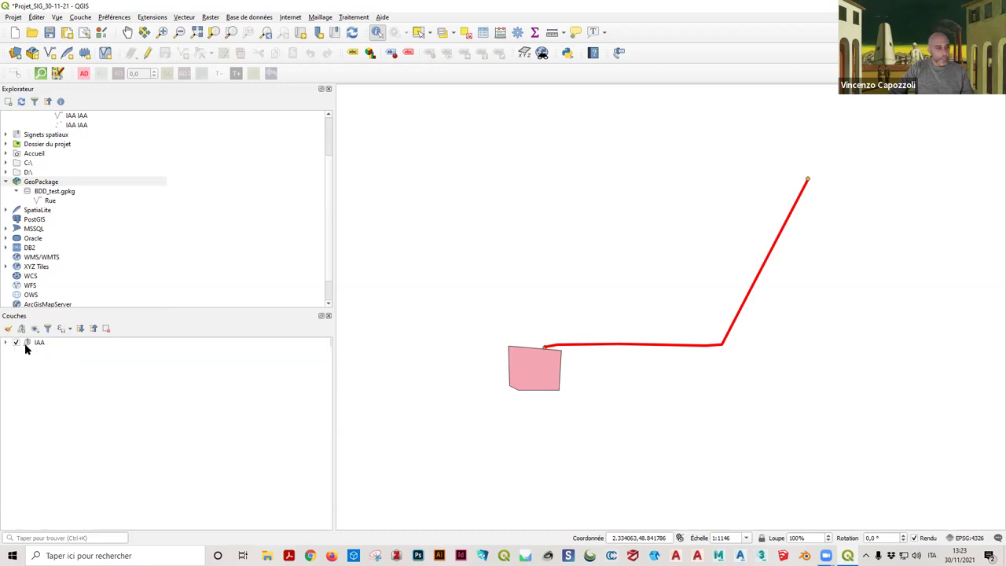
click(6, 344)
drag(66, 360, 130, 343)
click(6, 352)
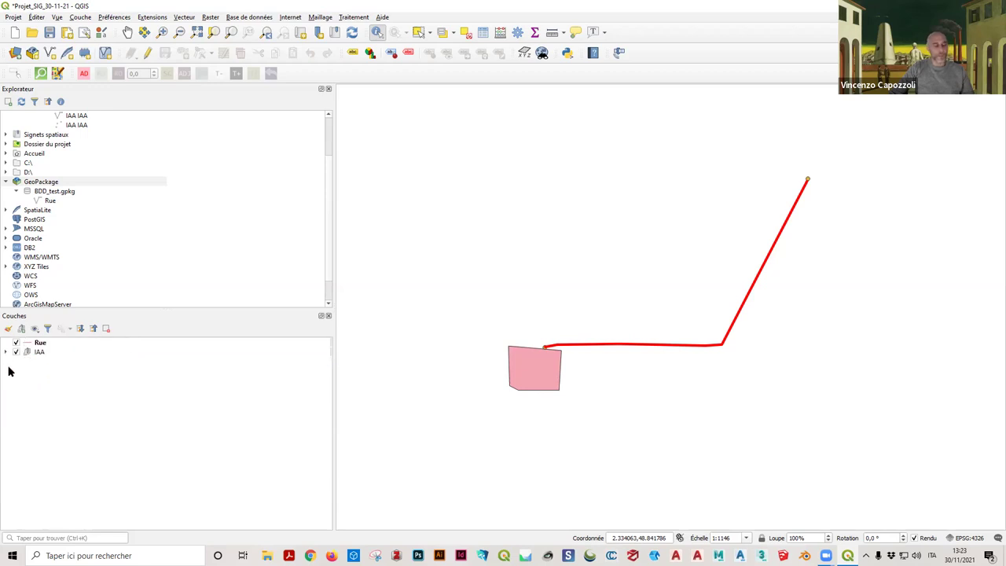
click(6, 353)
click(59, 345)
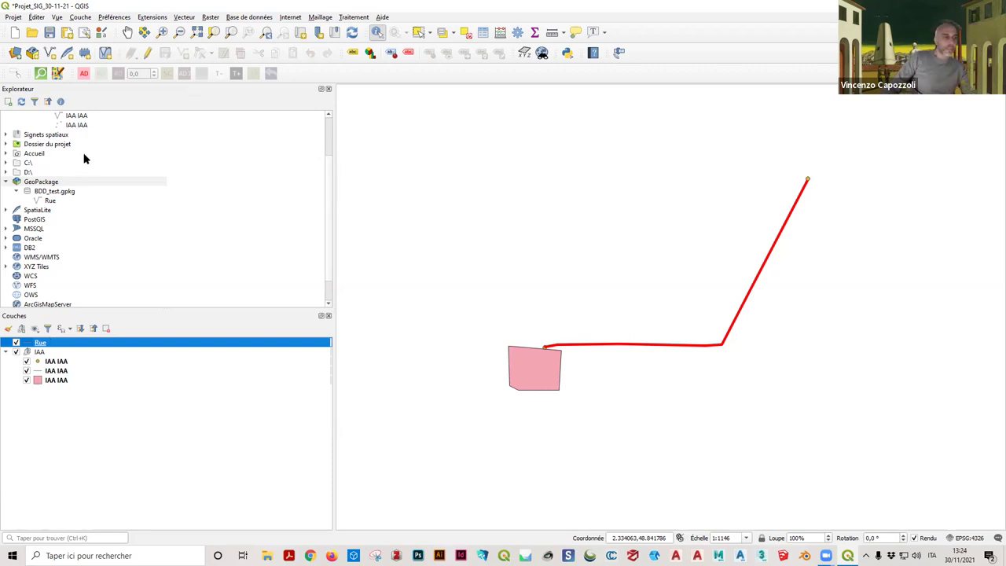
Step: Collapse the XYZ Tiles list in the Explorateur
click(7, 211)
click(7, 211)
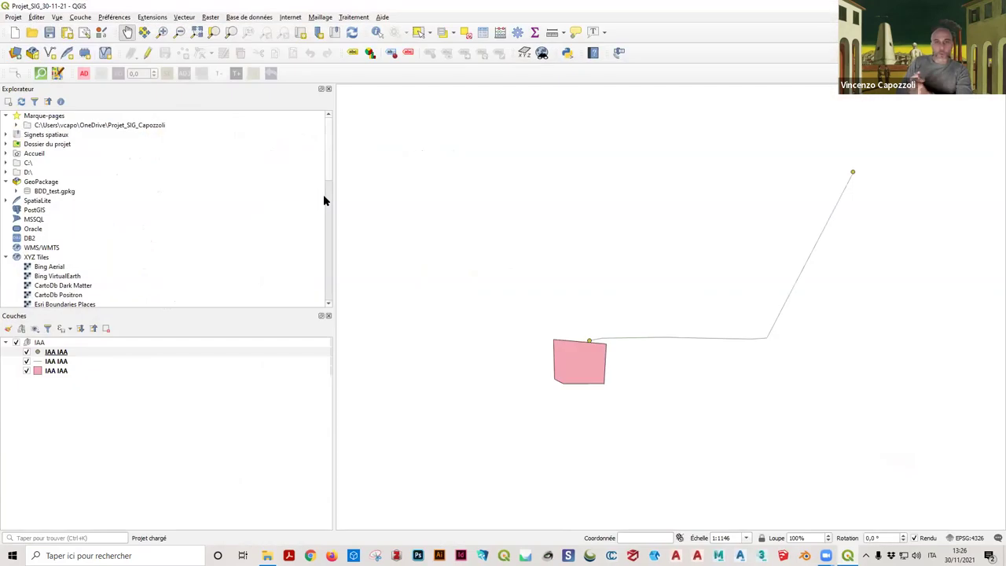
click(5, 257)
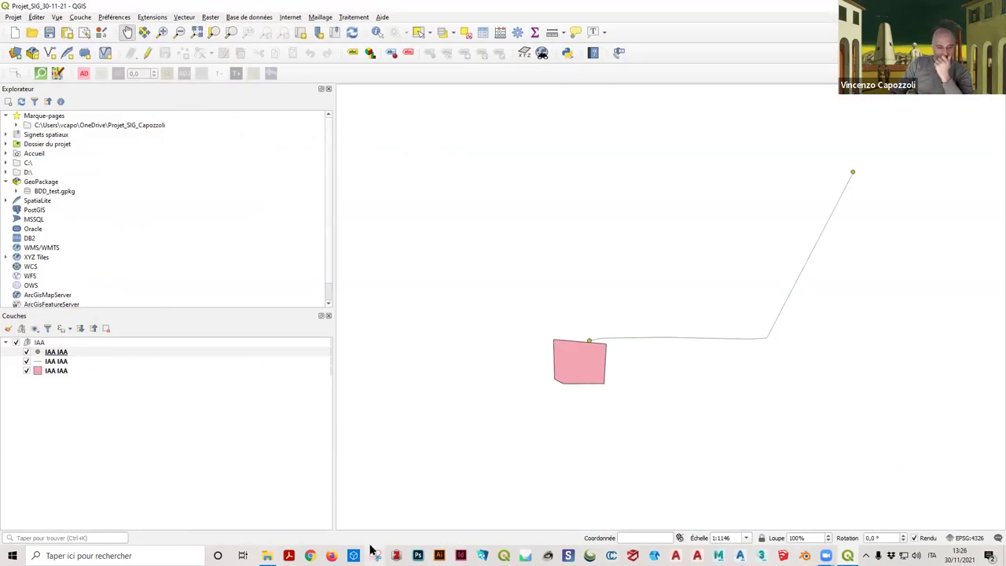
Step: Switch to Chrome, go to the Université Paris 1 ENT site and log in with the prefilled credentials
key(super+3)
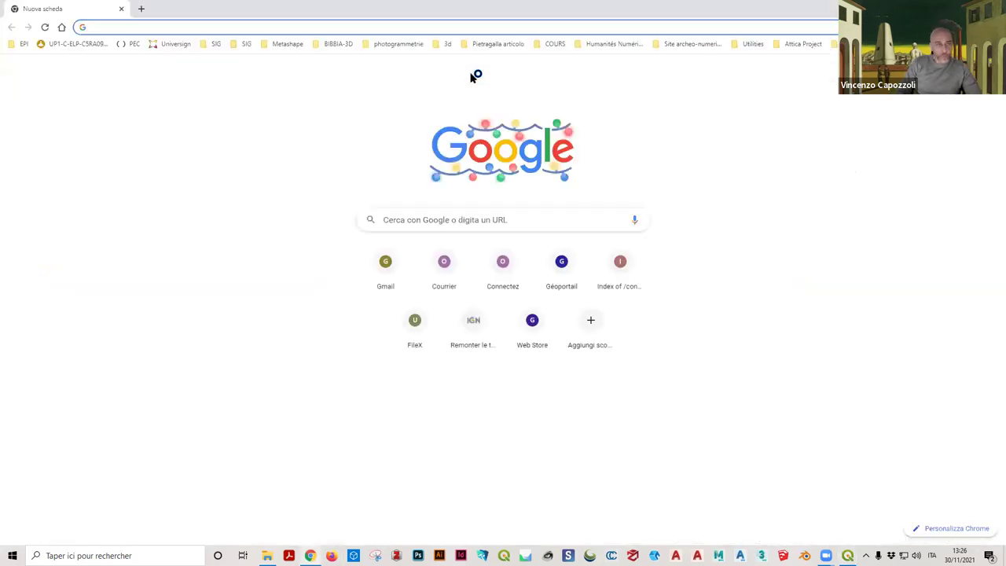
text(e)
key(Return)
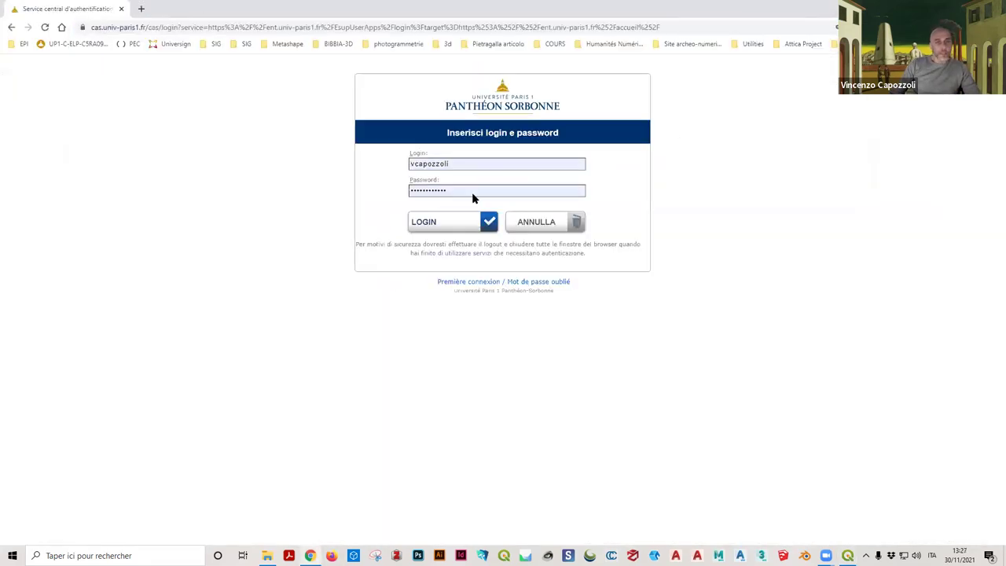
click(462, 219)
Step: Open the course Informatique et nouvelles technologies en archéologie from the EPI 2021-22 bookmarks and sign in to it
click(24, 44)
mouse_move(38, 60)
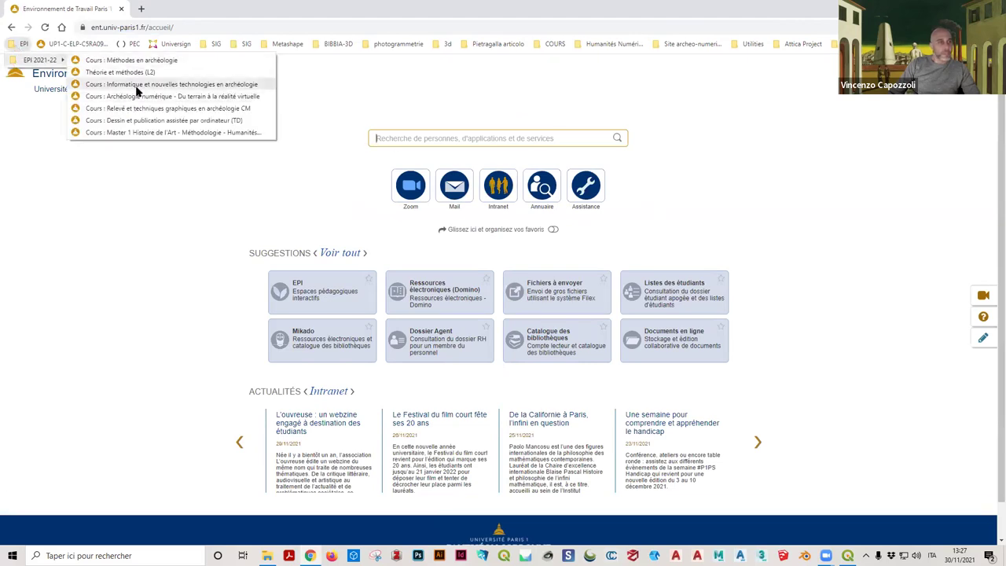
click(137, 86)
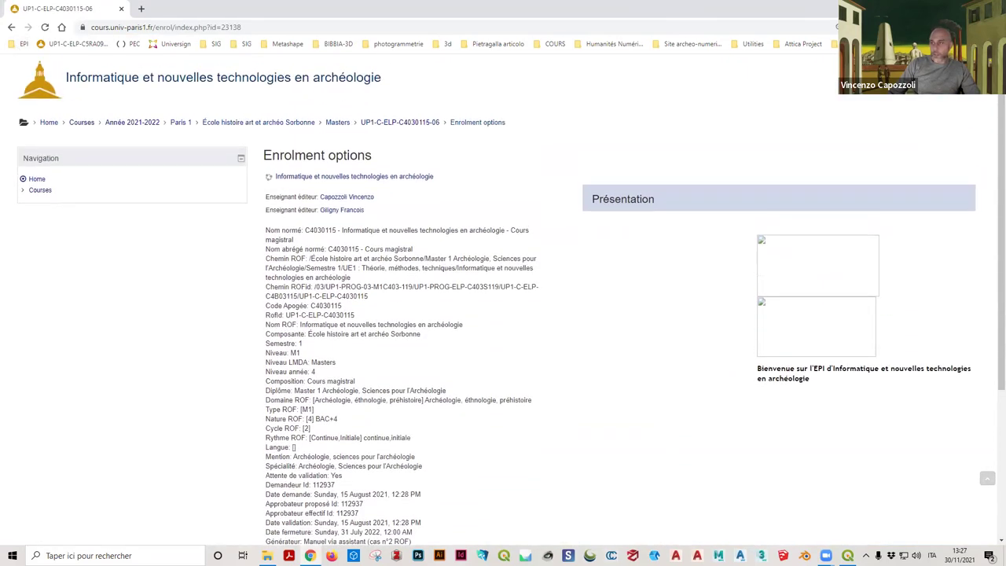
click(525, 191)
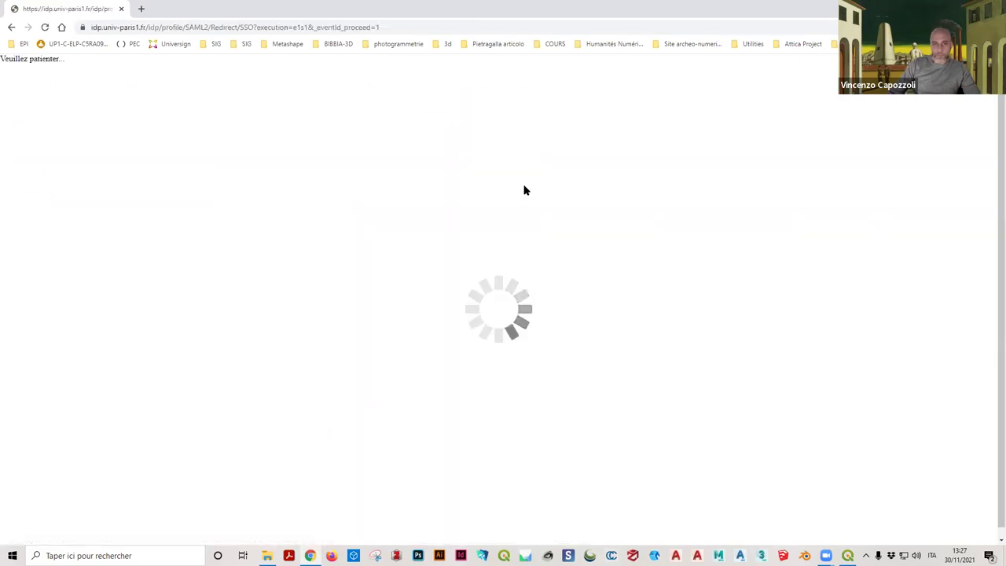
Step: Open the Tile XYZ page under Fichier de travail en salle and place the browser window beside QGIS
scroll(776, 266, down, 15)
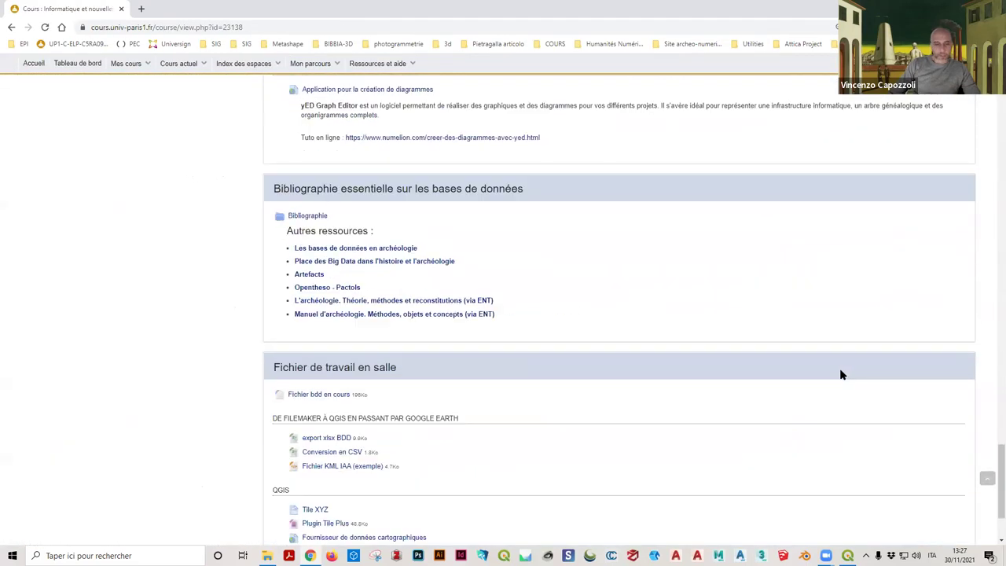
scroll(840, 375, down, 3)
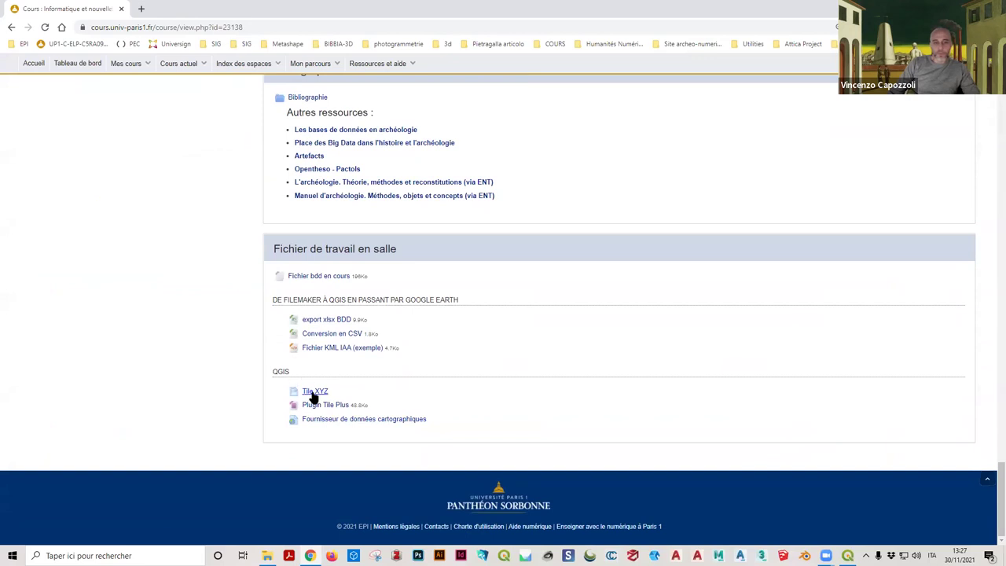
click(315, 395)
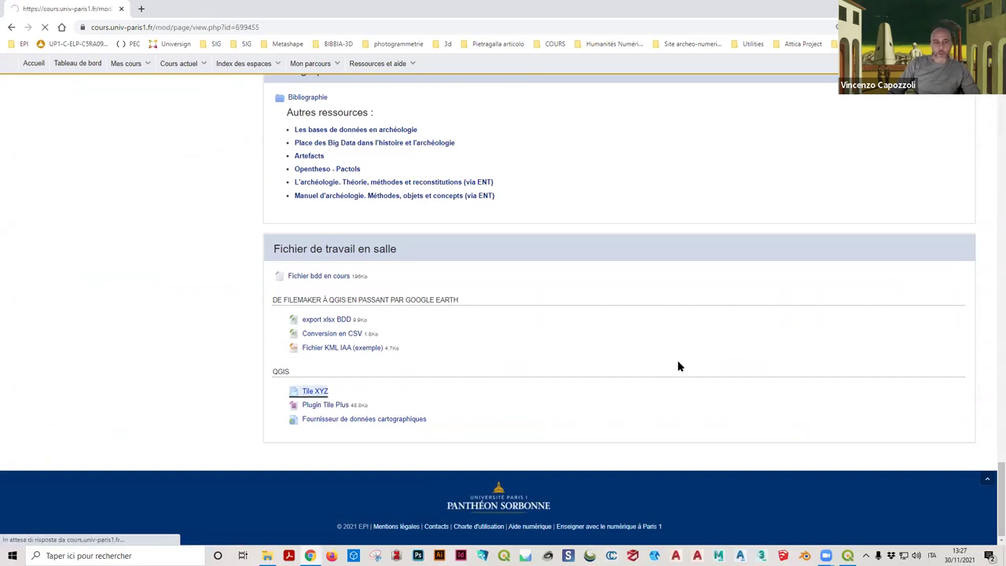
drag(393, 9, 715, 76)
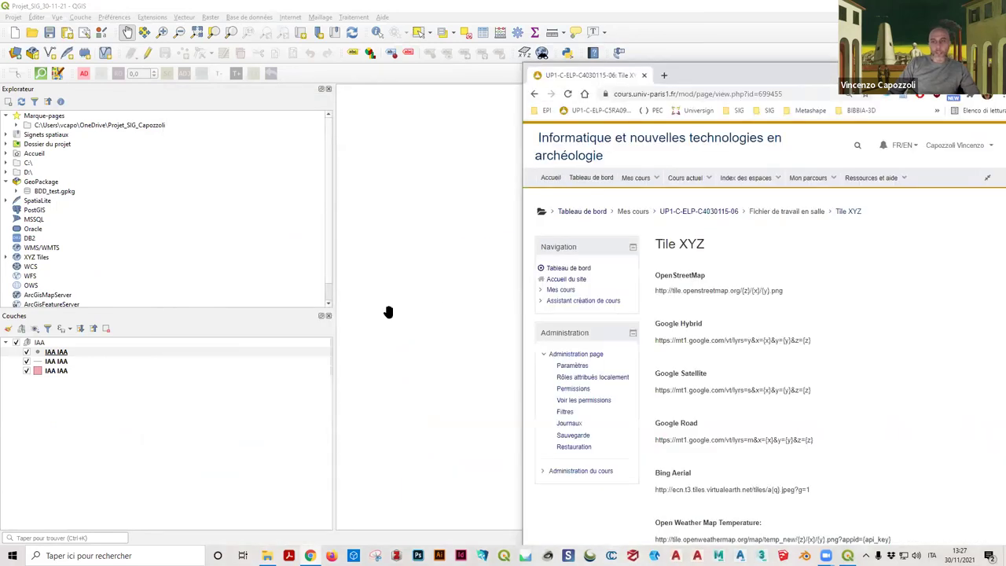
scroll(129, 295, down, 1)
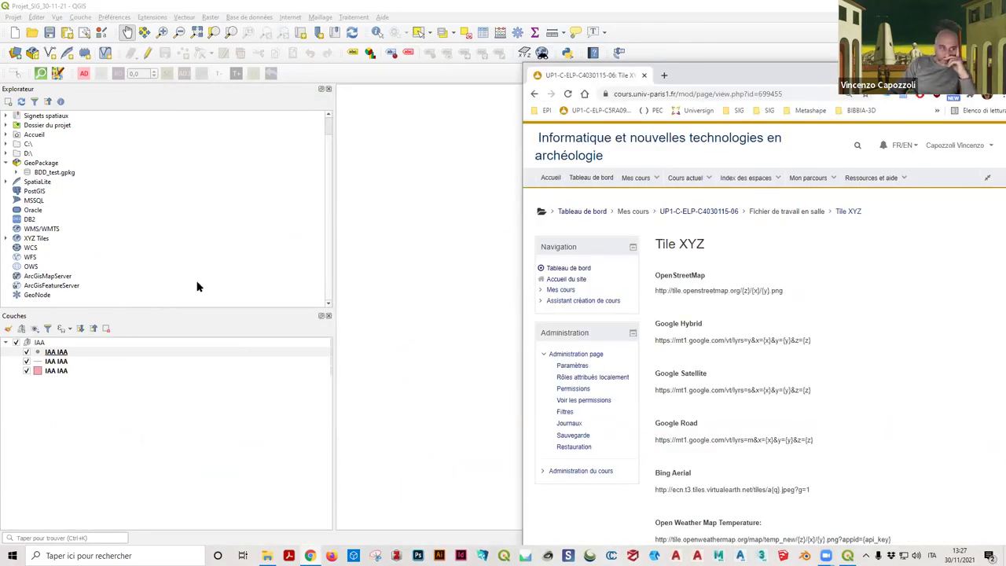
Step: Review the tile URLs listed on the Tile XYZ page, starting with the OpenStreetMap address
drag(783, 291, 658, 293)
triple_click(661, 293)
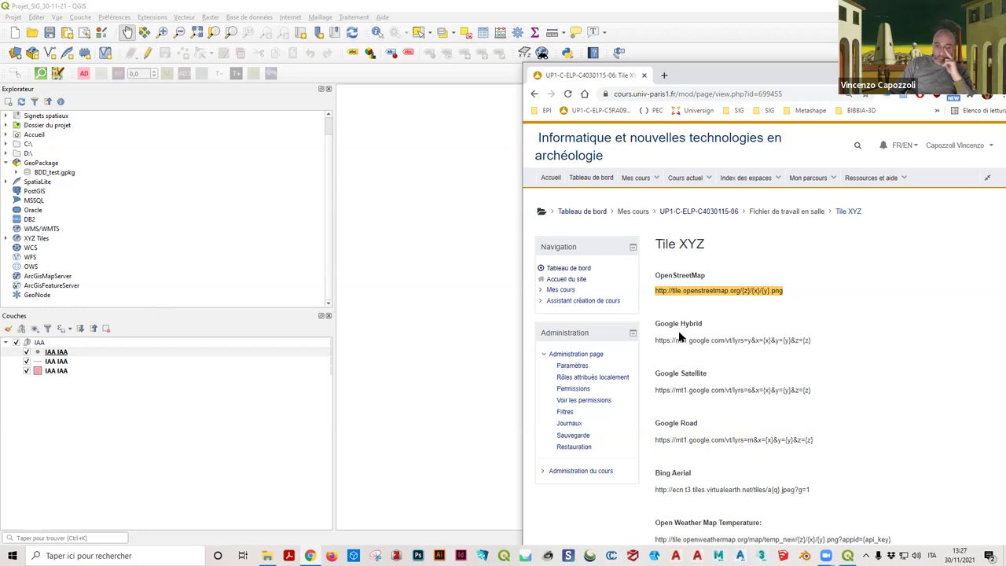
scroll(686, 335, down, 2)
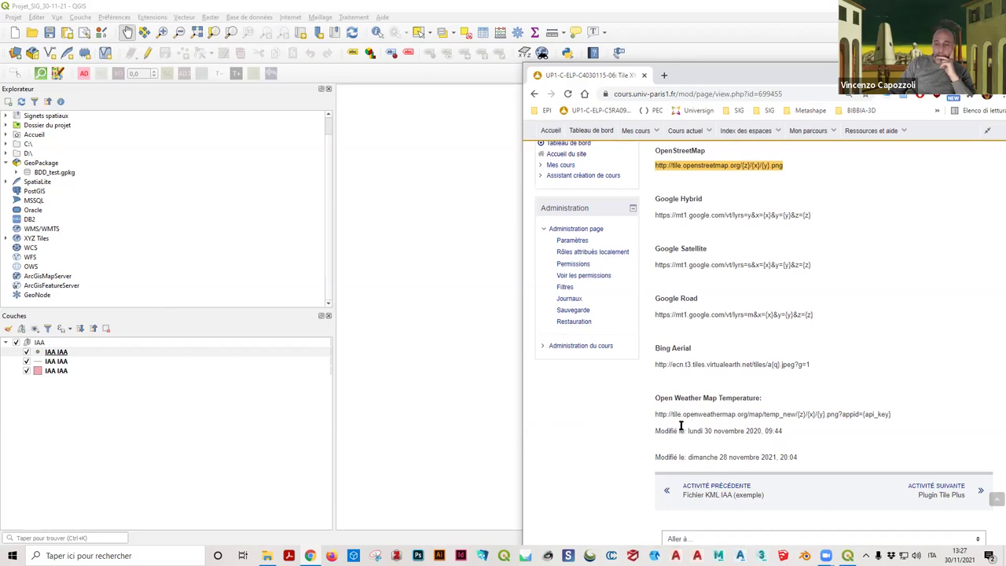
scroll(680, 425, up, 2)
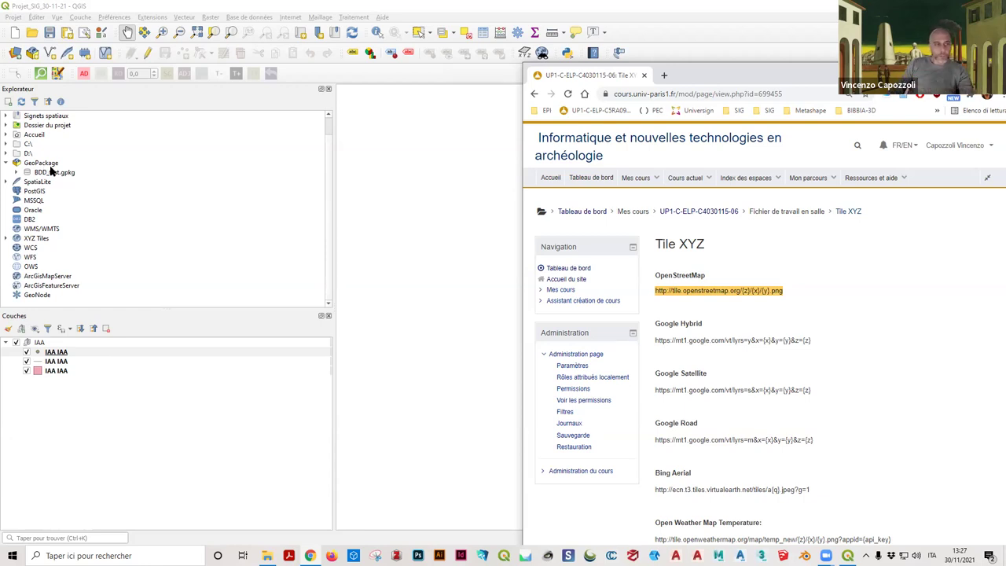
Step: Start a new XYZ Tiles connection in QGIS and move its dialog clear of the Explorateur
click(35, 241)
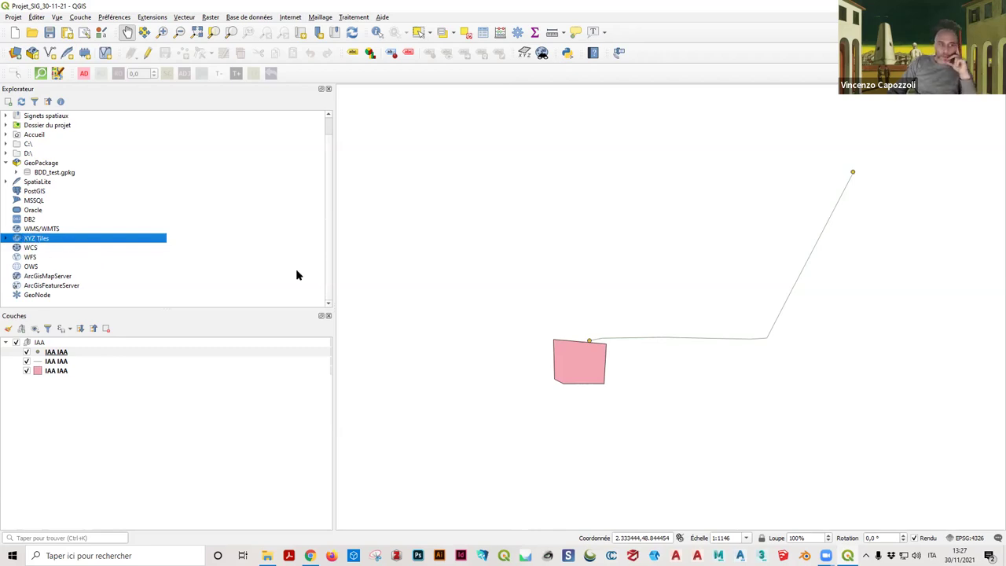
right_click(35, 239)
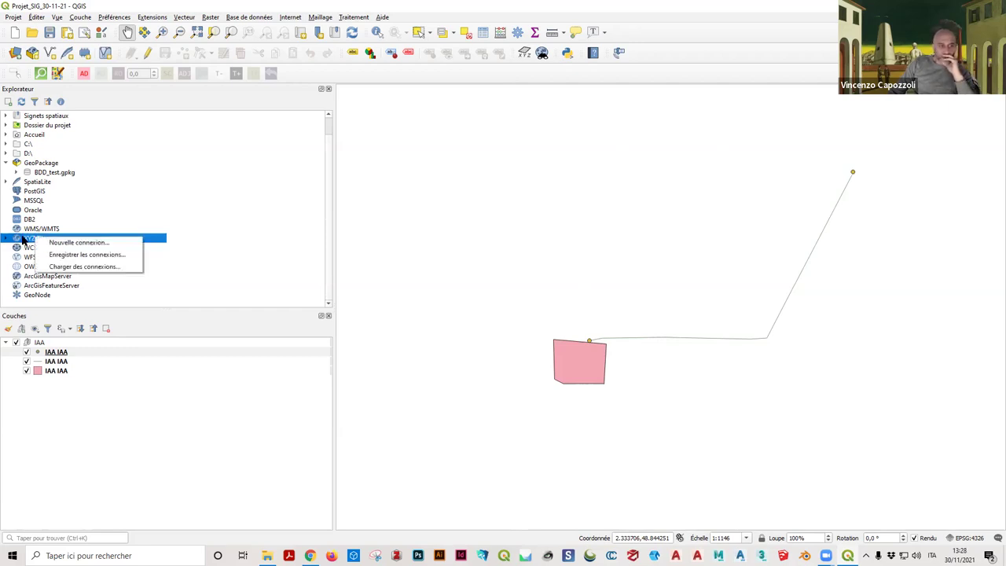
click(55, 244)
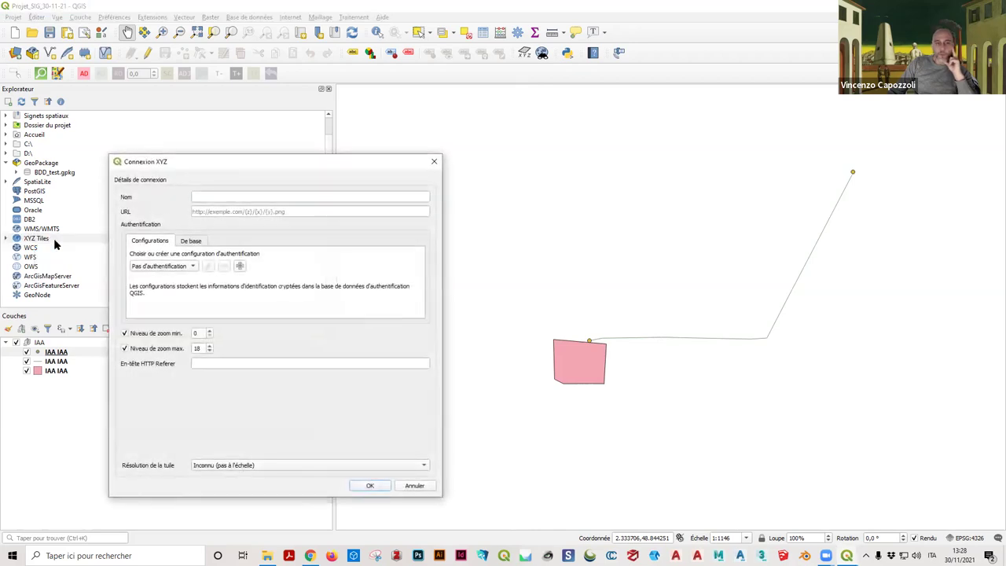
drag(284, 172, 639, 143)
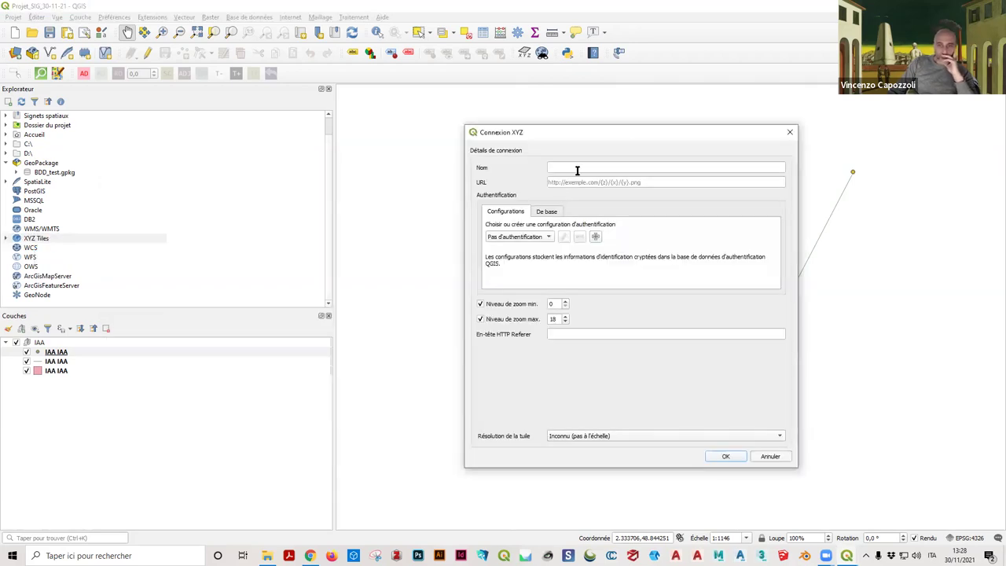
Step: Copy the OpenStreetMap tile URL from the Tile XYZ page in the browser
click(331, 556)
triple_click(673, 289)
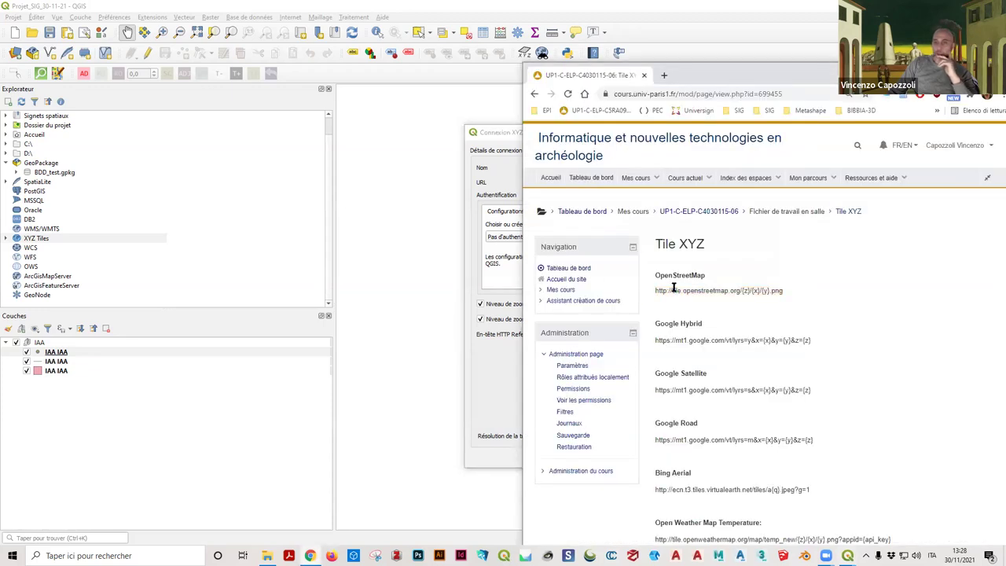
double_click(782, 291)
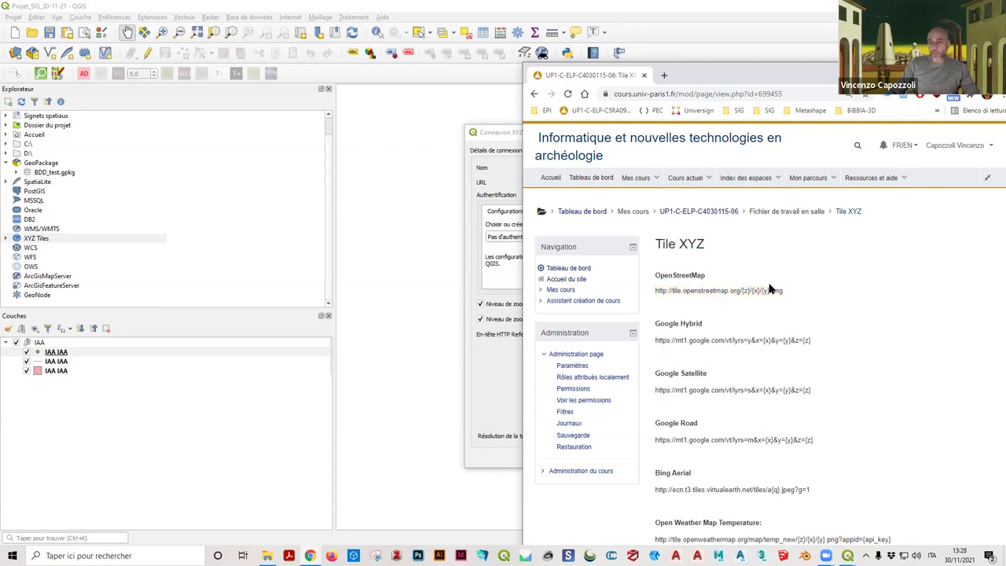
triple_click(782, 291)
key(ctrl+c)
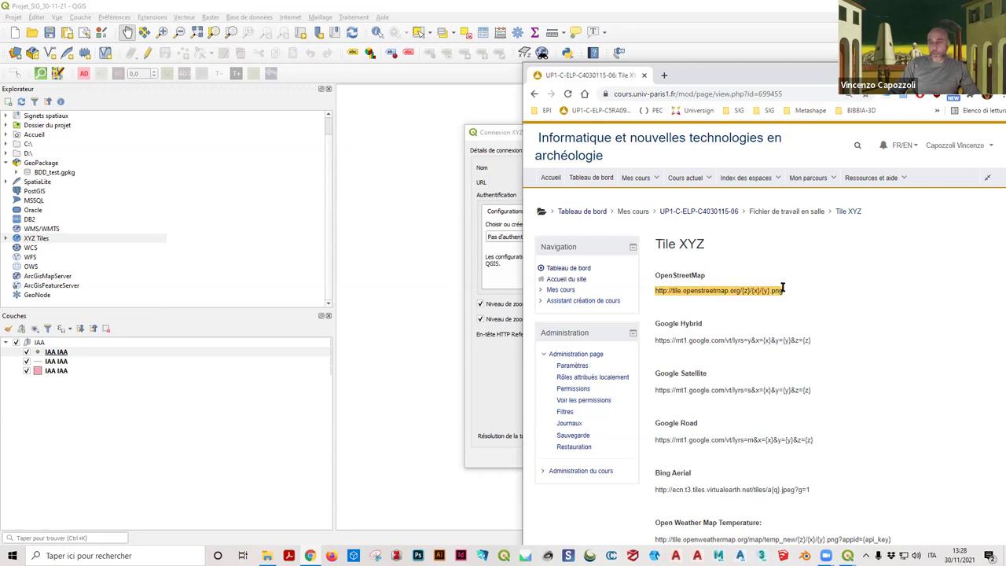
click(500, 271)
click(580, 168)
key(ctrl+v)
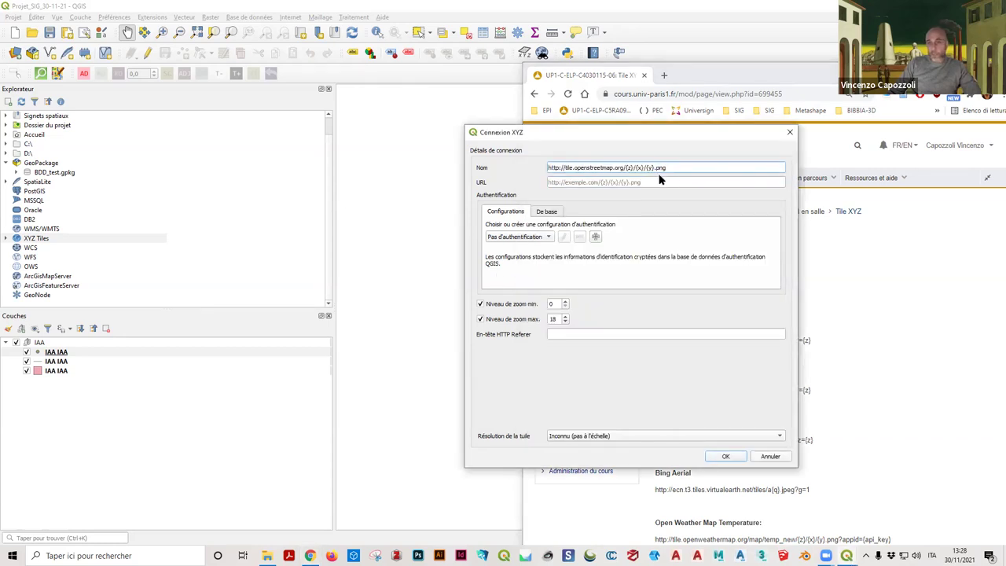
key(ctrl+z)
key(ctrl+v)
key(ctrl+z)
key(ctrl+v)
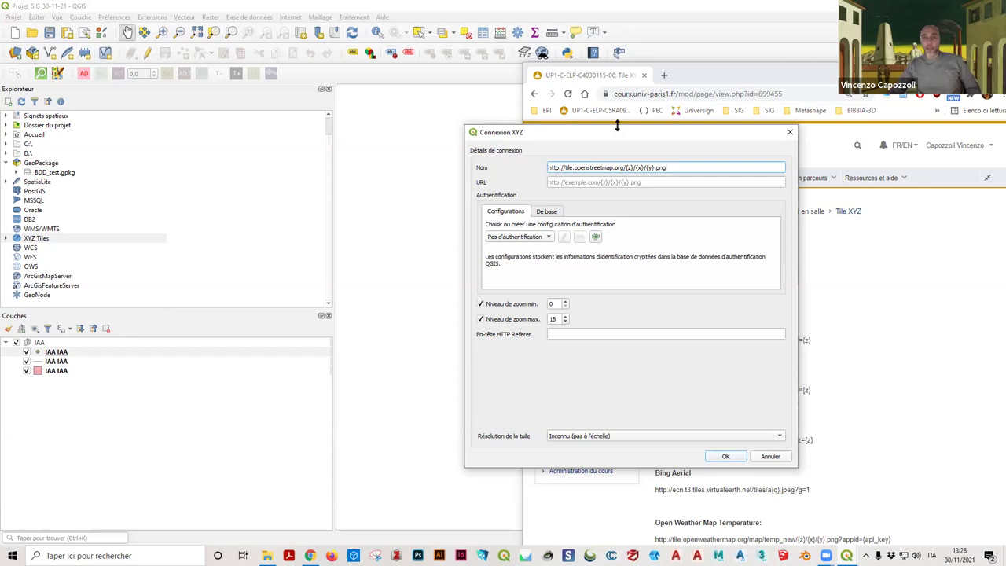
drag(682, 168, 475, 154)
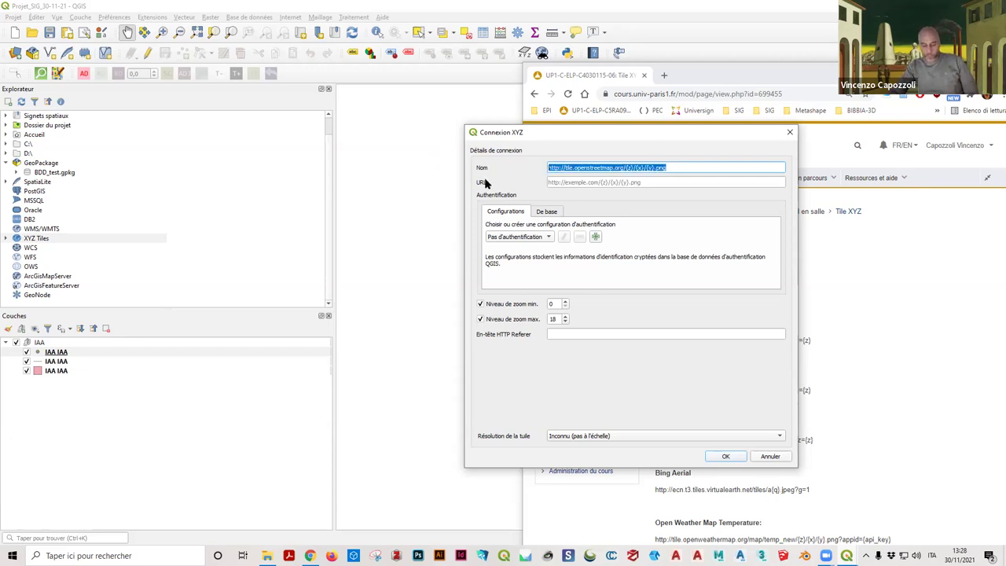
key(ctrl+x)
click(681, 182)
key(ctrl+v)
Step: Name the XYZ connection OSM and save it
click(656, 165)
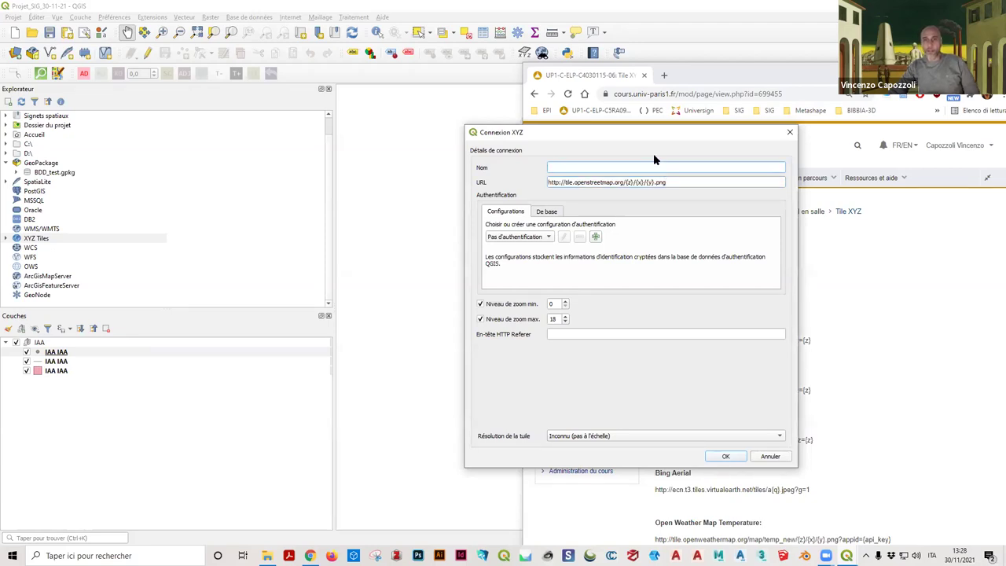
text(OSM)
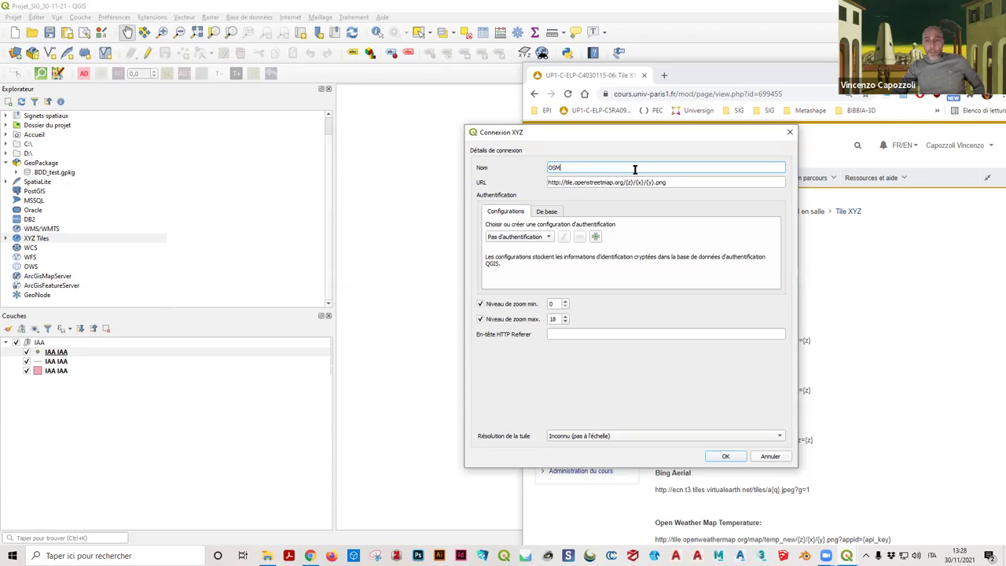
click(726, 456)
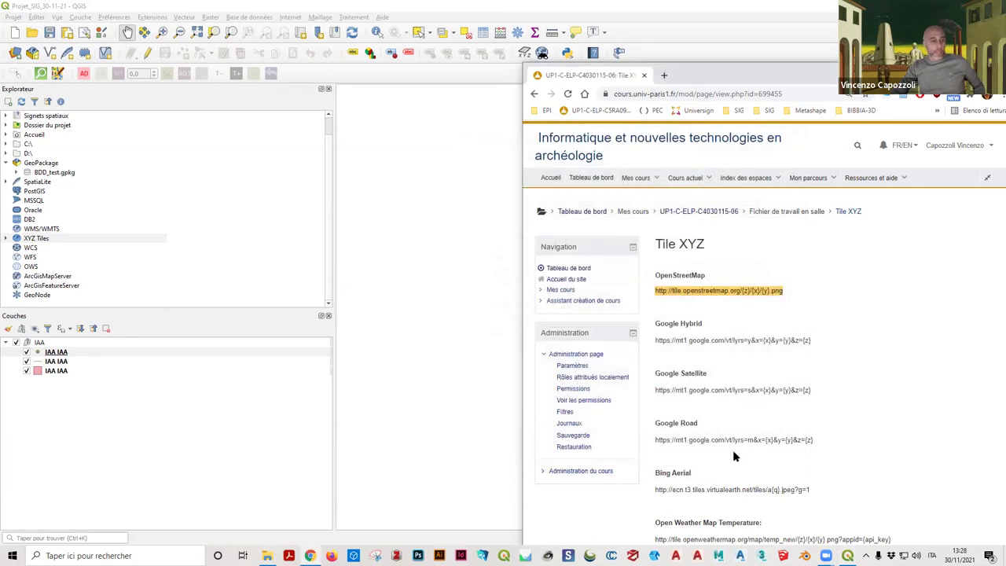
Step: Add the OSM connection from XYZ Tiles to the project as a base map layer
click(6, 238)
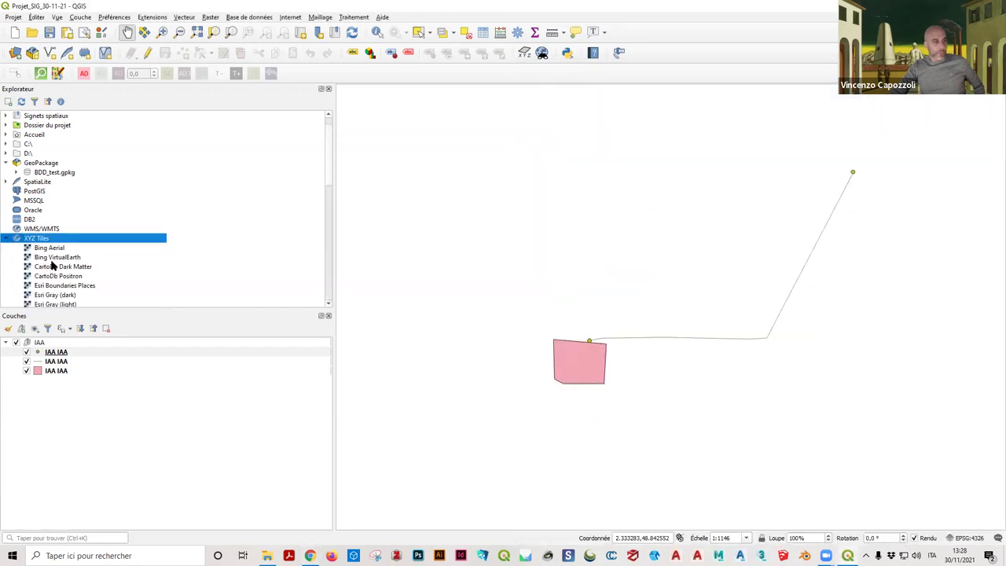
scroll(52, 262, down, 9)
click(43, 260)
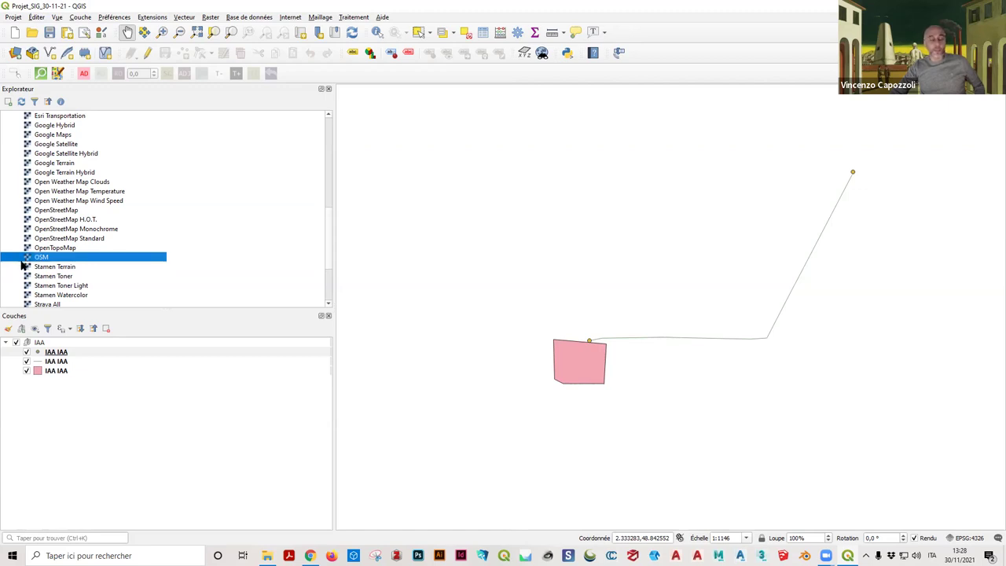
drag(30, 260, 48, 266)
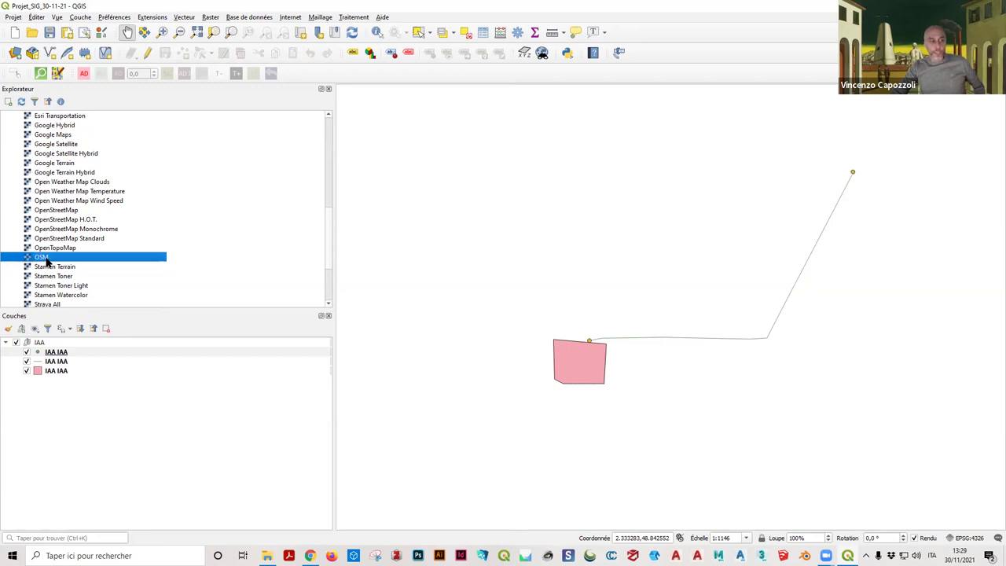
double_click(48, 260)
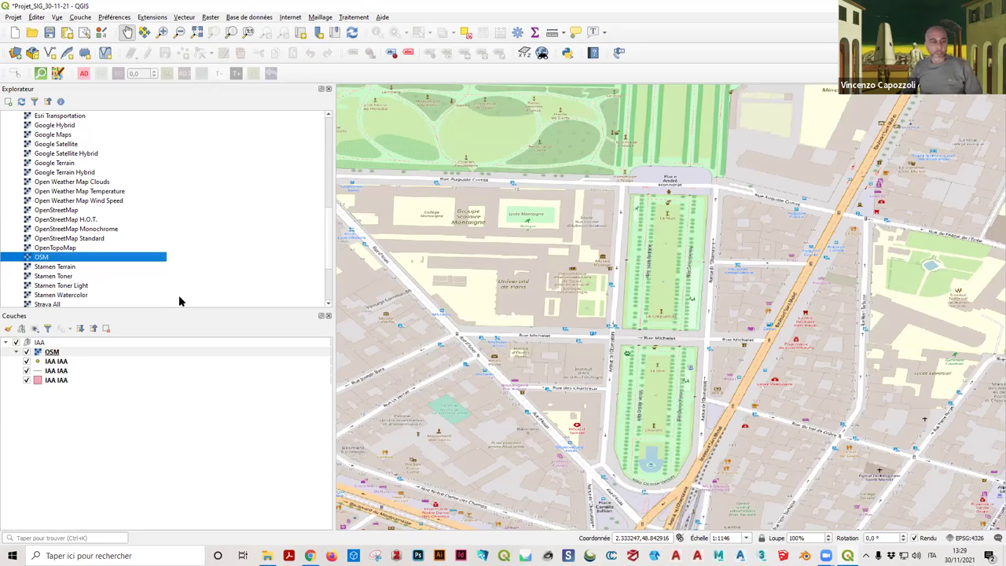
Step: Move the OSM layer below the three IAA layers in the layer order
scroll(606, 286, down, 4)
scroll(606, 286, up, 1)
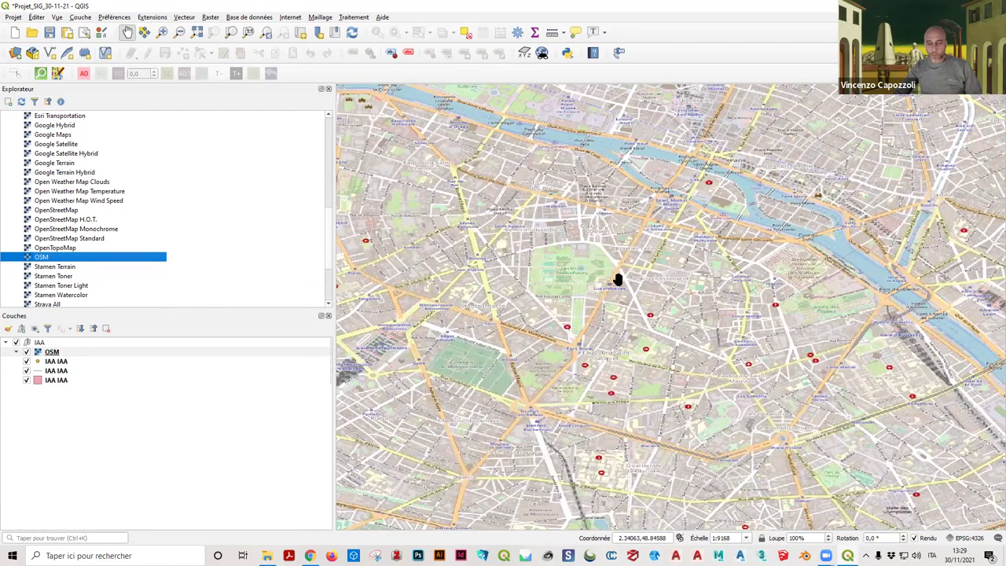
click(49, 353)
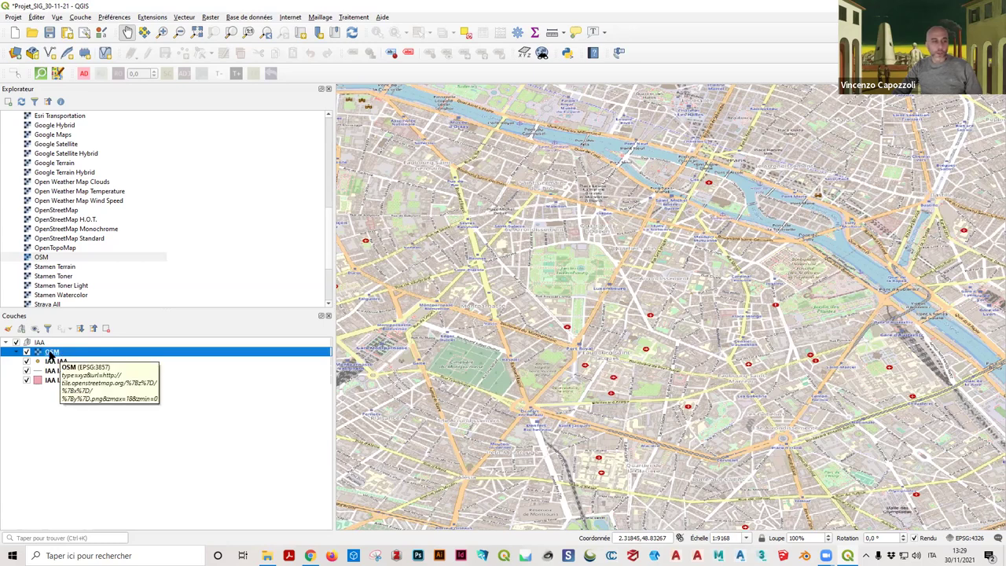
mouse_move(56, 350)
mouse_down()
mouse_move(47, 387)
mouse_move(71, 384)
mouse_up()
scroll(633, 332, up, 3)
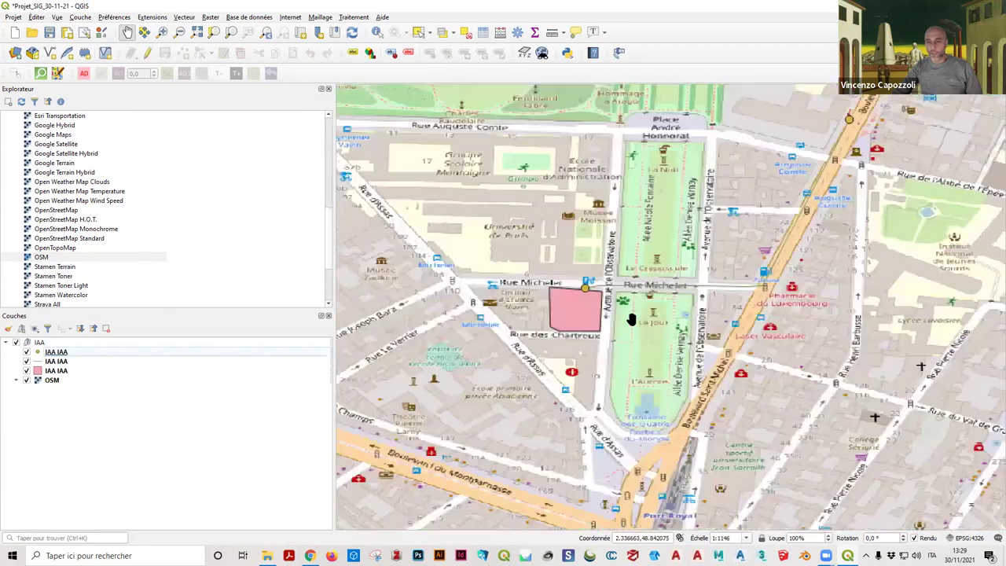
scroll(631, 320, up, 1)
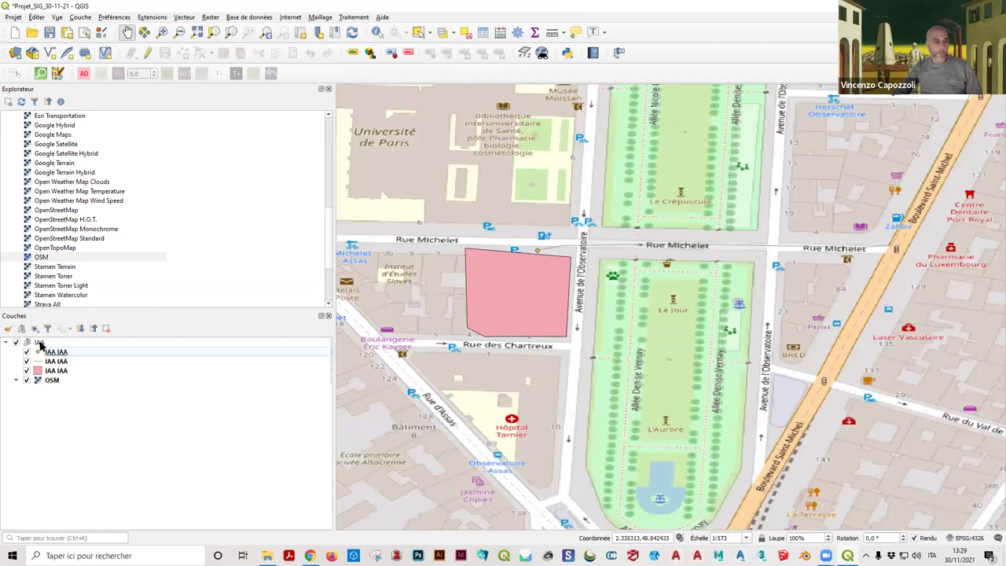
Step: Set the OSM layer's global opacity to about 50% in its transparency properties and apply the change
click(56, 380)
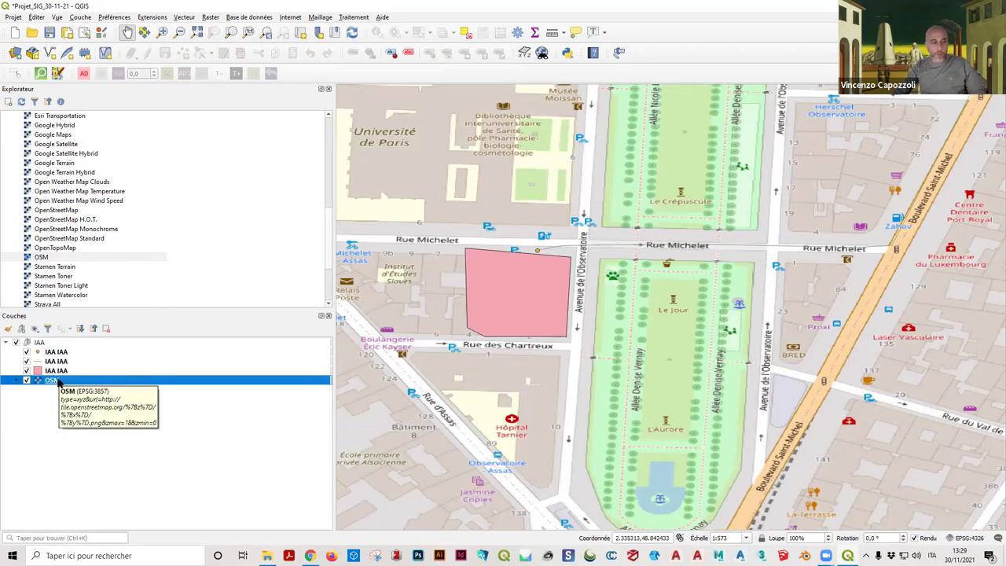
double_click(56, 381)
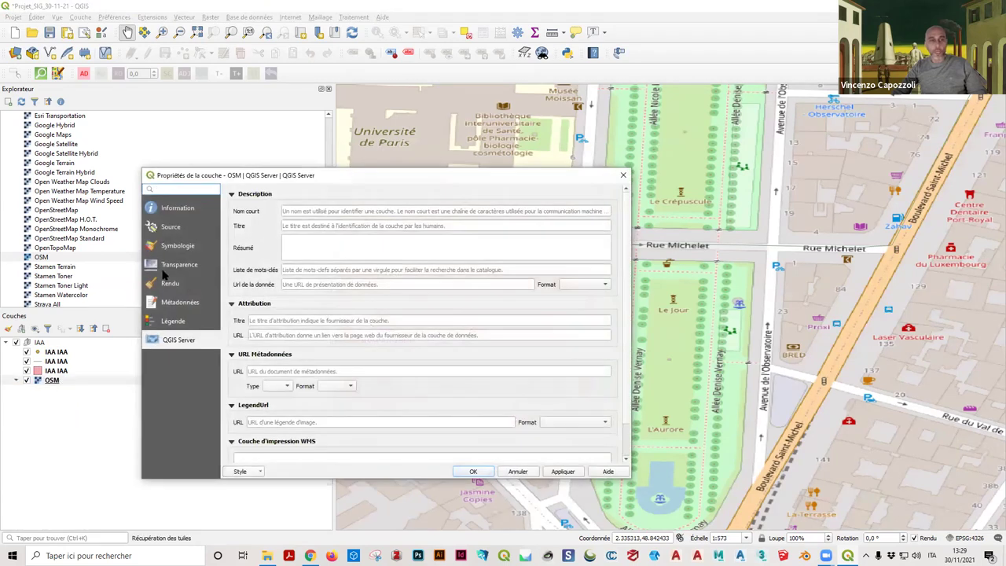
click(178, 267)
drag(560, 207, 411, 220)
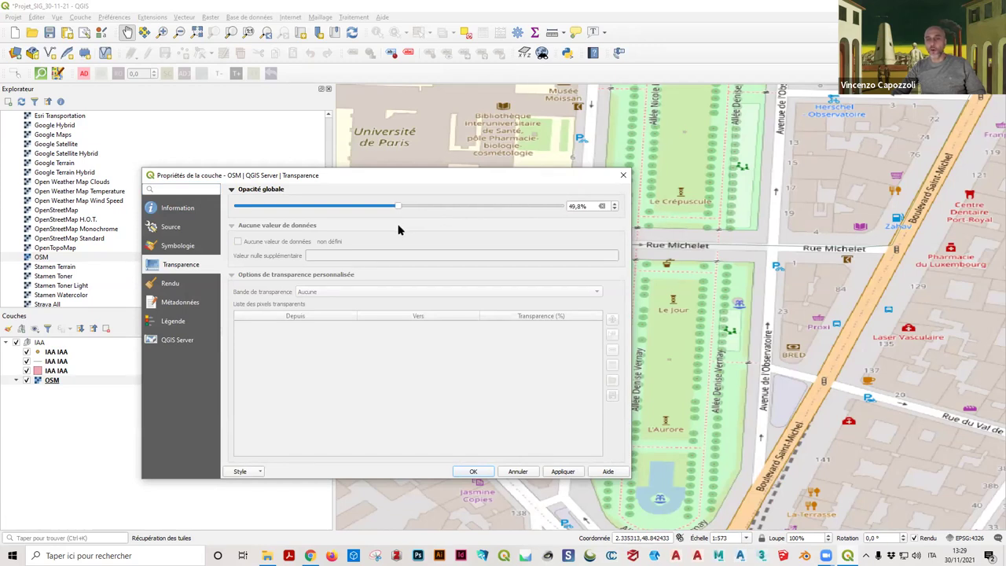
click(572, 474)
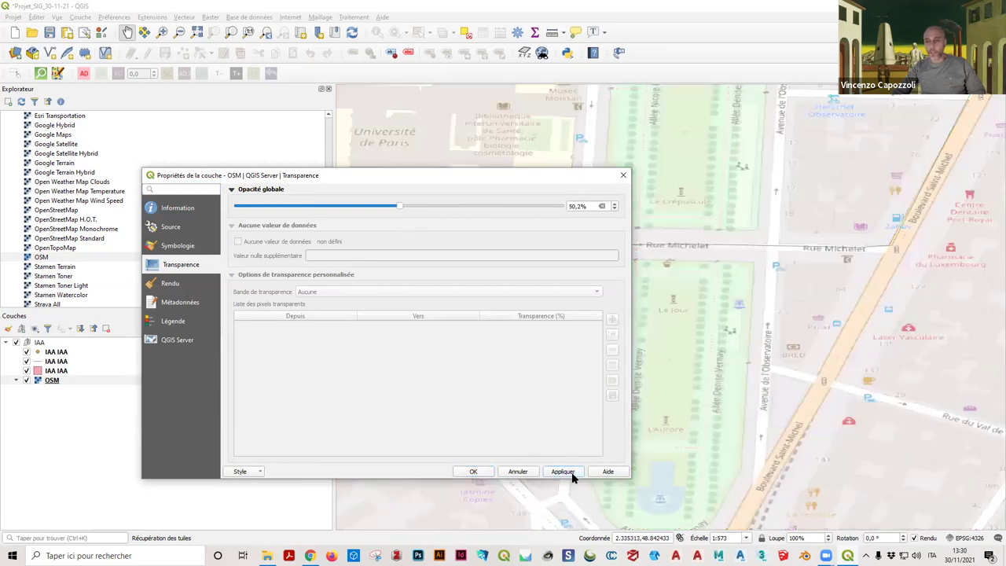
click(472, 471)
scroll(652, 306, down, 2)
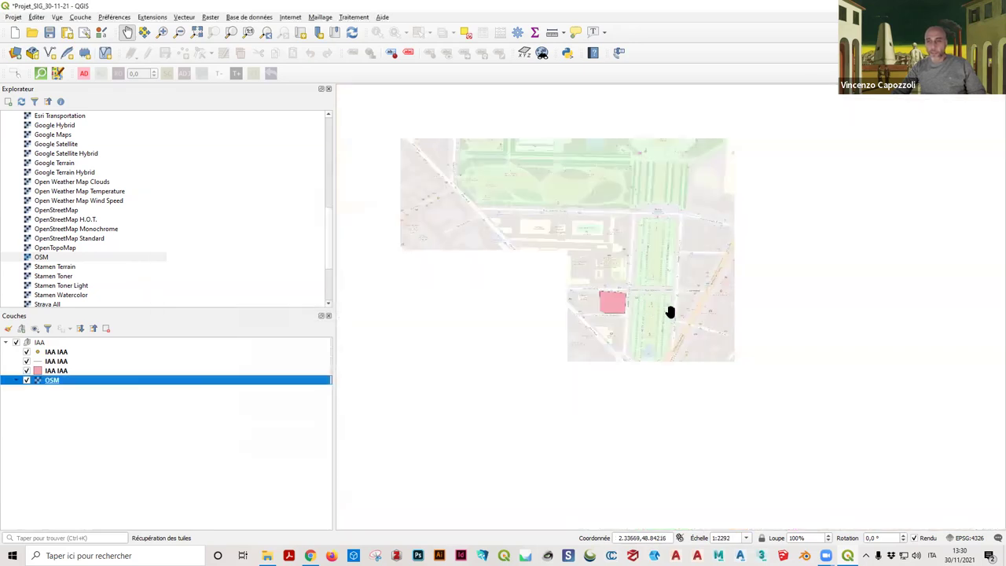
scroll(676, 281, up, 1)
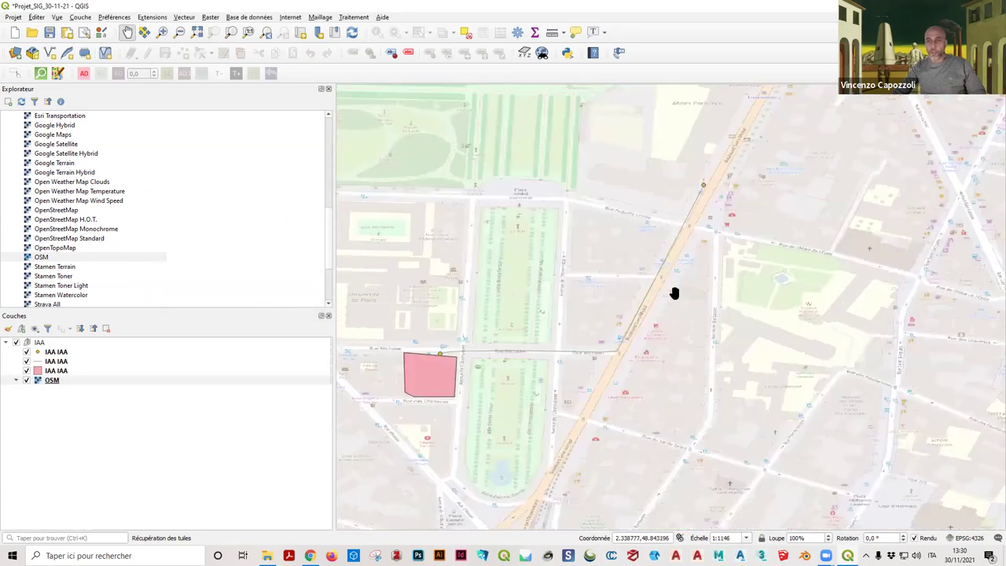
drag(606, 293, 687, 294)
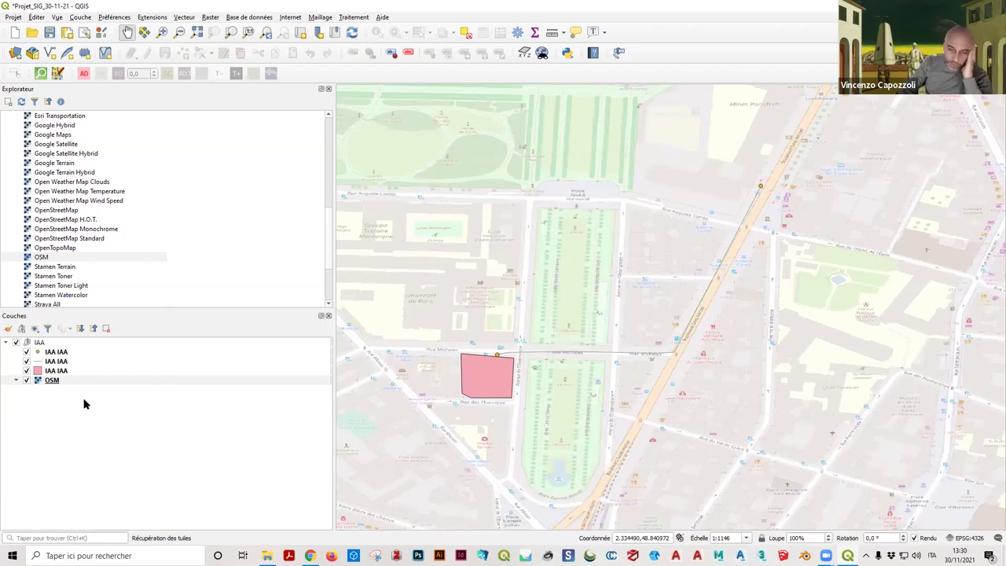
drag(530, 323, 563, 300)
Step: Collapse the XYZ Tiles group in the browser and save the project
scroll(189, 250, up, 7)
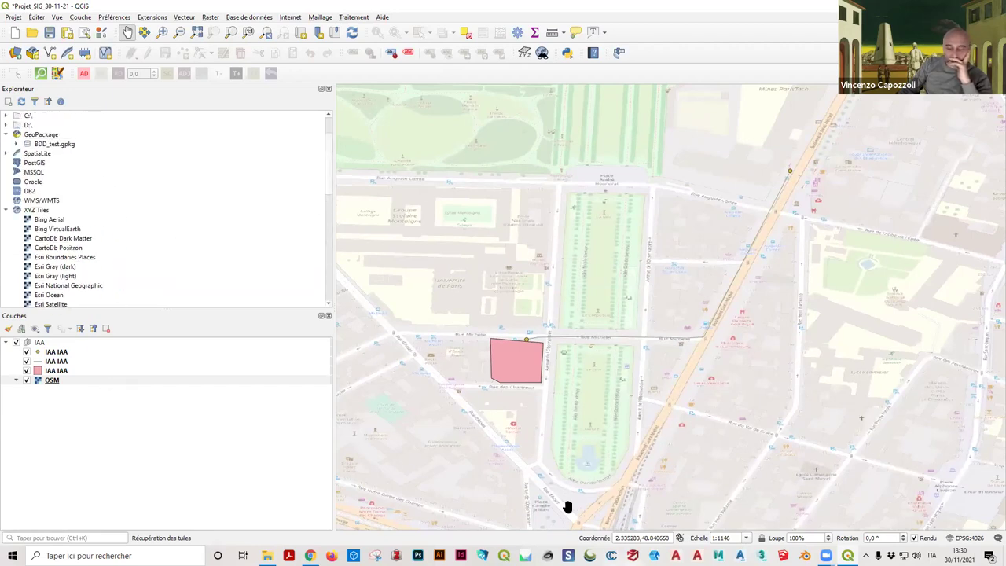
click(310, 556)
scroll(772, 483, down, 3)
scroll(724, 395, up, 3)
click(7, 211)
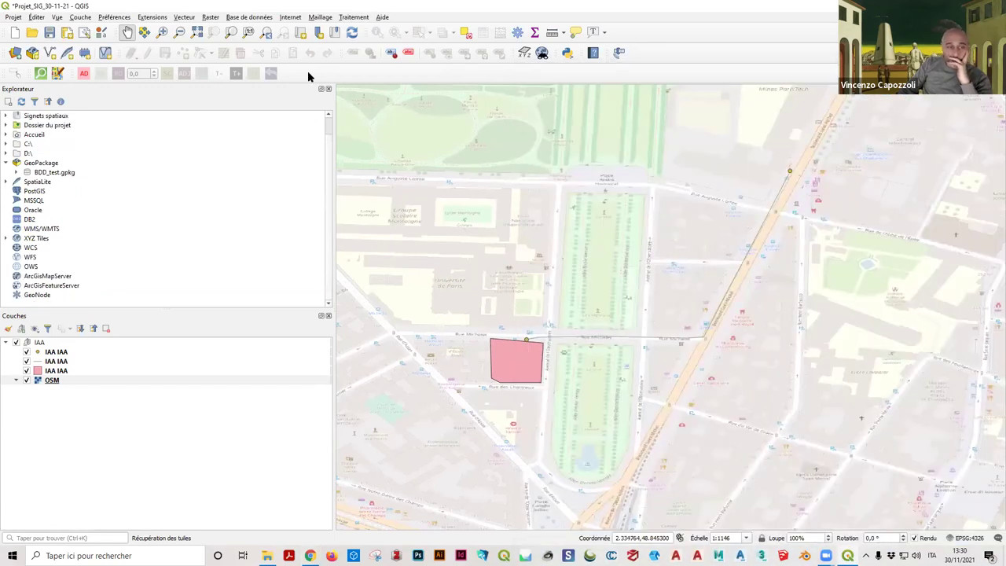
click(49, 33)
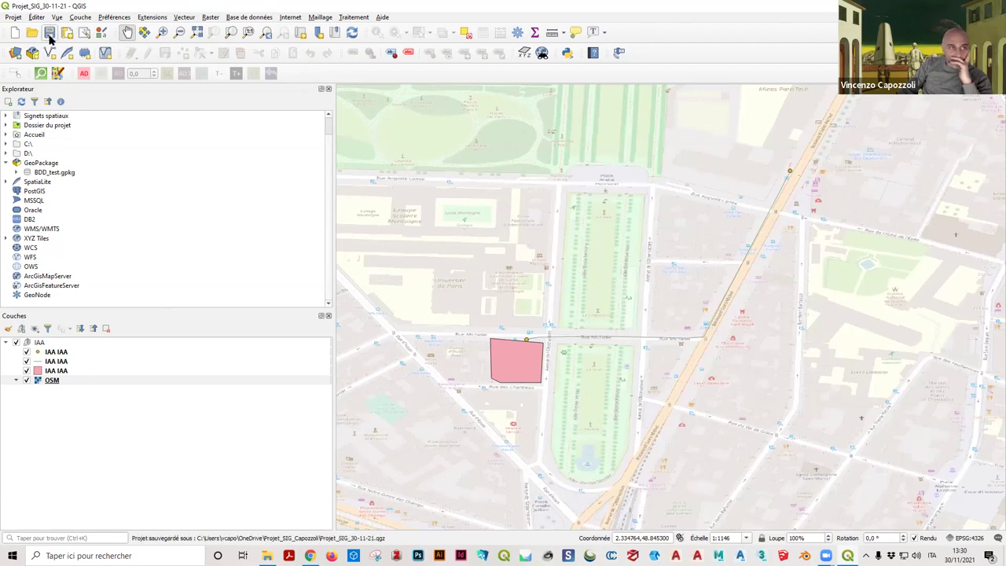
Step: Search all available extensions for "Quickmapservices" in the extension manager
click(152, 17)
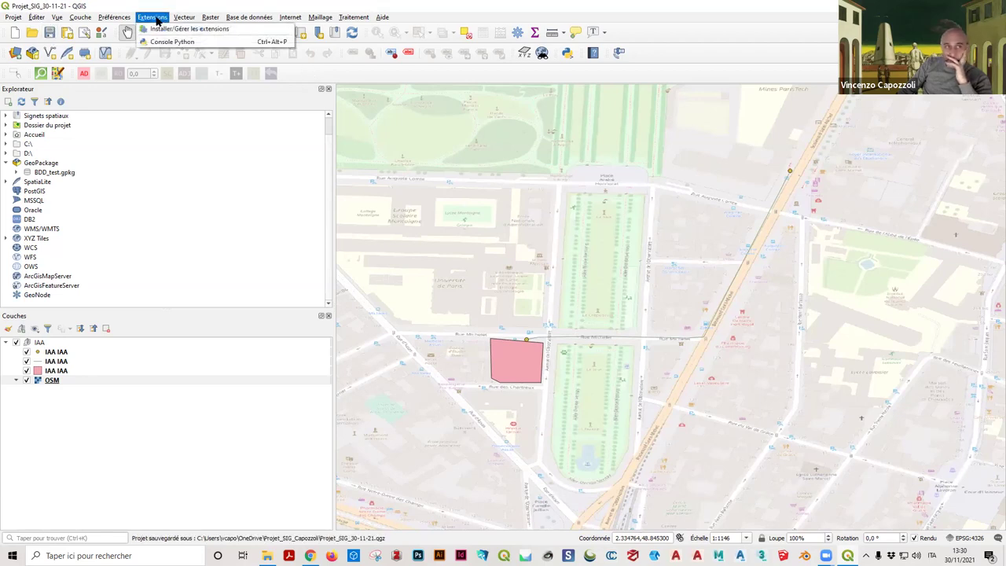
click(157, 29)
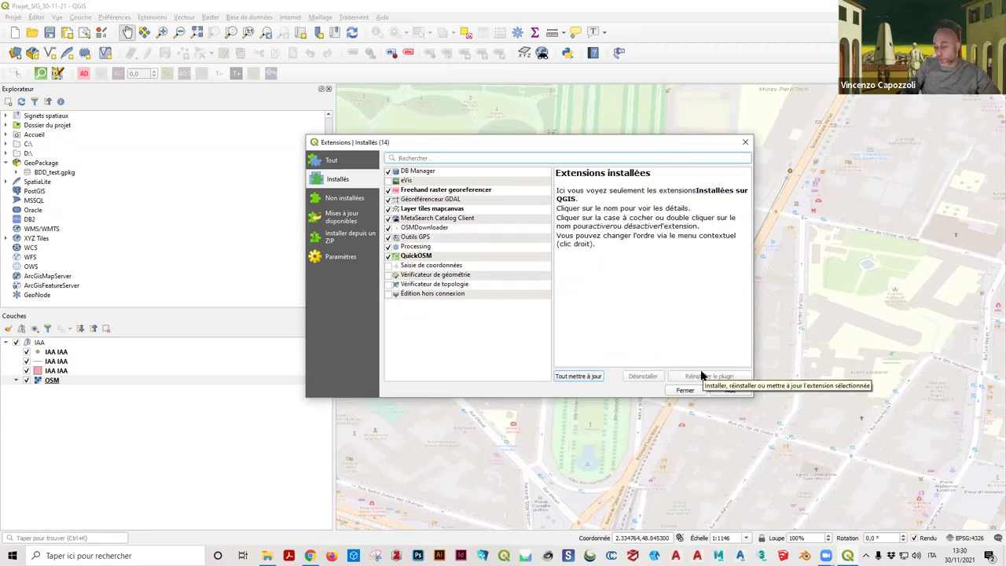
text(Quic)
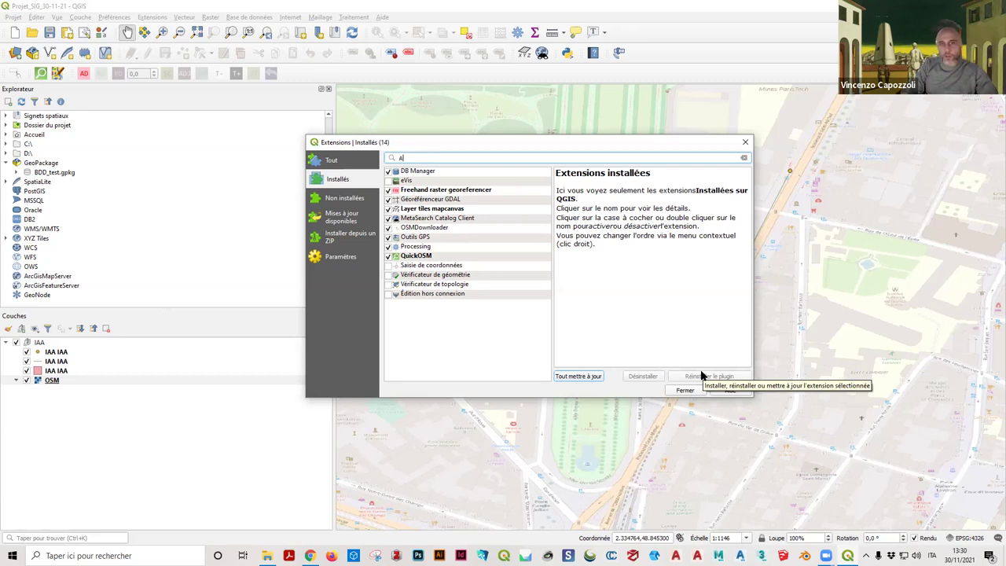
text(kmo)
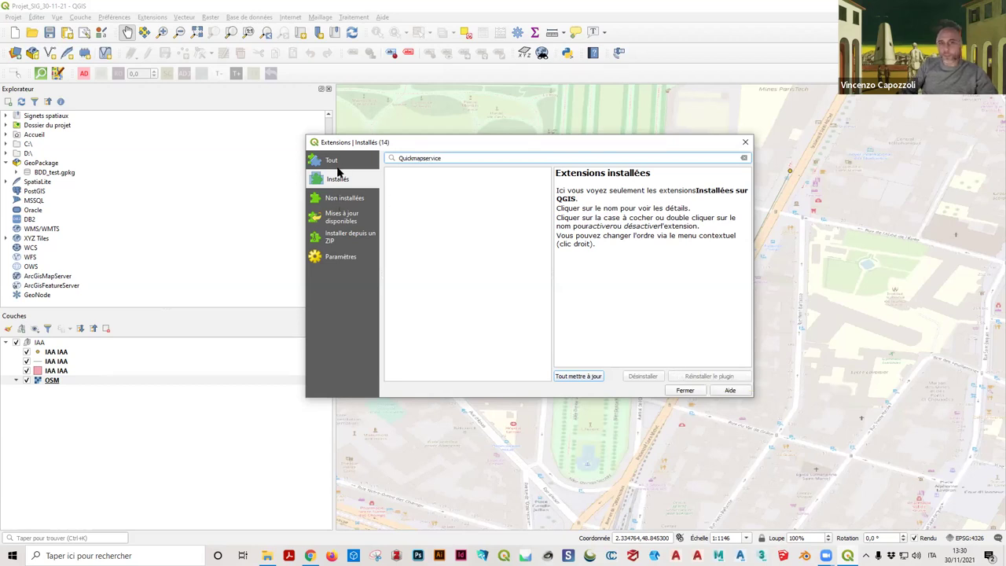
click(350, 162)
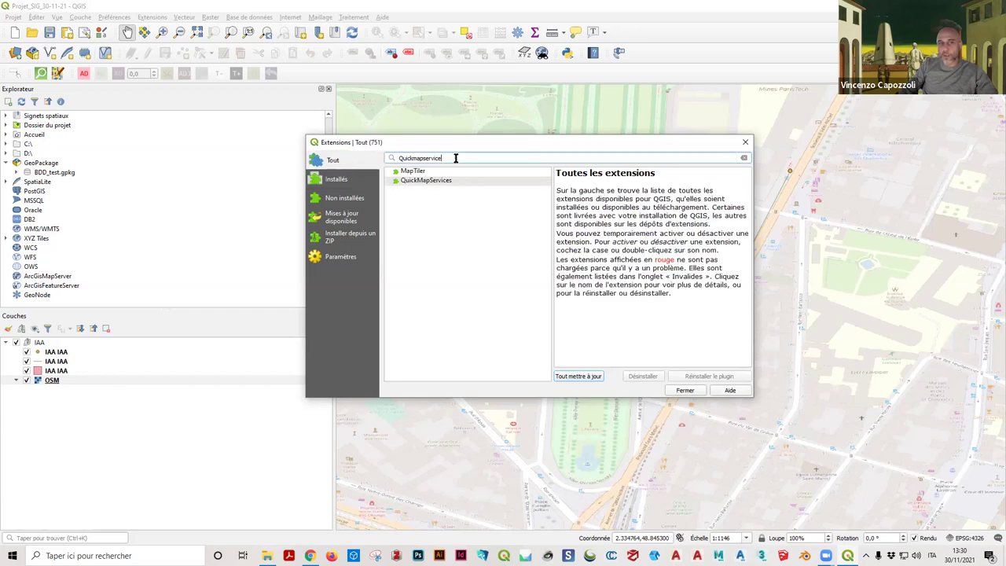
text(s)
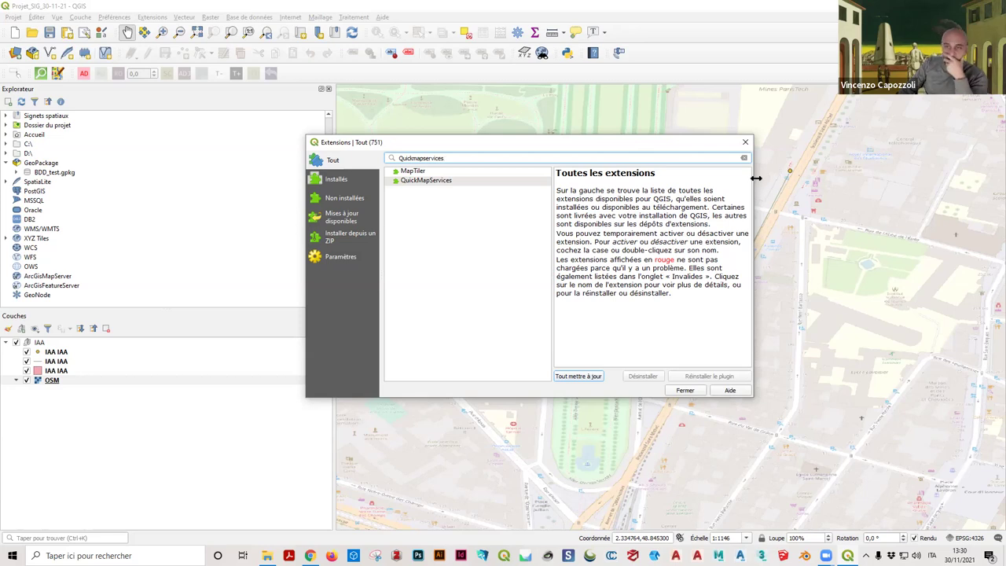
Step: Install the QuickMapServices extension and close the extension manager
drag(756, 179, 728, 181)
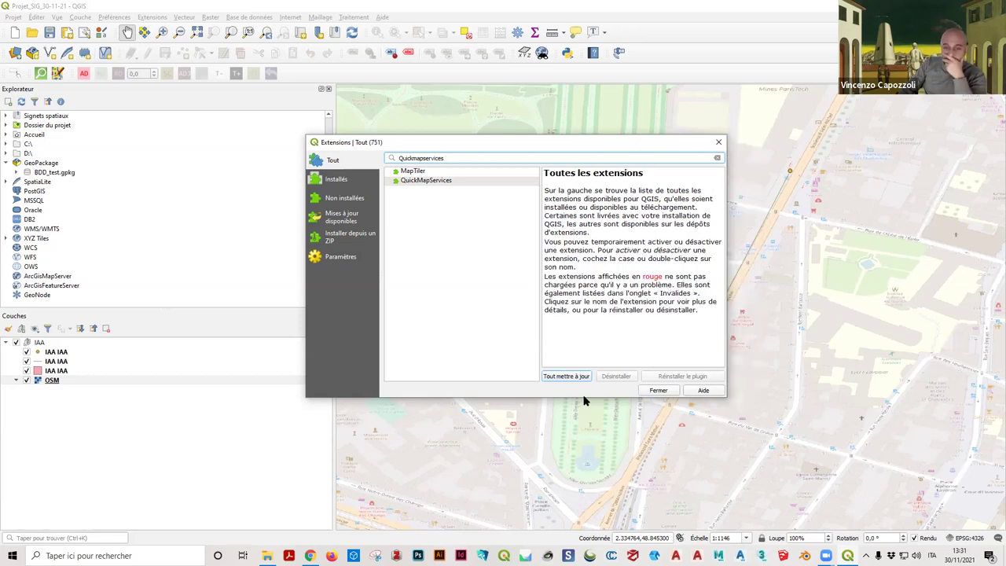
click(434, 182)
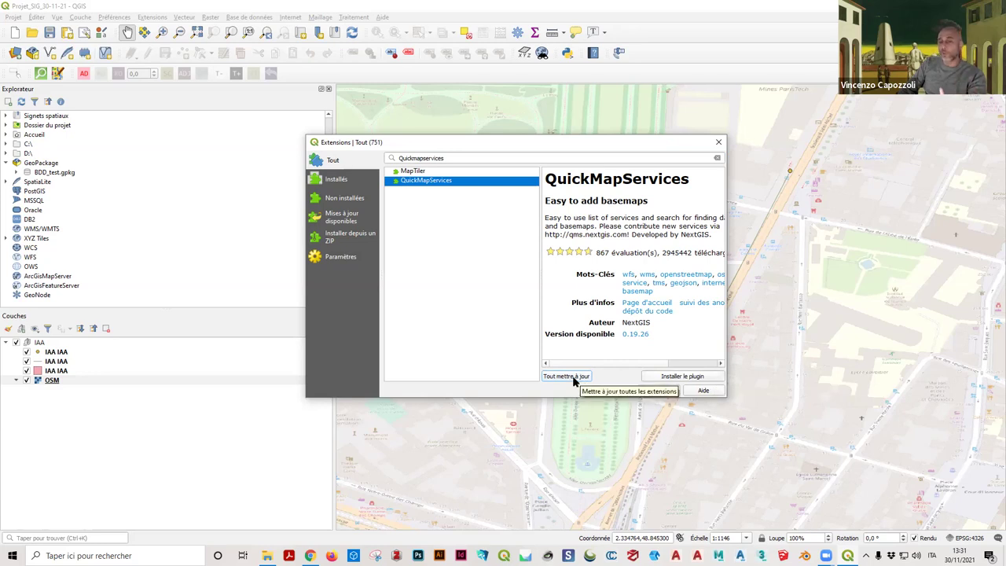
click(680, 377)
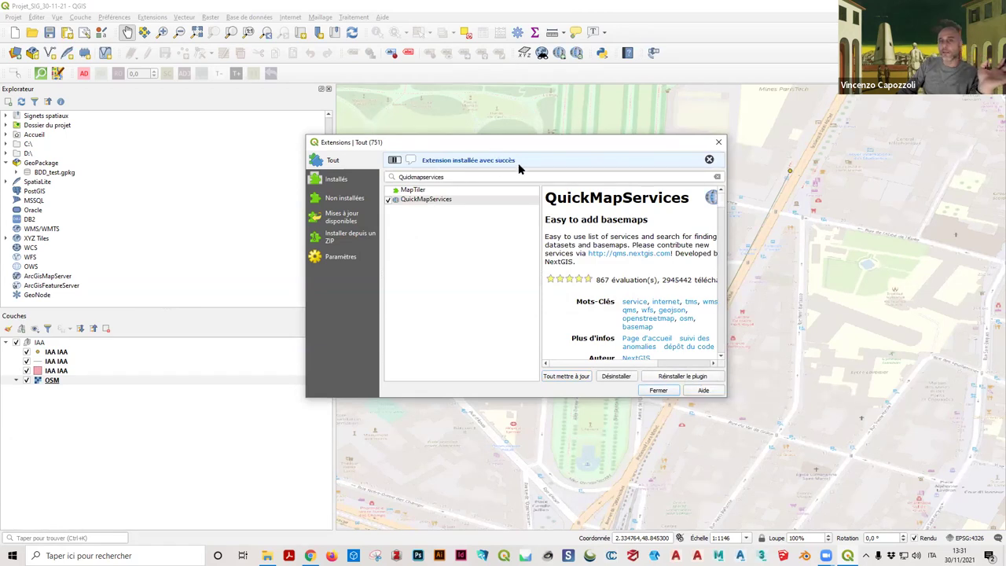
click(716, 143)
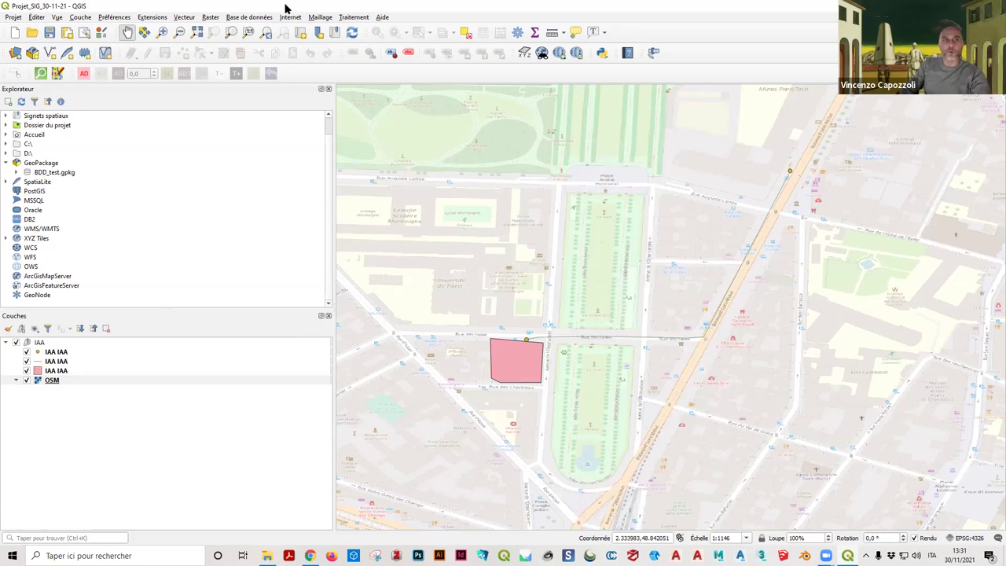
Step: Examine the basemap providers offered by QuickMapServices, including Google, Ukraine Cadastre, OSM and Waze
click(158, 19)
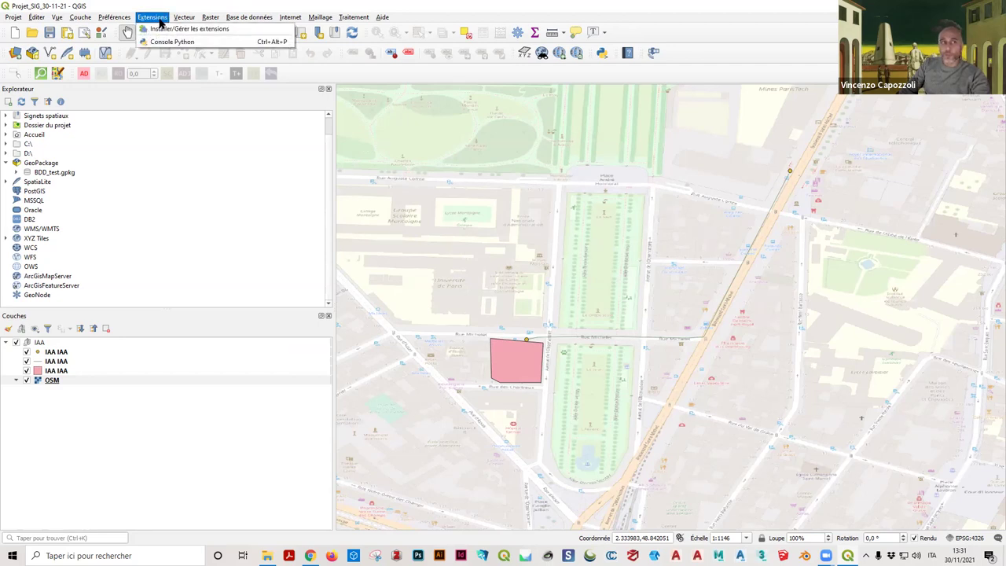
mouse_move(286, 17)
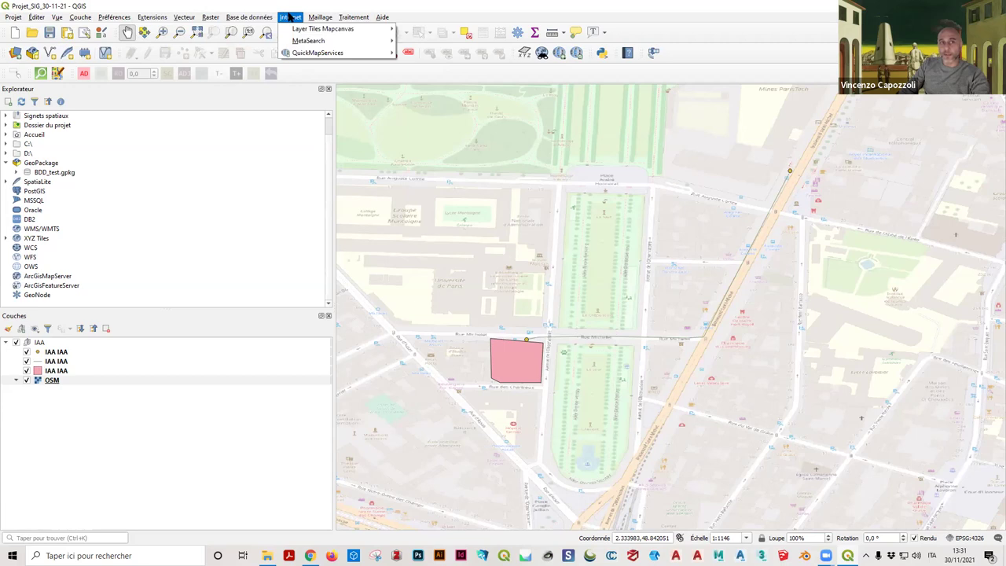
mouse_move(288, 53)
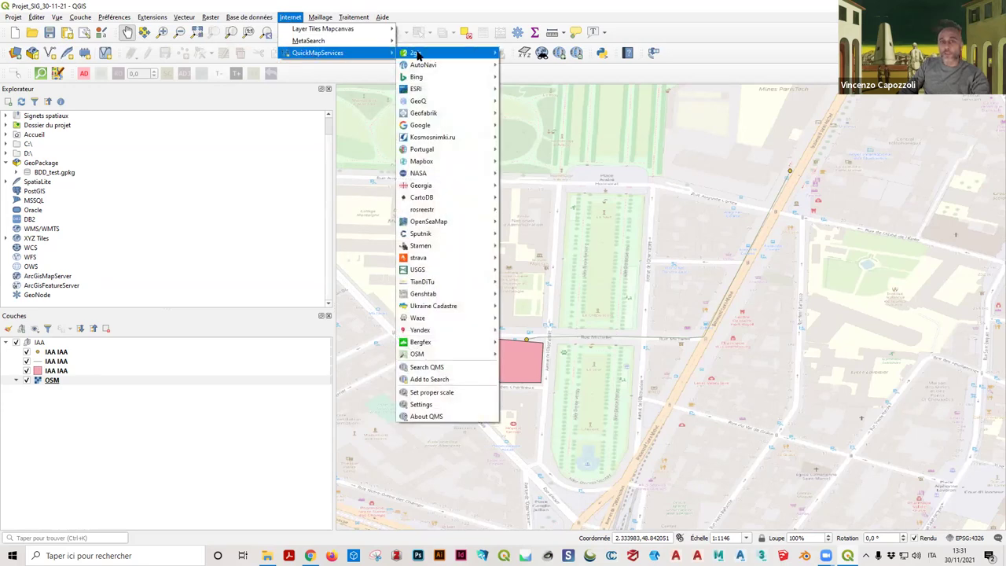
mouse_move(426, 305)
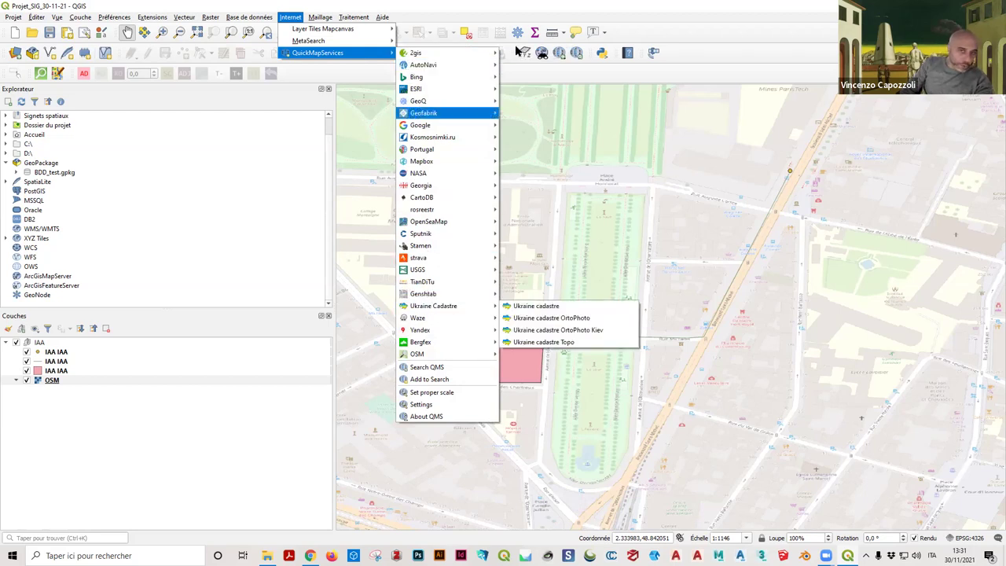
mouse_move(479, 126)
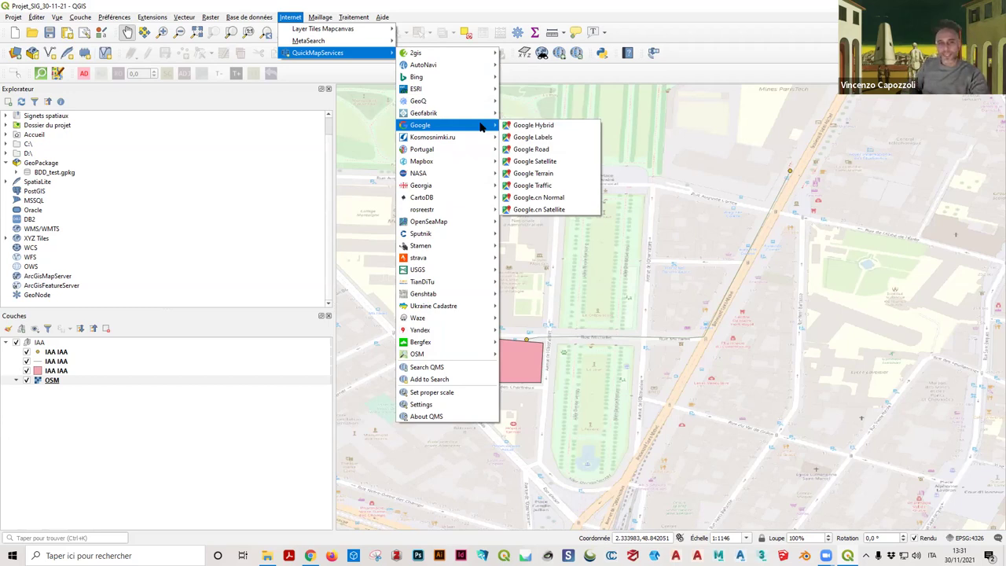
mouse_move(444, 175)
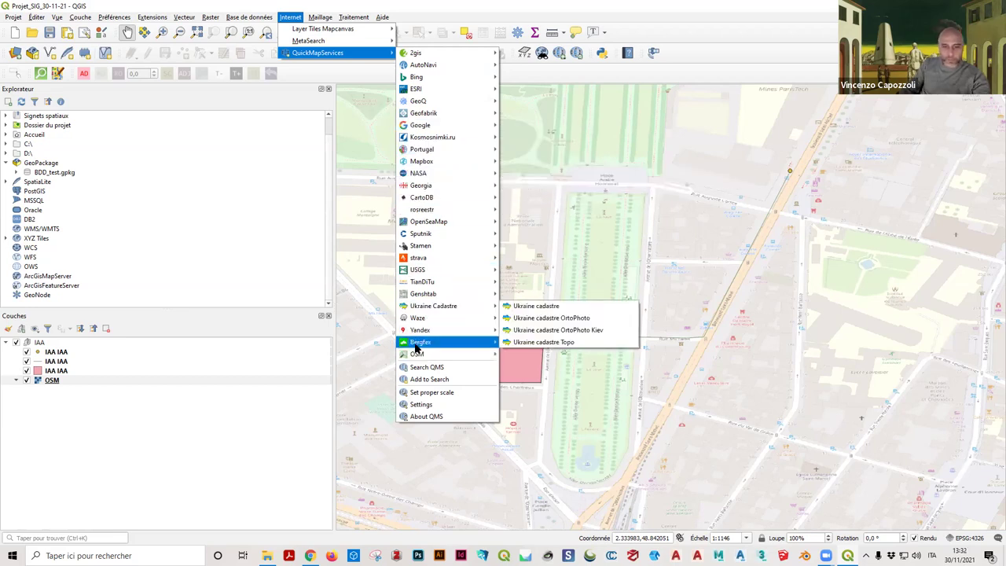
mouse_move(442, 349)
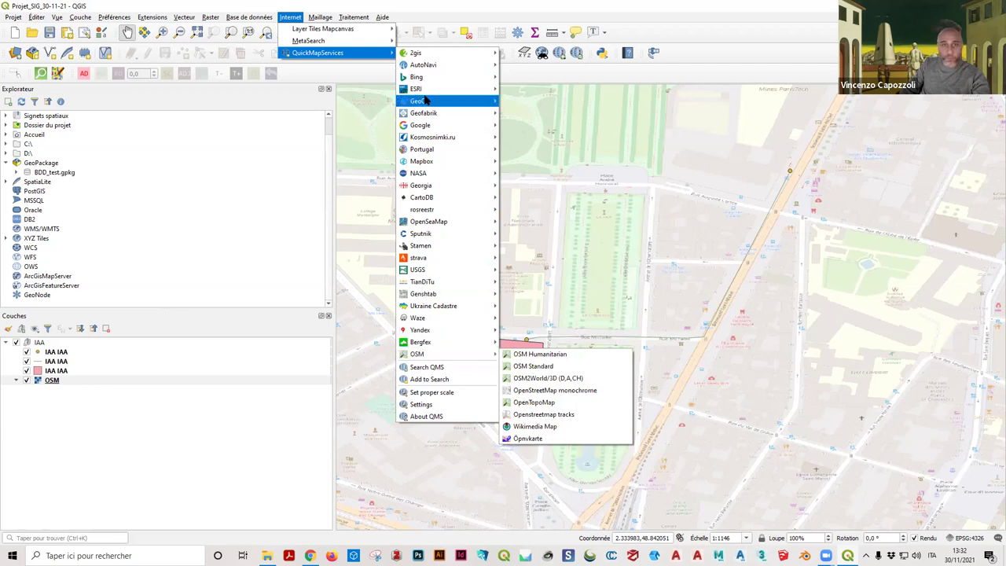
mouse_move(420, 114)
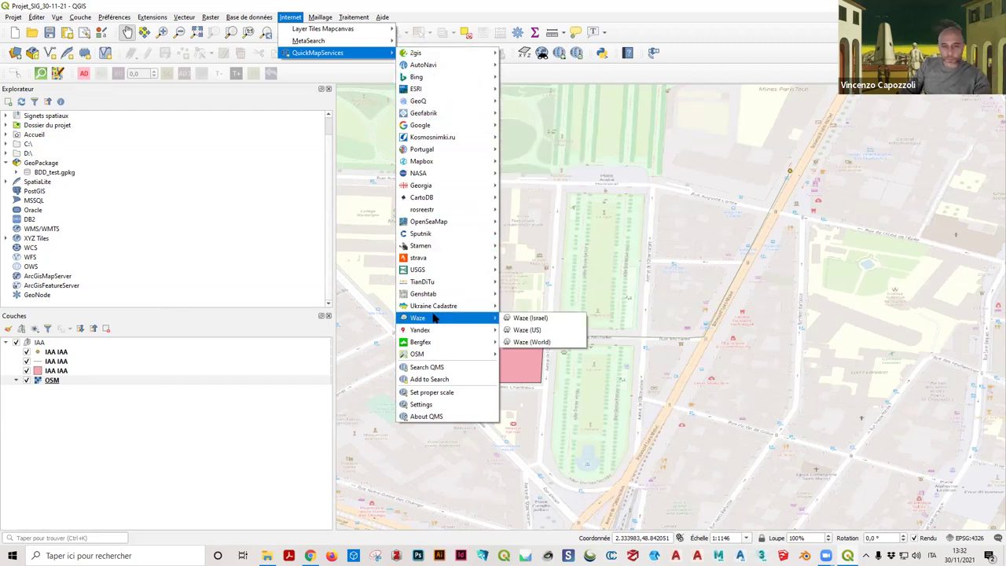
Step: Download the contributed services pack from the QuickMapServices settings
click(451, 405)
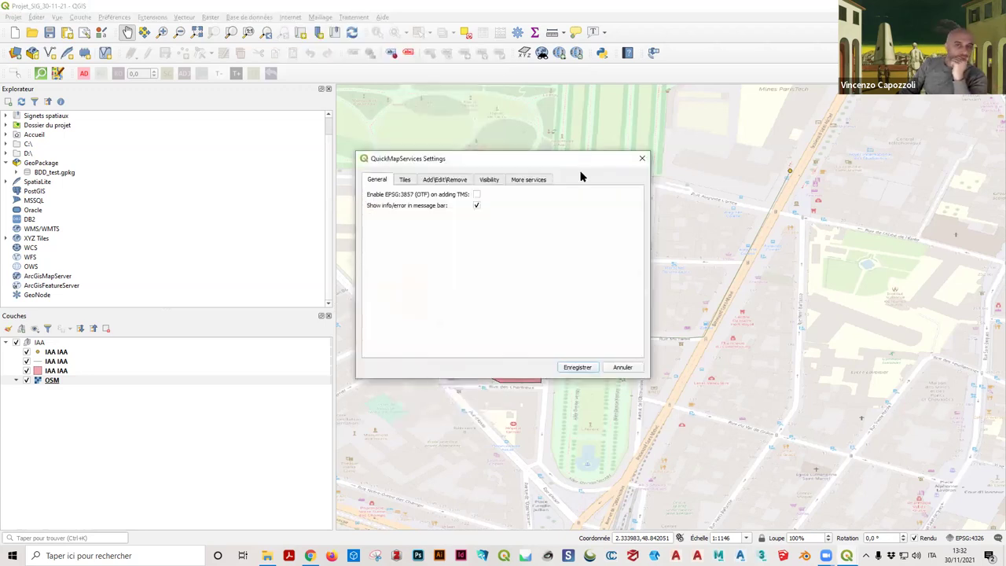
click(534, 181)
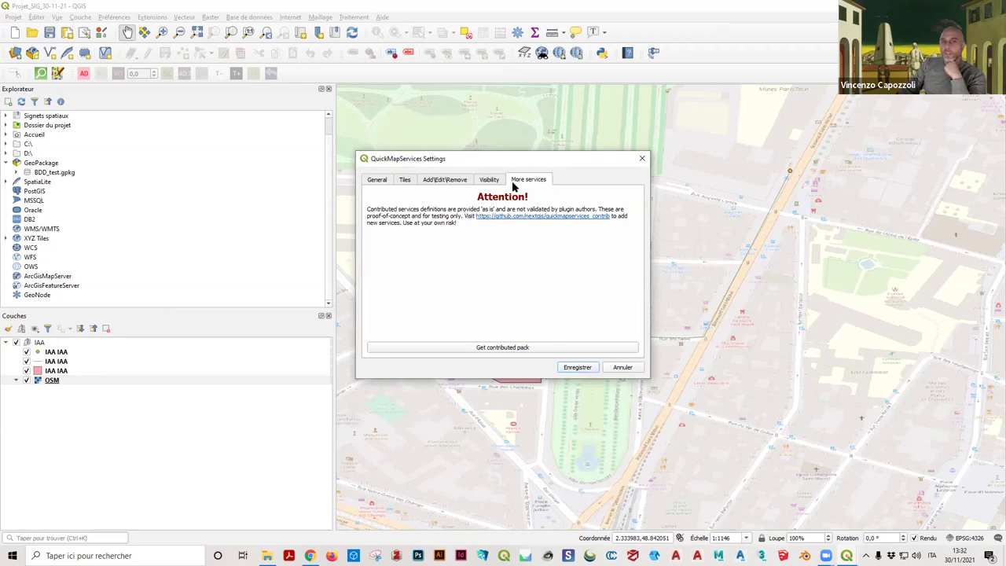
click(531, 347)
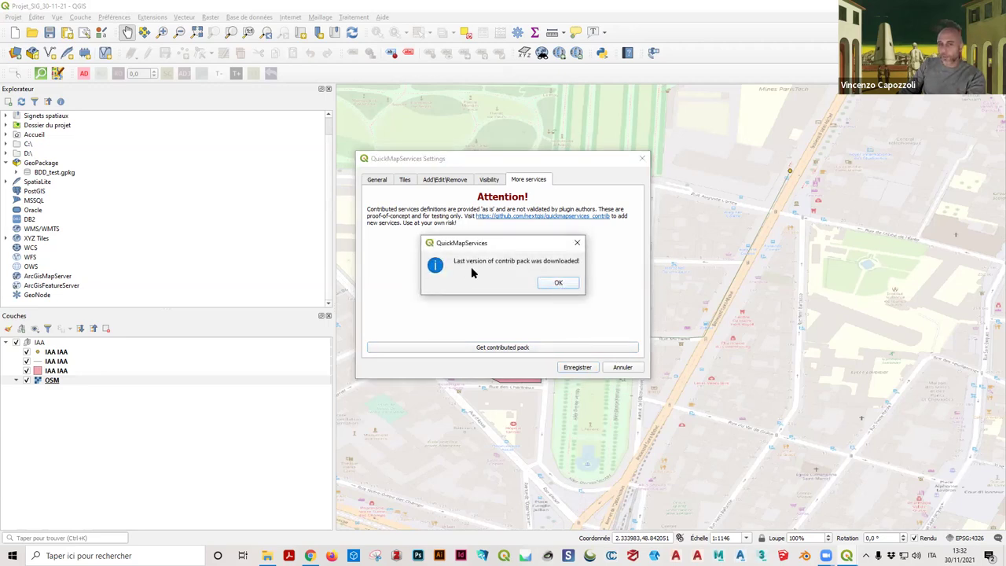
Step: Save the QuickMapServices settings with the contributed services pack
click(558, 284)
click(574, 367)
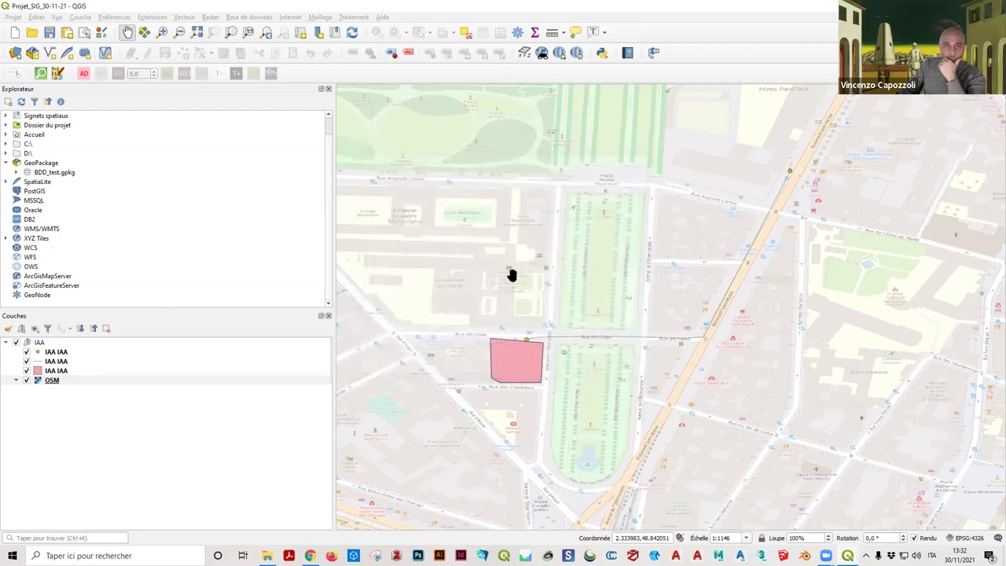
Step: Add the Google Satellite basemap from QuickMapServices and move the OSM layer out of the IAA group, beneath it
click(291, 18)
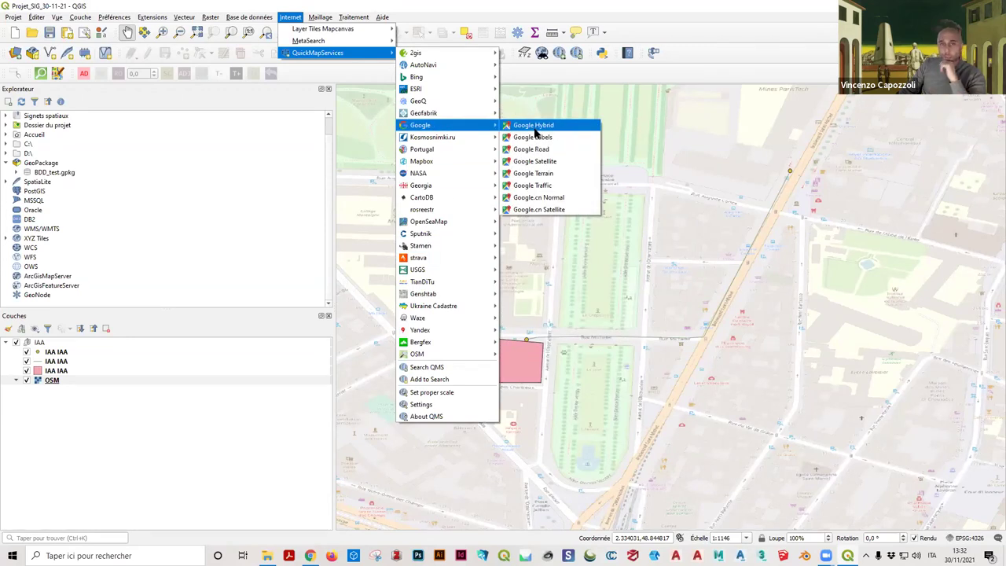
click(549, 161)
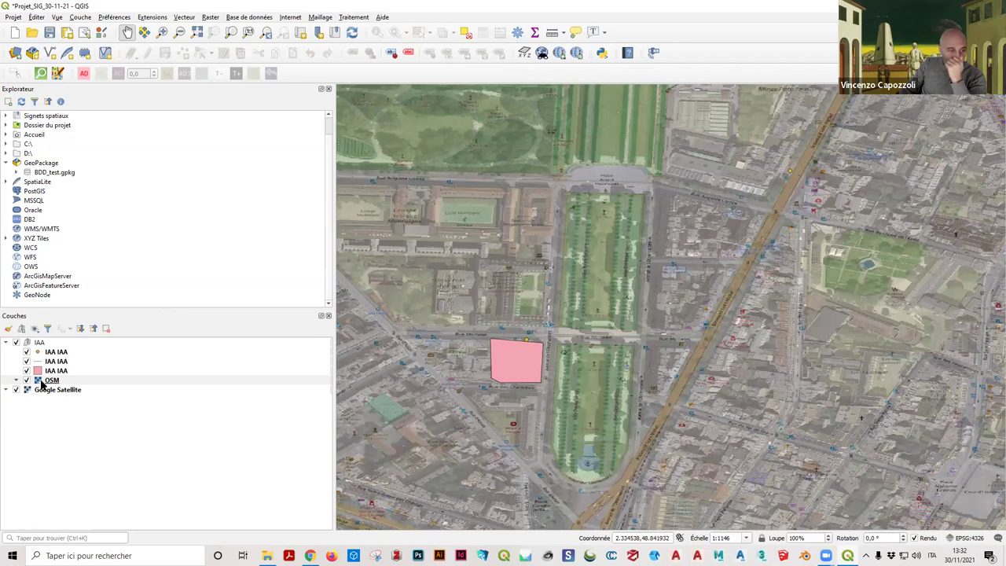
drag(49, 382, 26, 405)
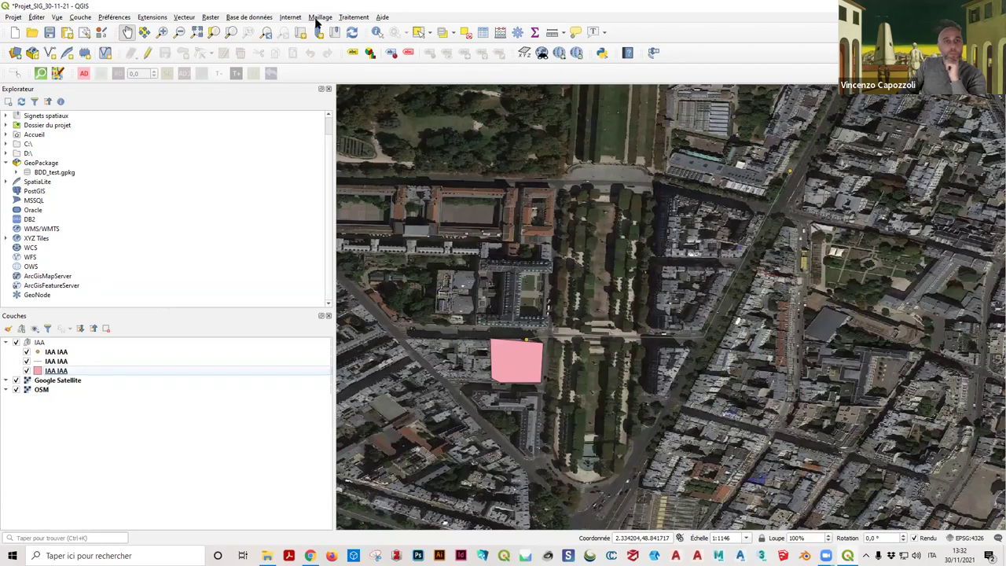
Step: Add the ESRI Satellite basemap, try it above Google Satellite, and place it below OSM in the layer order
click(290, 17)
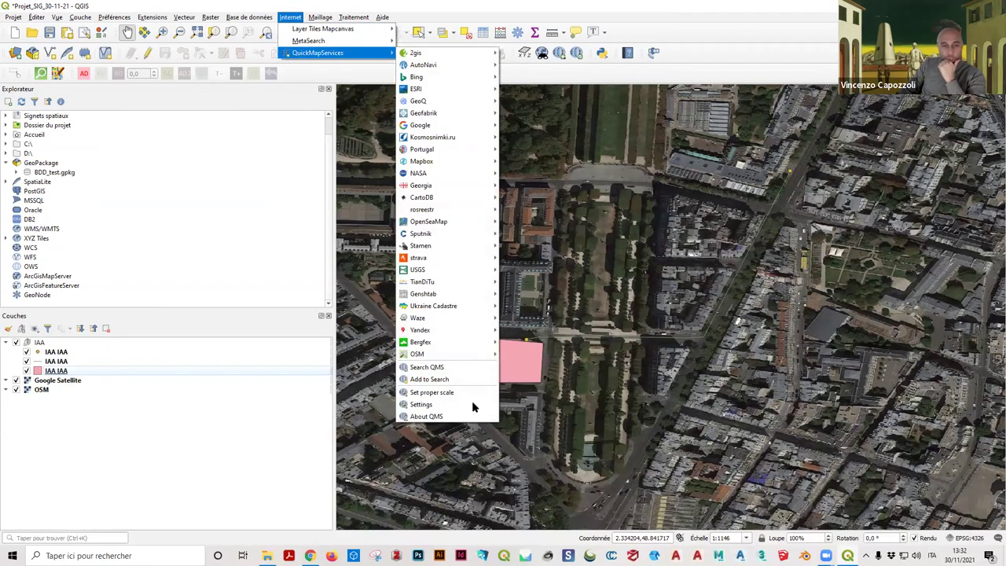
mouse_move(461, 129)
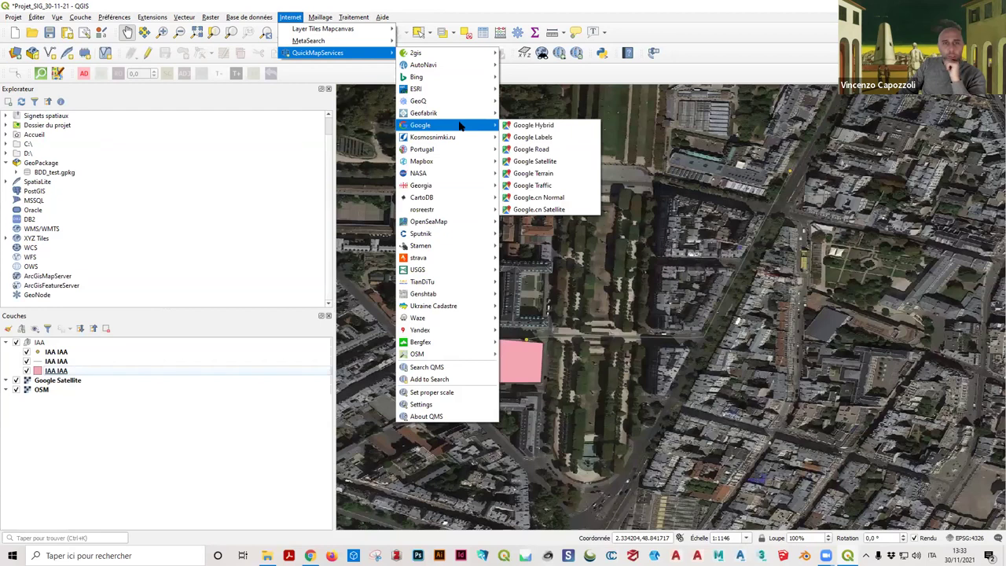
mouse_move(467, 91)
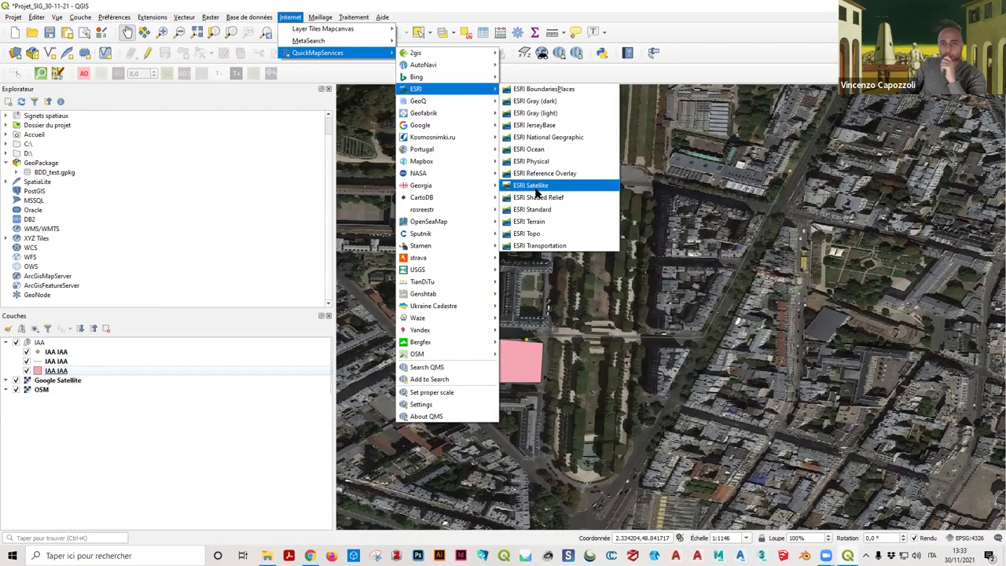
click(539, 186)
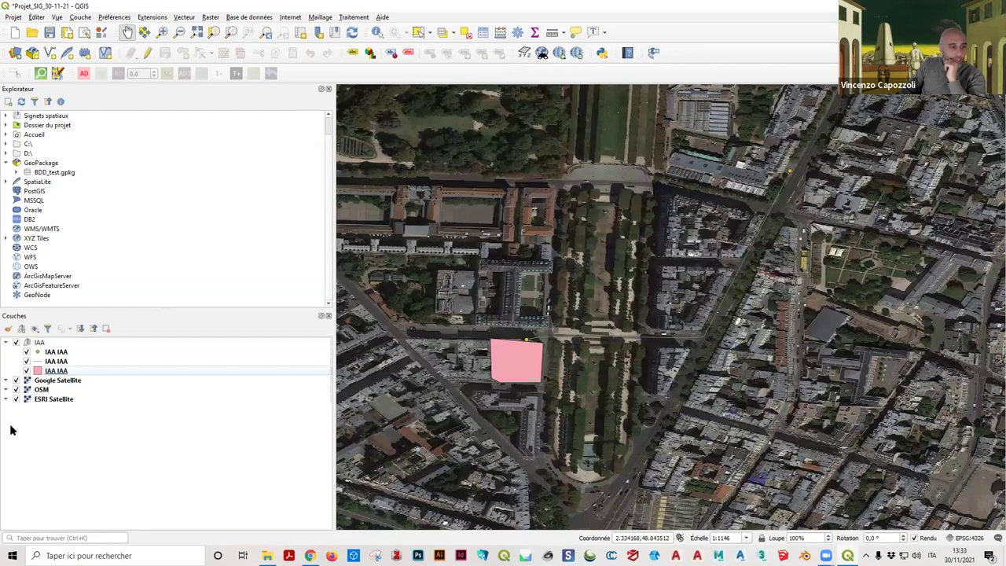
drag(50, 399, 35, 378)
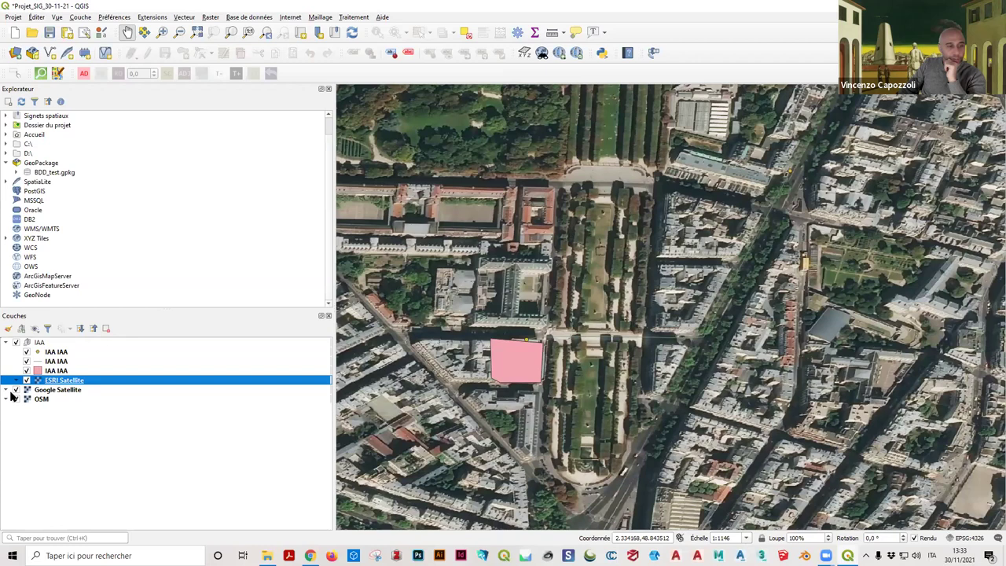
drag(47, 380, 47, 406)
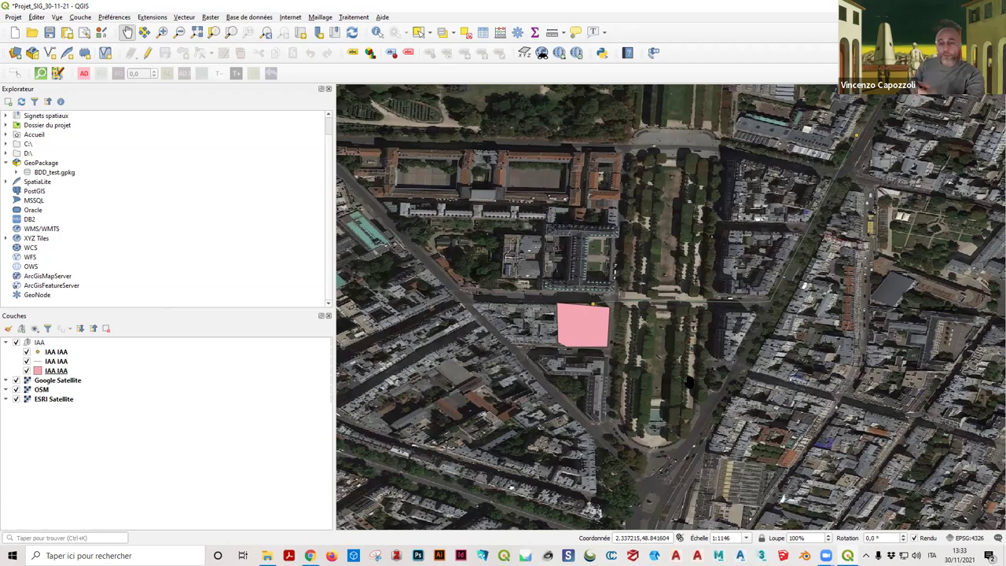
Step: Hide the IAA polygon and line layers to inspect the building on the Google Satellite imagery
scroll(597, 244, up, 2)
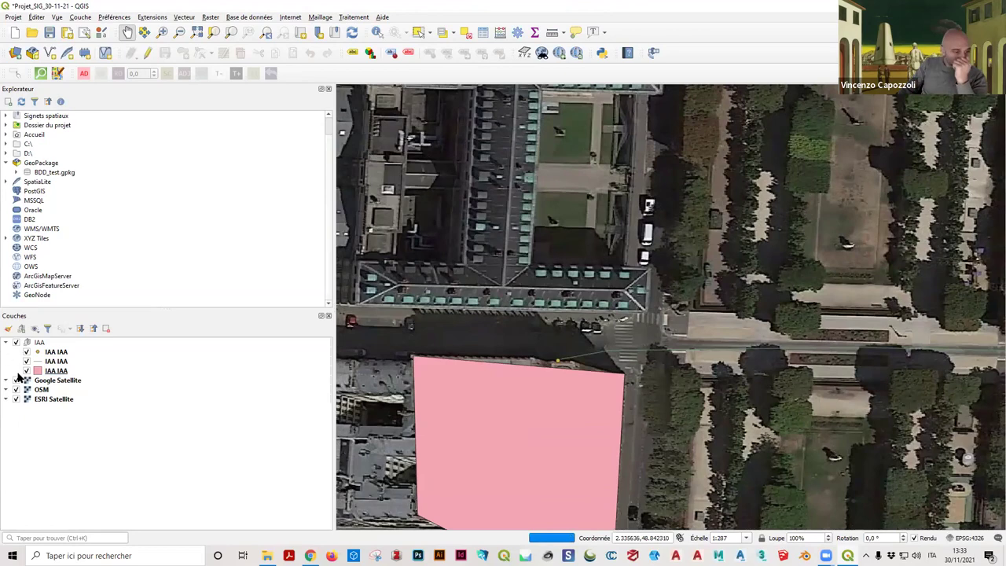
click(26, 370)
click(26, 361)
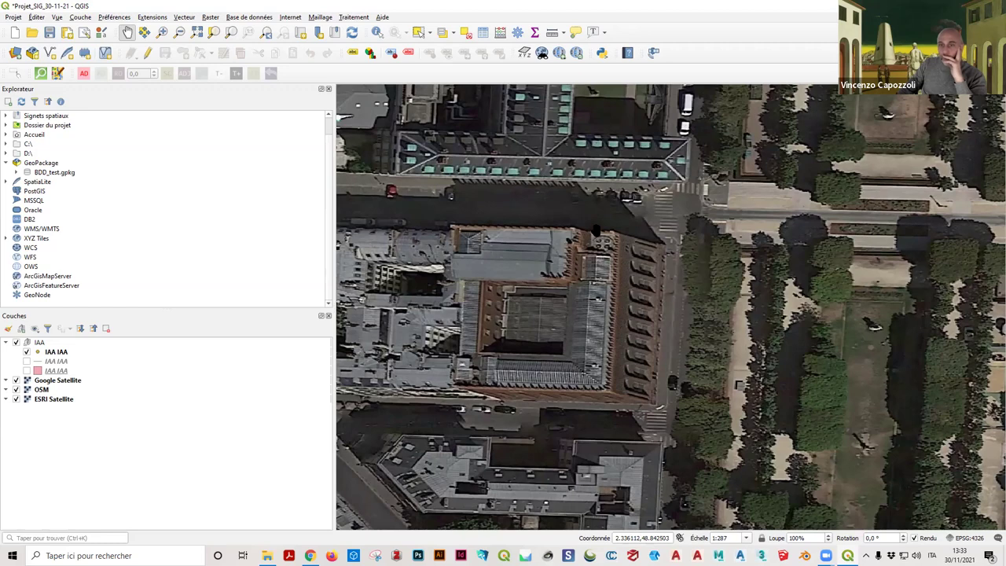
scroll(618, 297, down, 1)
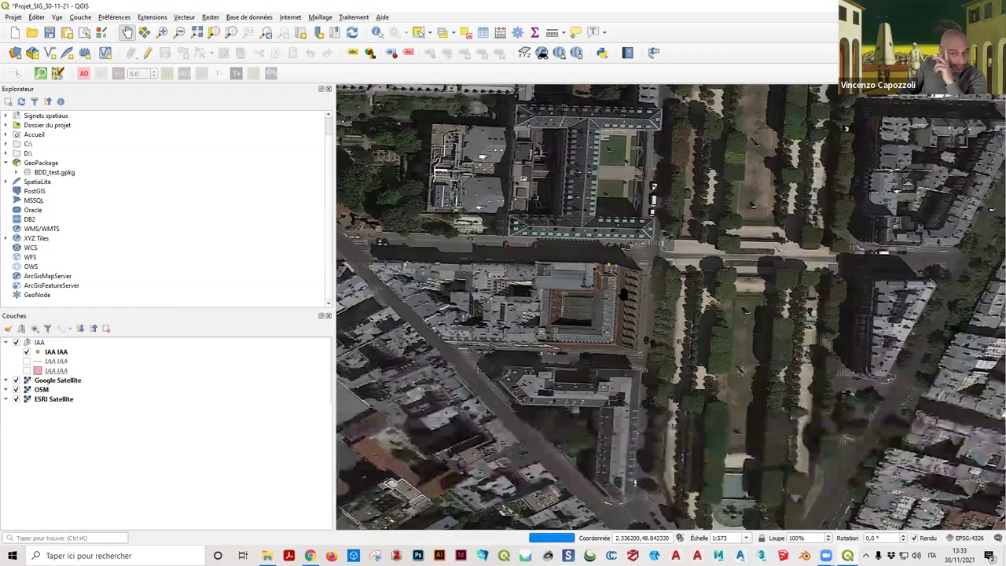
scroll(618, 297, down, 1)
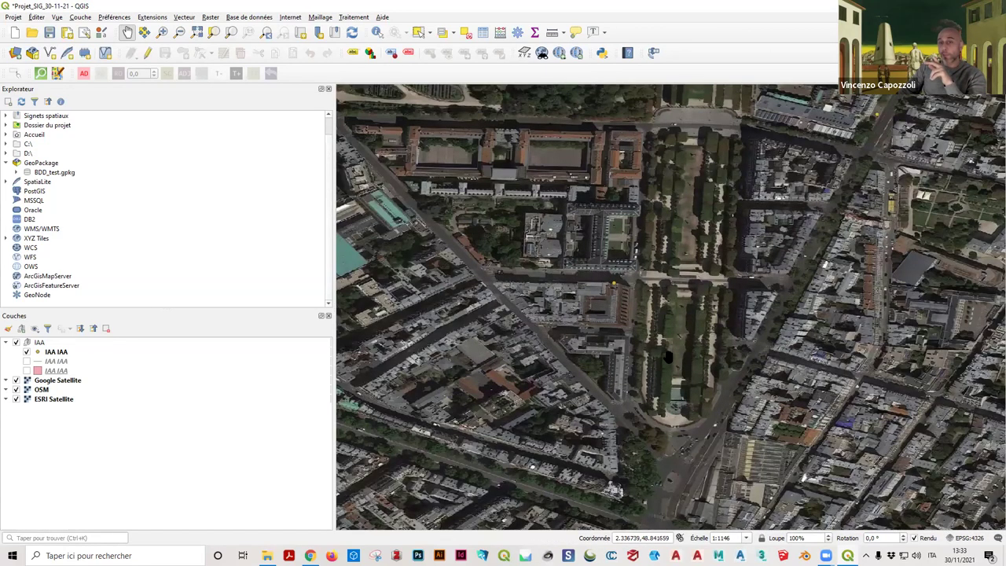
scroll(619, 242, up, 2)
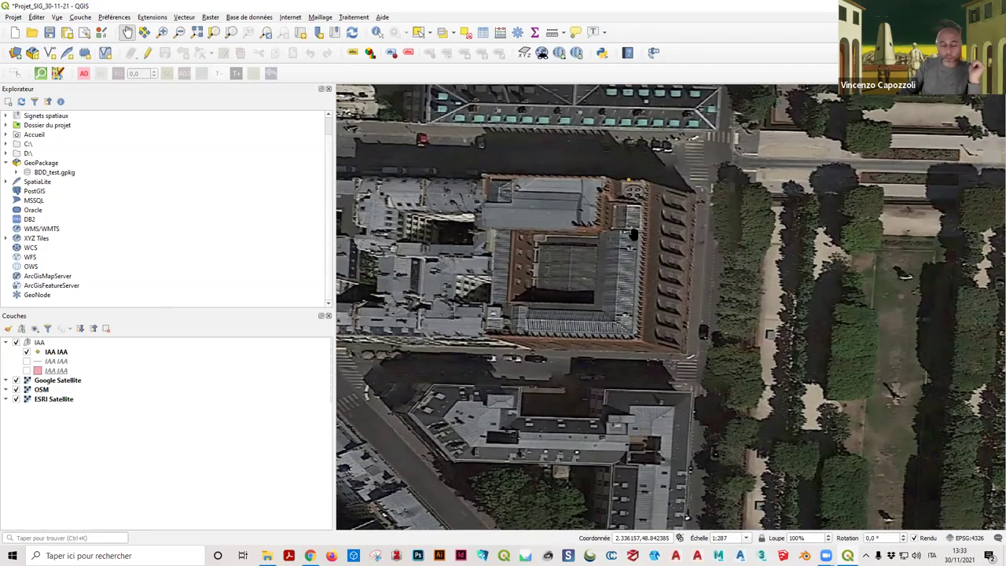
Step: Hide the OSM and Google Satellite layers to display the ESRI Satellite imagery at a scale of 1:573
click(15, 389)
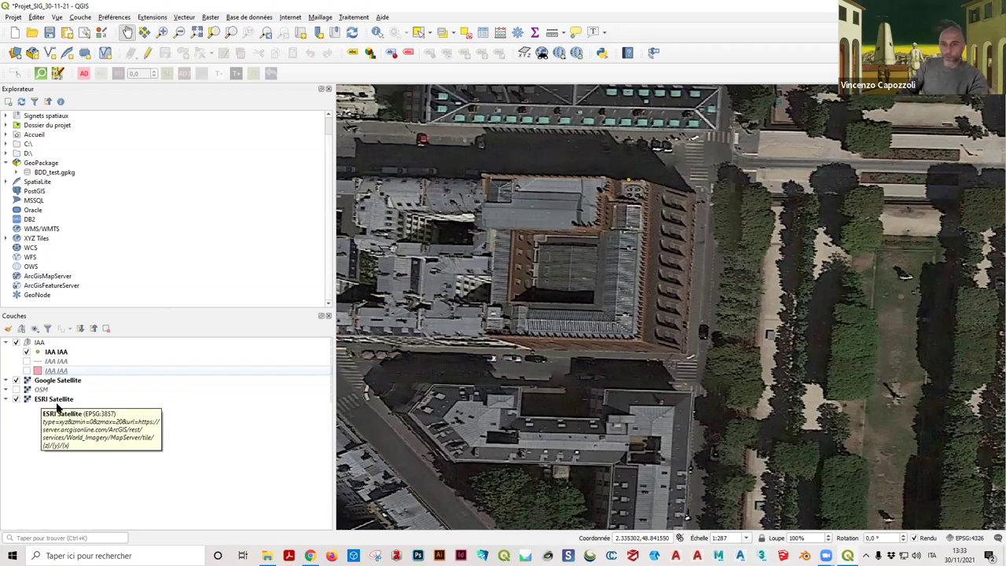
click(16, 381)
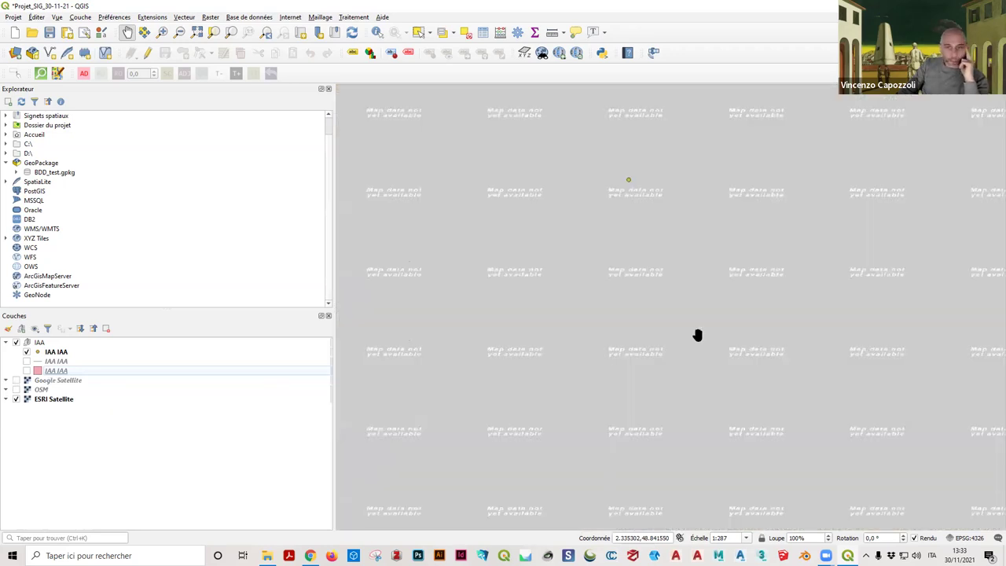
scroll(681, 307, up, 1)
scroll(672, 315, up, 1)
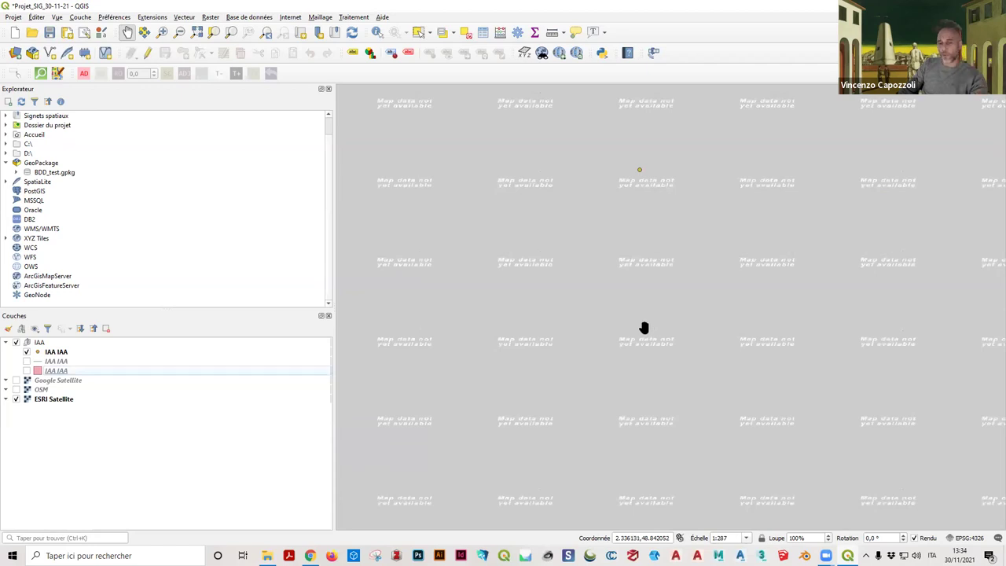
scroll(644, 327, down, 1)
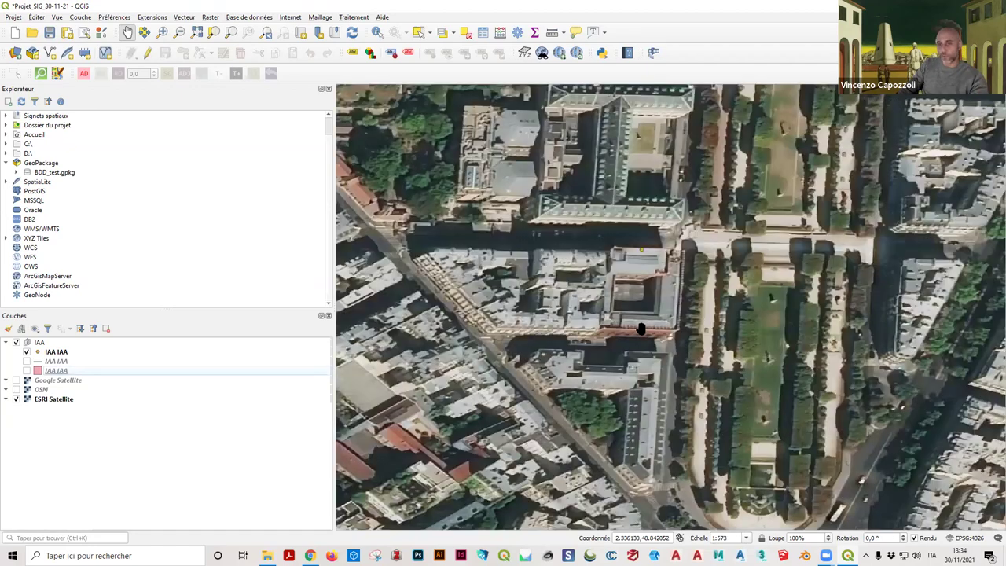
Step: Compare the Google Satellite and ESRI Satellite imagery around the building by switching Google Satellite on and off
click(16, 381)
click(16, 381)
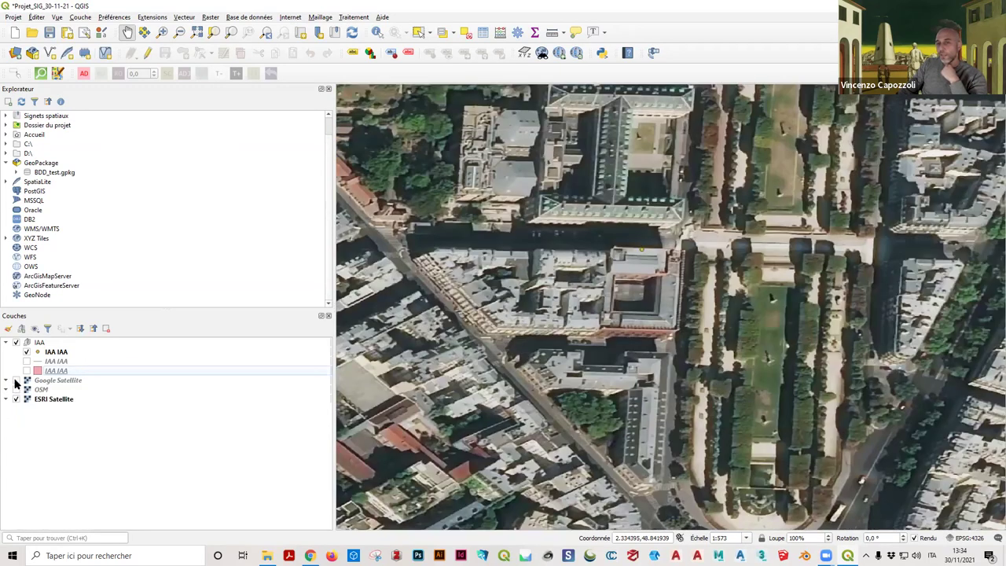
click(15, 381)
click(15, 381)
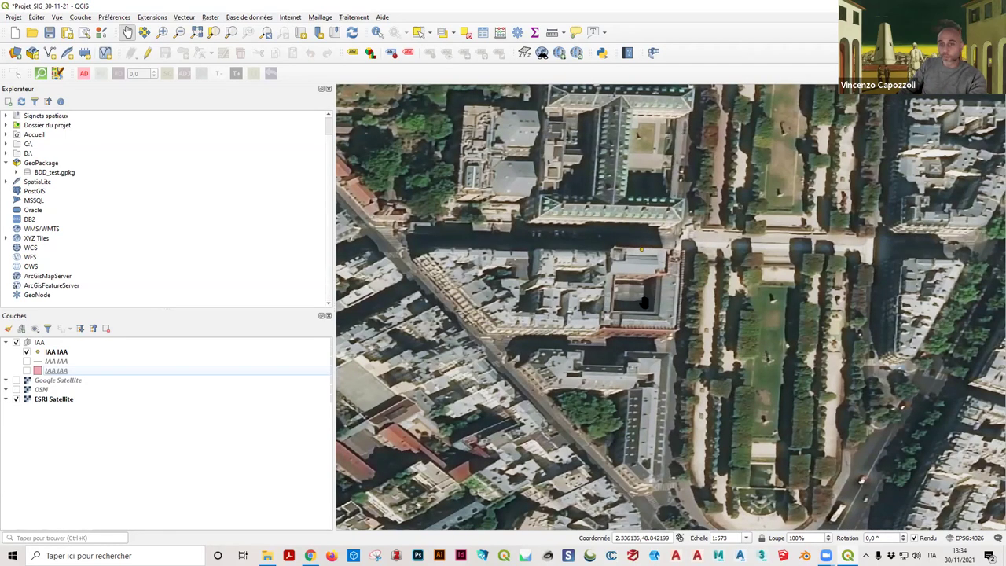
click(16, 380)
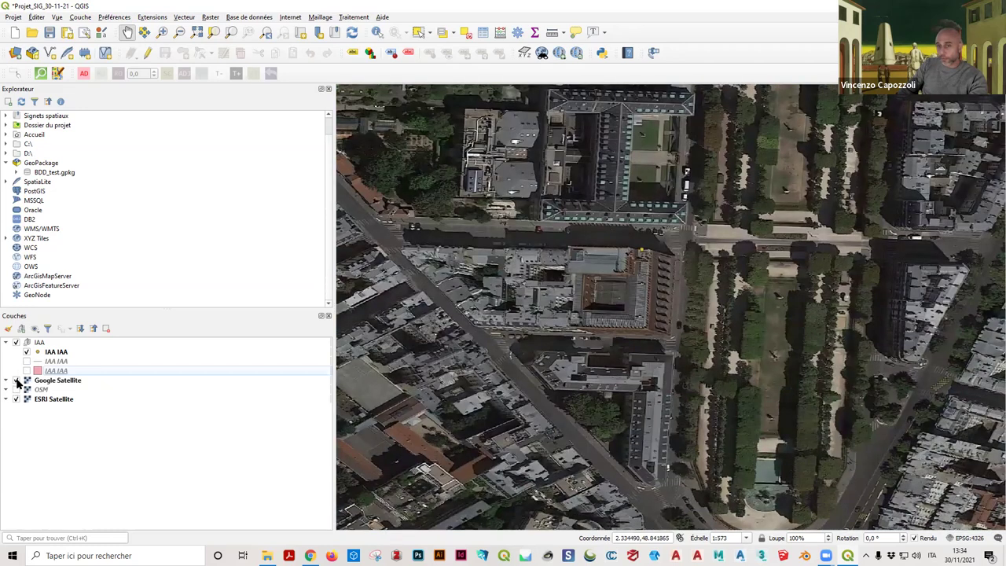
click(16, 380)
click(16, 381)
click(17, 380)
click(17, 381)
click(16, 380)
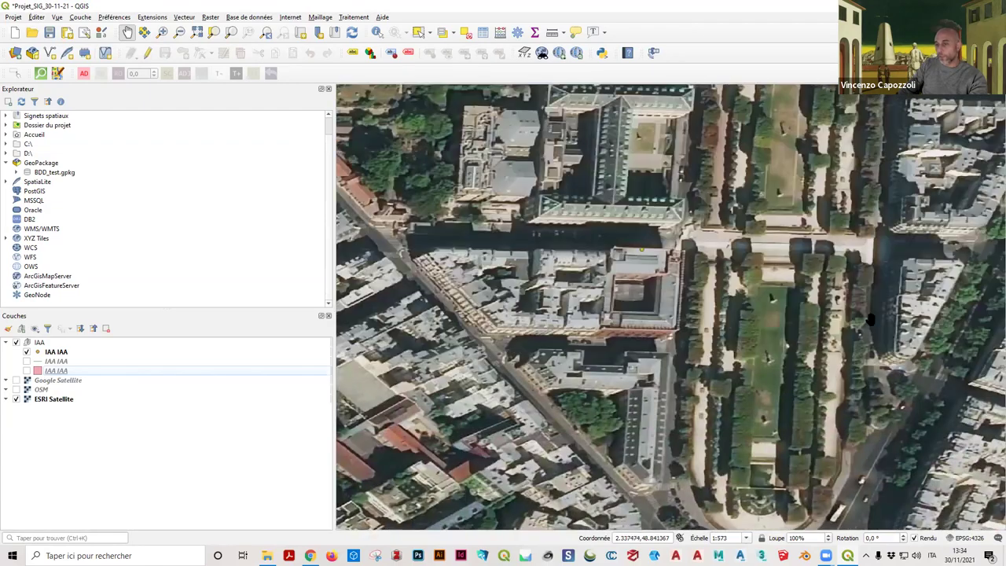
Step: Save the project with ESRI Satellite as the only visible basemap
scroll(806, 228, down, 1)
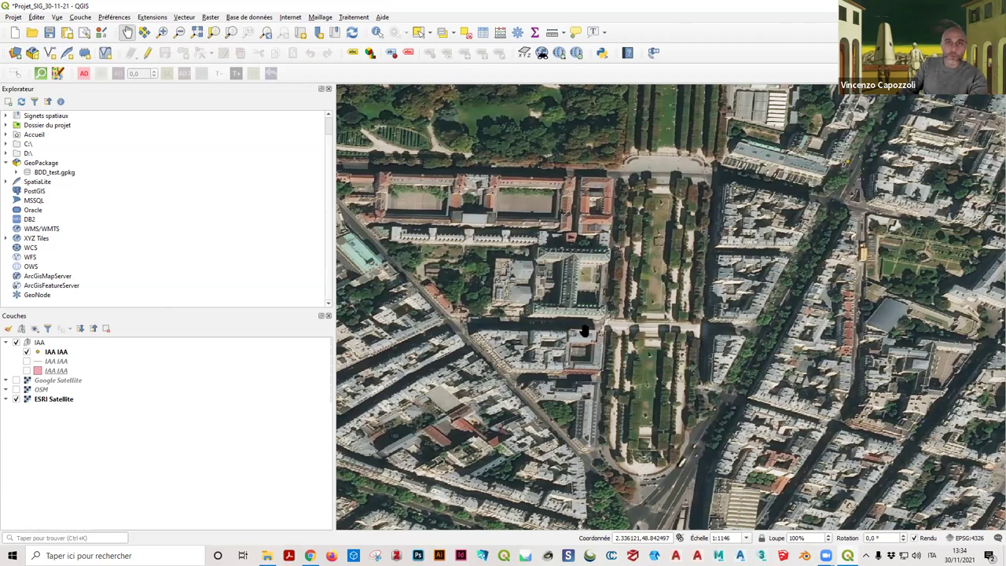
scroll(584, 330, up, 1)
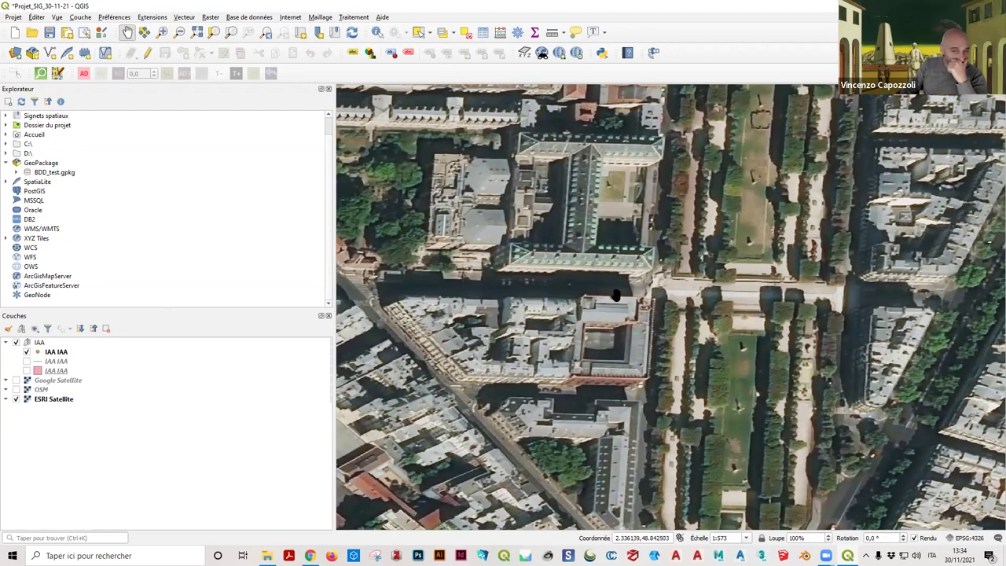
scroll(613, 318, down, 1)
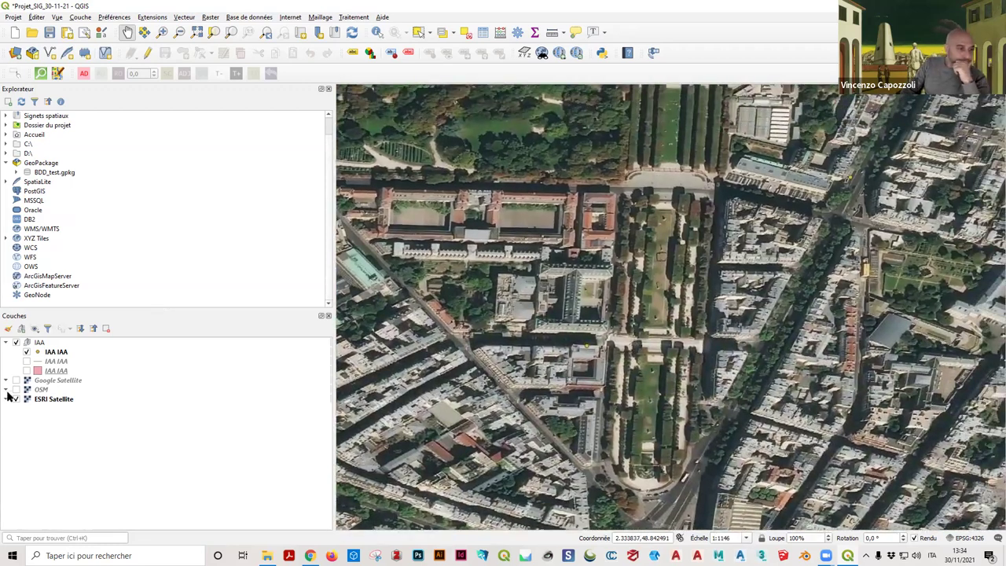
mouse_move(580, 255)
mouse_down()
mouse_move(684, 228)
mouse_move(599, 261)
mouse_up()
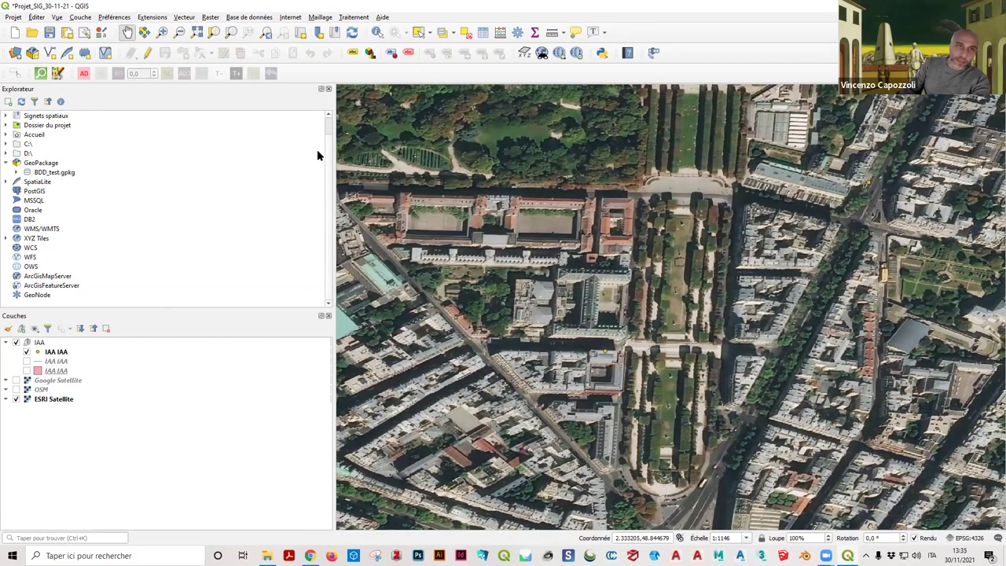
click(49, 32)
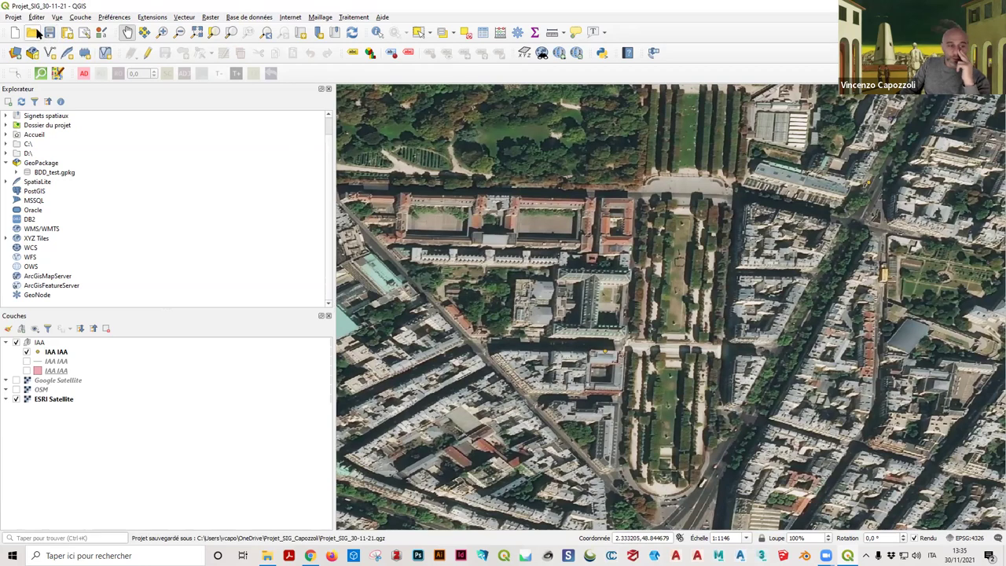
Step: Create a layer group named Orthophotos and move it out of the IAA group to the top level
click(9, 328)
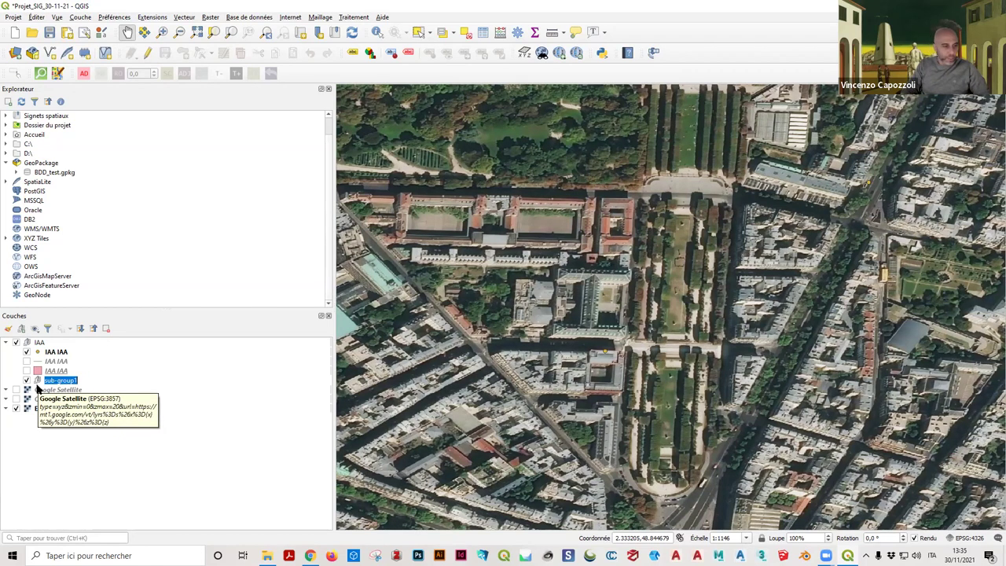
text(Orthophotos)
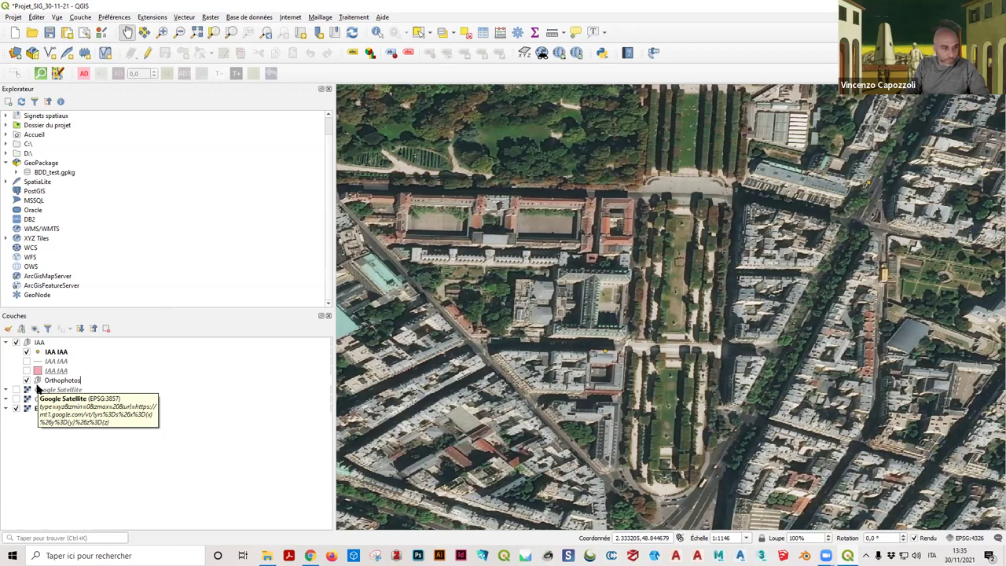
key(Return)
click(45, 381)
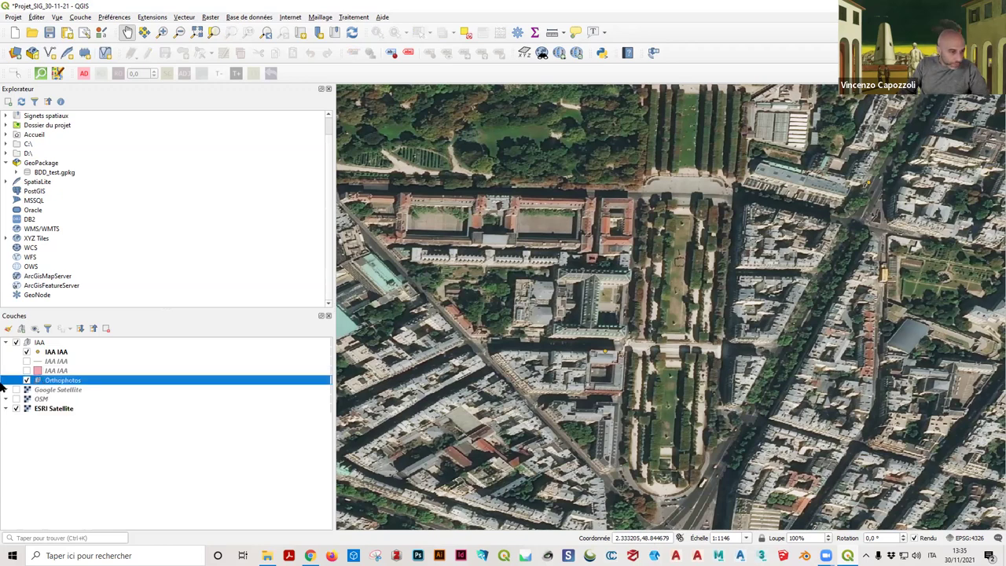
drag(2, 388, 15, 390)
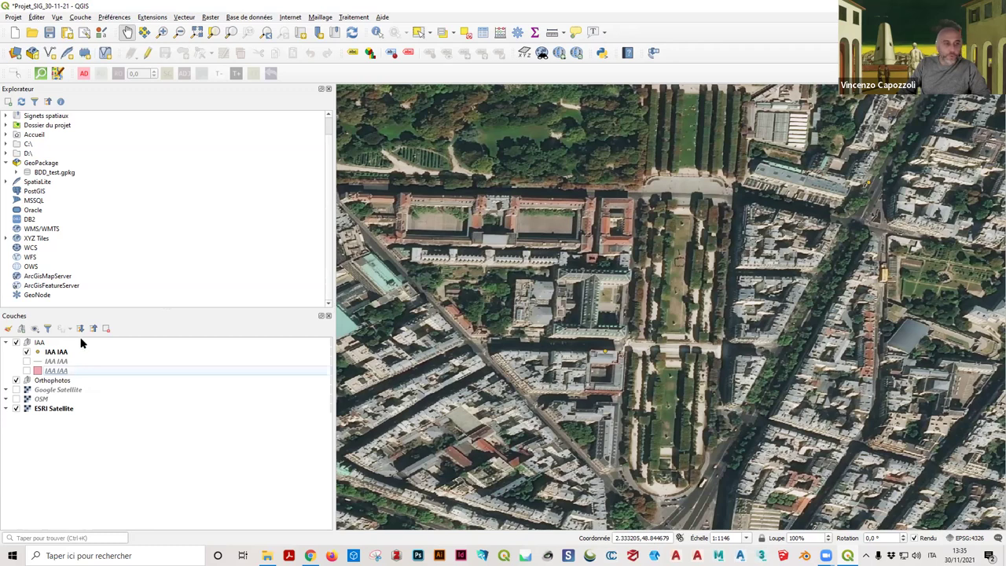
Step: Collapse the IAA group and move the Google Satellite and ESRI Satellite layers into the Orthophotos group
click(7, 343)
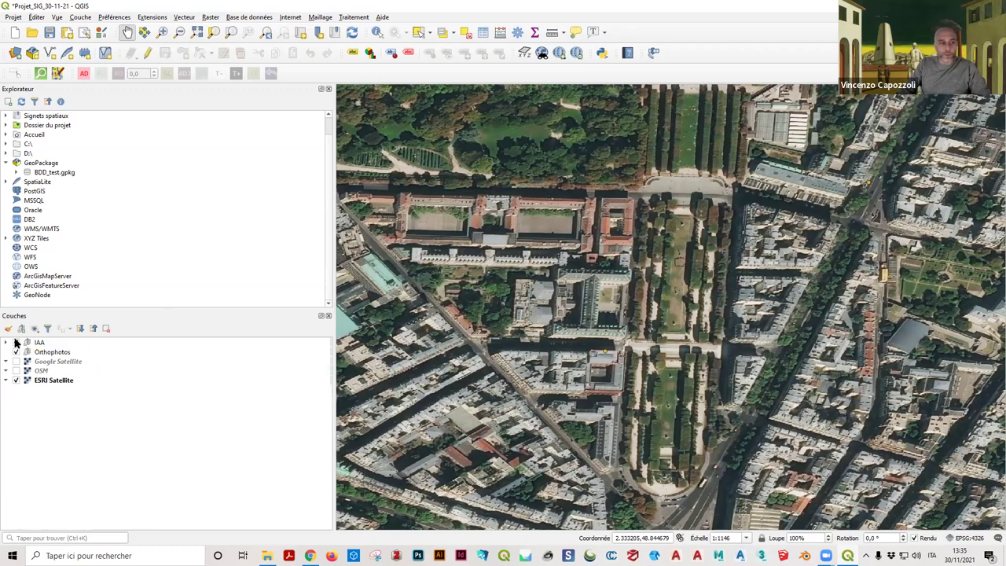
click(49, 361)
mouse_move(48, 361)
mouse_down()
mouse_move(61, 356)
mouse_move(13, 393)
mouse_move(41, 377)
mouse_move(49, 357)
mouse_up()
click(37, 370)
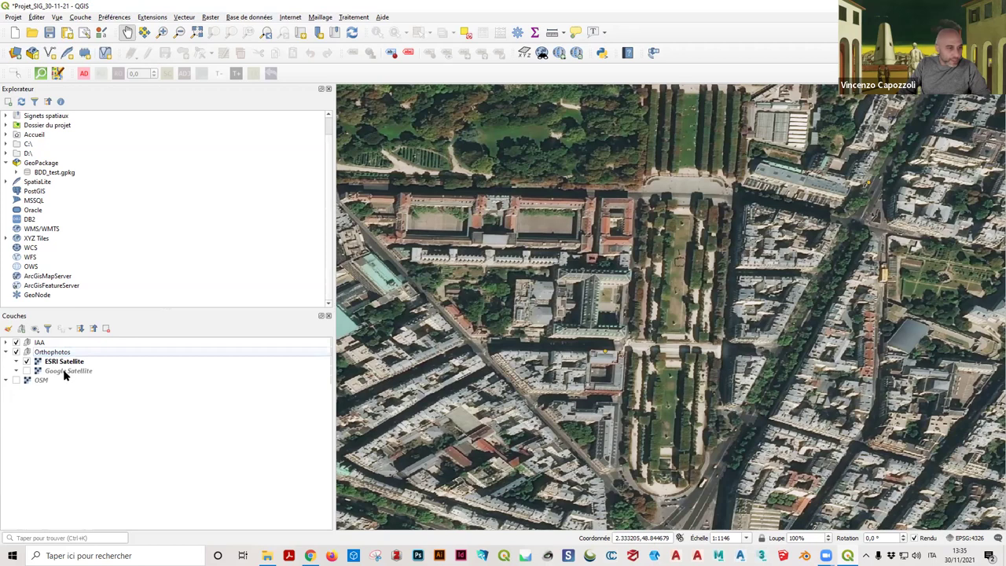
click(31, 371)
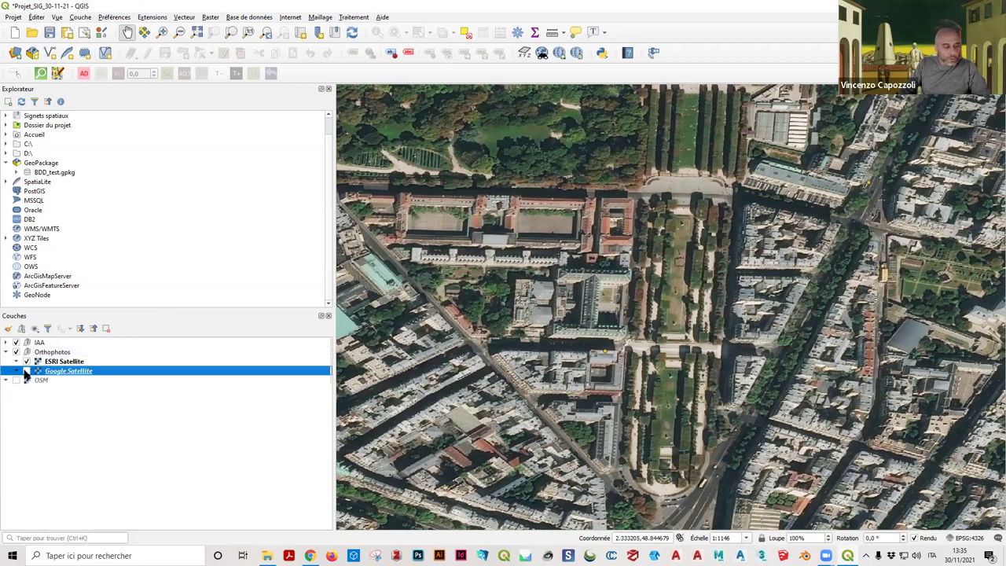
Step: Compare the ESRI Satellite and Google Satellite layers by toggling their visibility, leave both switched on, and save the project
click(28, 362)
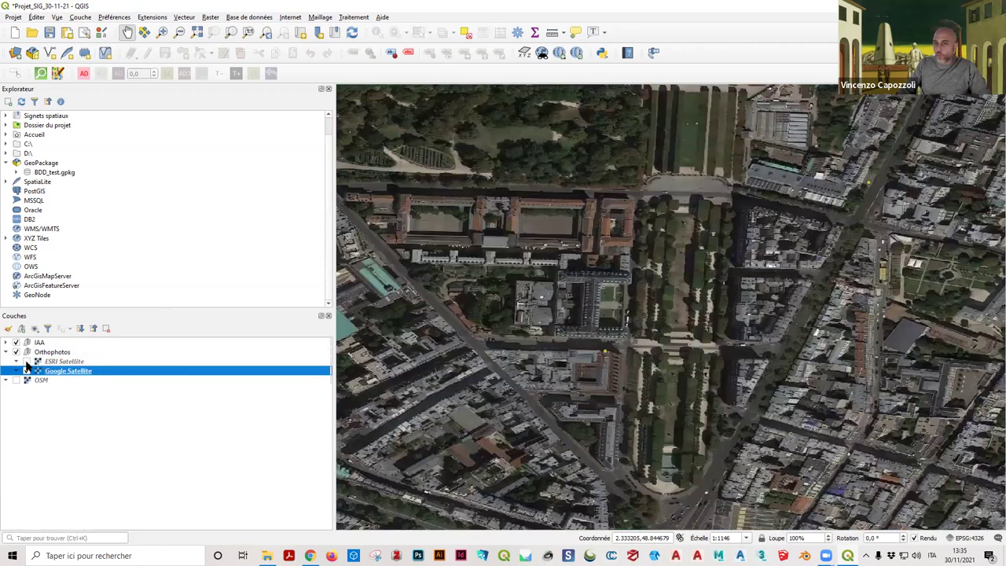
click(27, 362)
click(27, 361)
click(28, 361)
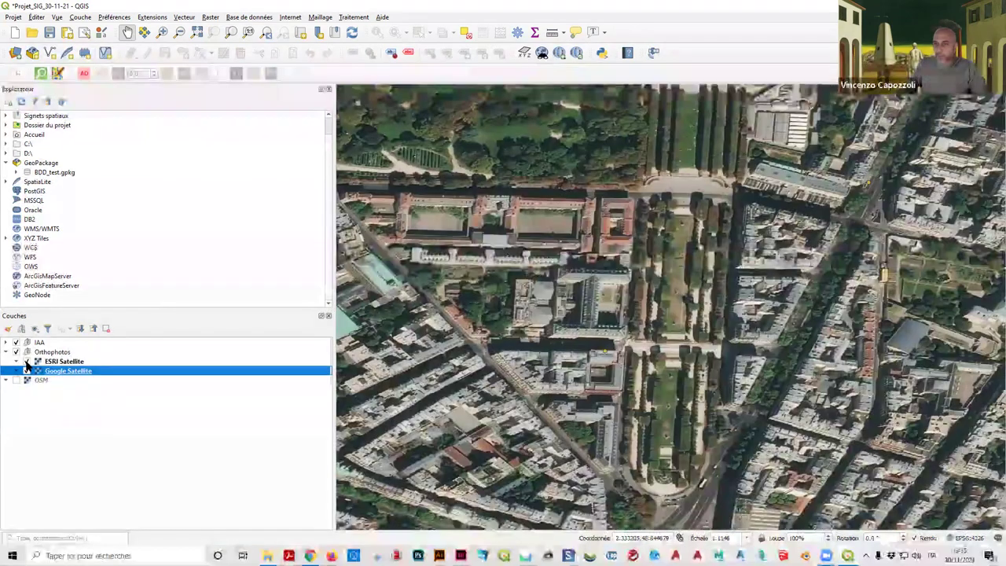
double_click(31, 371)
click(623, 175)
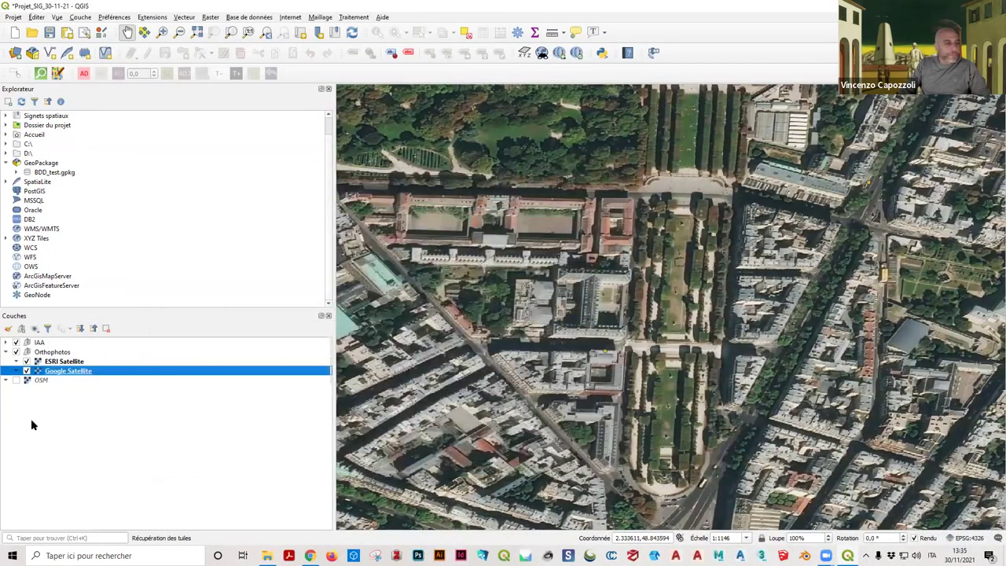
click(46, 34)
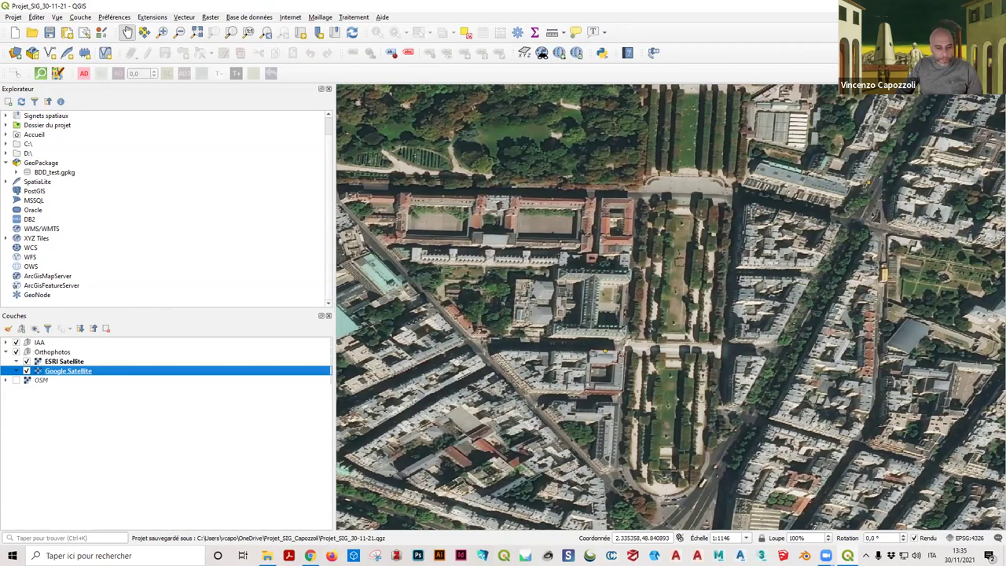
Step: Switch to Chrome, return to the course page and open the Fournisseur de données cartographiques link
click(310, 556)
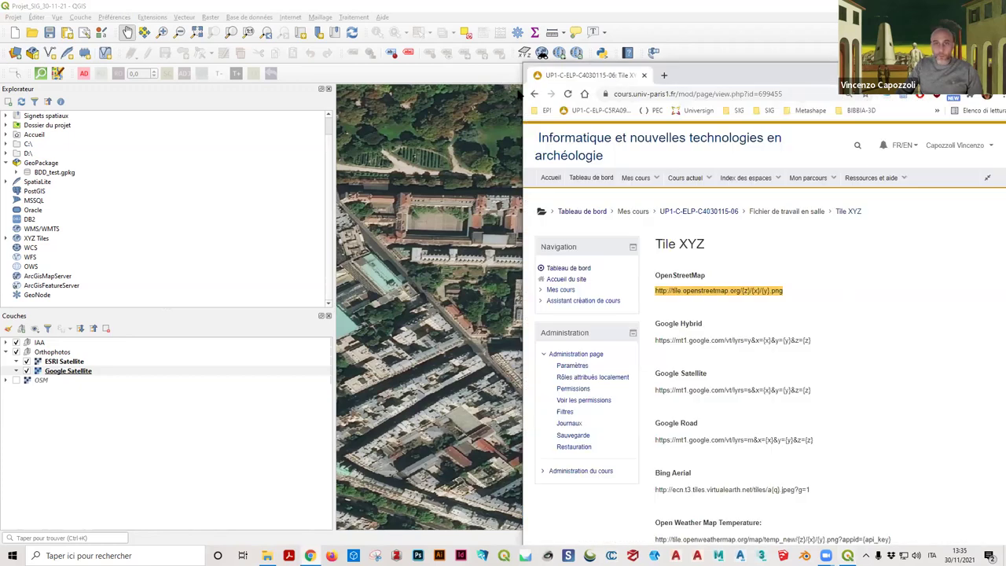
click(534, 93)
drag(747, 74, 538, 50)
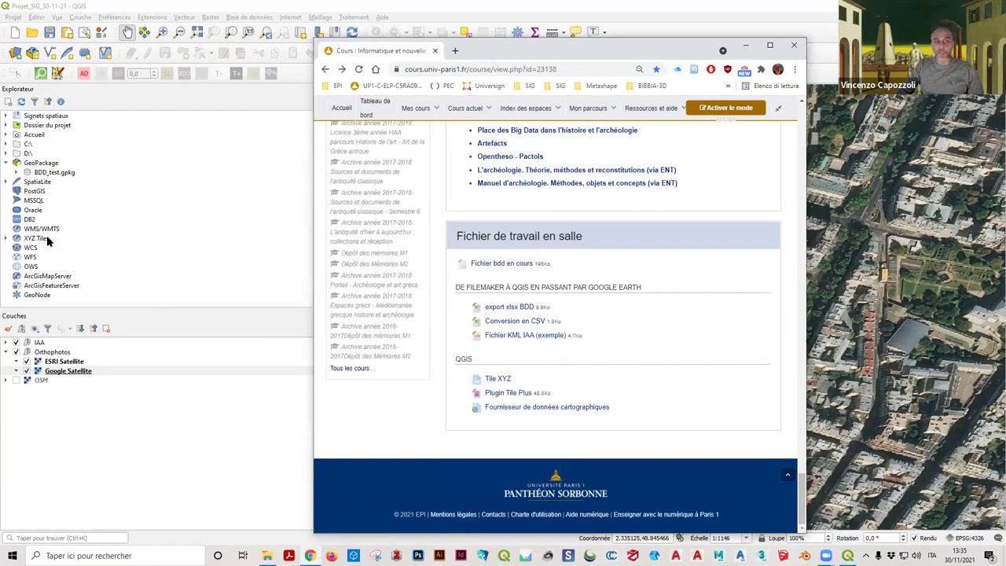
click(560, 407)
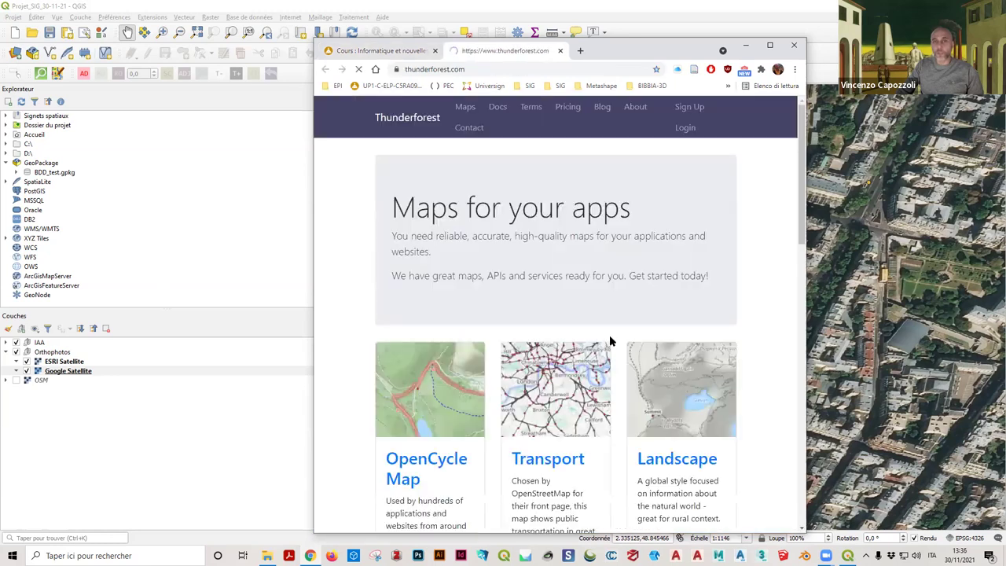
Step: Browse the Thunderforest map styles and open the details page for OpenCycleMap
scroll(609, 335, down, 2)
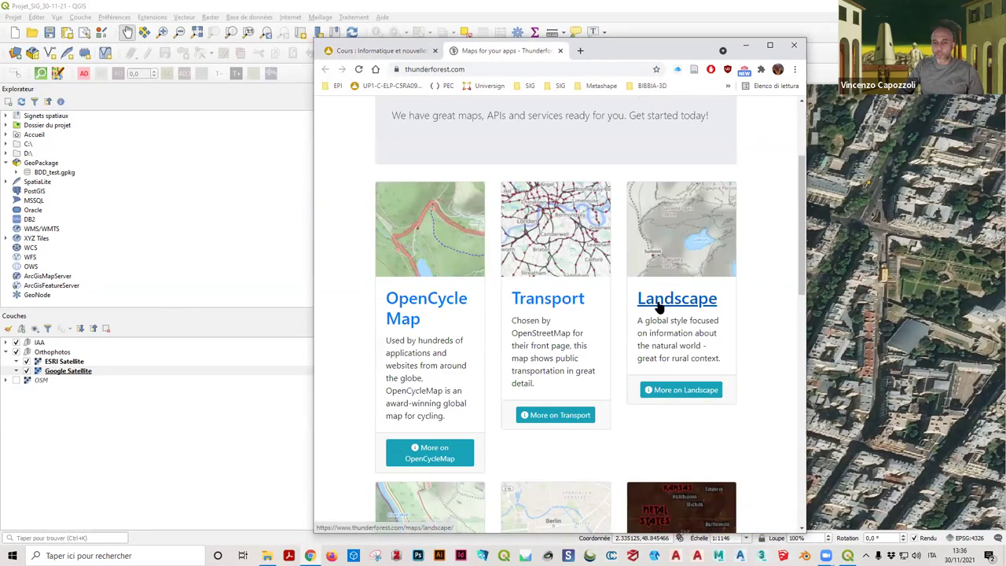
scroll(667, 304, down, 3)
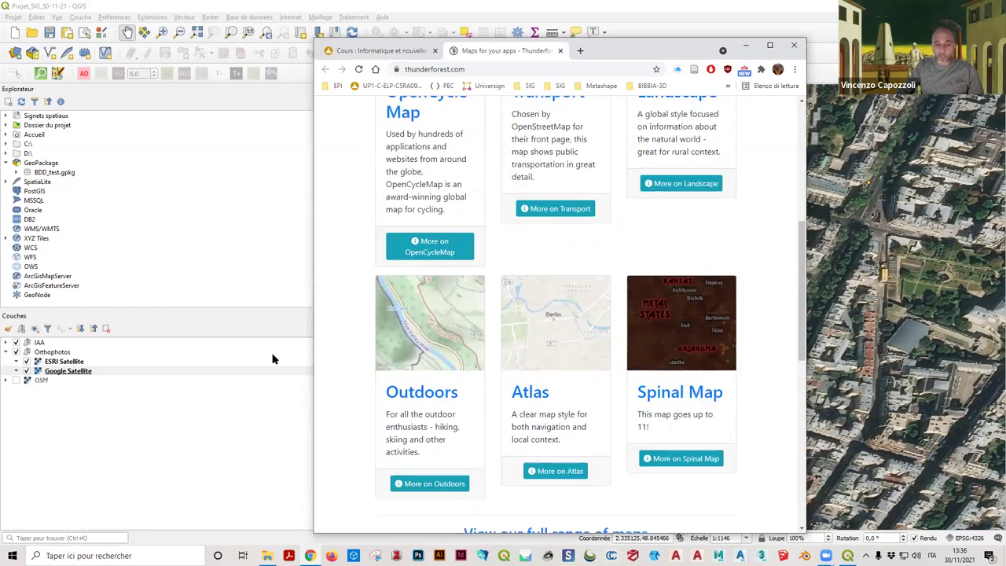
scroll(568, 361, down, 4)
scroll(568, 361, up, 6)
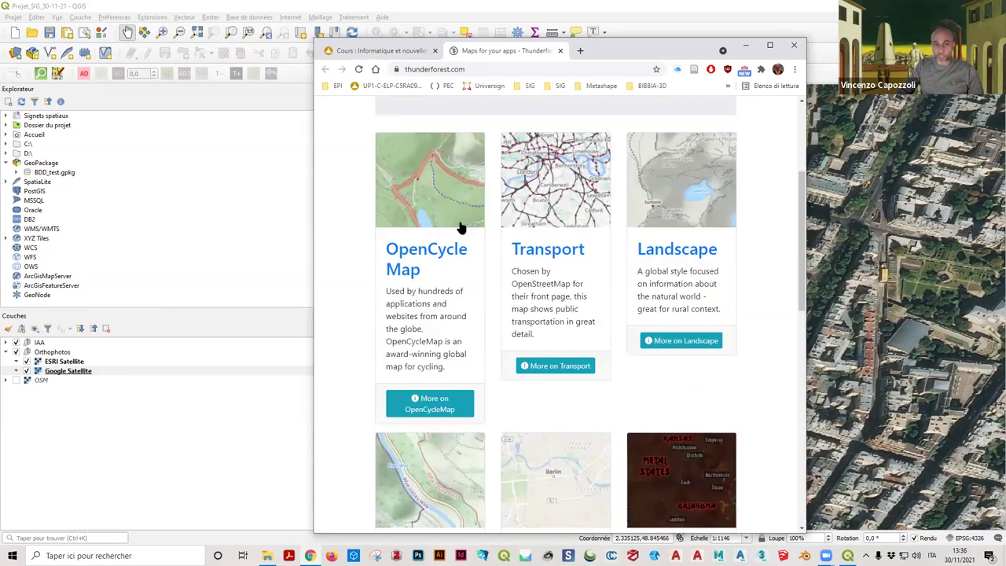
scroll(438, 252, up, 2)
scroll(433, 287, down, 3)
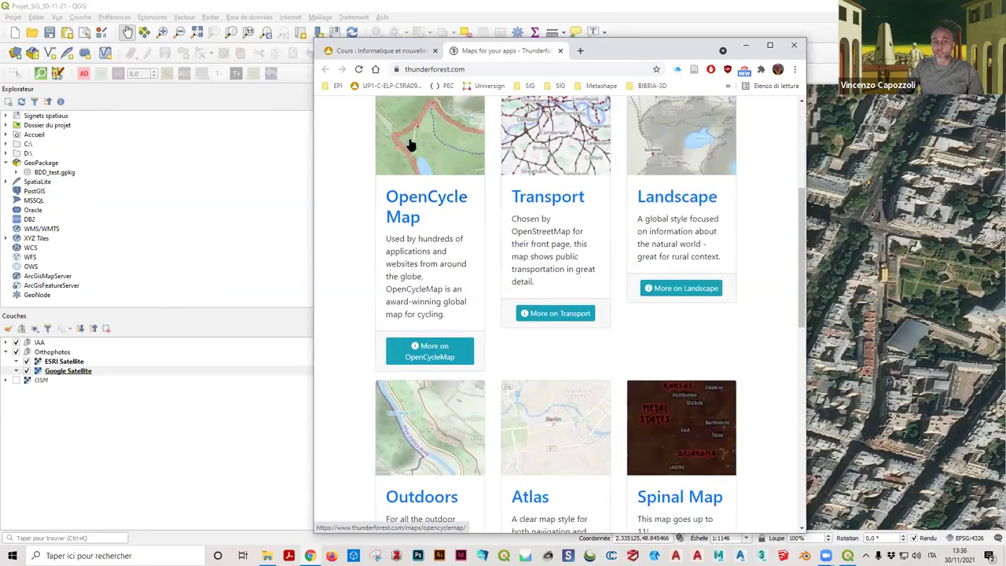
click(433, 351)
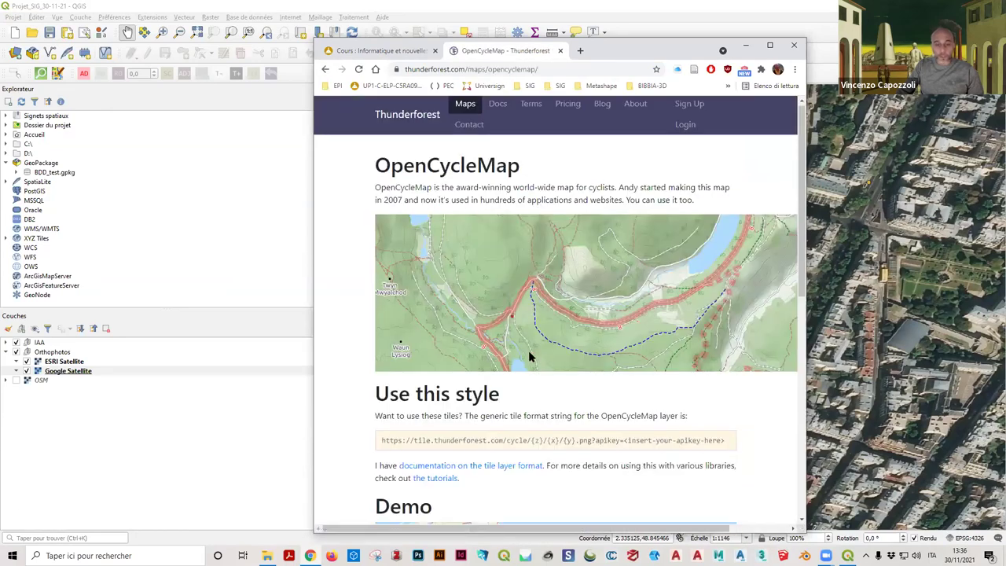
Step: Examine the OpenCycleMap tile format string, highlighting its API key parameter
scroll(503, 358, down, 2)
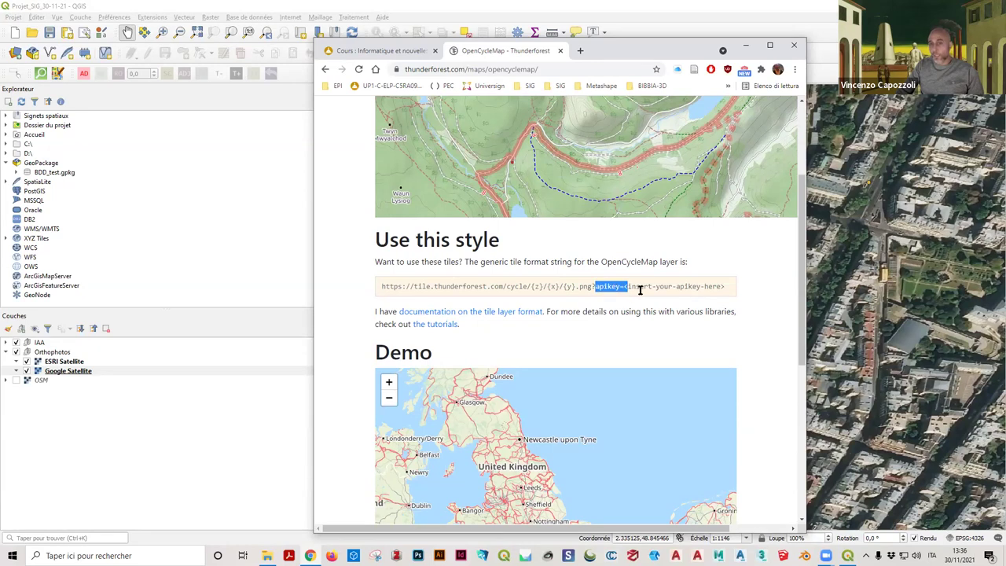
click(604, 295)
drag(595, 289, 762, 308)
scroll(741, 262, up, 2)
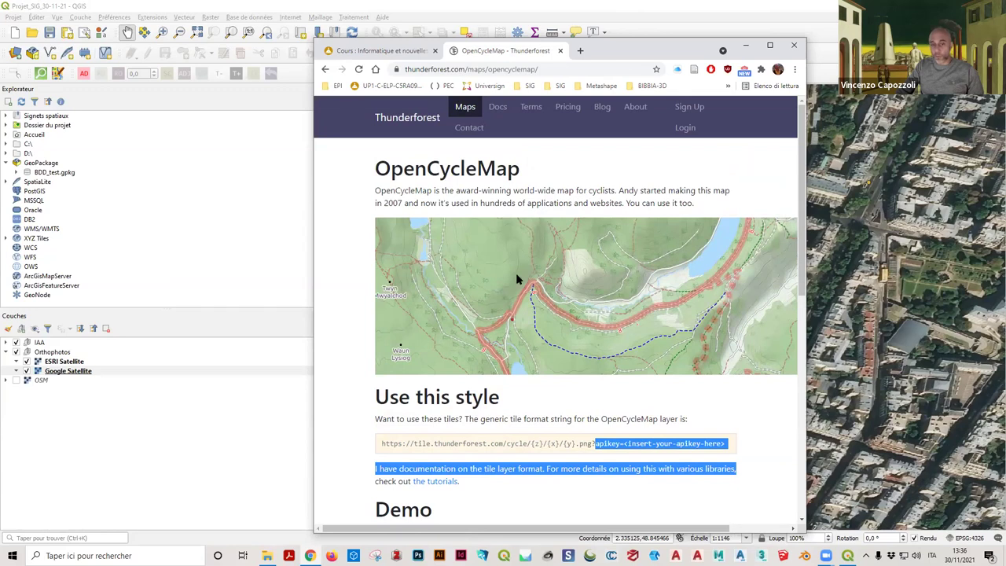
scroll(516, 275, down, 2)
click(551, 335)
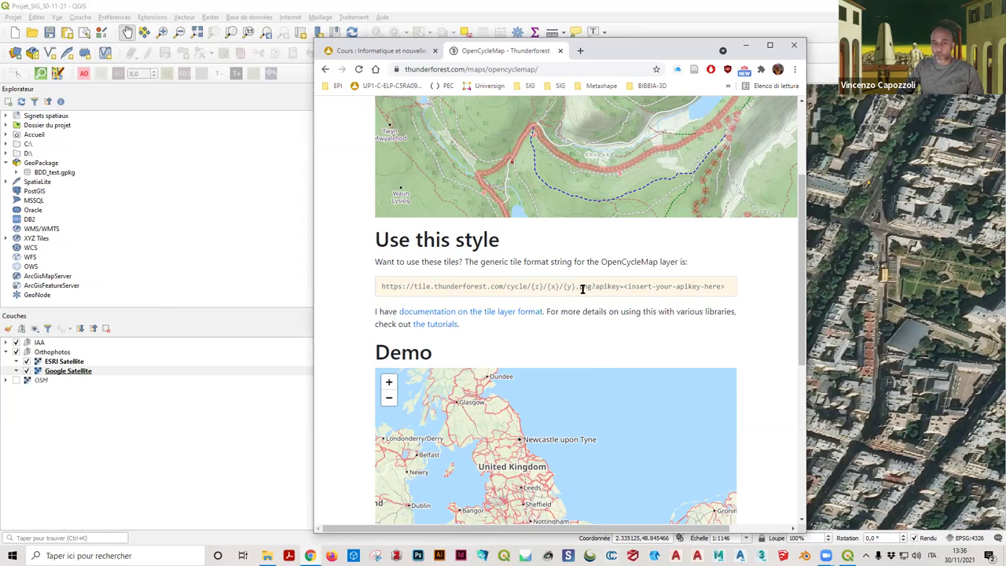
Step: Copy the OpenCycleMap tile URL up to the question mark, leaving out the API key parameter
drag(596, 287, 377, 275)
key(ctrl+c)
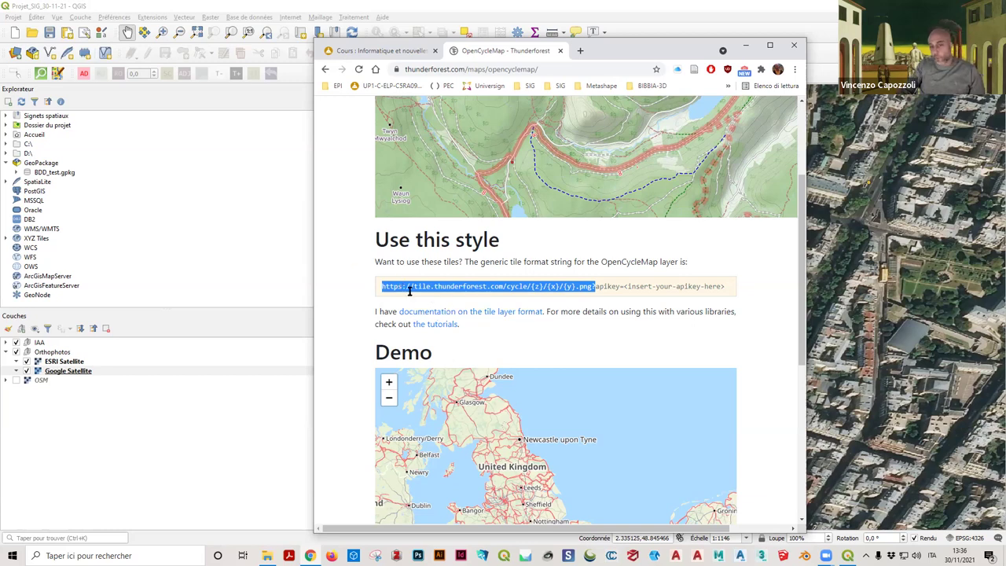
scroll(440, 330, up, 1)
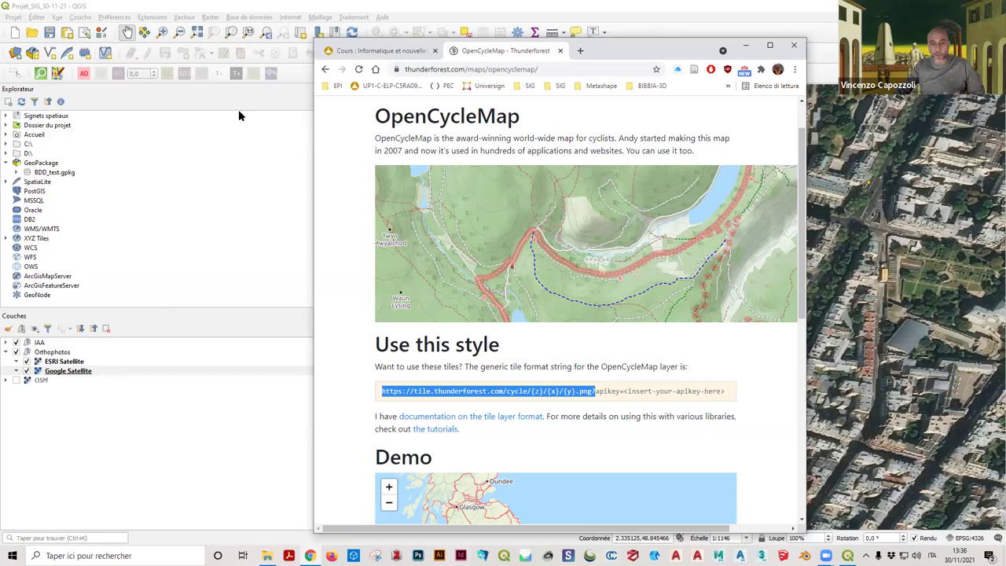
click(43, 238)
right_click(43, 238)
click(68, 246)
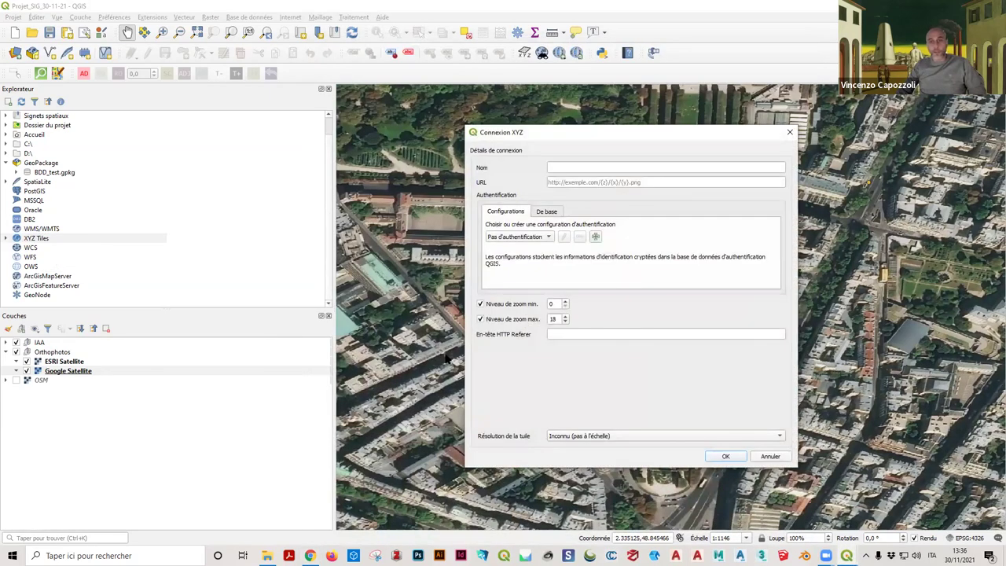
click(635, 181)
key(ctrl+v)
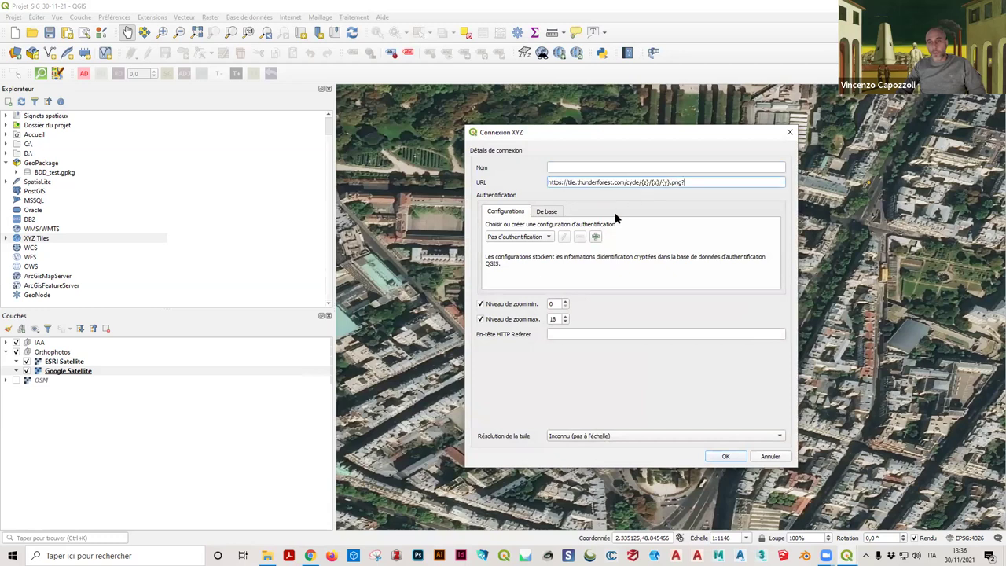
click(713, 169)
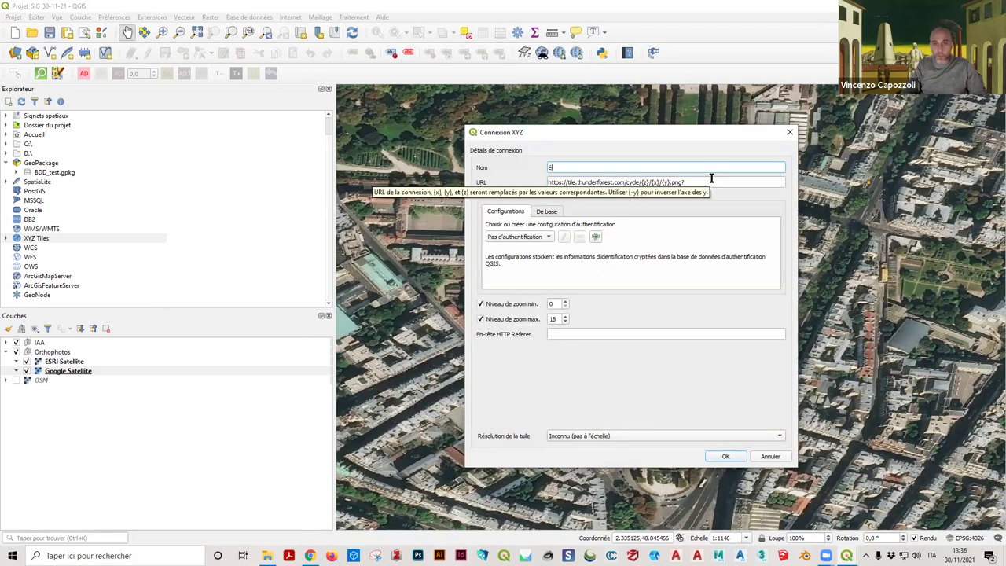
text(stes cyclables)
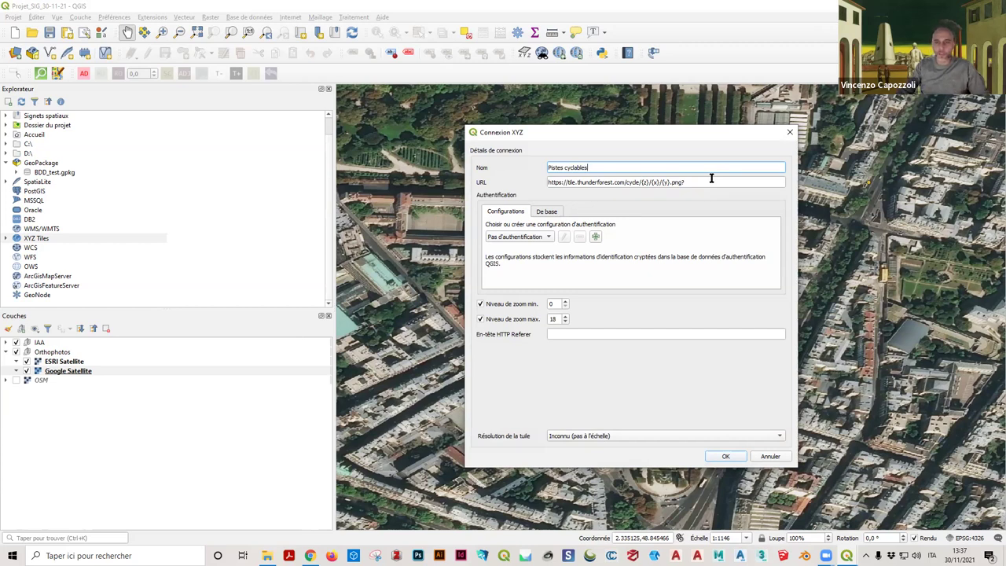
click(721, 457)
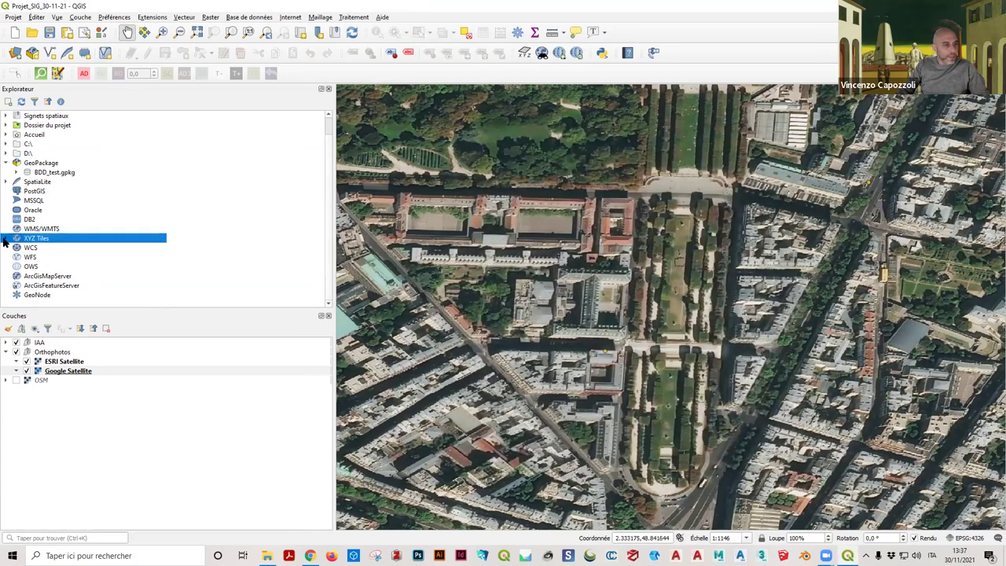
Step: Add the Pistes cyclables XYZ tiles to the project and place the layer between the Orthophotos group and OSM
click(6, 240)
scroll(82, 277, down, 4)
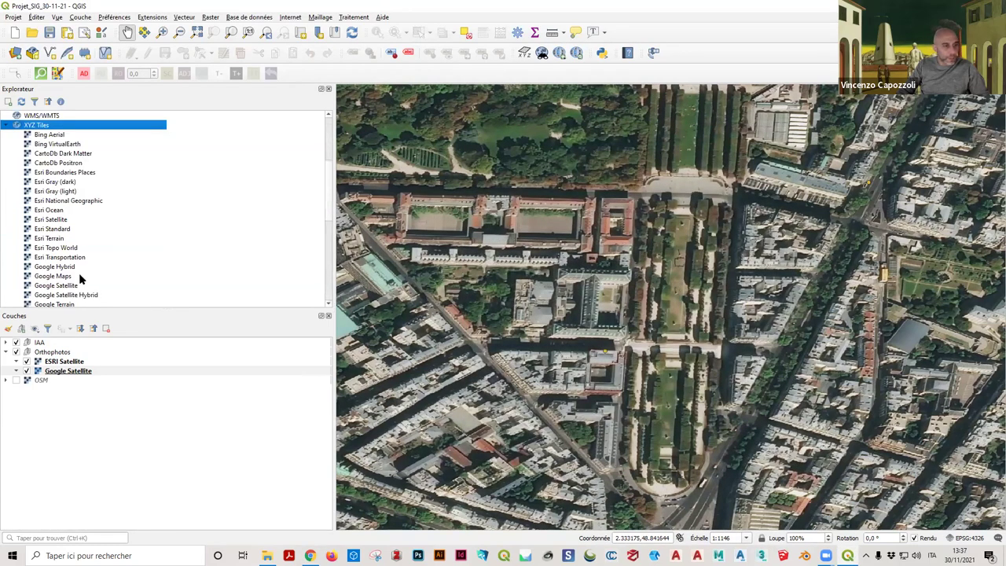
scroll(78, 273, down, 7)
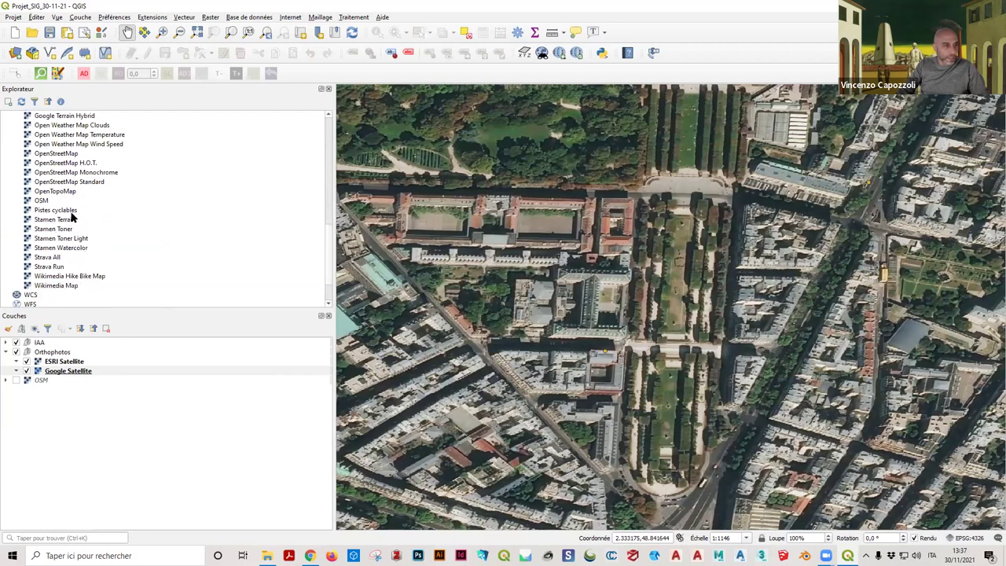
click(72, 210)
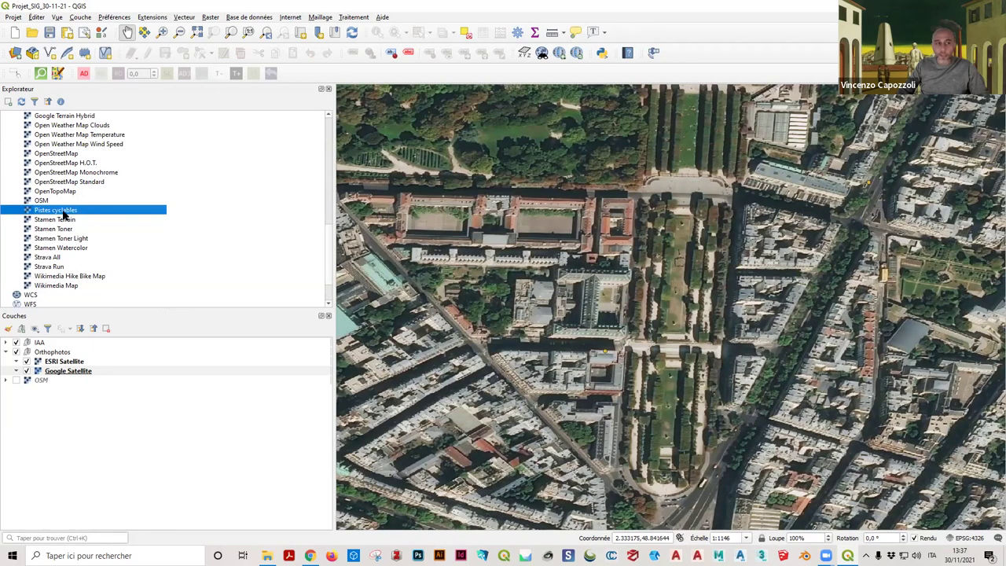
double_click(63, 211)
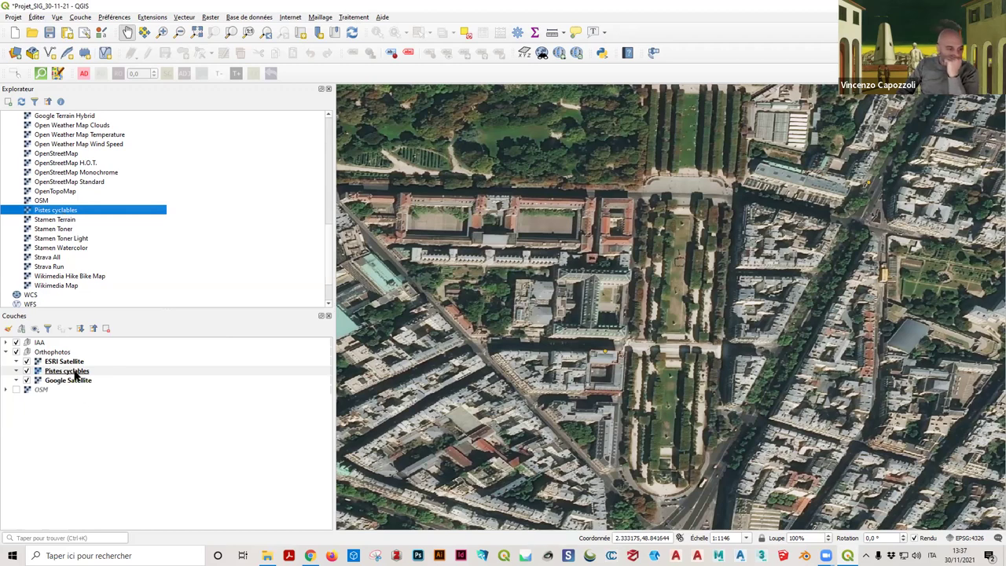
drag(74, 374, 90, 358)
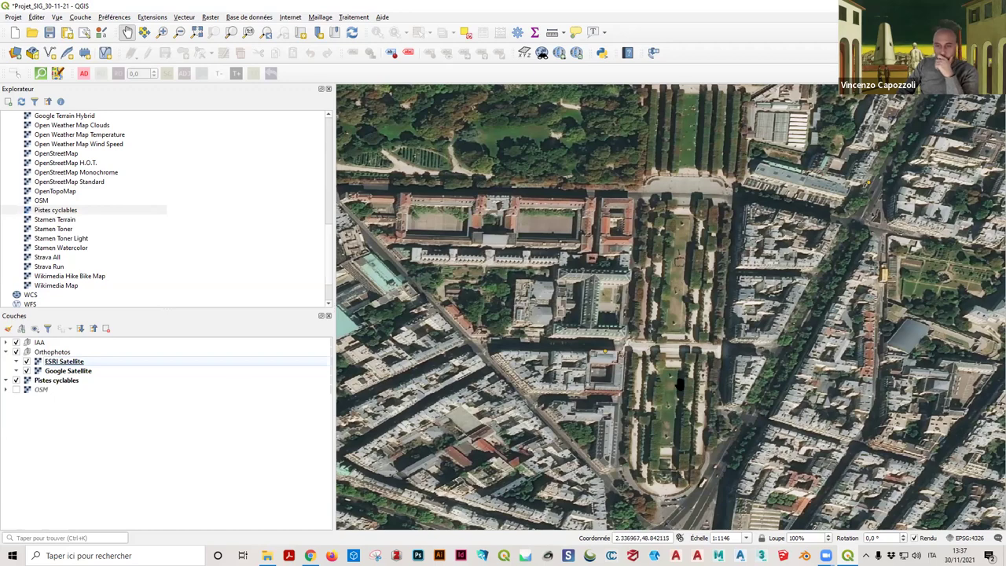
Step: Hide the ESRI Satellite and Google Satellite layers and inspect the Pistes cyclables map across Paris and its surroundings
scroll(684, 379, down, 3)
scroll(687, 376, down, 2)
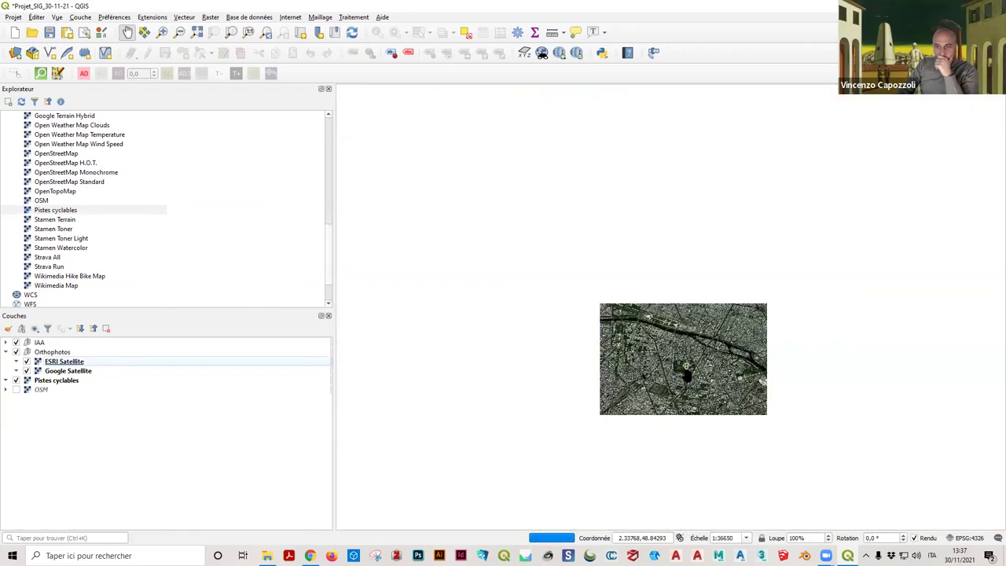
drag(722, 357, 690, 364)
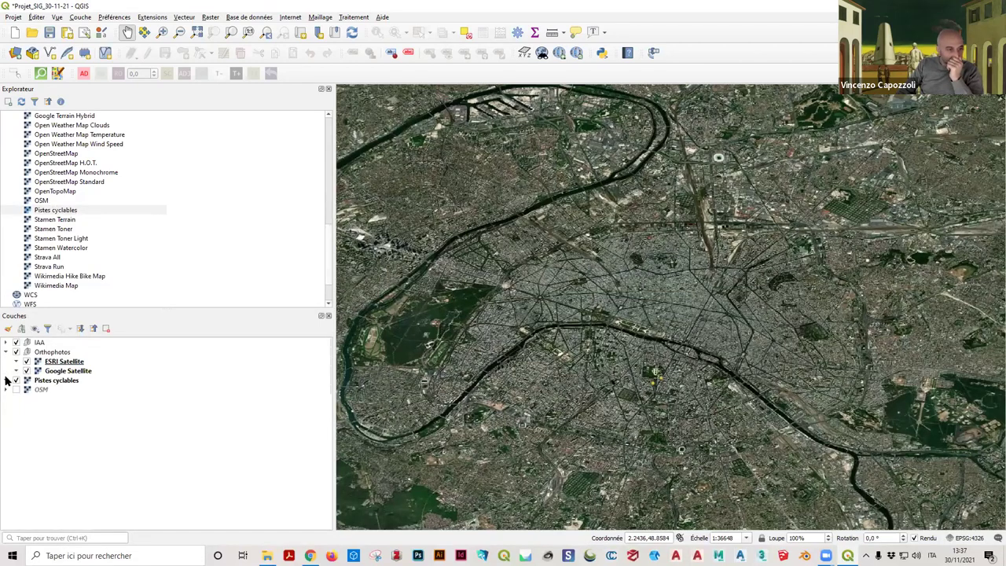
click(26, 362)
click(27, 371)
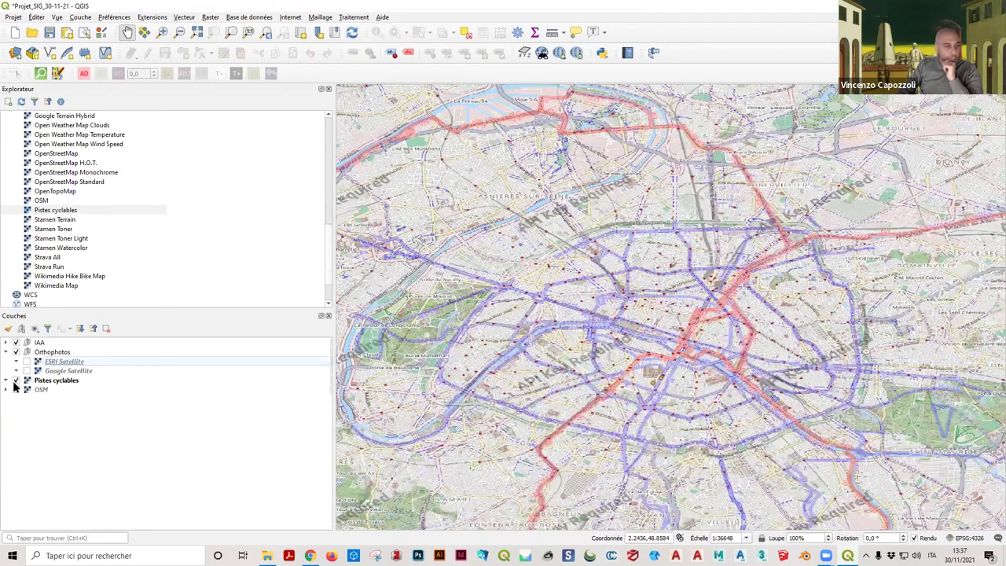
scroll(673, 334, down, 1)
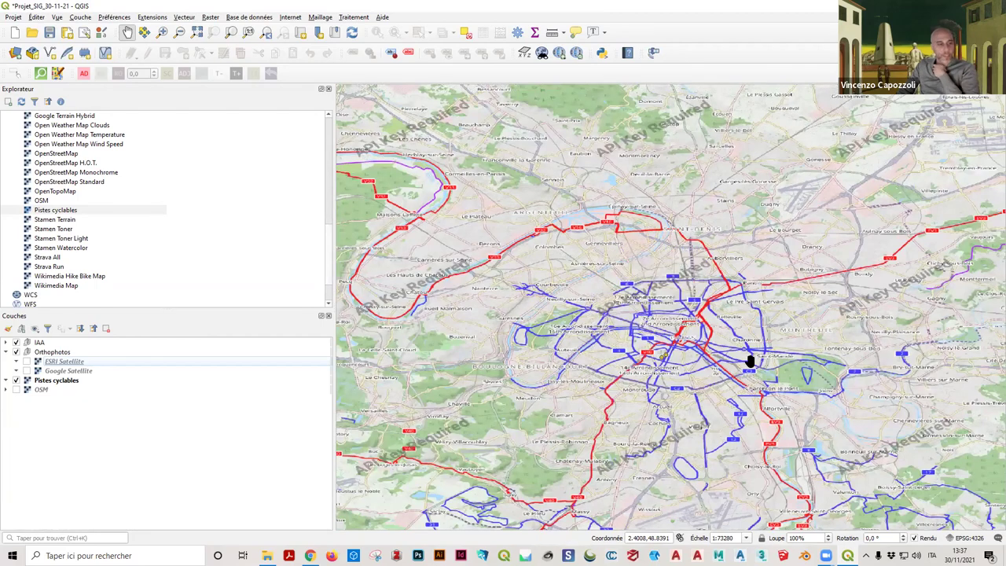
scroll(782, 330, down, 1)
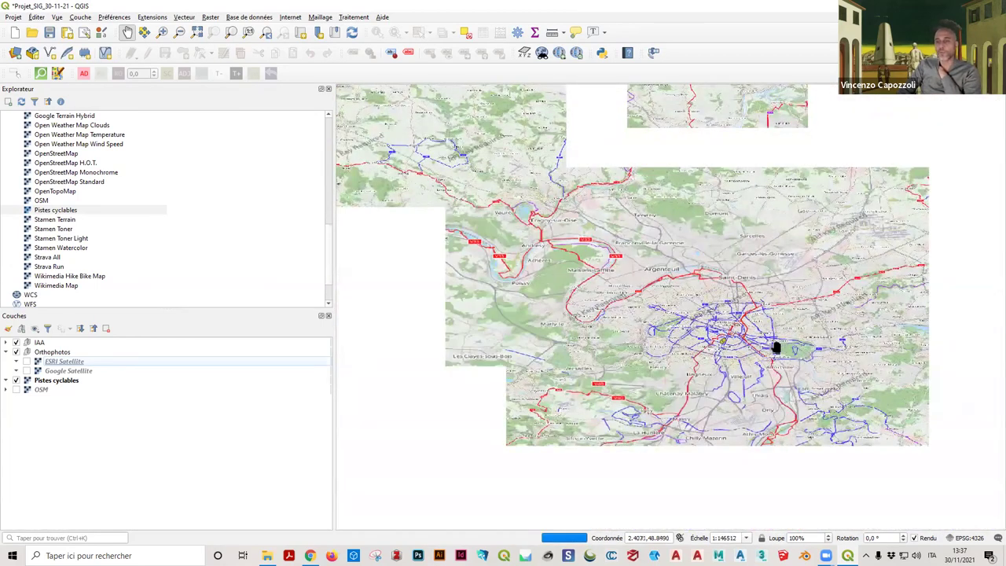
drag(485, 333, 618, 305)
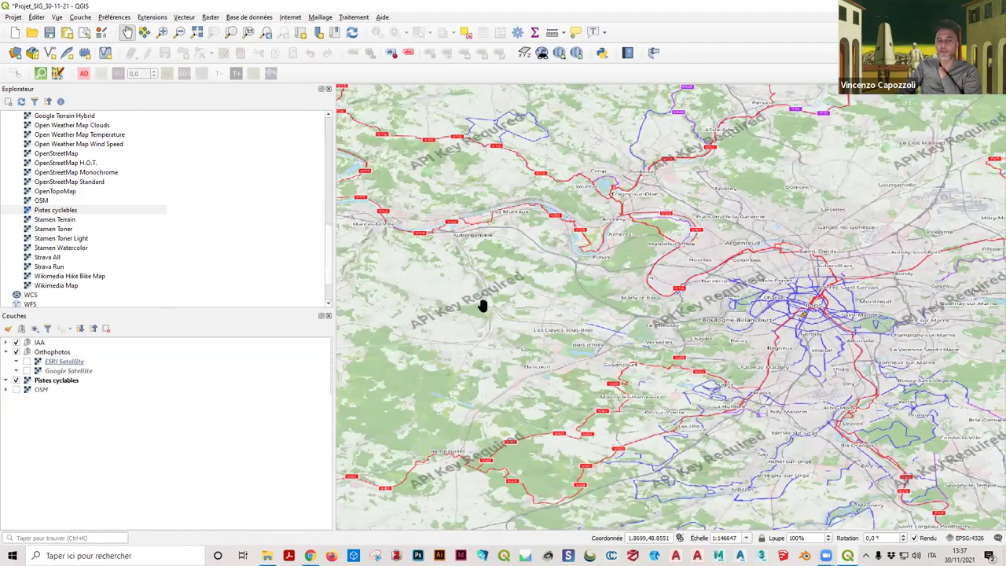
scroll(781, 346, up, 1)
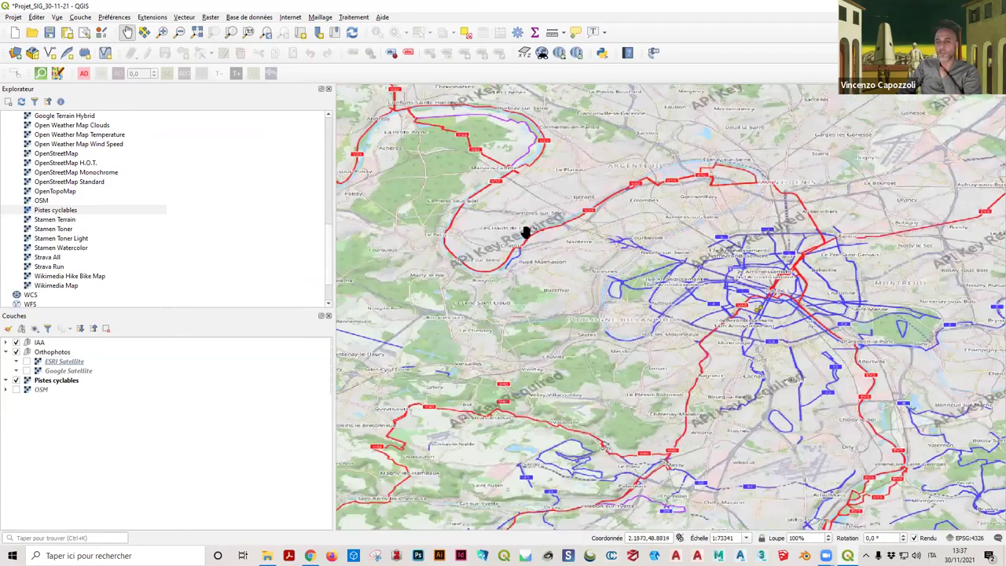
scroll(788, 262, up, 1)
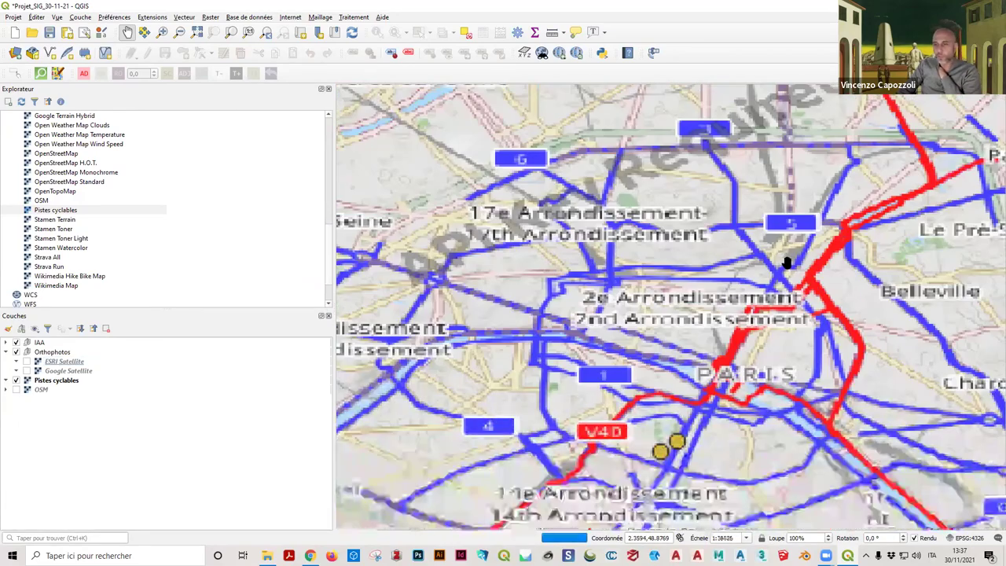
Step: Remove the Pistes cyclables layer from the project and make the OSM basemap visible
scroll(763, 288, up, 2)
scroll(723, 308, up, 2)
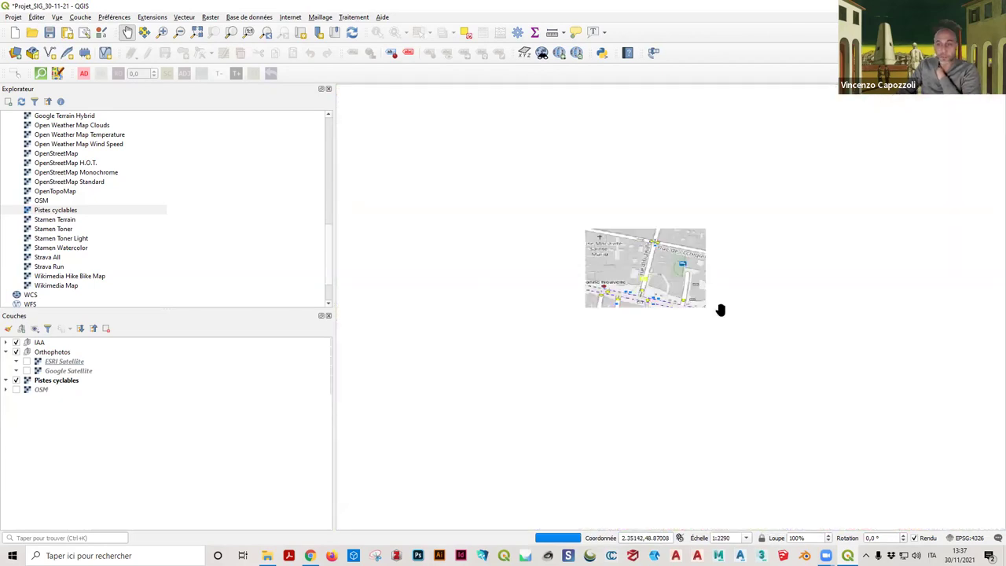
scroll(717, 315, down, 1)
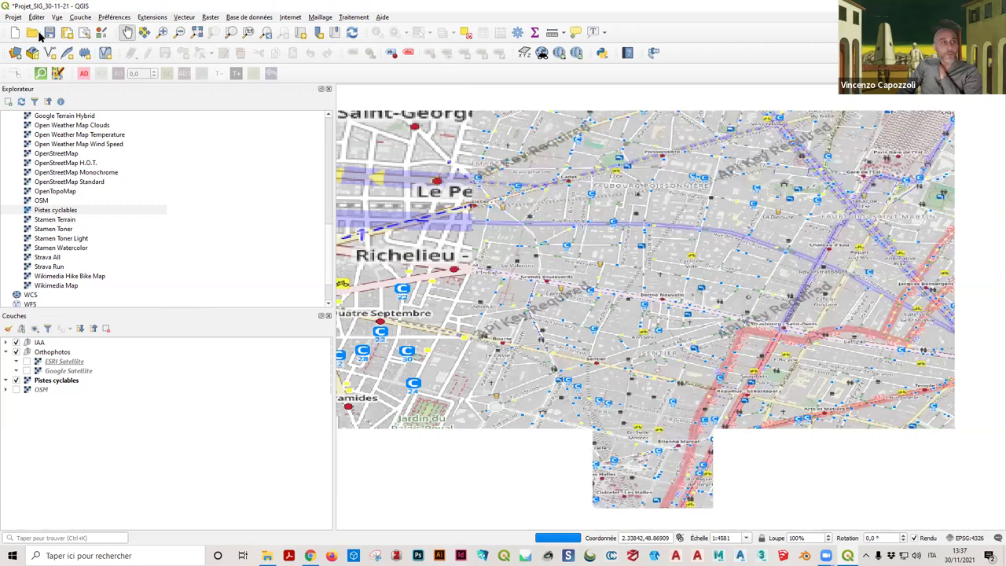
right_click(37, 381)
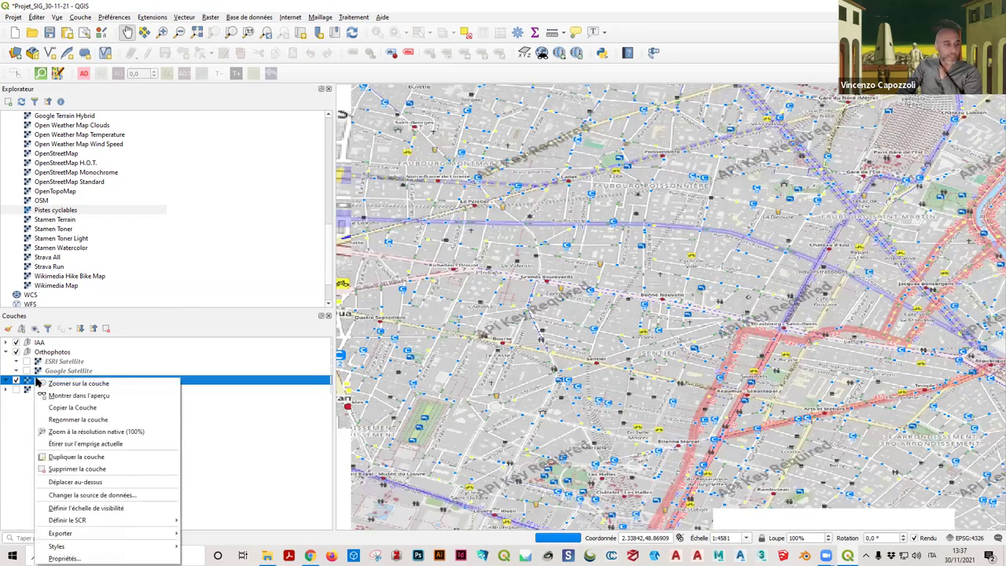
click(77, 469)
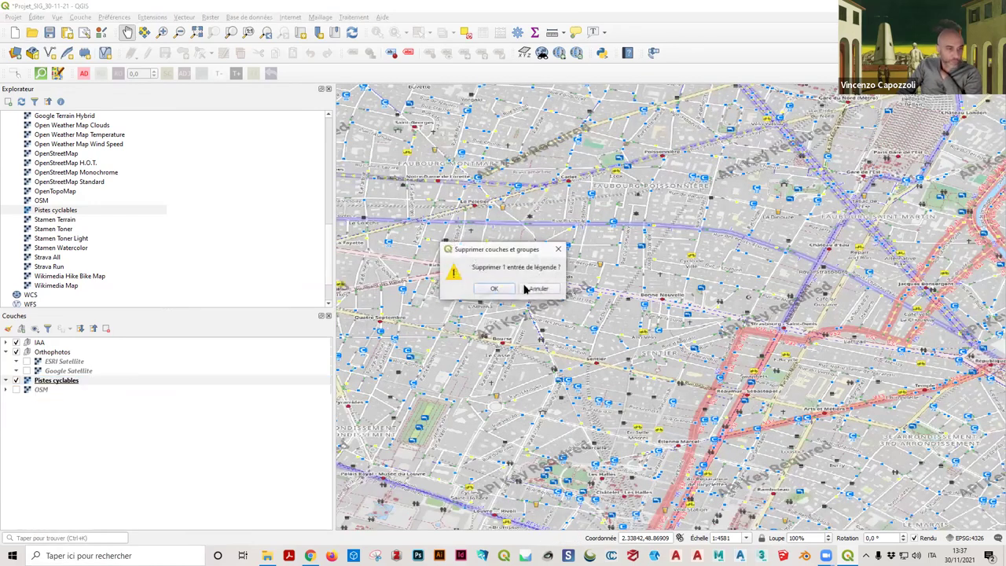
click(493, 288)
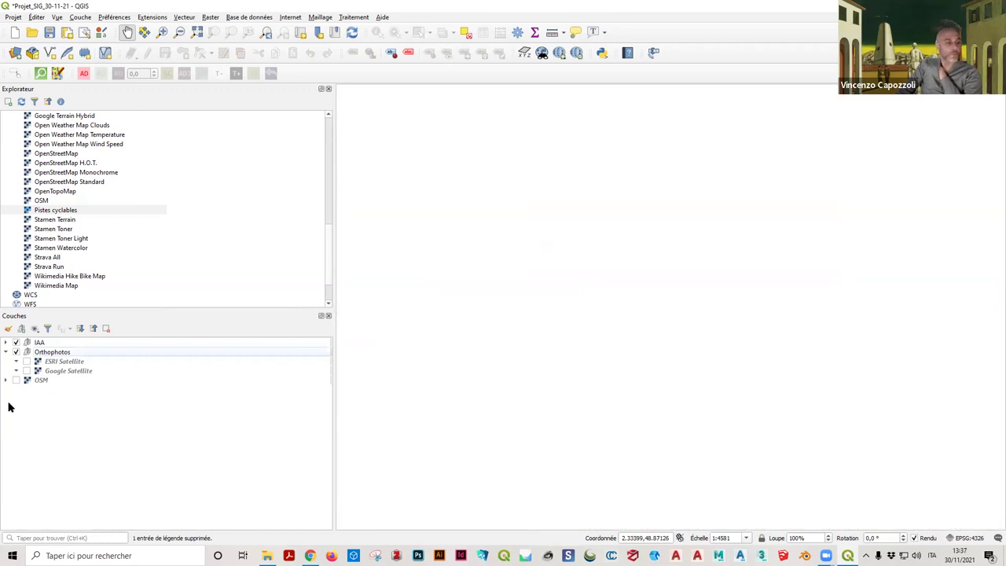
click(15, 380)
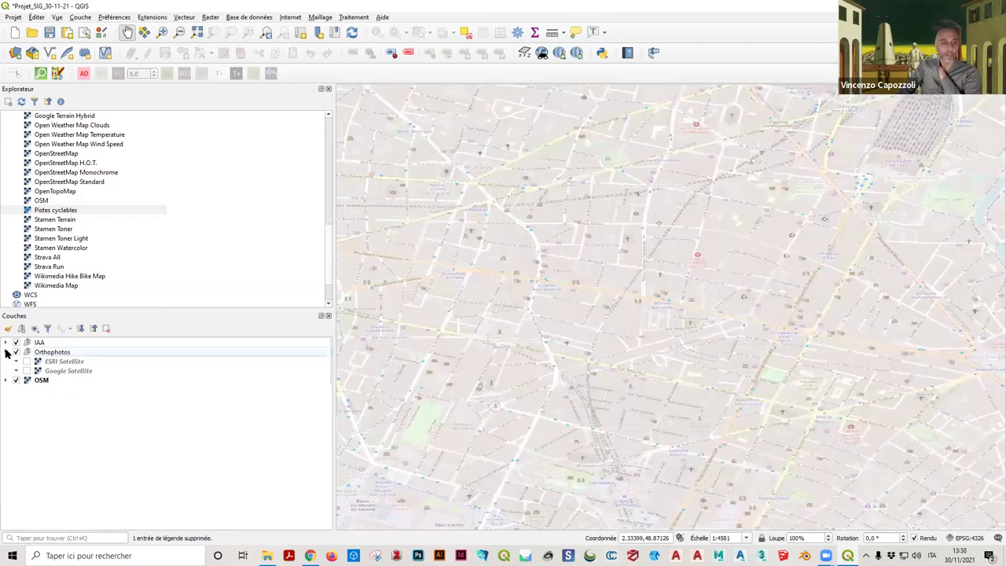
Step: Collapse the Orthophotos group, expand the IAA group and show its line and polygon layers alongside the points
click(6, 353)
click(7, 353)
click(6, 353)
click(6, 343)
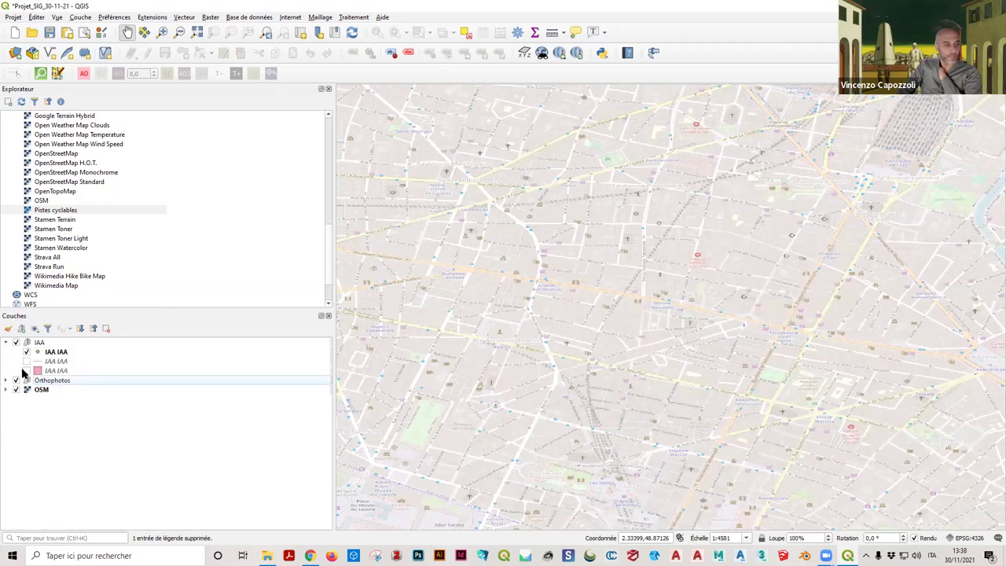
click(27, 362)
click(26, 371)
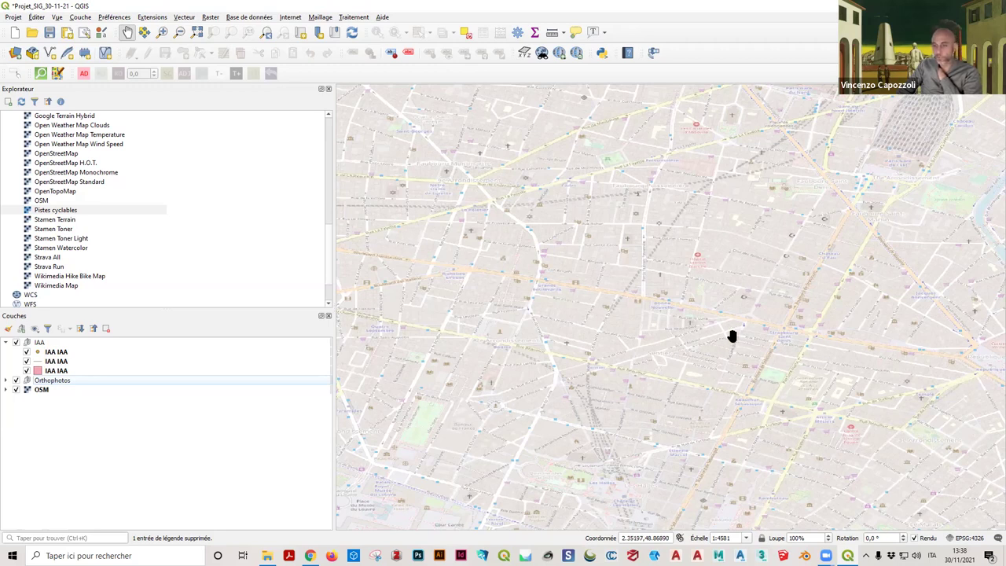
Step: Zoom the map to the IAA point layer and view the point, line and polygon in their surroundings
click(88, 353)
right_click(89, 356)
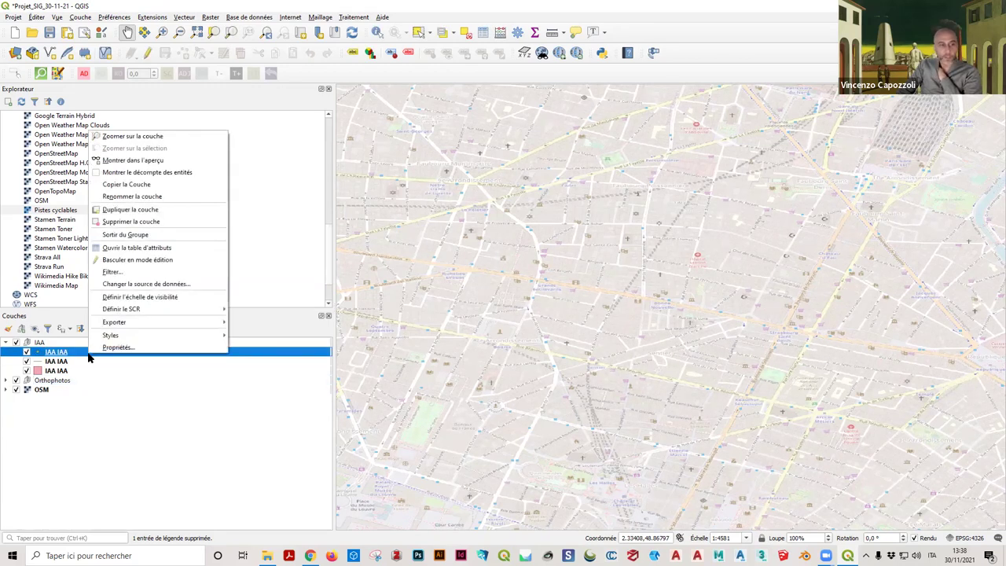
click(204, 140)
drag(516, 440, 650, 317)
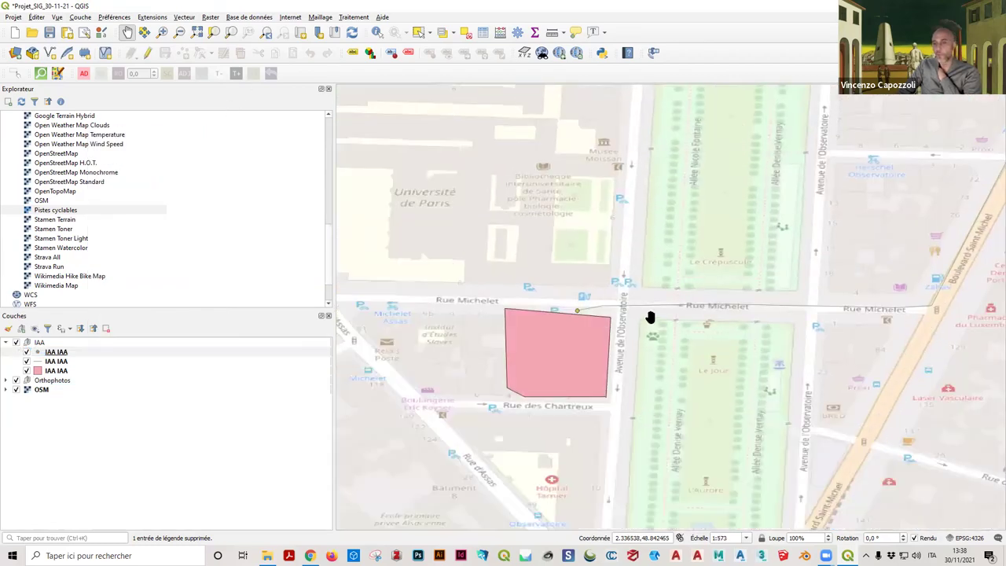
scroll(650, 317, down, 1)
Step: Save the current project under its existing file name
click(33, 33)
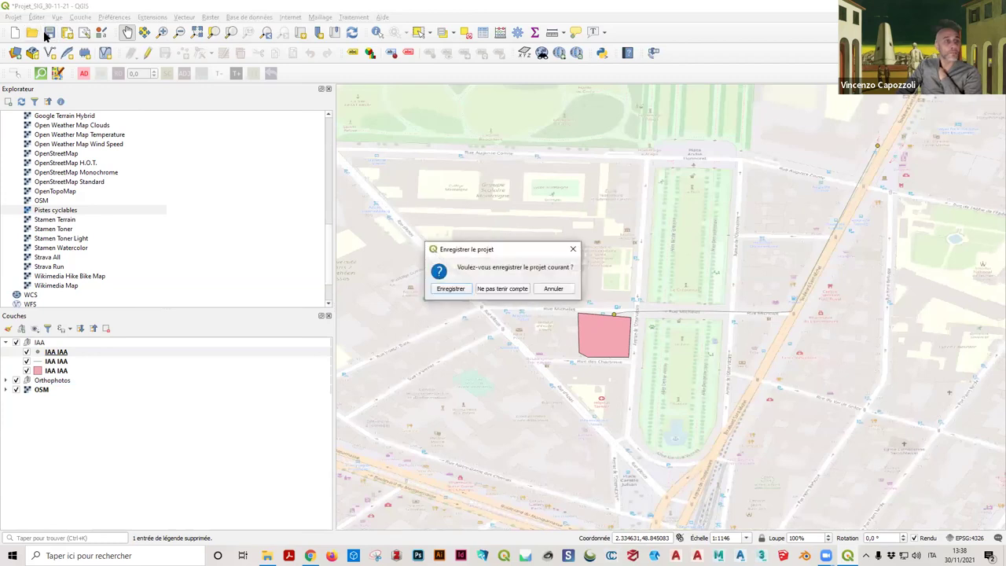
click(573, 249)
click(50, 33)
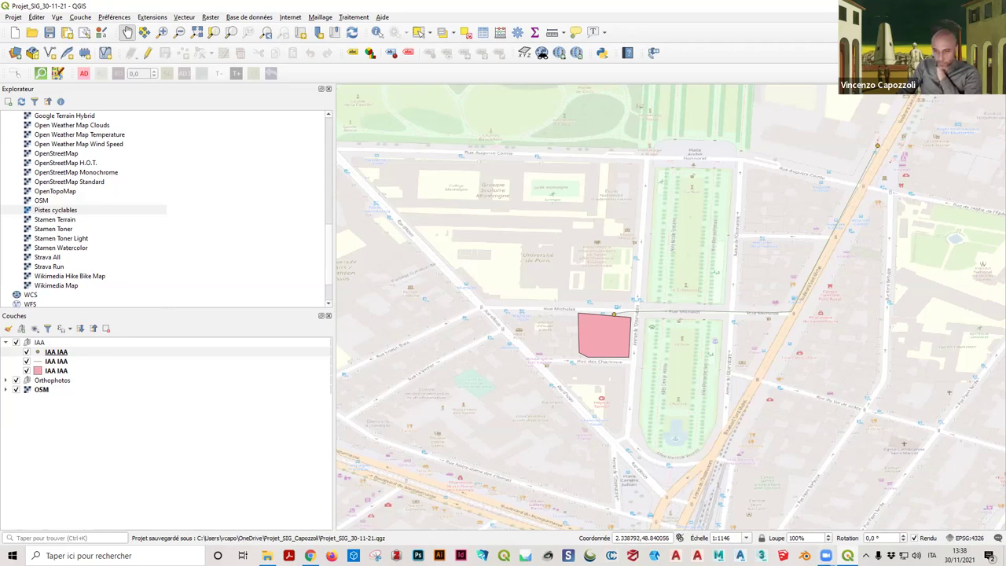
Step: Switch to the browser, close the OpenCycleMap page and download the Plugin Tile Plus file from the course page
click(847, 555)
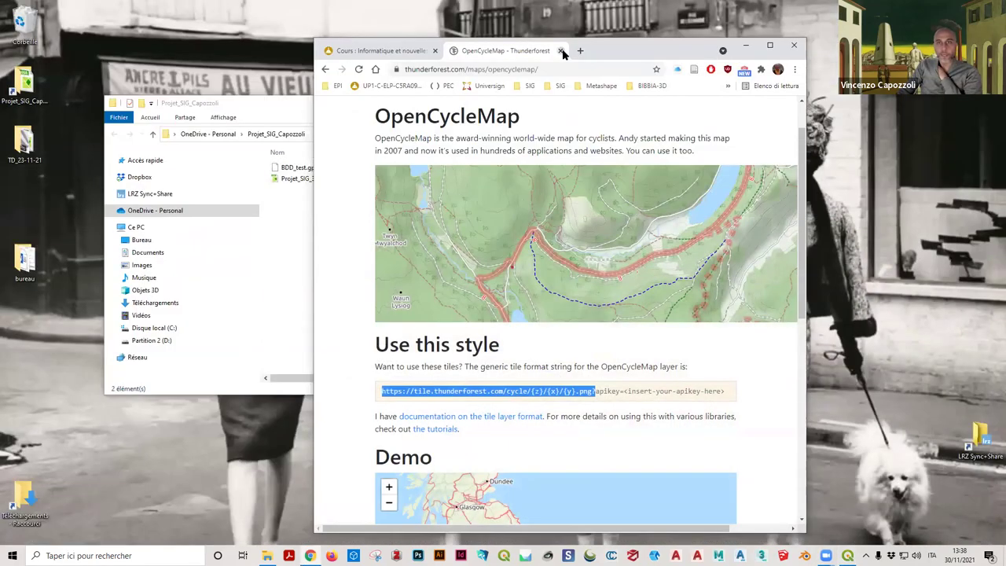
click(561, 52)
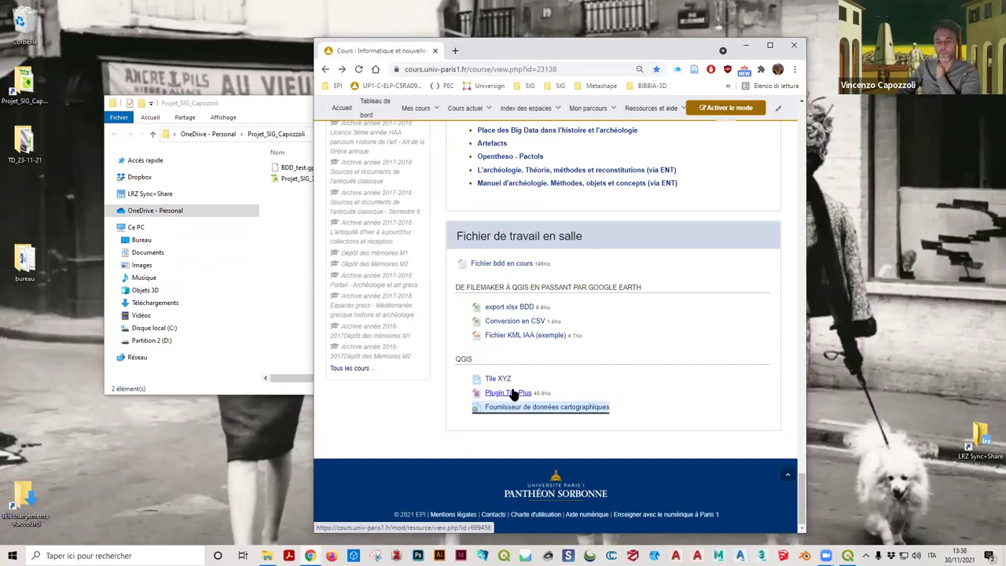
click(509, 394)
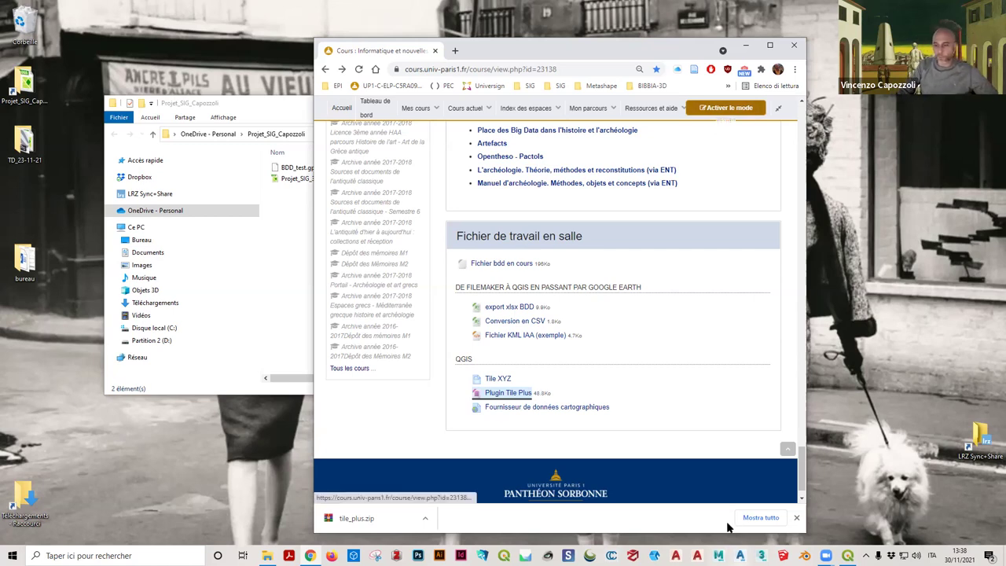
Step: Return to QGIS and install the plugin from tile_plus.zip in the Downloads folder, accepting the untrusted source
key(alt+Tab)
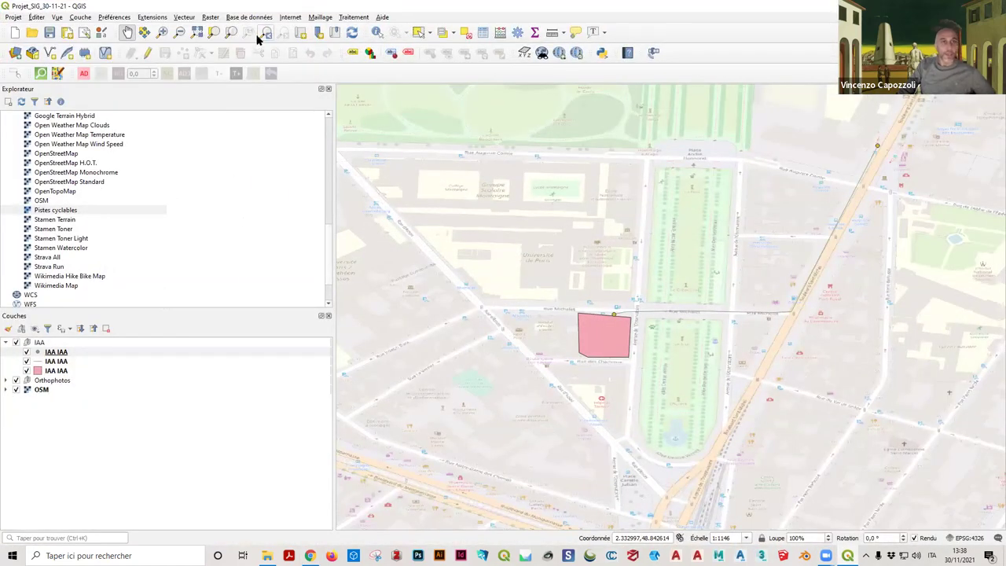
click(153, 18)
click(167, 28)
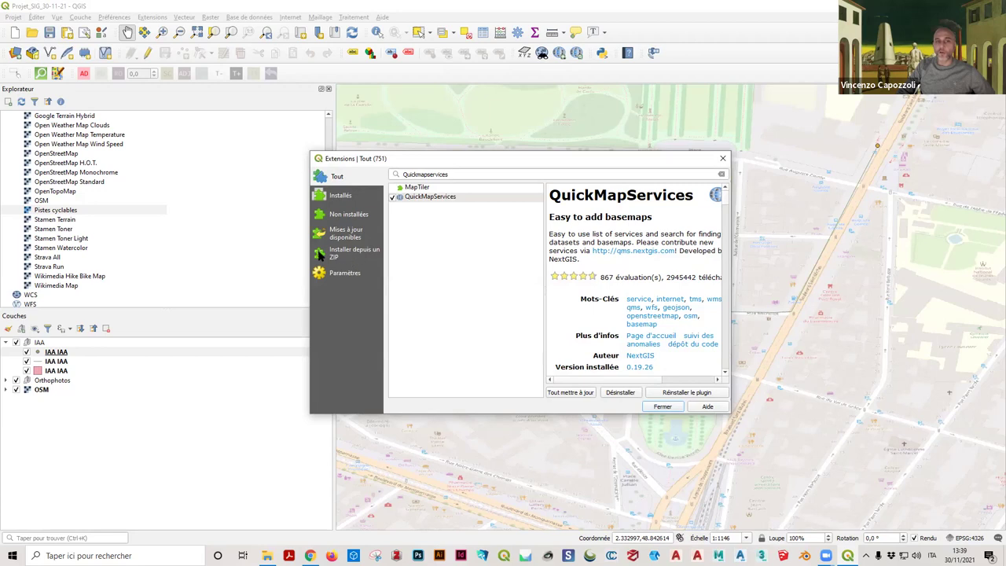
click(359, 253)
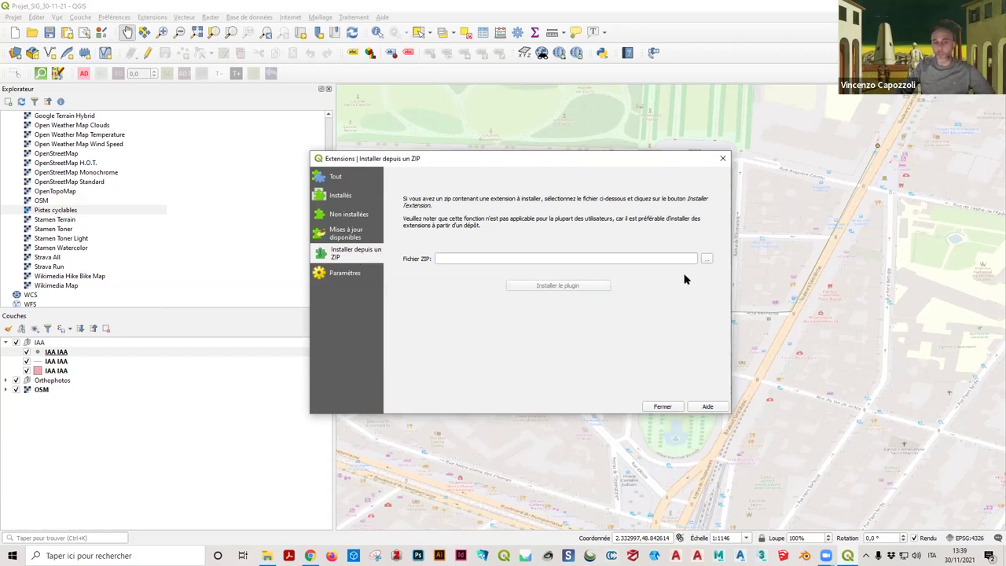
click(705, 260)
double_click(663, 257)
click(443, 279)
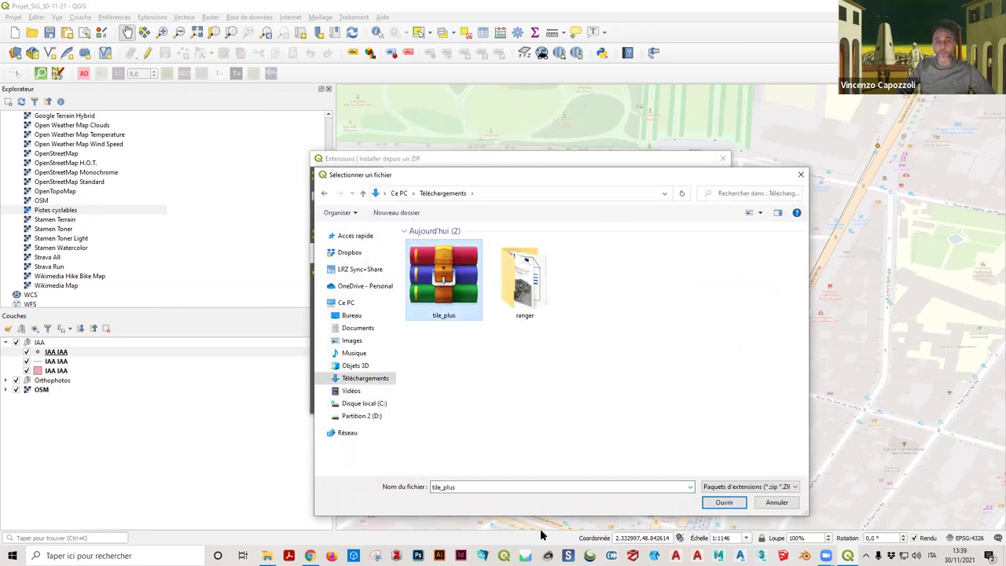
click(723, 502)
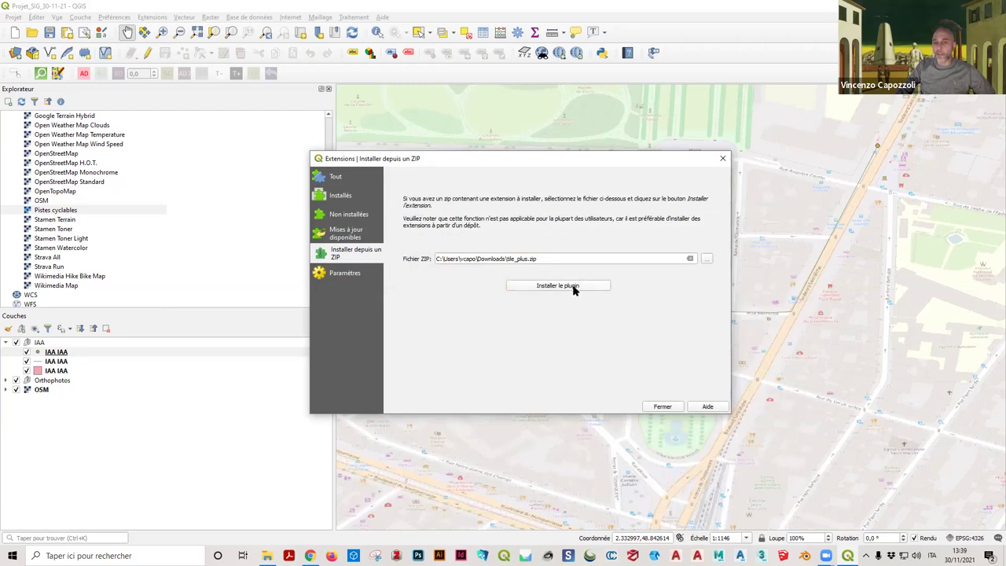
click(574, 289)
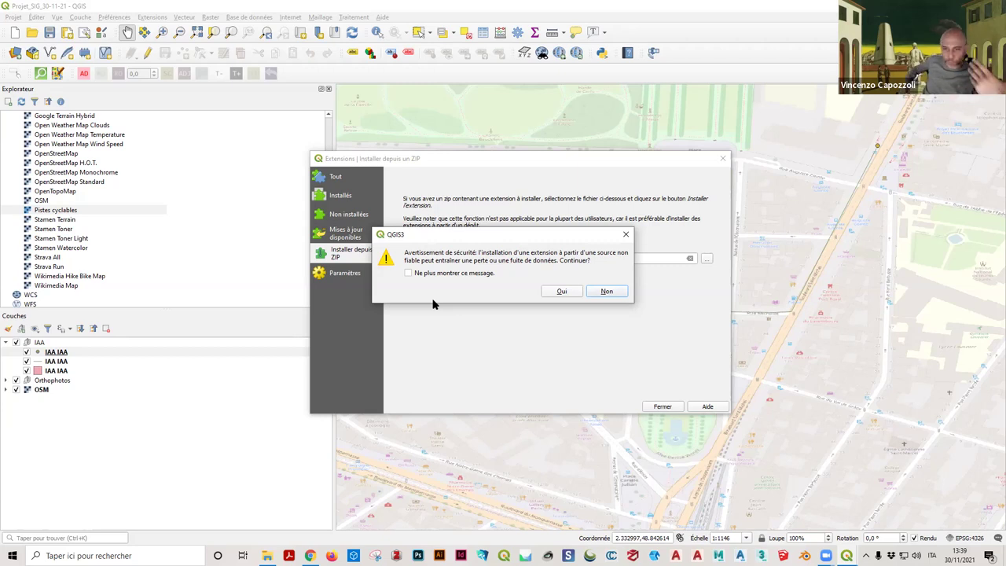
click(562, 291)
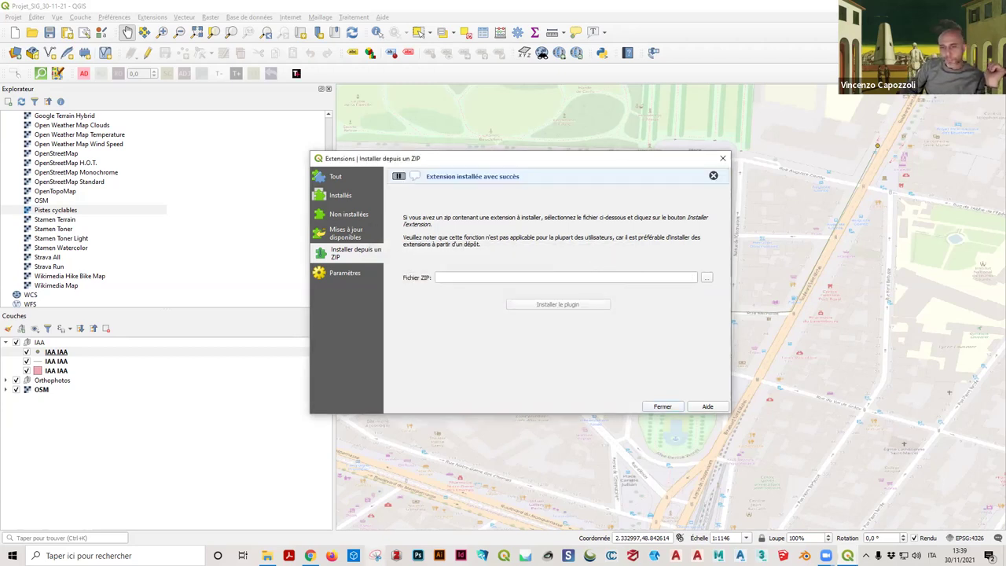
click(664, 407)
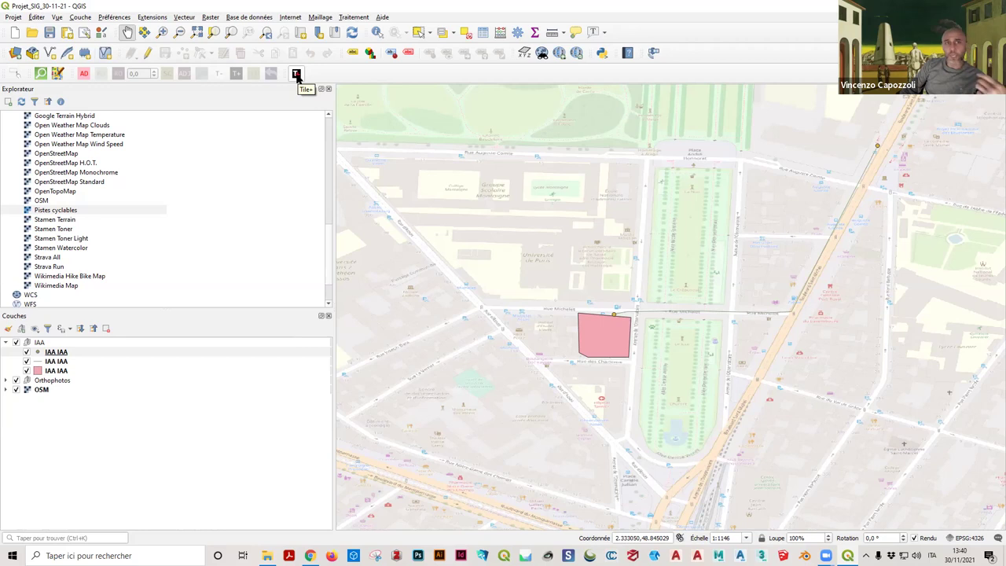
Step: Launch the Tile+ plugin, enlarge its window and choose the Rainfall Prediction map after trying Google Satellite
click(296, 75)
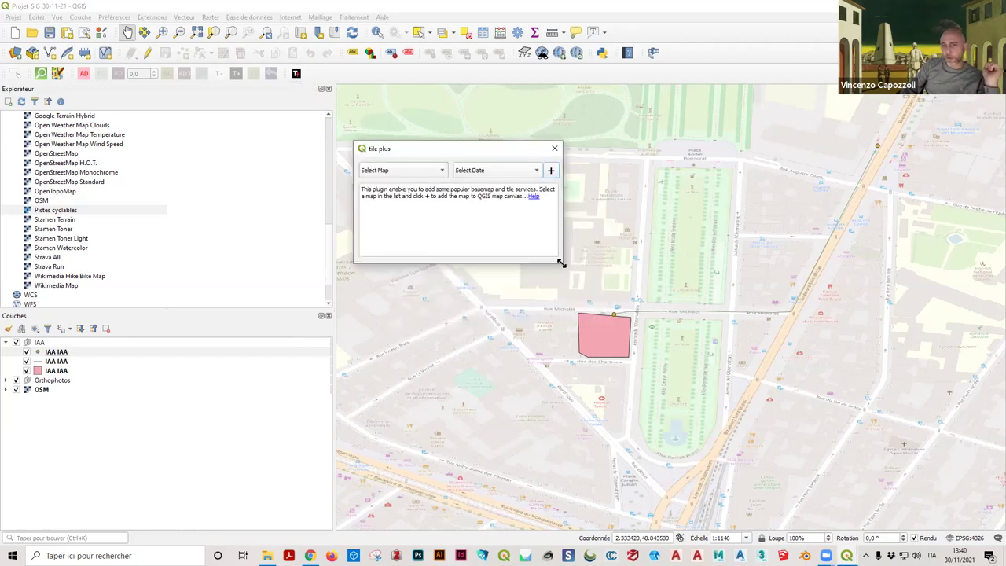
drag(562, 263, 664, 412)
click(430, 171)
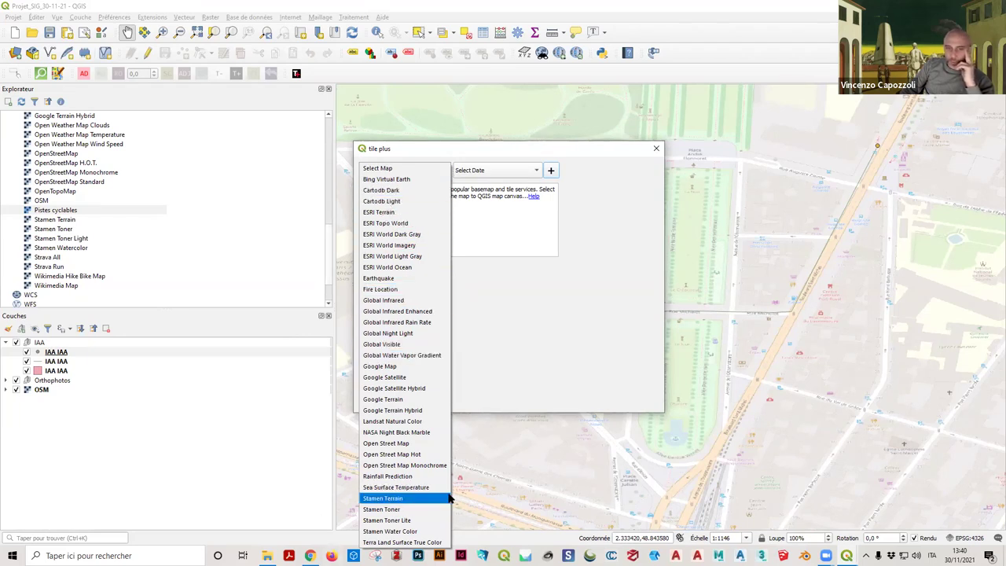
click(395, 379)
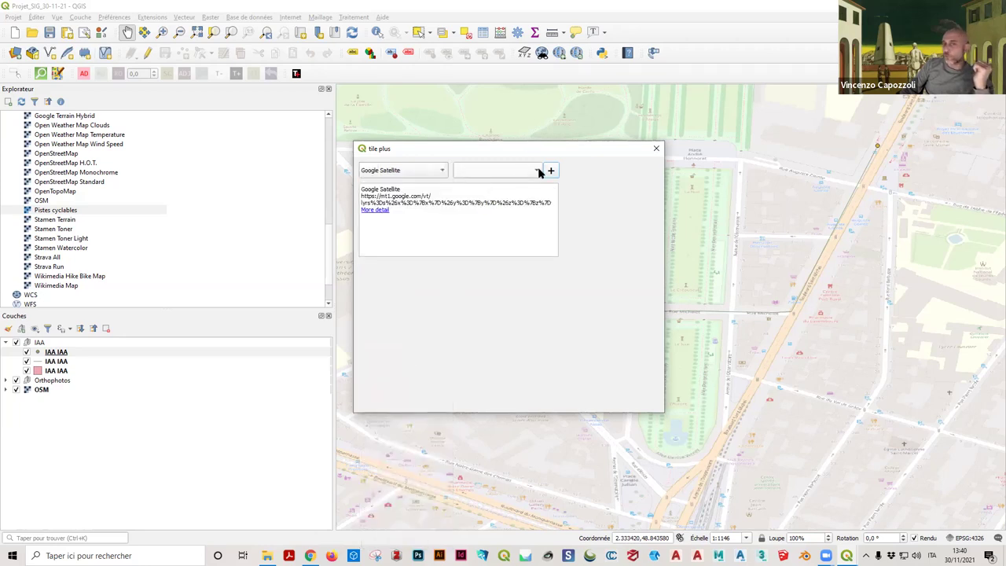
click(427, 171)
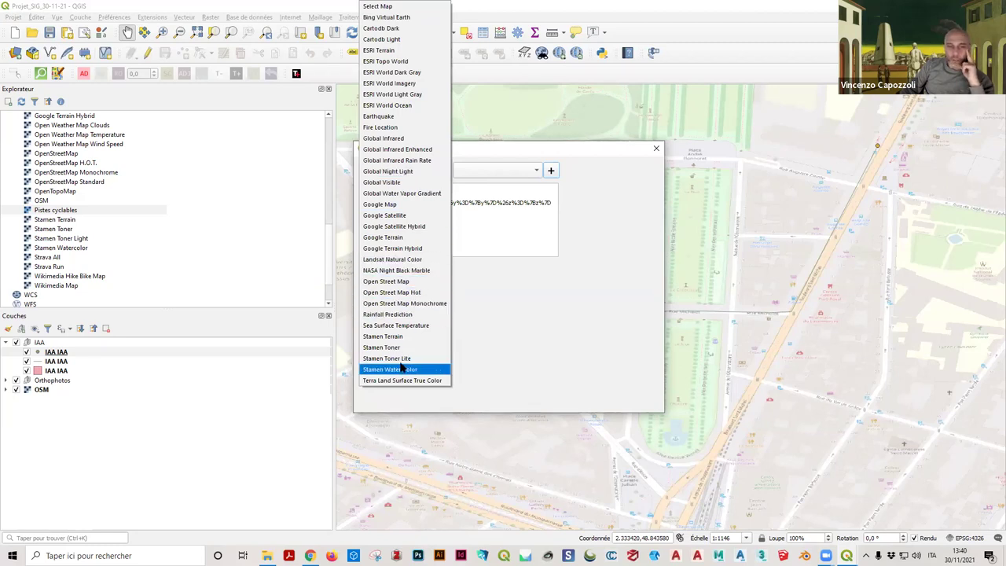
click(386, 314)
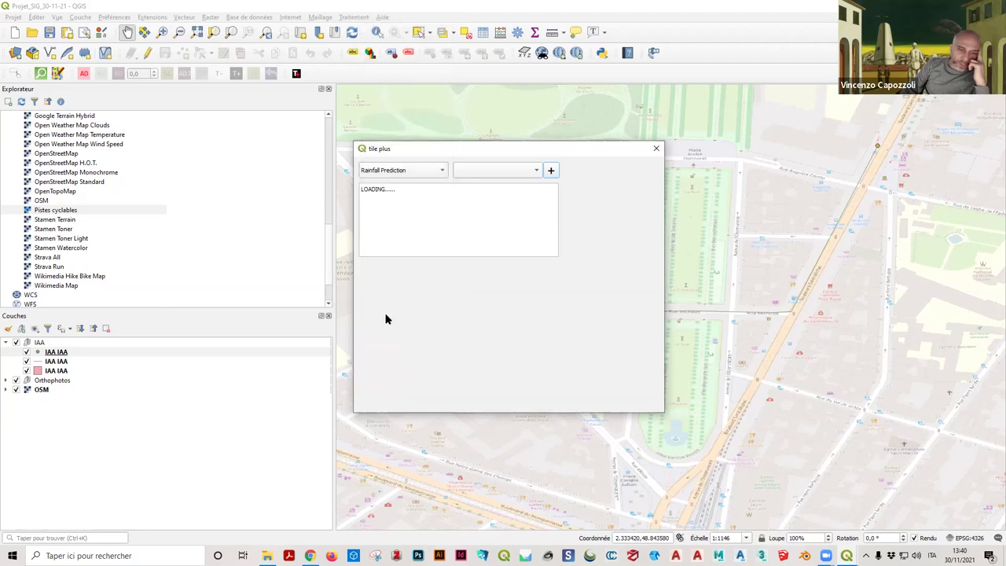
Step: Set the rainfall map's date to Latest, add it to the project and close the plugin window
click(535, 170)
scroll(453, 391, down, 2)
scroll(503, 315, up, 3)
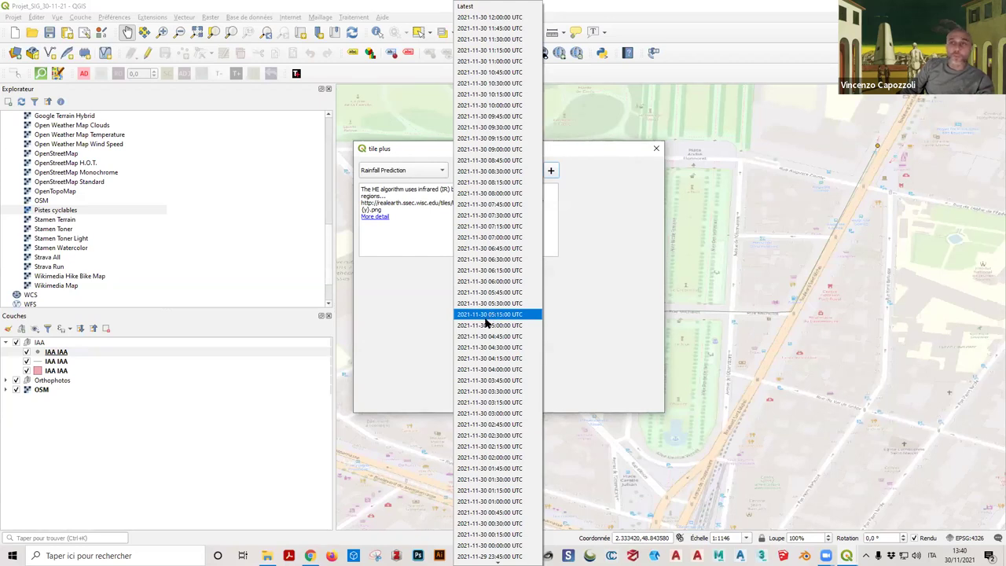
click(501, 7)
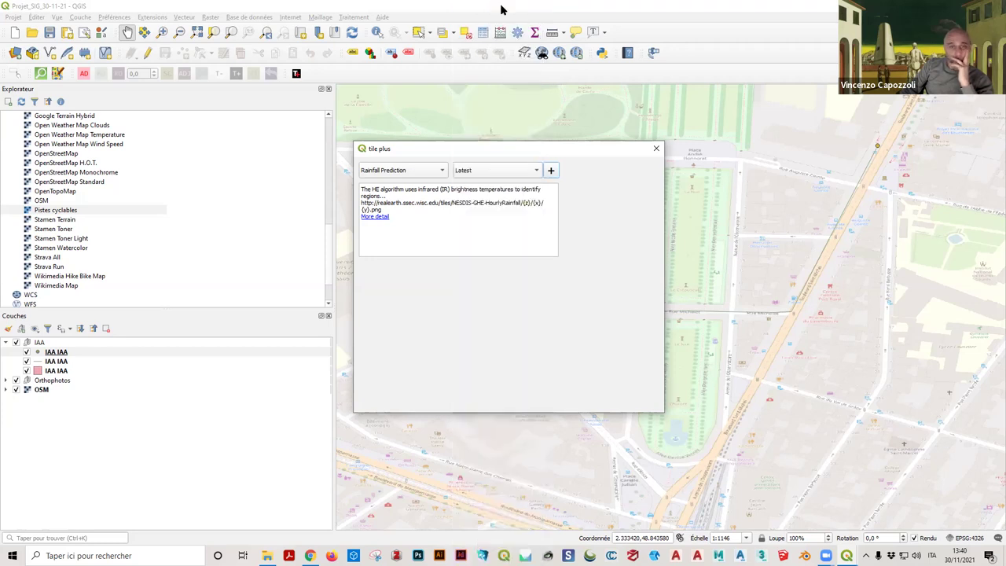
click(551, 171)
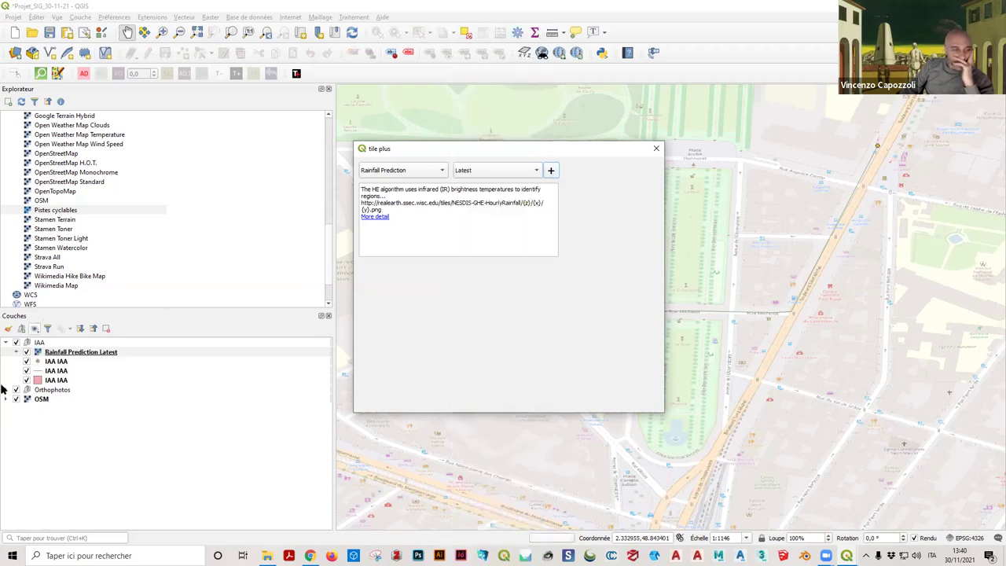
click(657, 149)
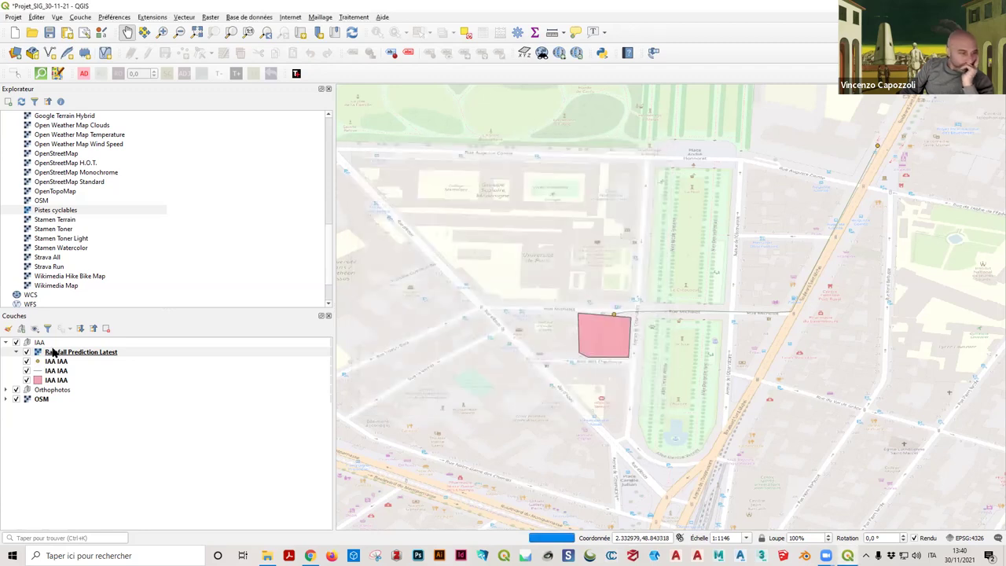
Step: Move the Rainfall Prediction Latest layer out of the IAA group to between the Orthophotos group and OSM
drag(79, 354, 37, 390)
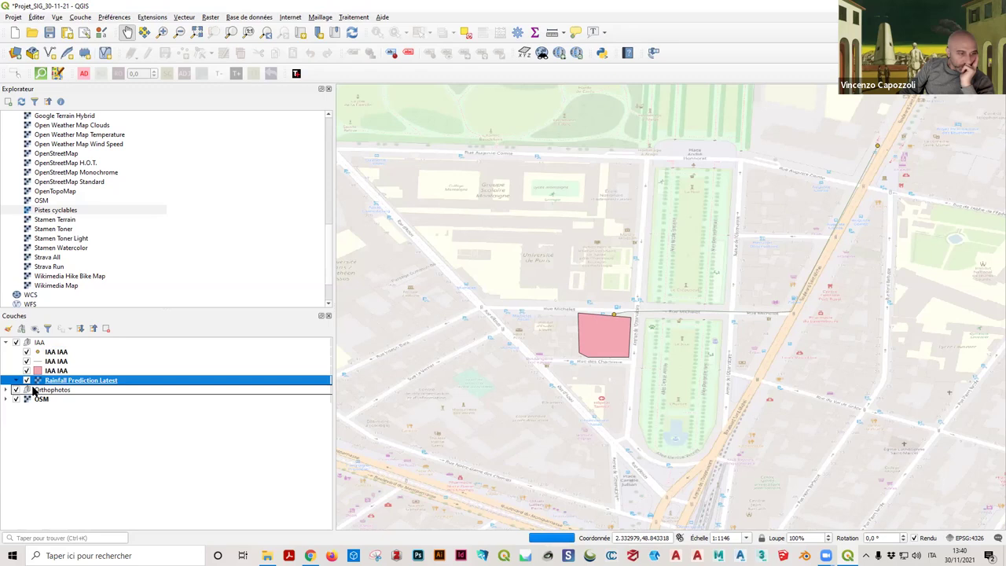
click(7, 380)
drag(84, 392, 55, 422)
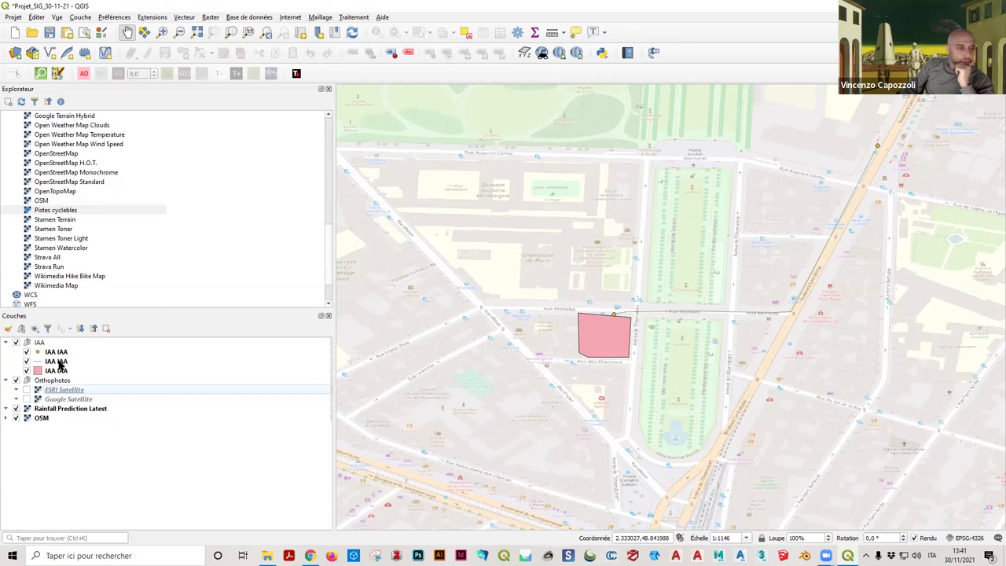
Step: Examine the Rainfall Prediction Latest layer across Europe, from the whole continent down to northern France and Belgium
scroll(657, 323, down, 2)
scroll(656, 321, down, 4)
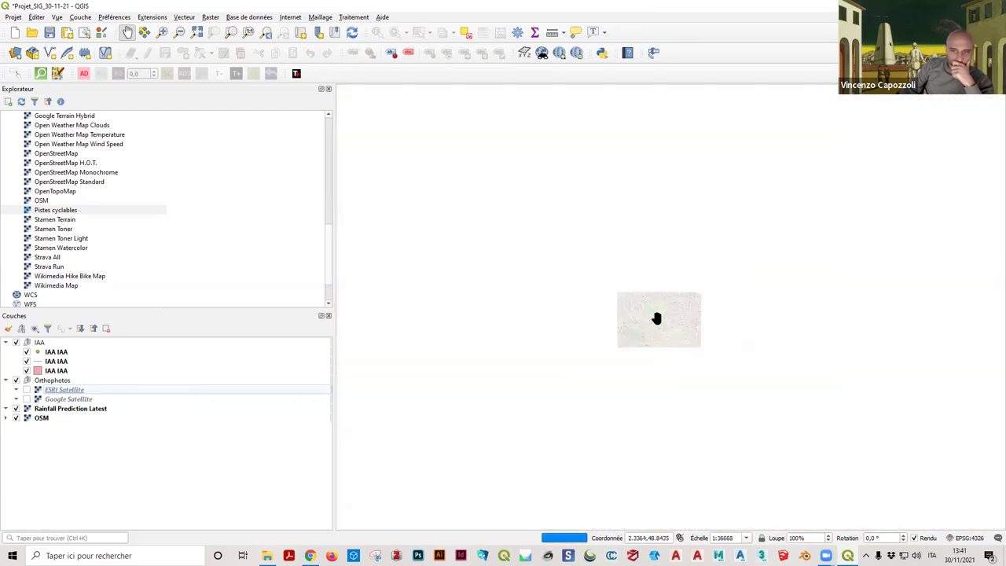
scroll(705, 328, down, 6)
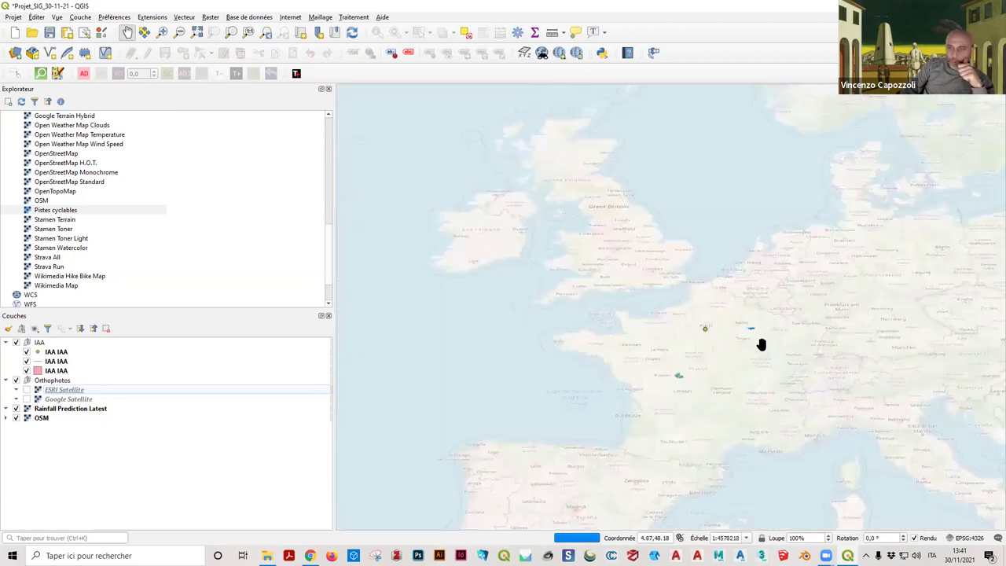
drag(760, 344, 677, 301)
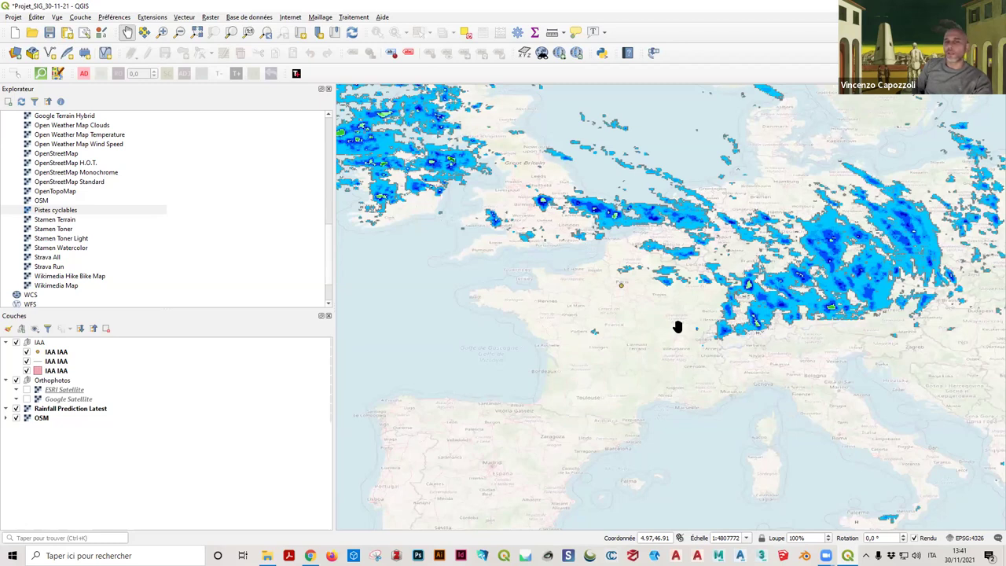
scroll(678, 327, down, 3)
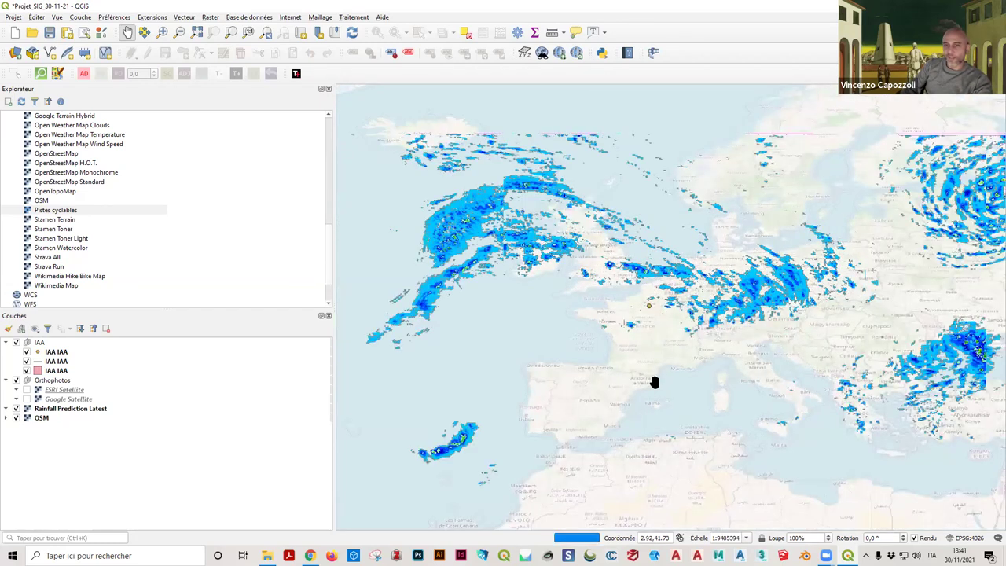
drag(747, 367, 674, 367)
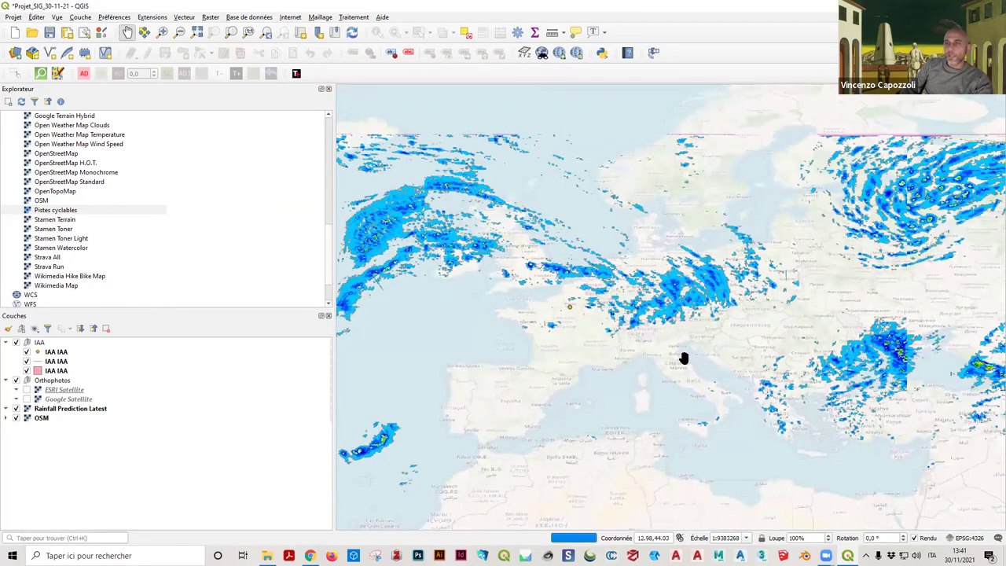
scroll(651, 330, up, 2)
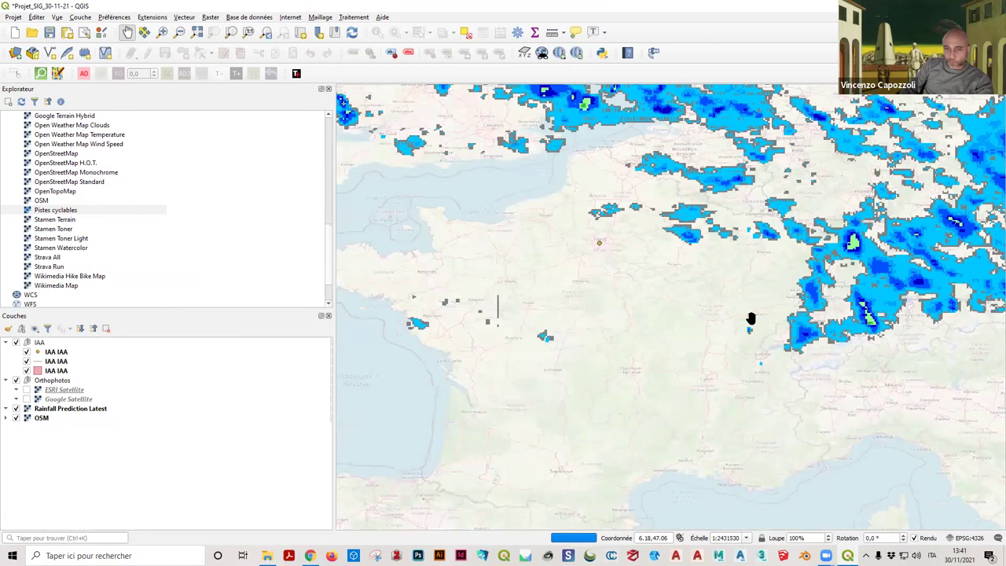
drag(751, 319, 687, 373)
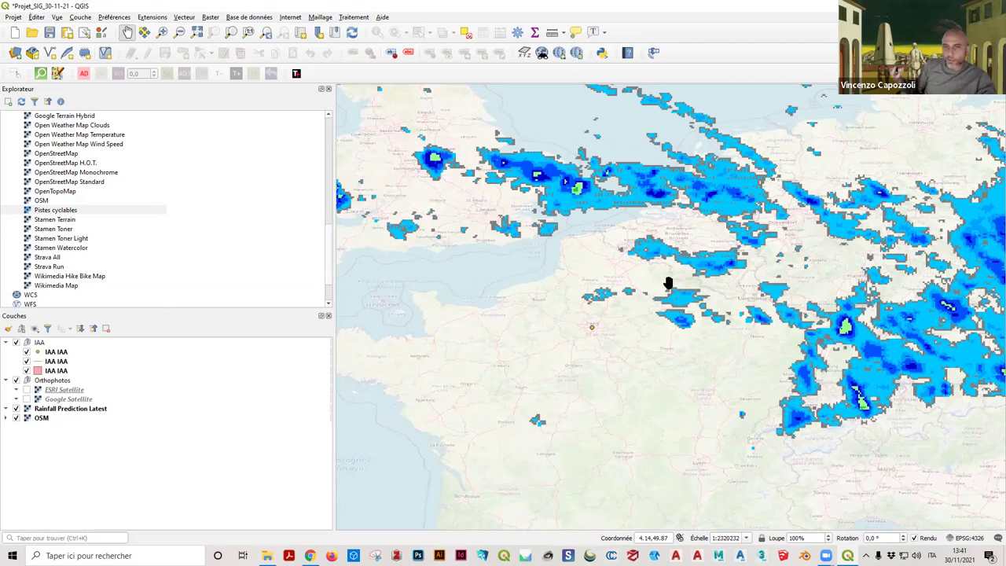
scroll(674, 275, up, 2)
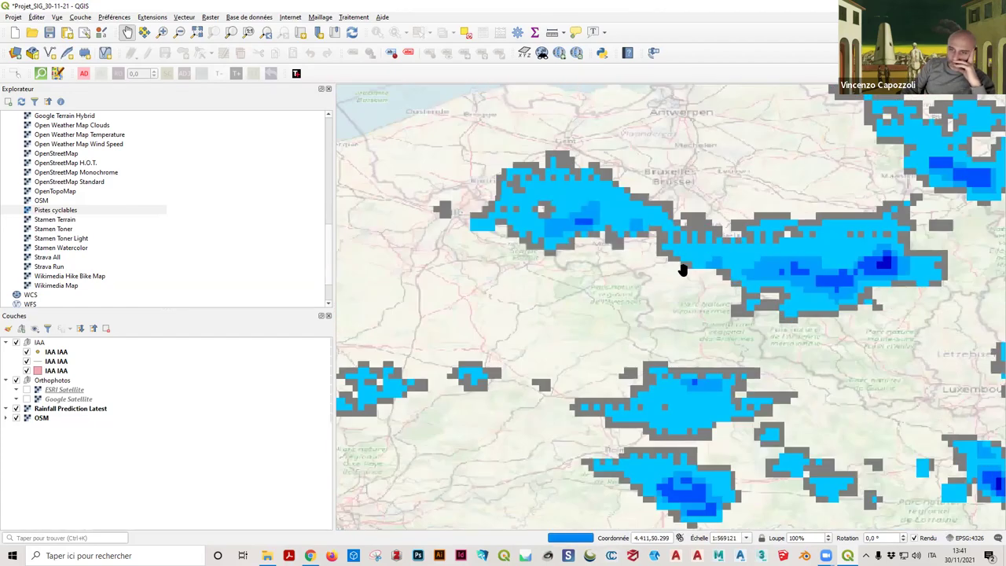
scroll(588, 202, up, 2)
scroll(584, 218, down, 2)
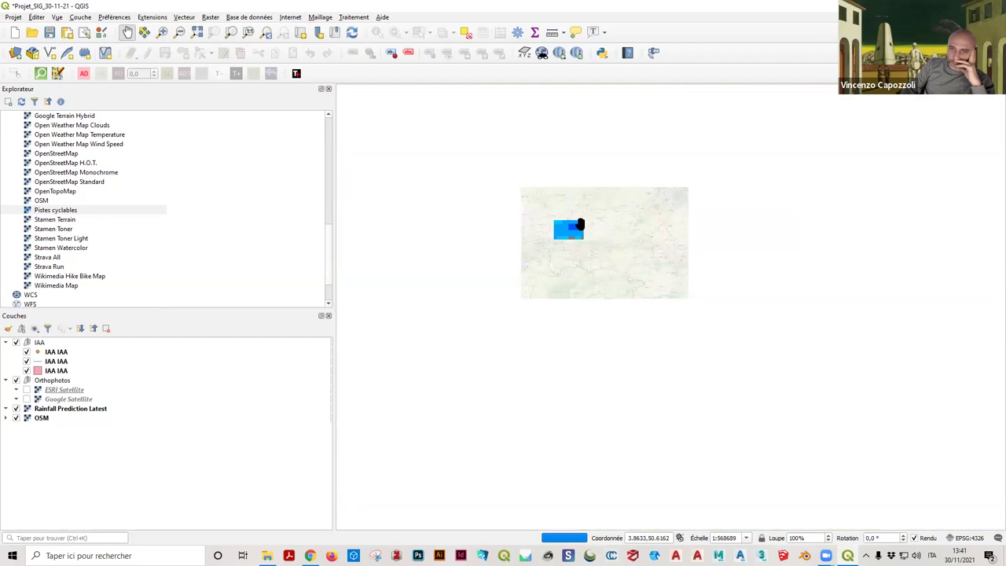
drag(579, 243, 749, 258)
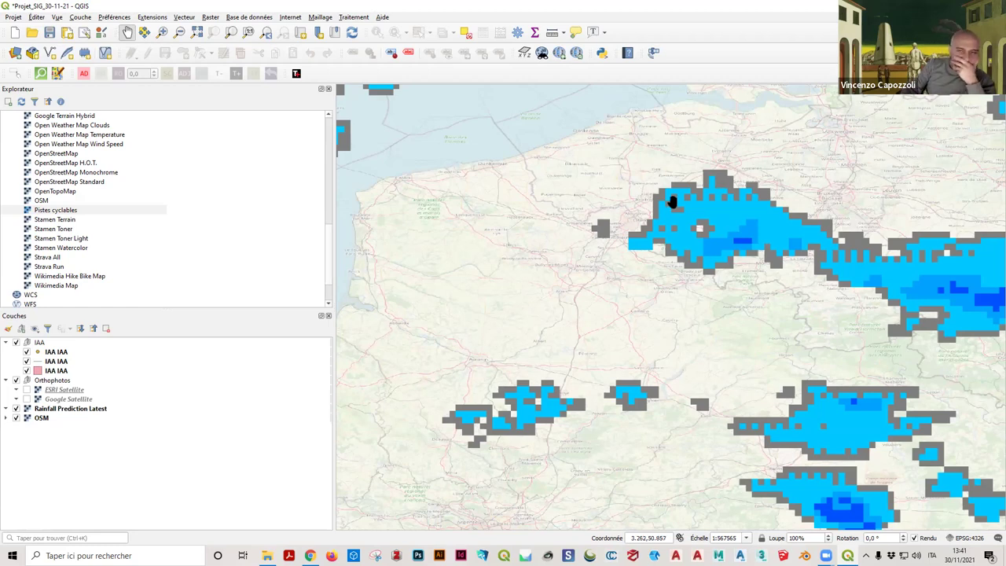
scroll(754, 224, down, 1)
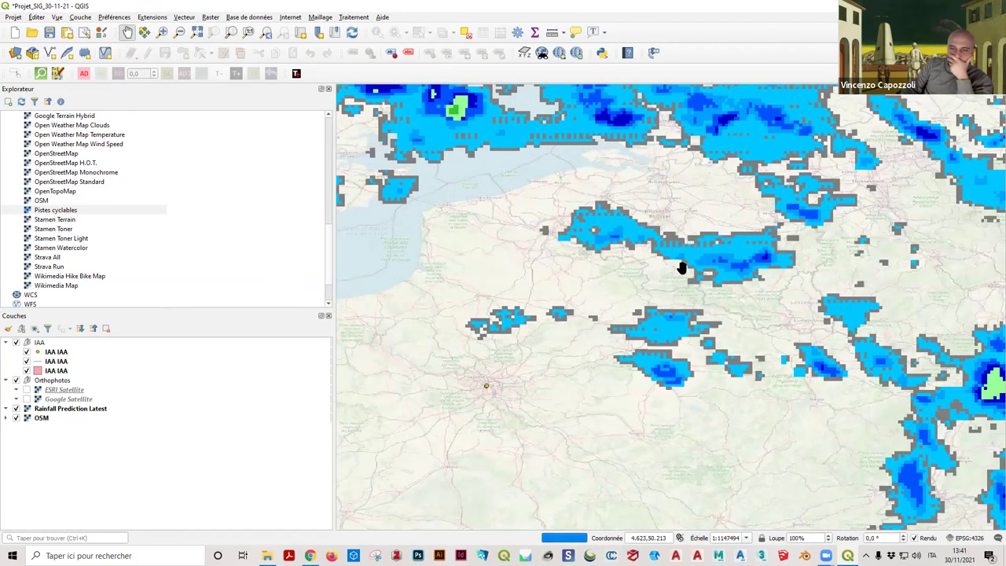
drag(681, 267, 683, 285)
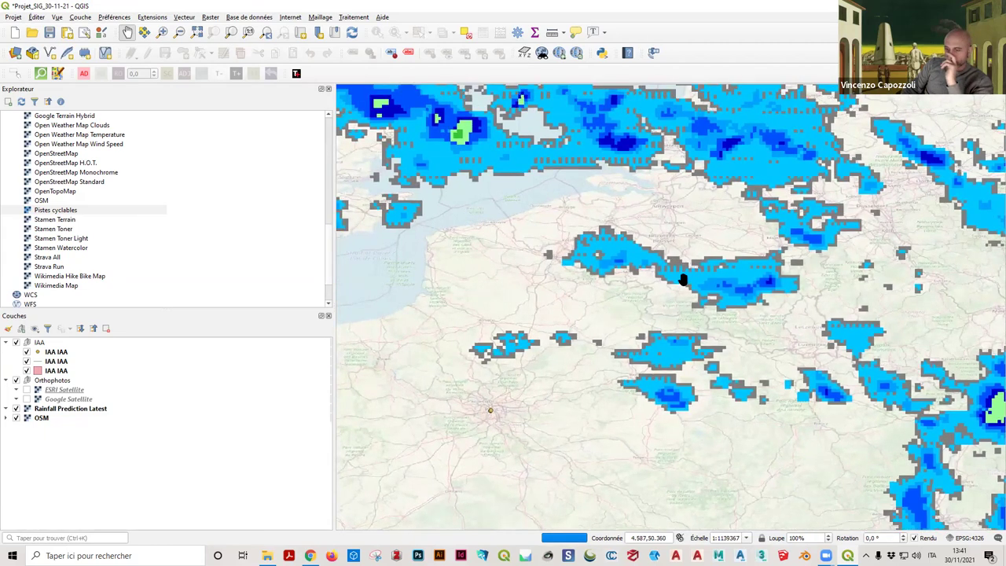
drag(682, 283, 702, 307)
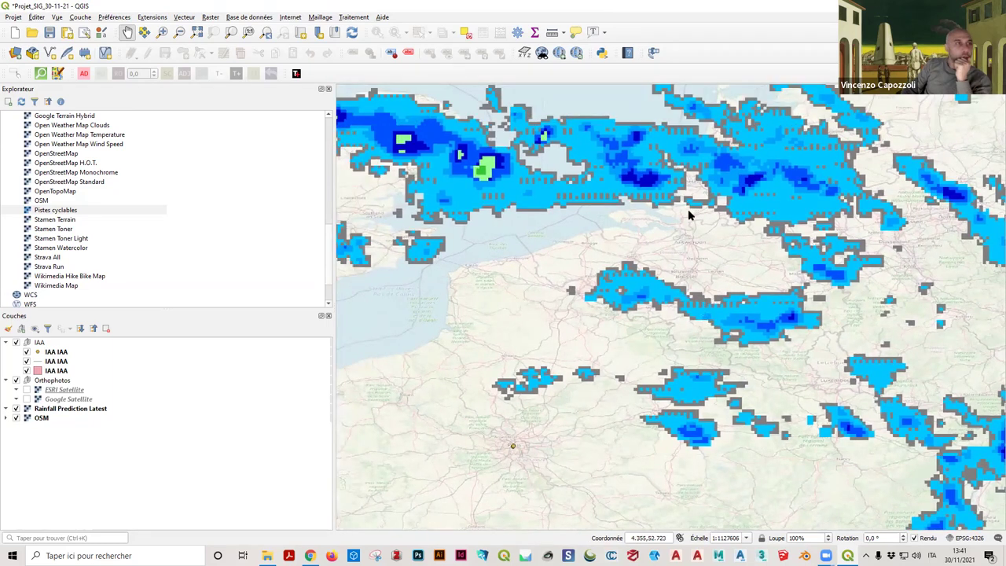
Step: Save the project and remove the Rainfall Prediction Latest layer from it
click(50, 35)
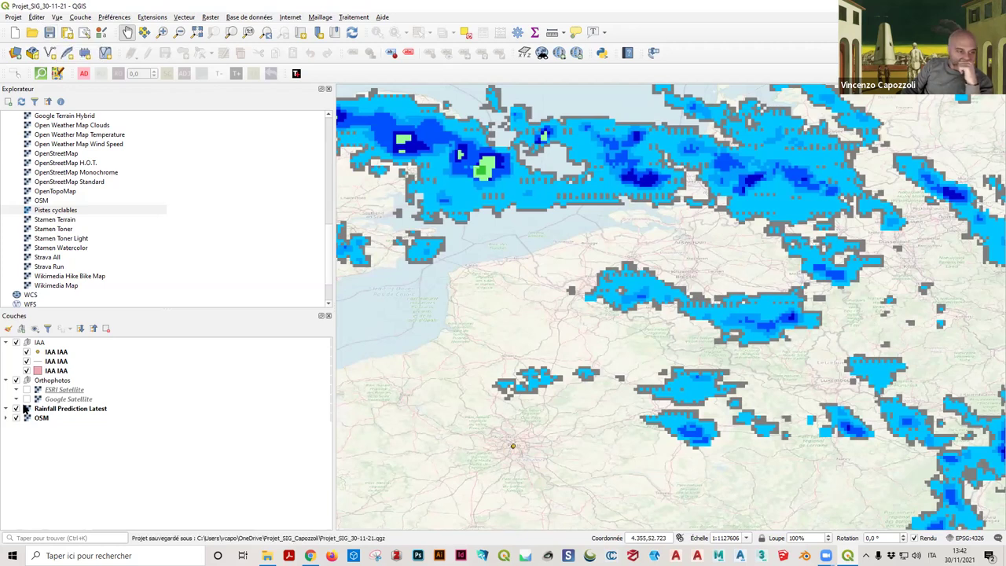
click(41, 410)
right_click(41, 417)
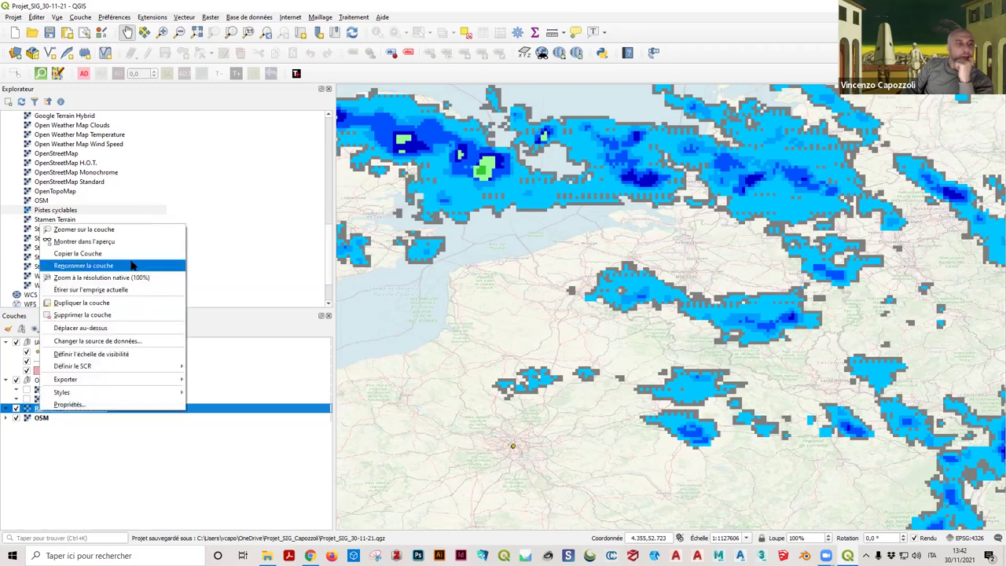
click(92, 315)
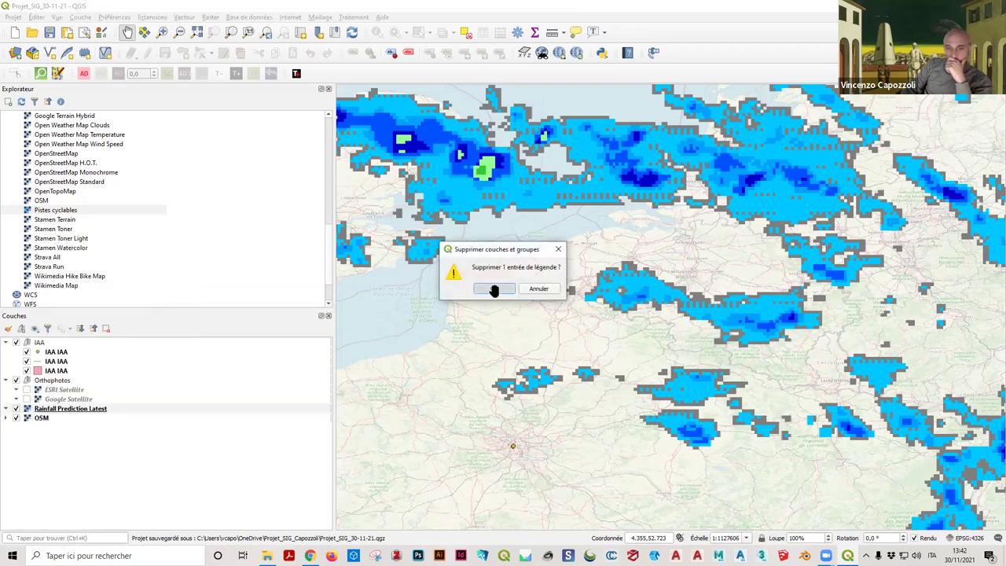
click(492, 287)
Step: Return to the IAA site in Paris, hide the IAA layer group and collapse it
drag(514, 299, 559, 267)
scroll(559, 268, down, 3)
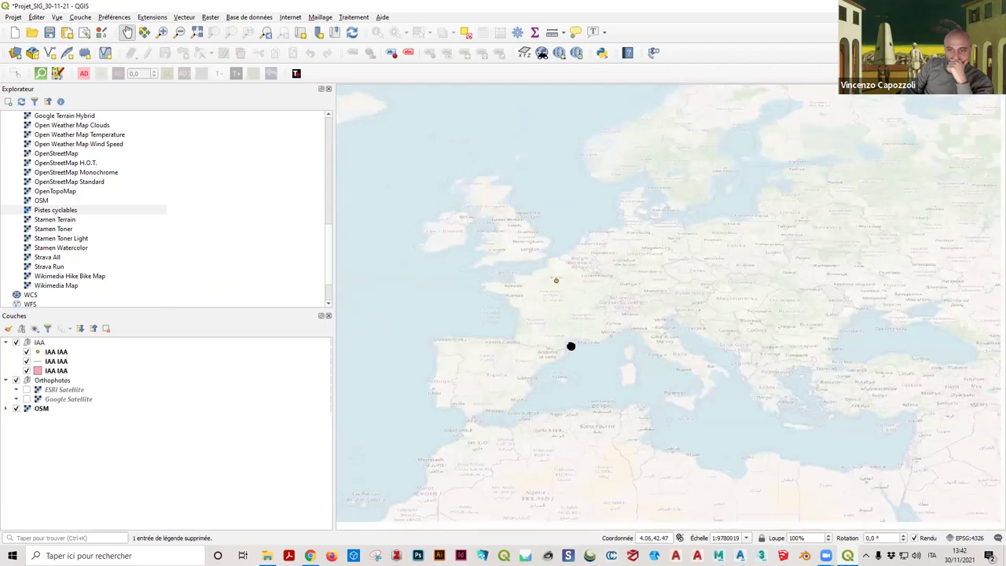
scroll(543, 299, up, 1)
scroll(601, 314, up, 1)
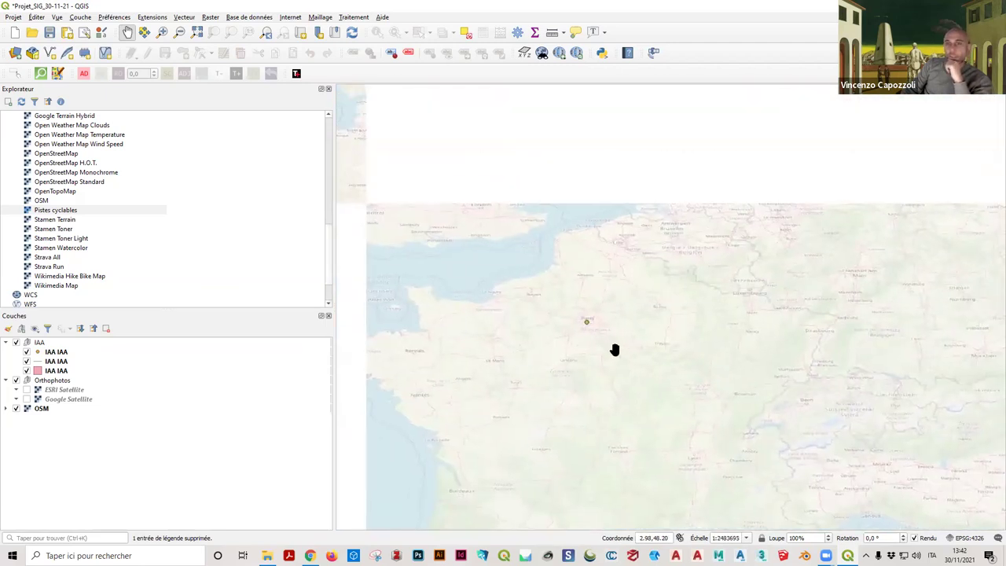
scroll(594, 324, up, 4)
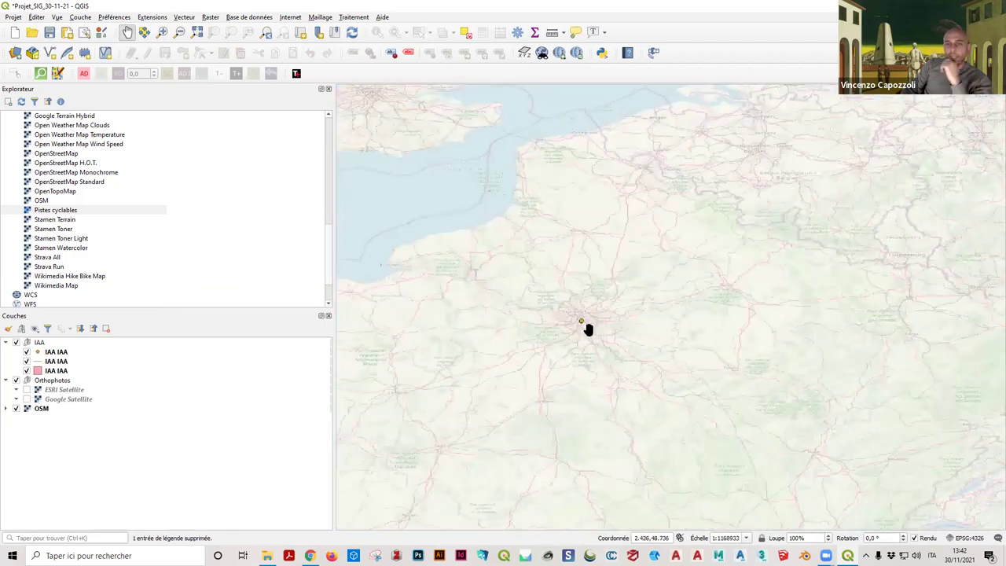
scroll(521, 315, up, 3)
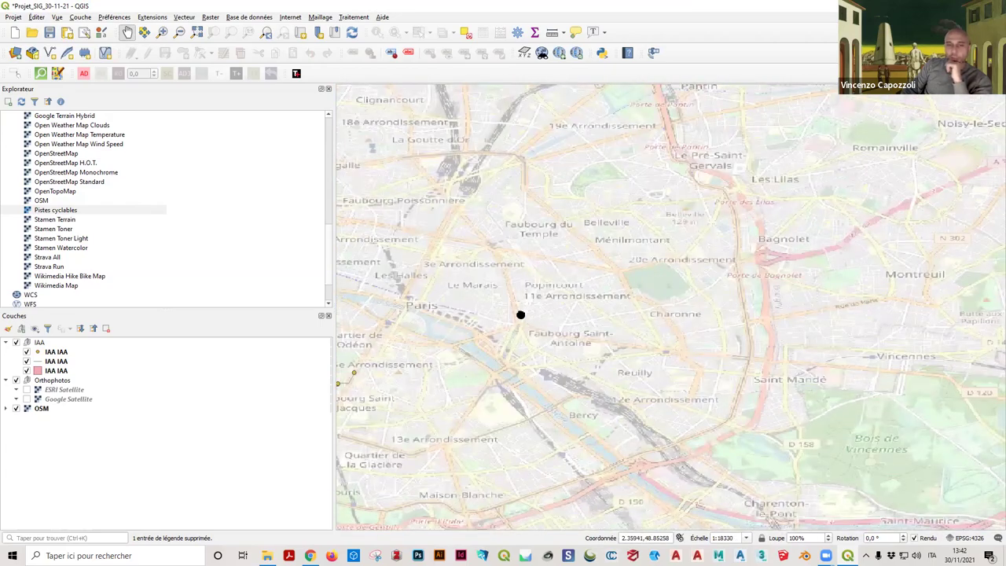
scroll(613, 310, up, 3)
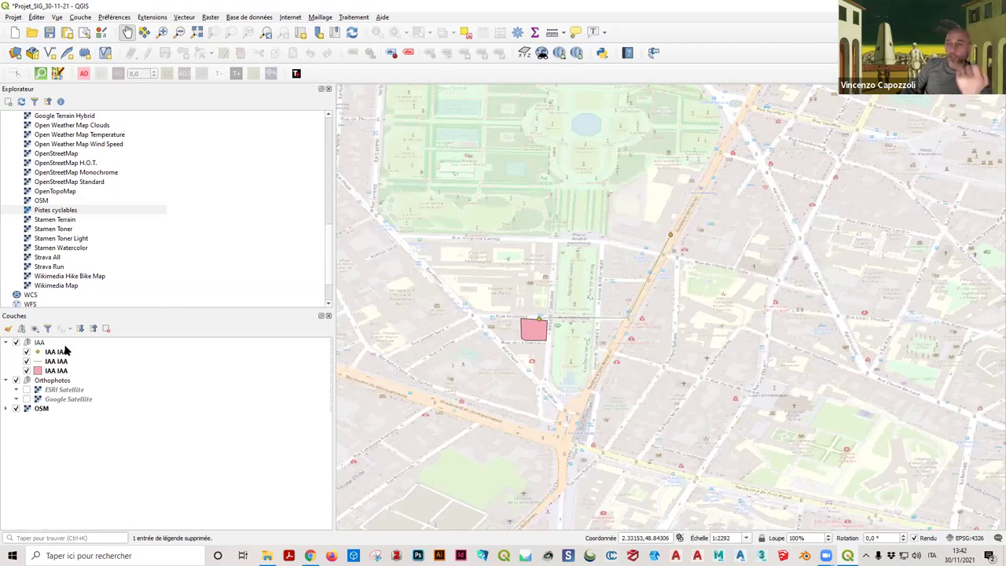
click(16, 343)
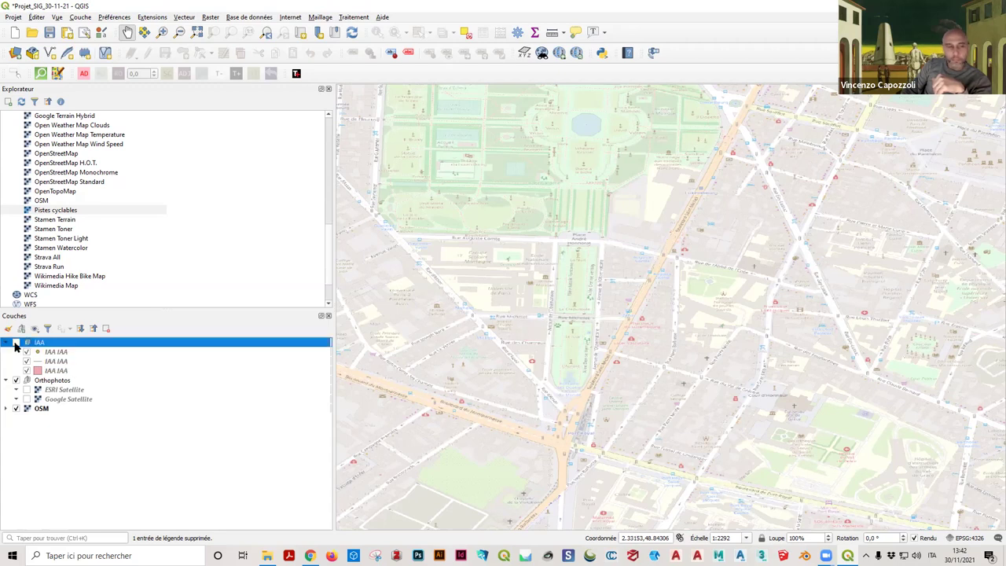
click(5, 345)
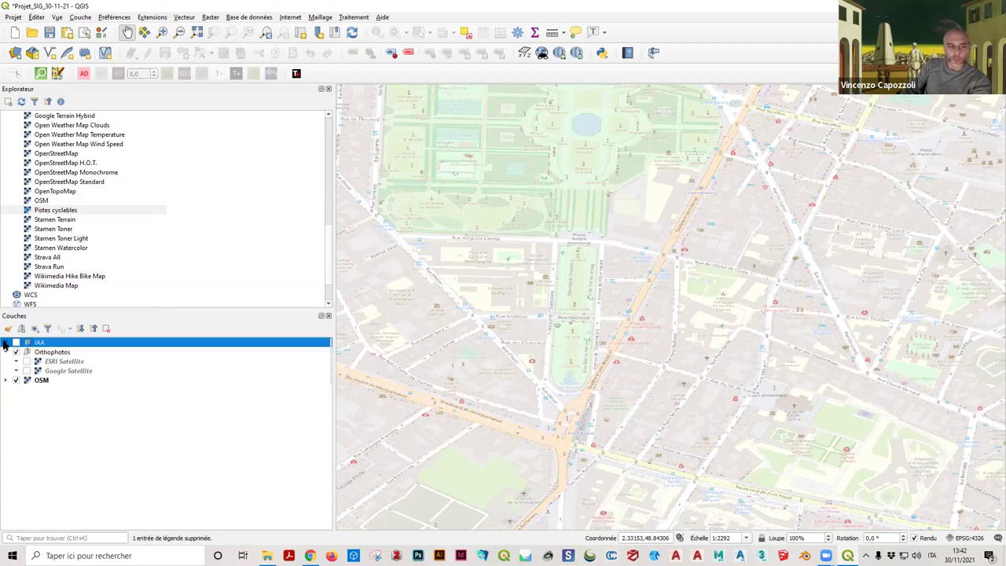
Step: Rename the IAA layer group as "IAA (import-GE)"
right_click(54, 344)
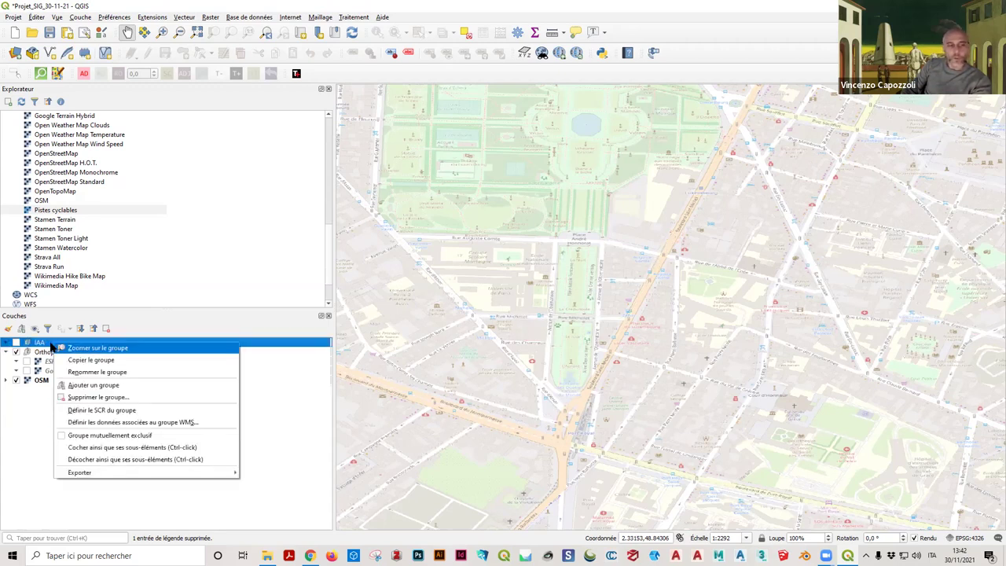
click(98, 372)
key(End)
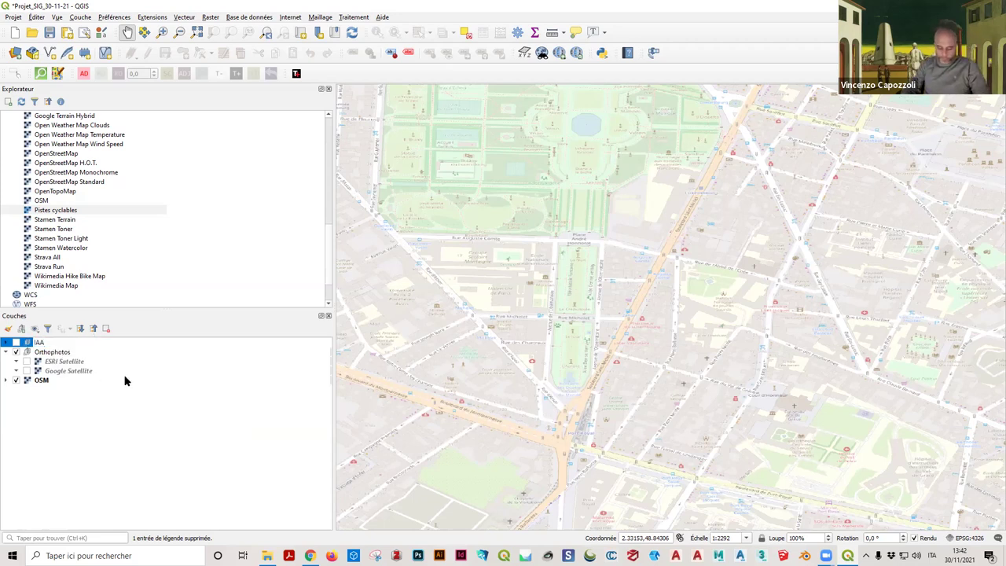
text((import-Googl)
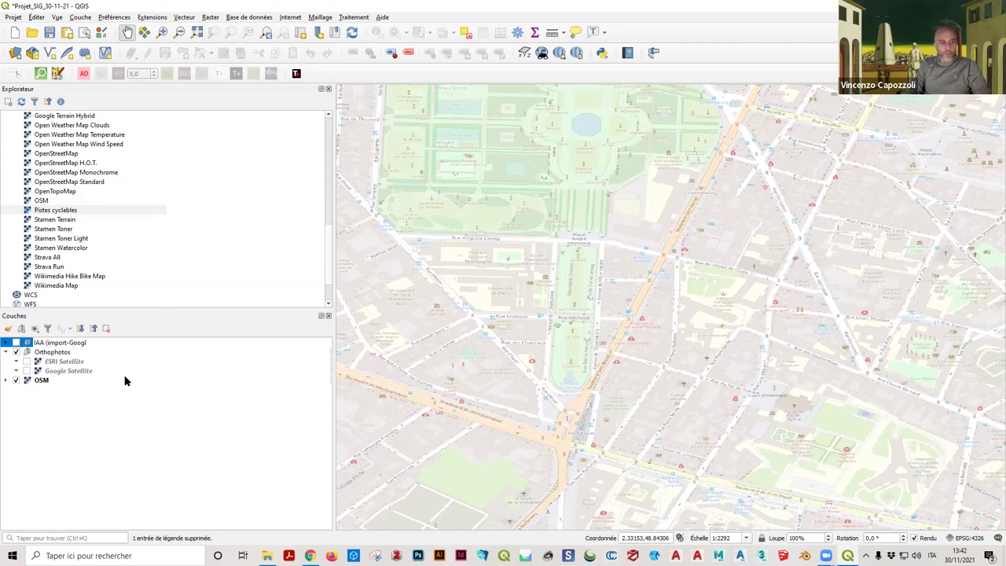
key(BackSpace)
key(BackSpace)
key(BackSpace)
key(BackSpace)
text(E))
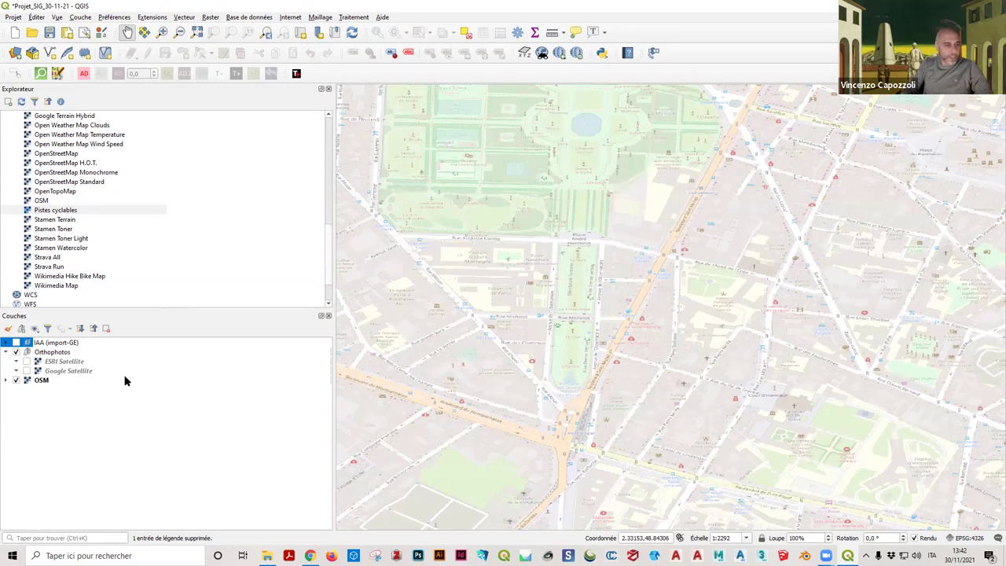
key(Return)
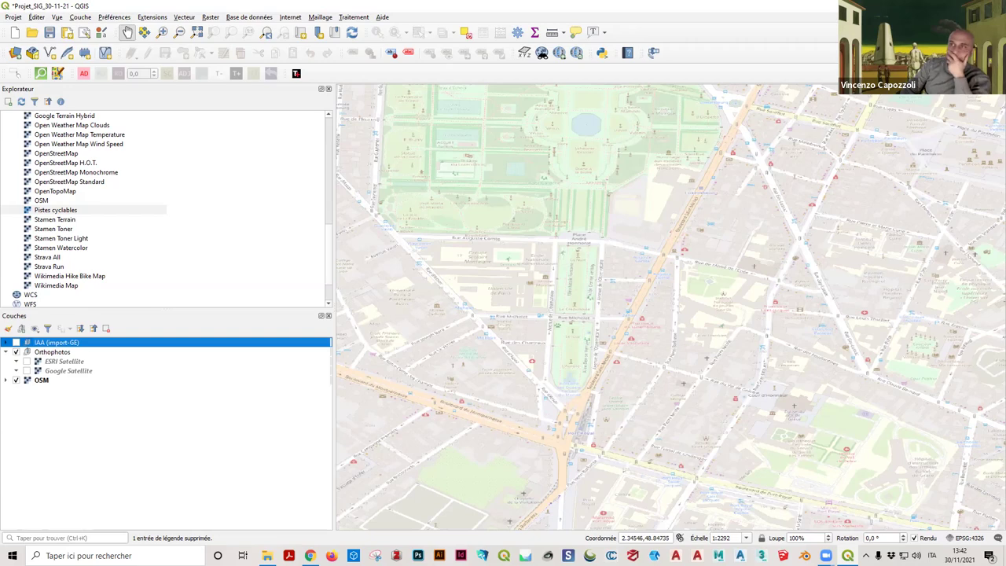
Step: Minimize QGIS and the browser to switch to the project's OneDrive folder in File Explorer, and widen its window to reveal the type and size columns
key(super+Down)
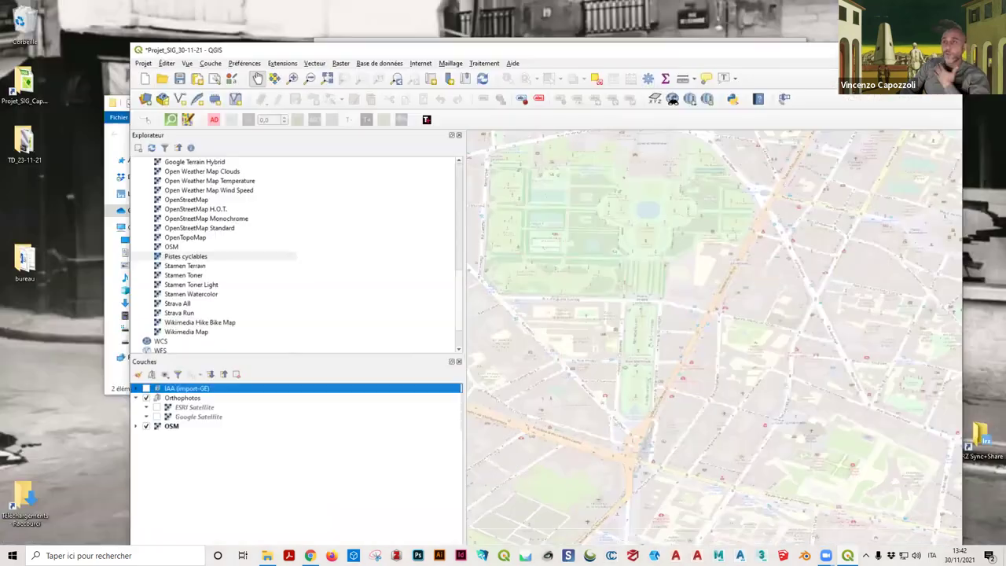
key(super+Down)
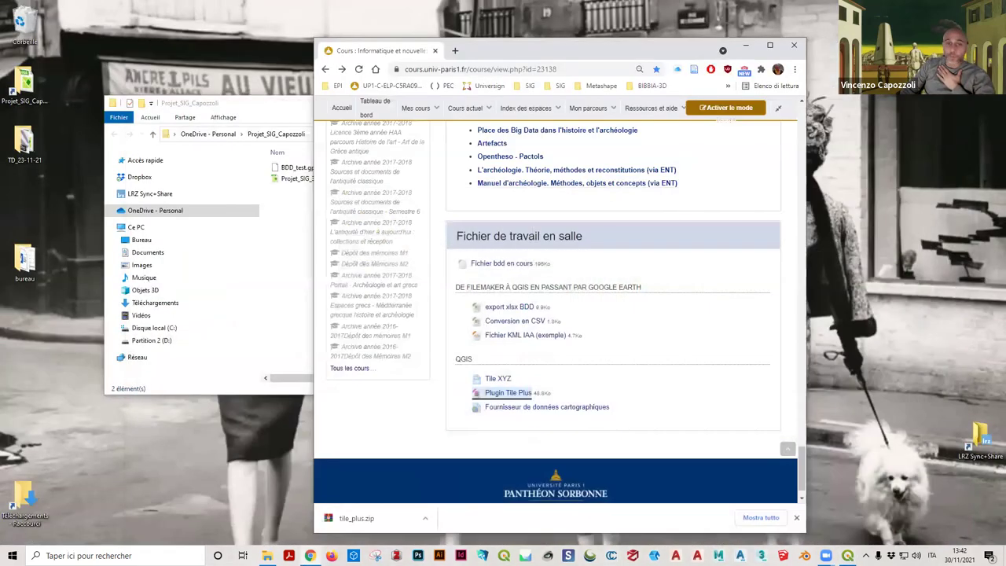
drag(659, 57, 492, 52)
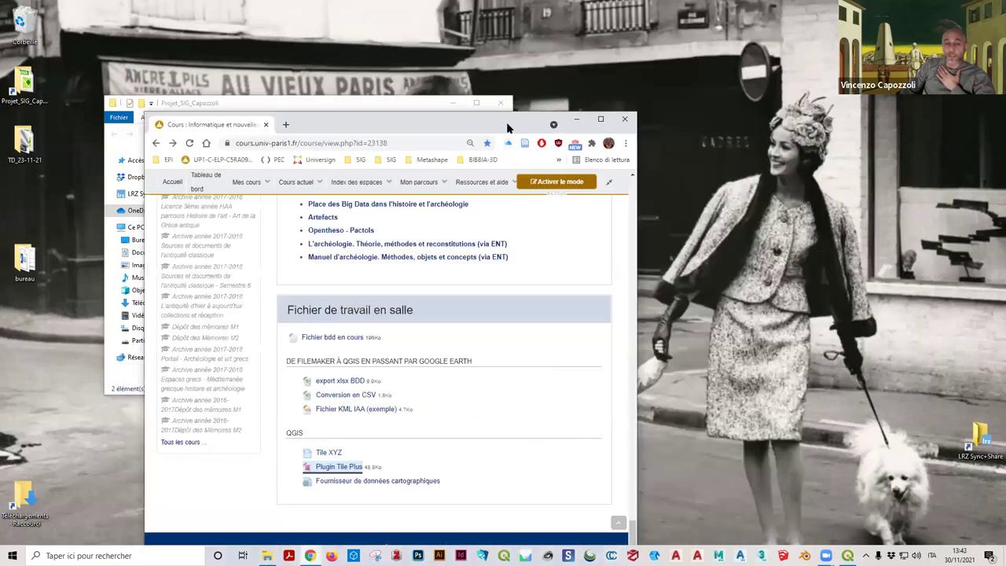
key(super+Down)
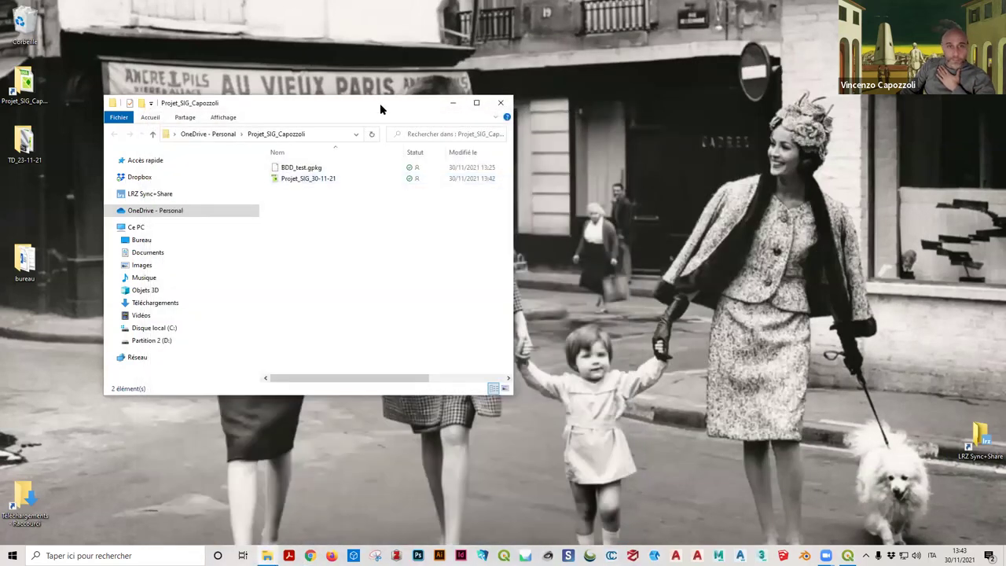
drag(380, 103, 425, 88)
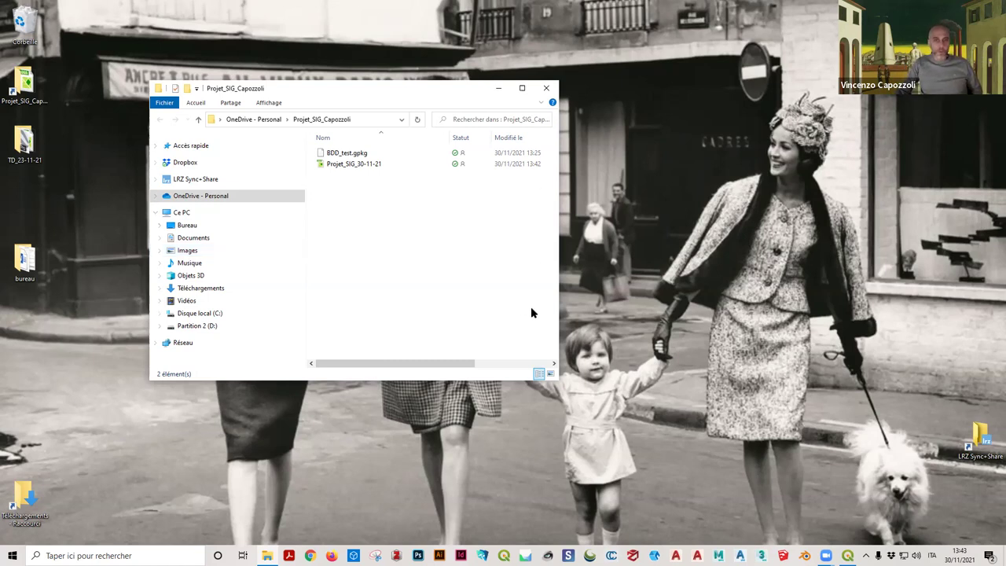
click(570, 306)
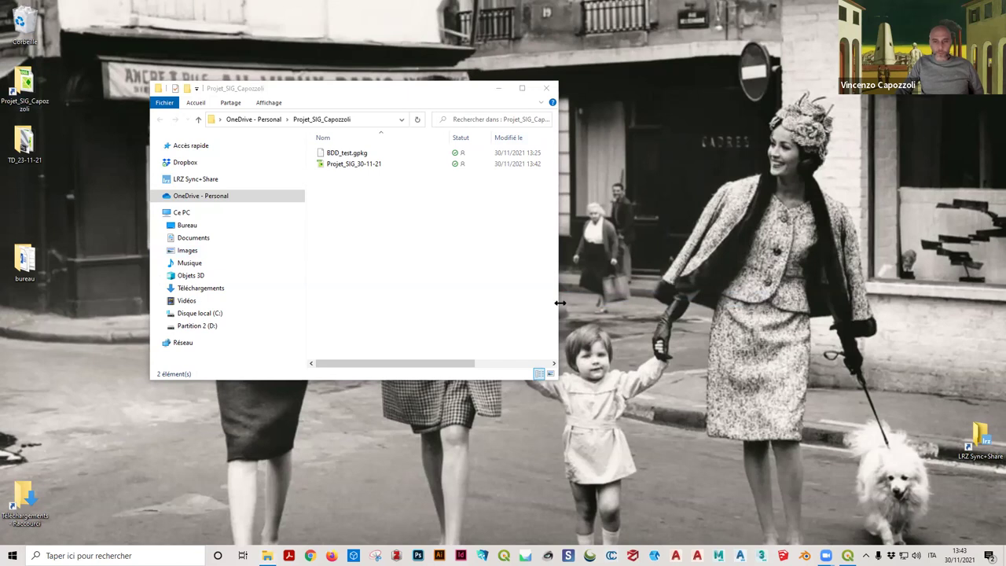
drag(560, 303, 819, 303)
right_click(379, 209)
click(369, 202)
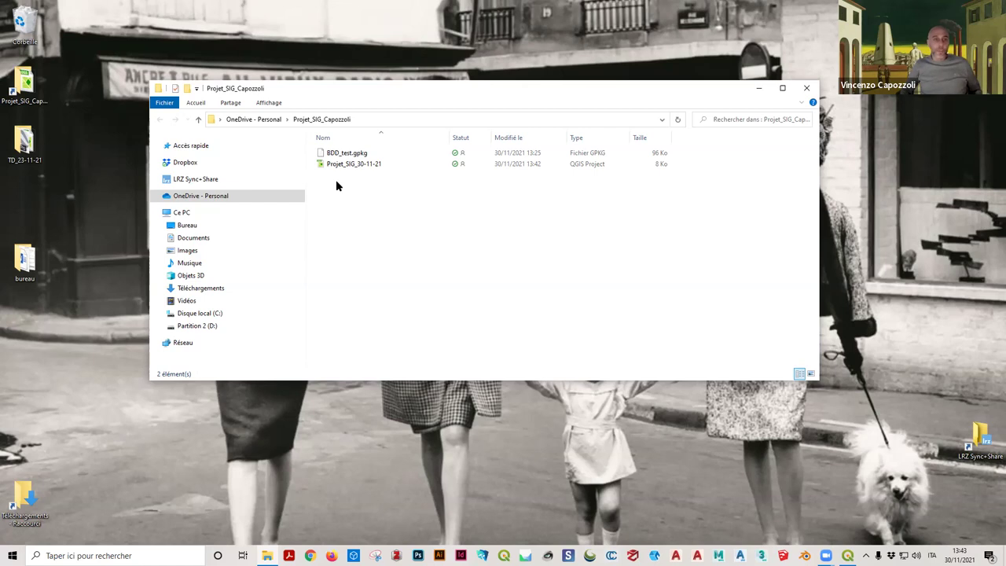
Step: Create a new folder named "entree_IAA" in the project folder
right_click(342, 183)
mouse_move(429, 373)
click(589, 375)
text(e)
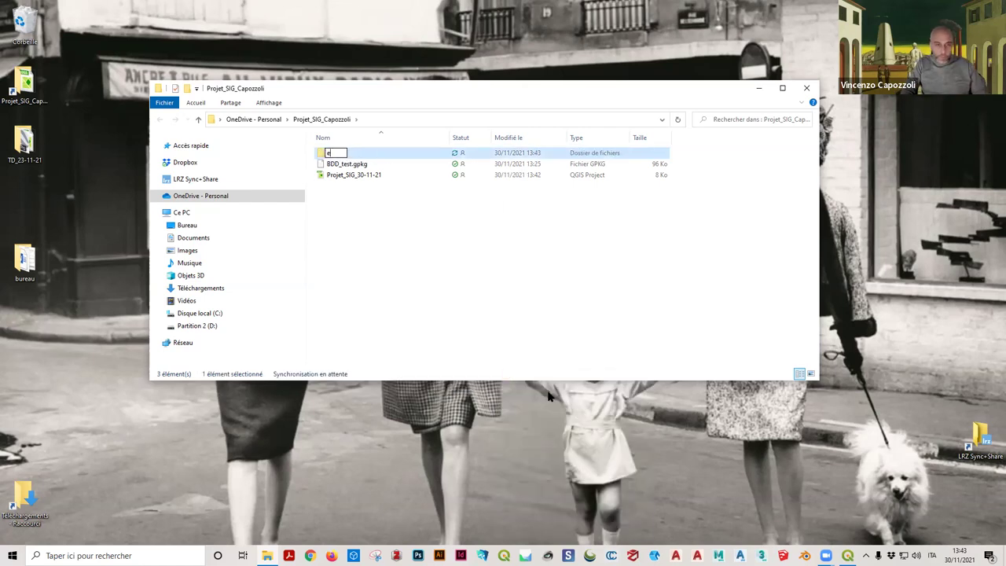
text(ntree_IAA)
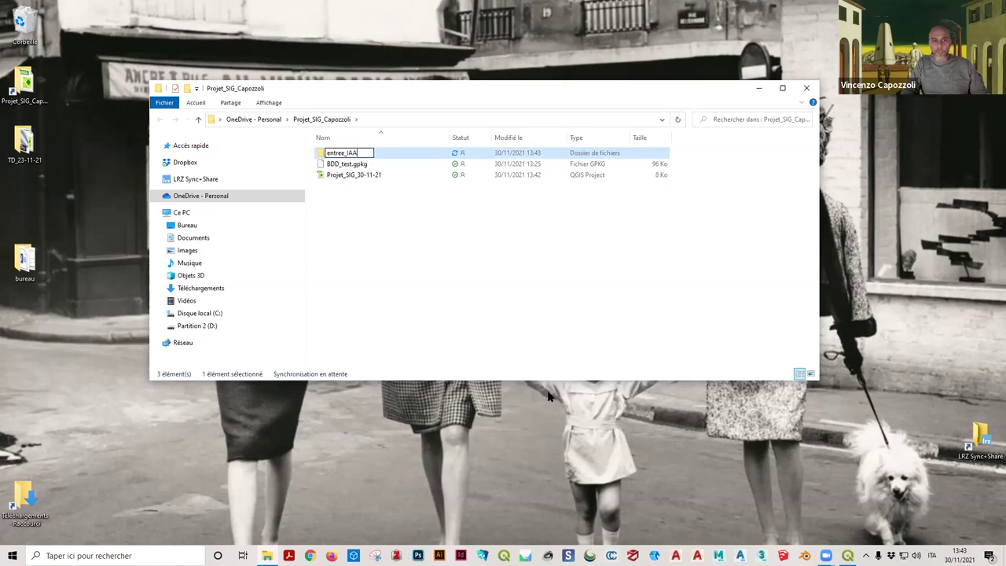
click(549, 396)
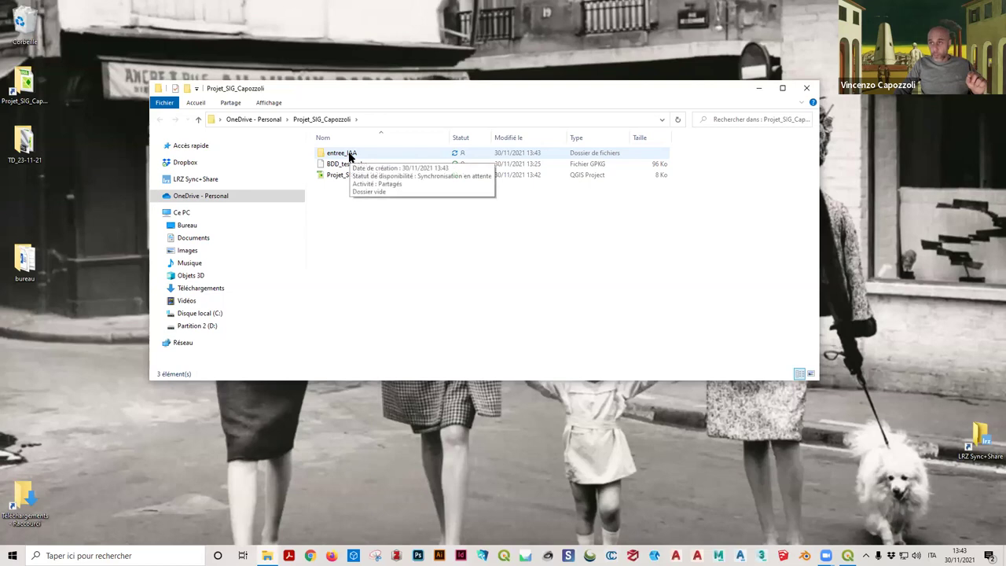
Step: Create a second folder named "trajet_IAA-RER-B" in the project folder
right_click(383, 230)
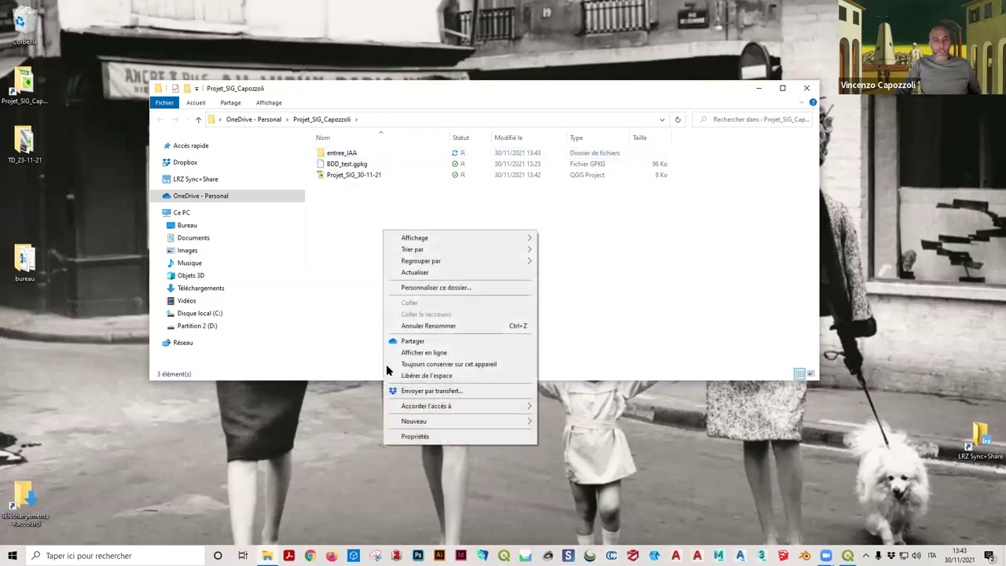
mouse_move(528, 421)
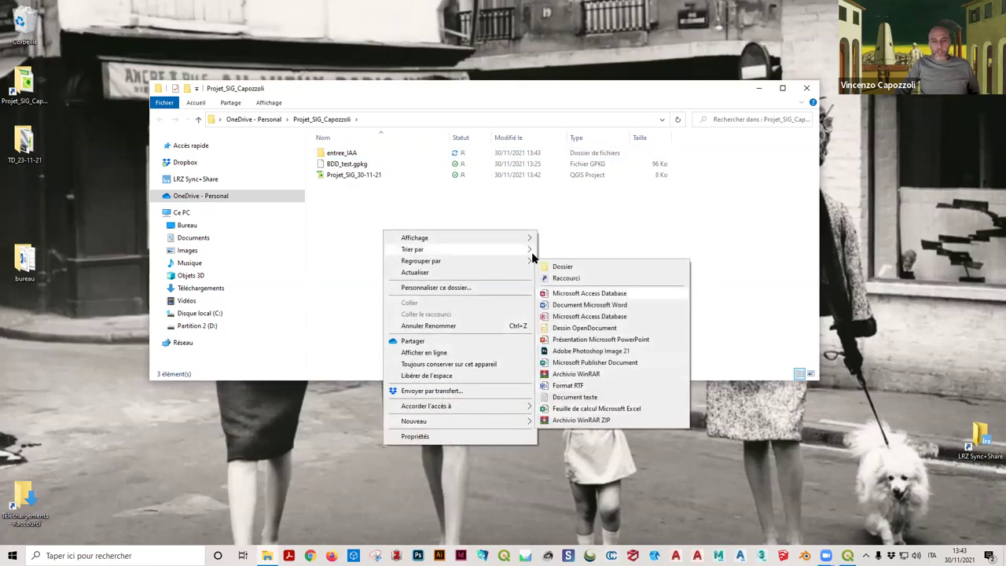
click(560, 267)
text(tra)
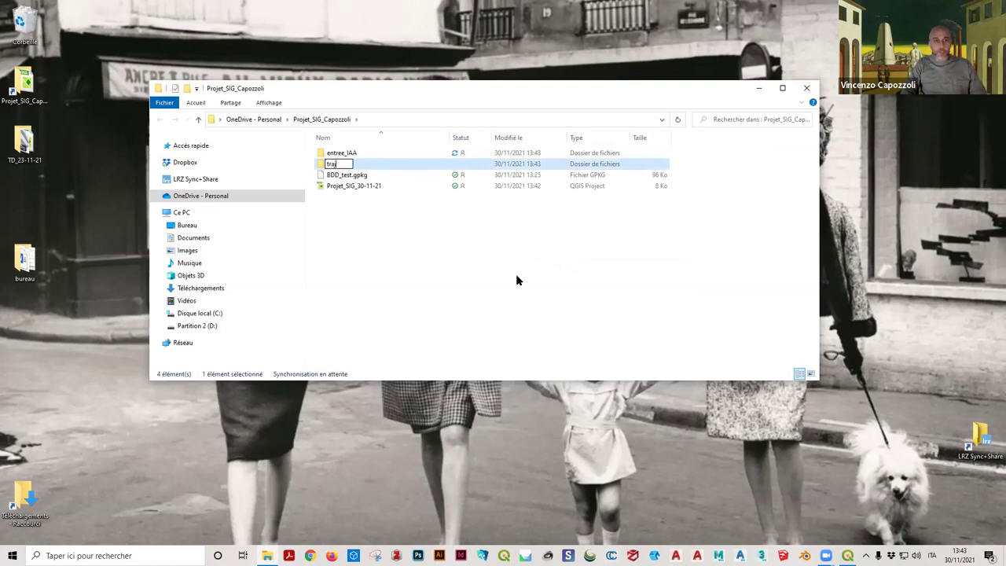
text(jet_IAA-RER-B)
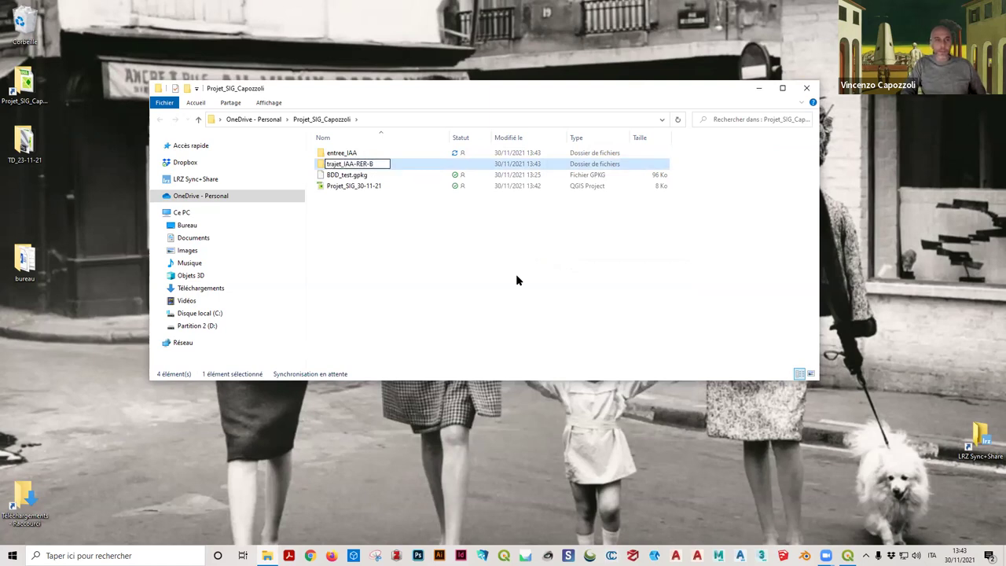
key(Return)
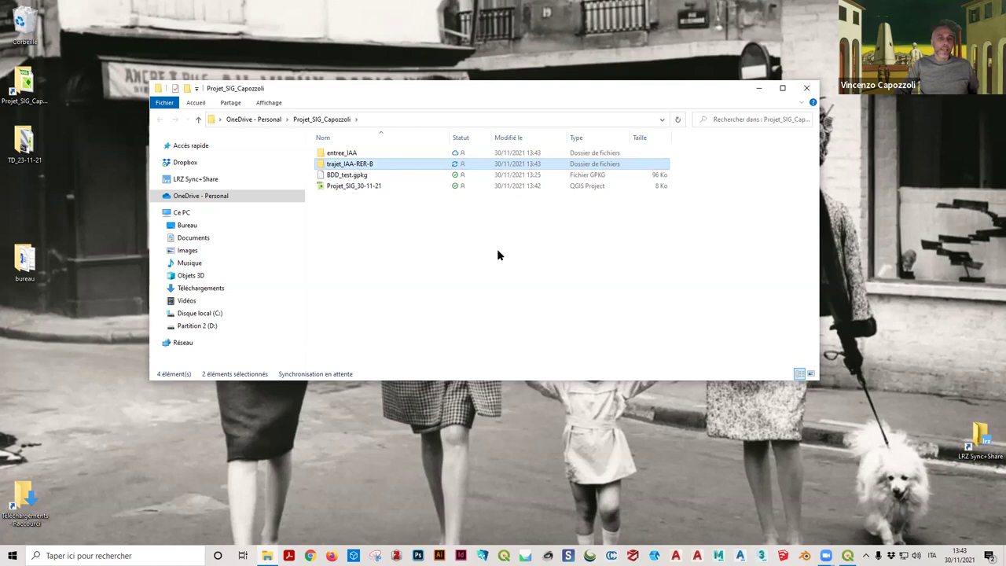
Step: Add a third folder named "emprise_IAA" to the project folder
click(186, 87)
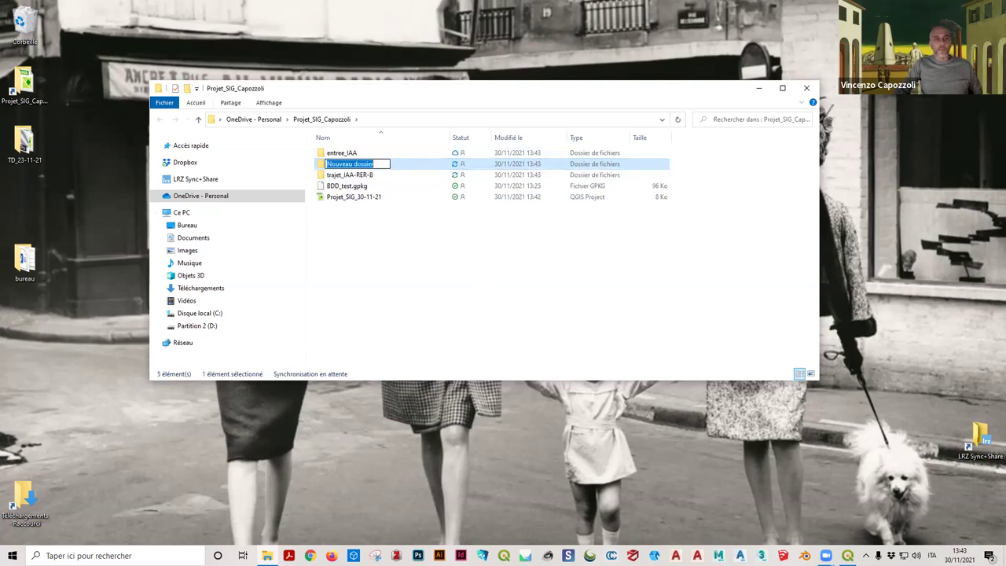
text(emprise_IAA)
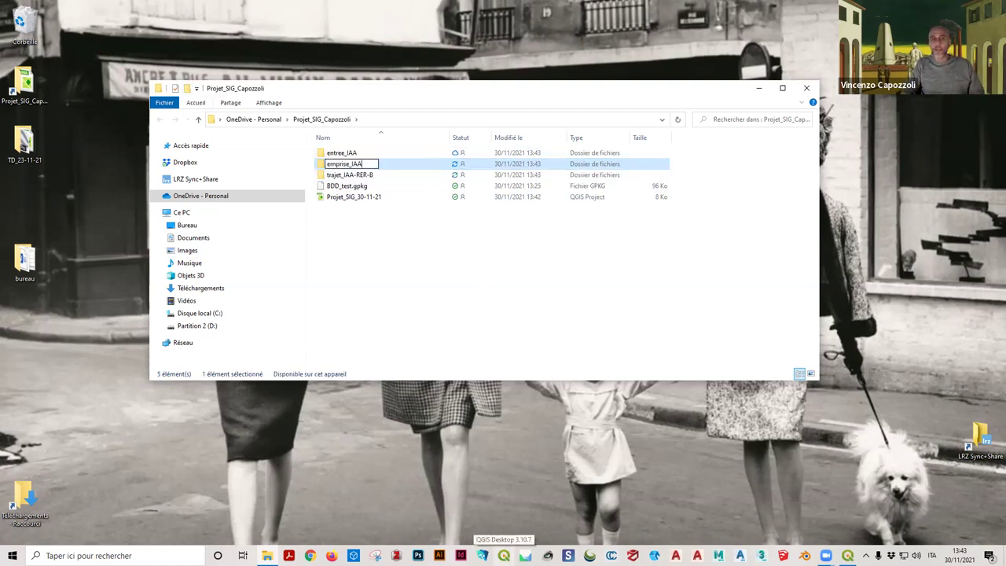
key(Return)
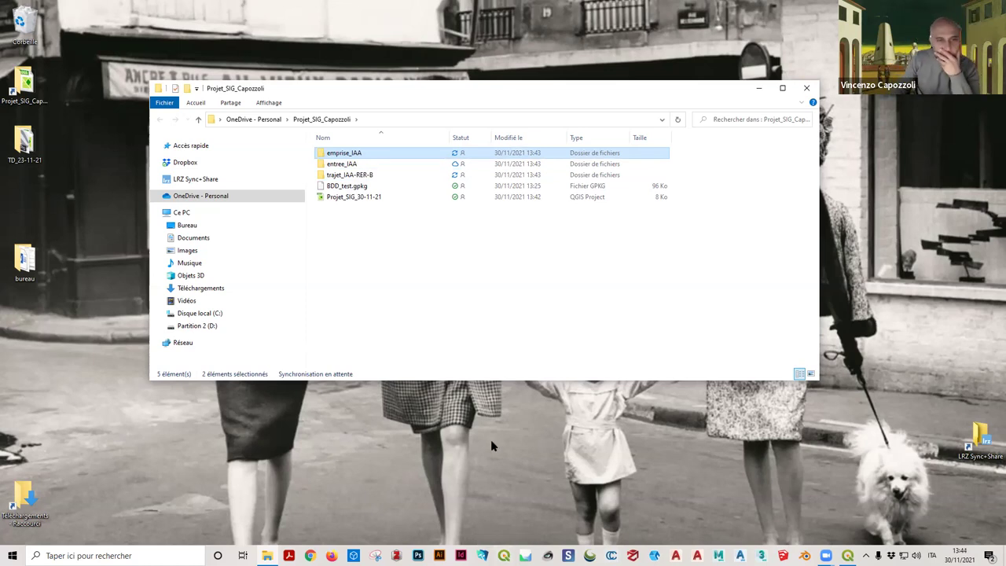
Step: Switch to QGIS, start a new Shapefile layer, and move and shrink its dialog so the map beside it stays visible
click(847, 556)
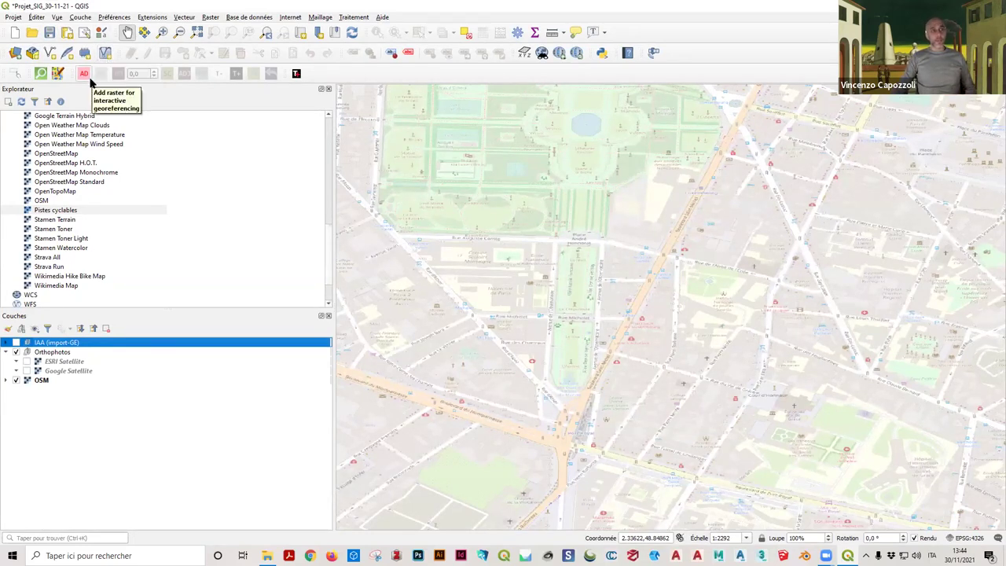
click(80, 19)
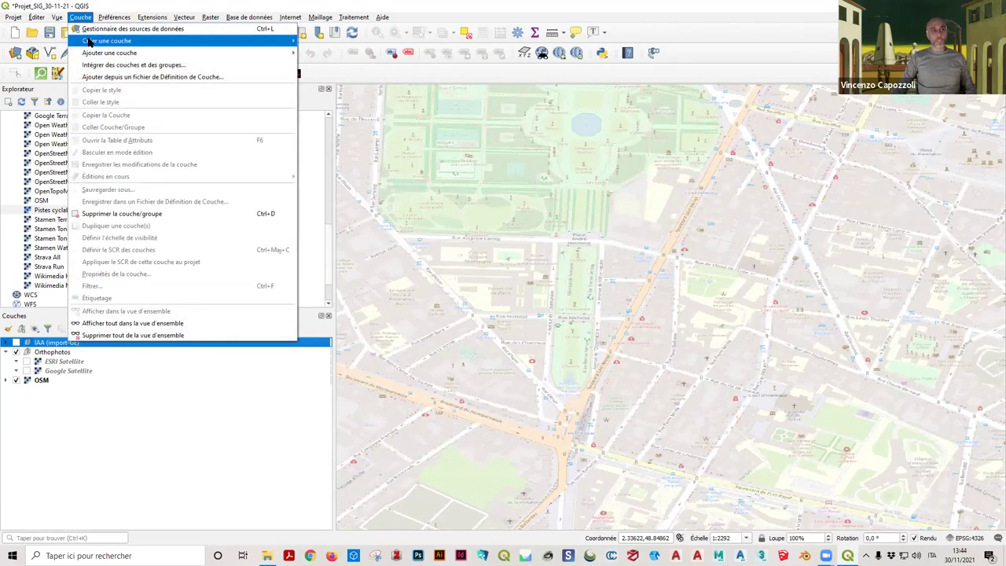
mouse_move(98, 40)
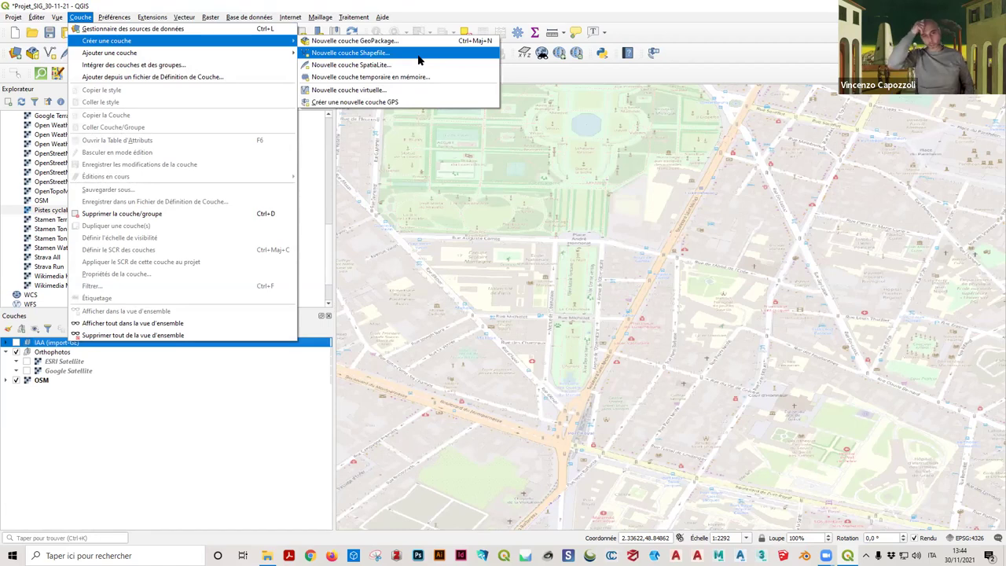
click(418, 53)
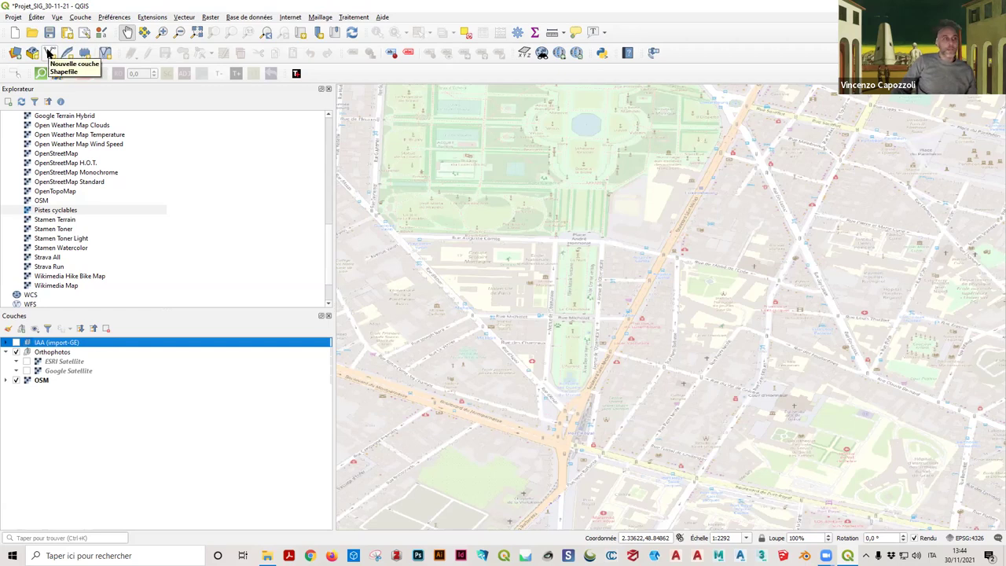
click(49, 52)
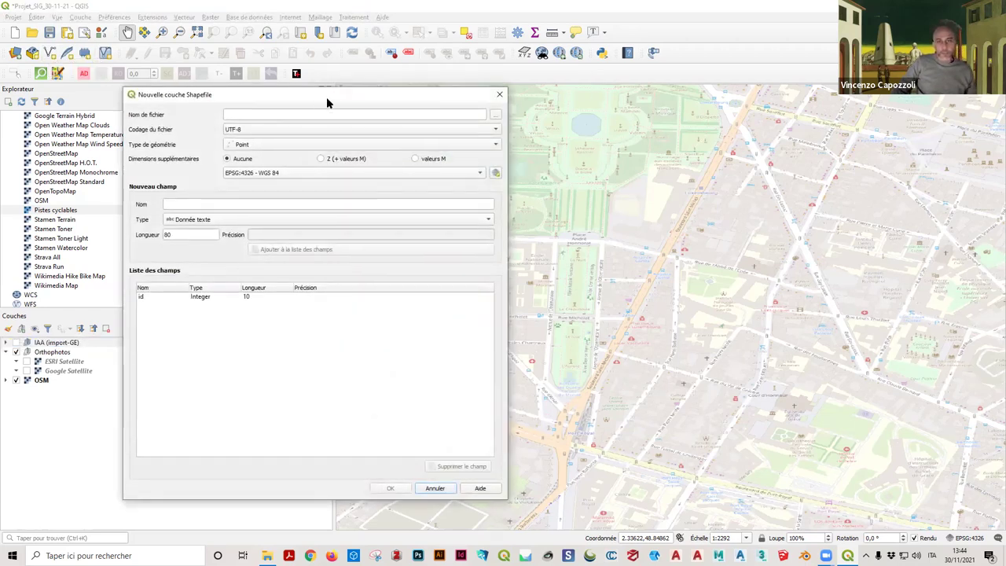
drag(326, 97, 422, 97)
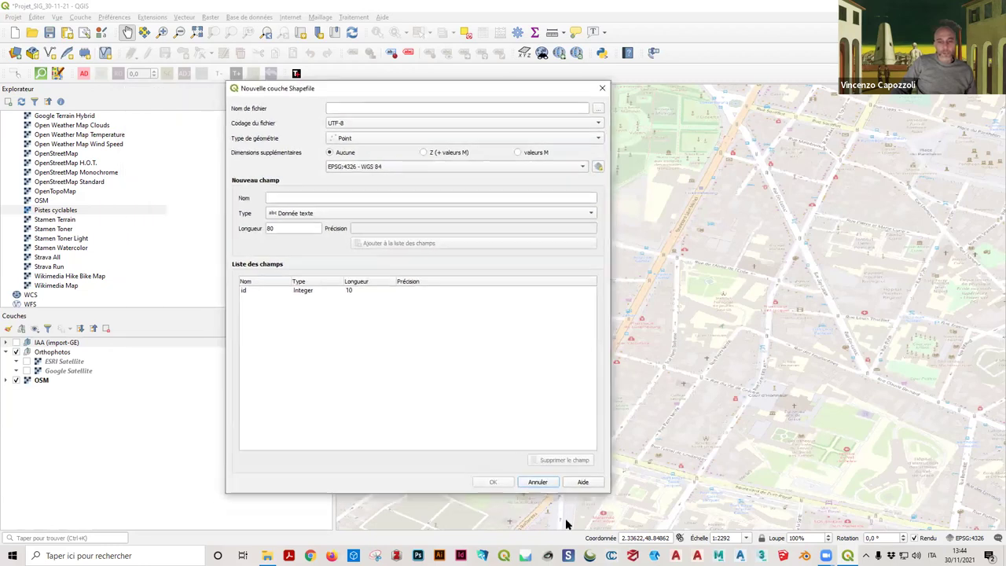
drag(605, 493, 548, 481)
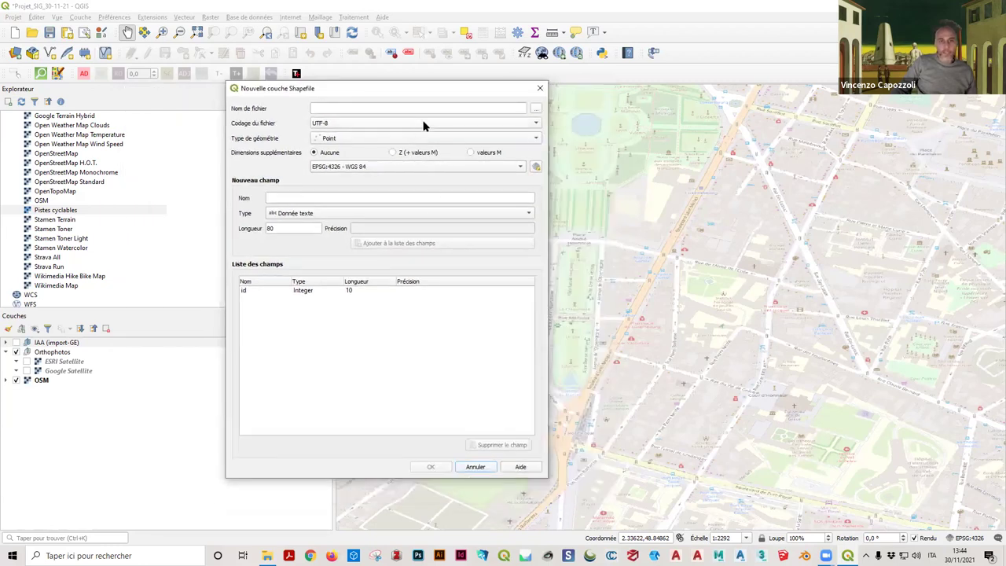
Step: Browse for the new layer's save location and open the entree_IAA folder in the project folder
click(326, 110)
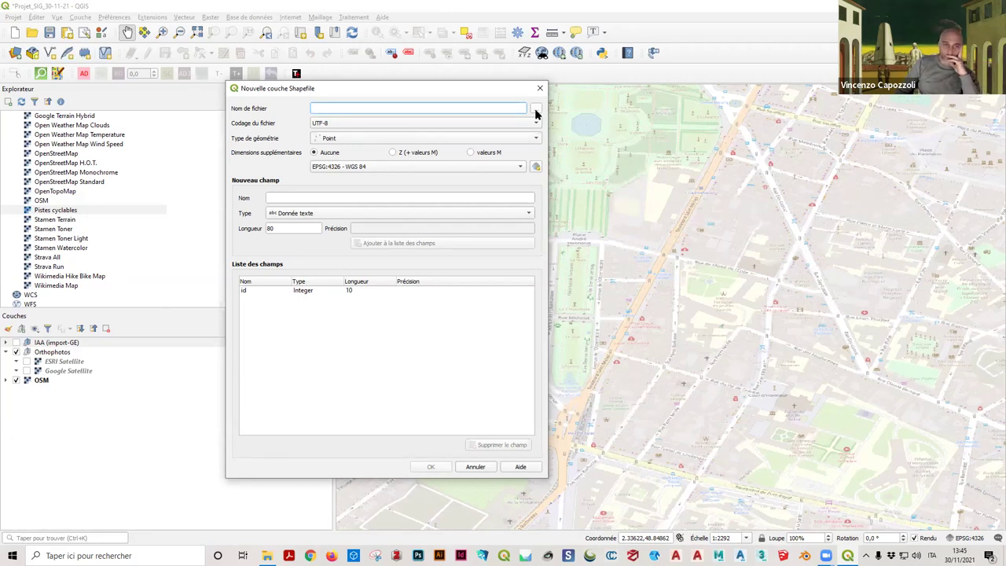
click(536, 110)
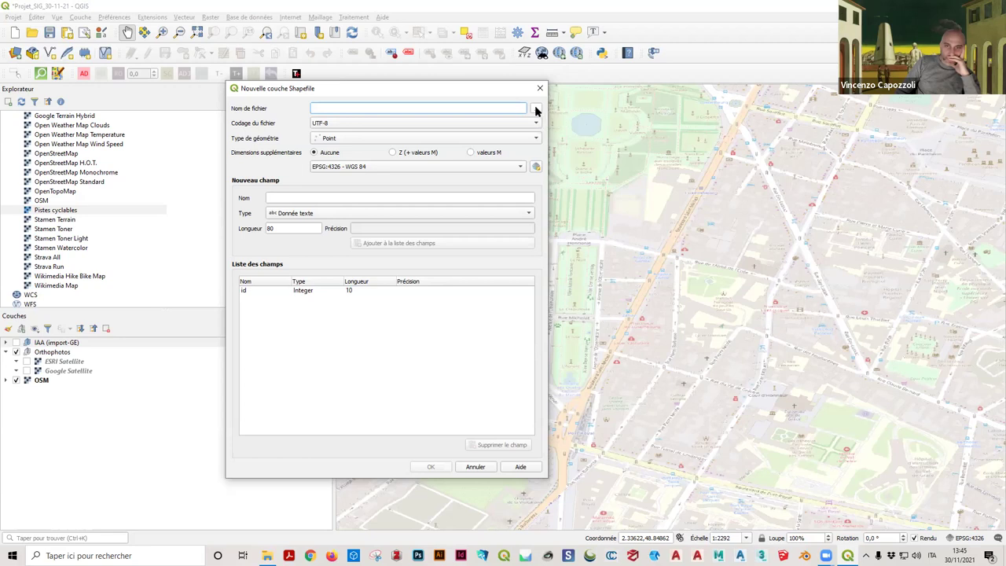
drag(537, 109, 842, 138)
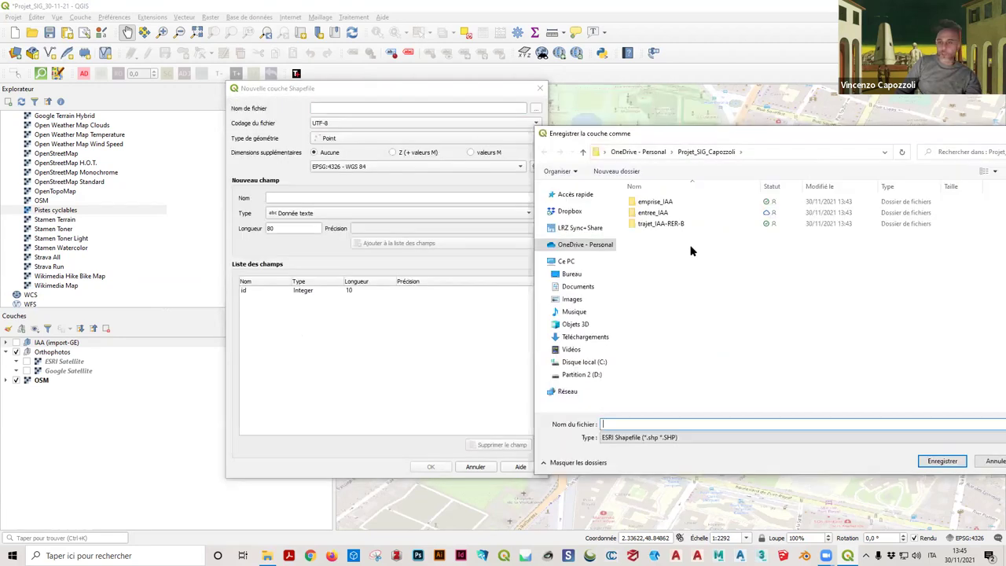
double_click(656, 212)
drag(692, 134, 559, 59)
Step: Name the layer file "entree_IAA", keep the ESRI Shapefile format and save it as the new layer's output file
click(509, 348)
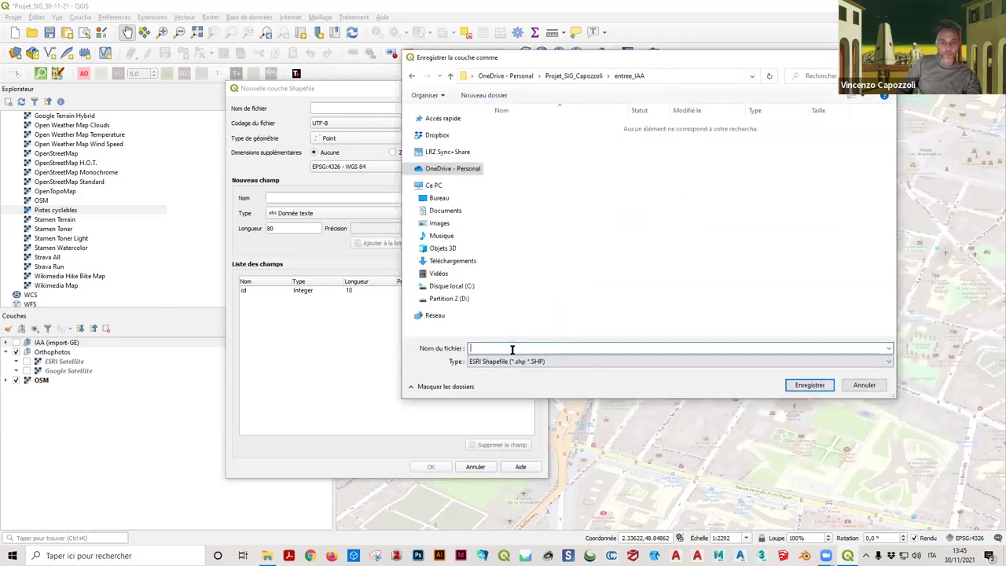
text(entree_IAA)
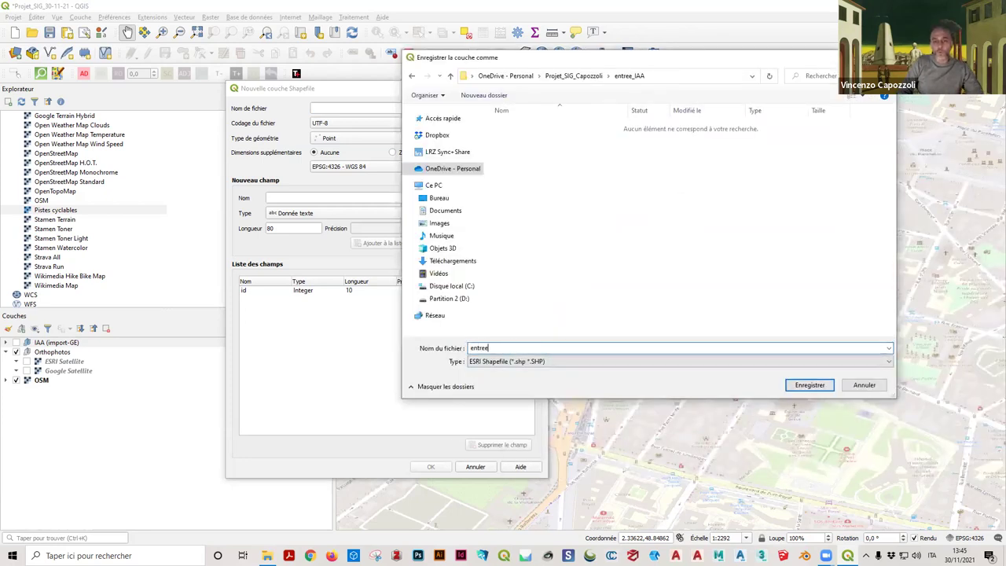
key(BackSpace)
key(BackSpace)
text(AA)
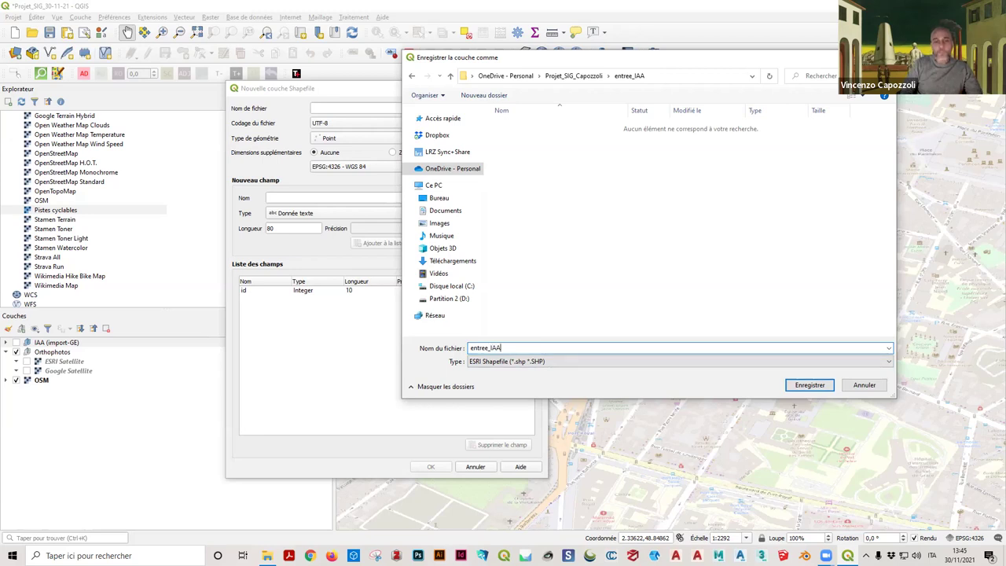
click(548, 362)
click(548, 374)
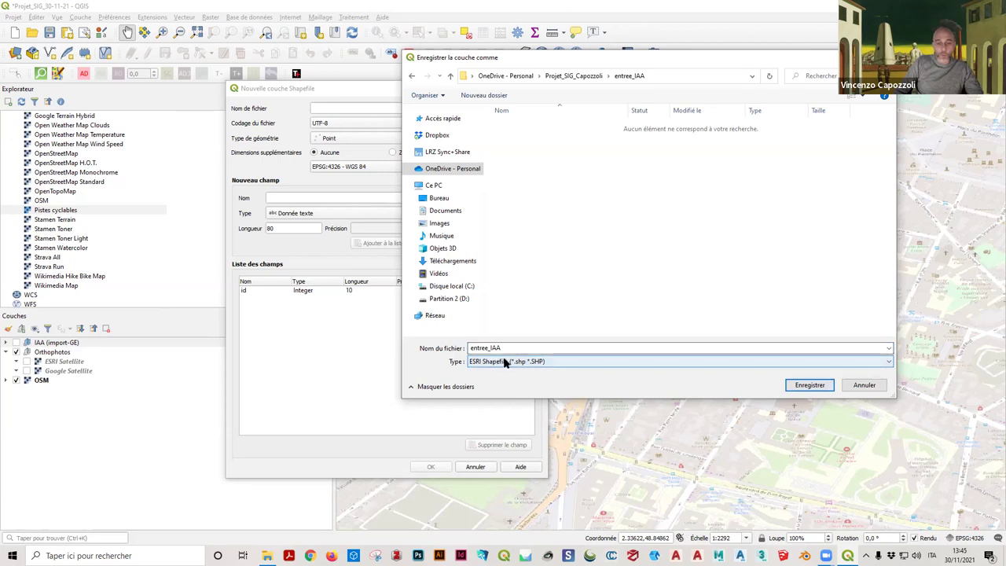
click(790, 386)
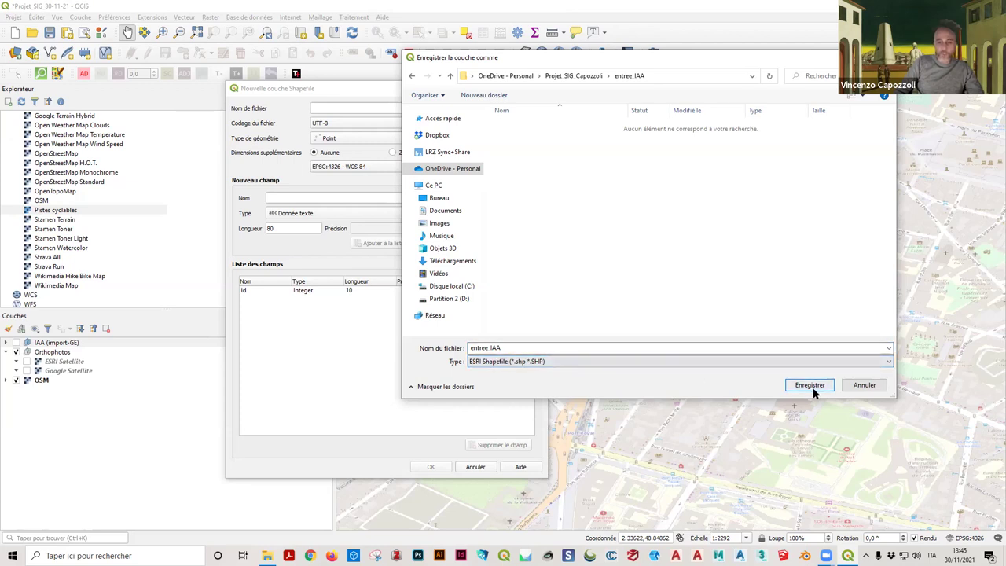
click(813, 390)
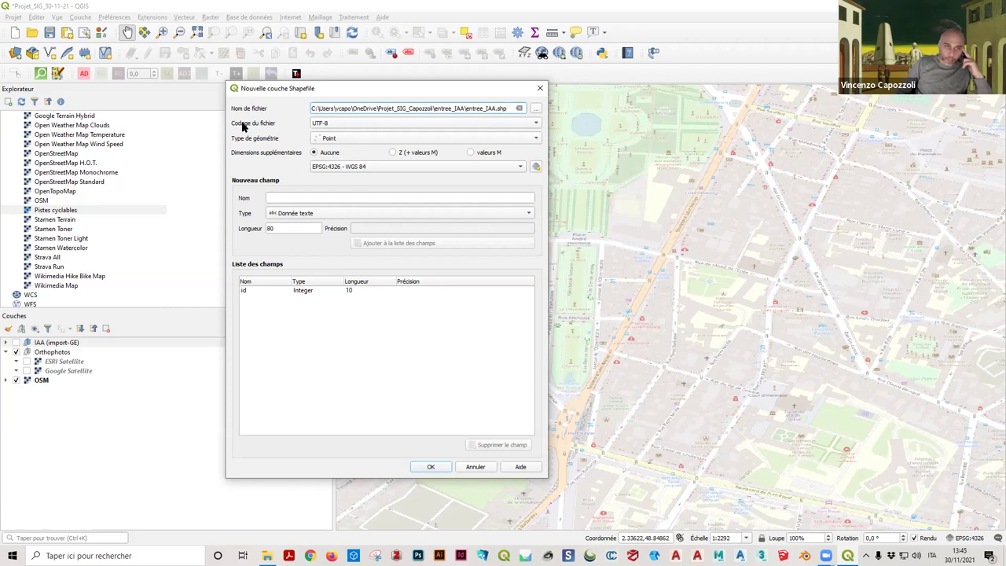
Step: Set the new layer's file encoding to UTF-8 and its geometry type to Point
click(352, 120)
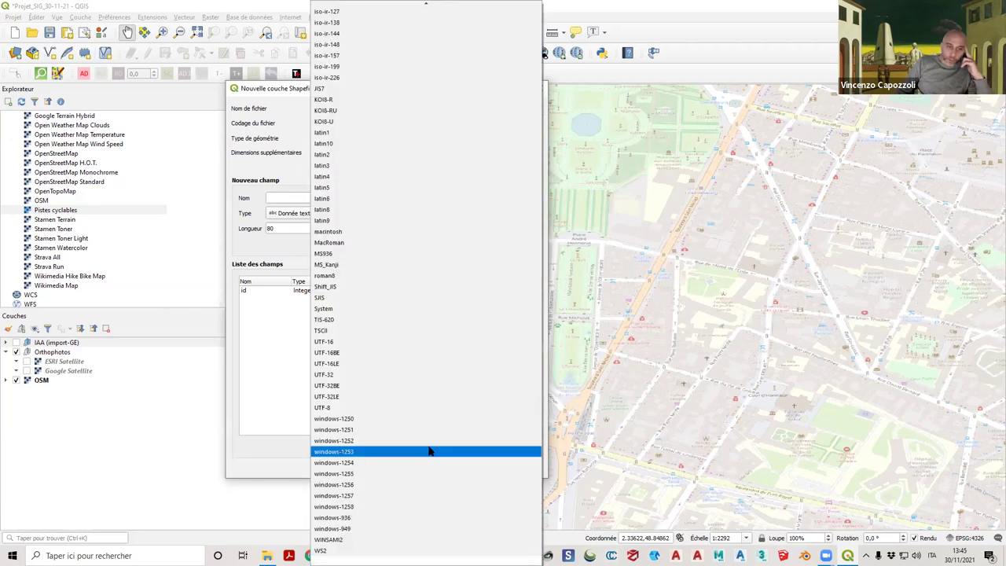
click(349, 407)
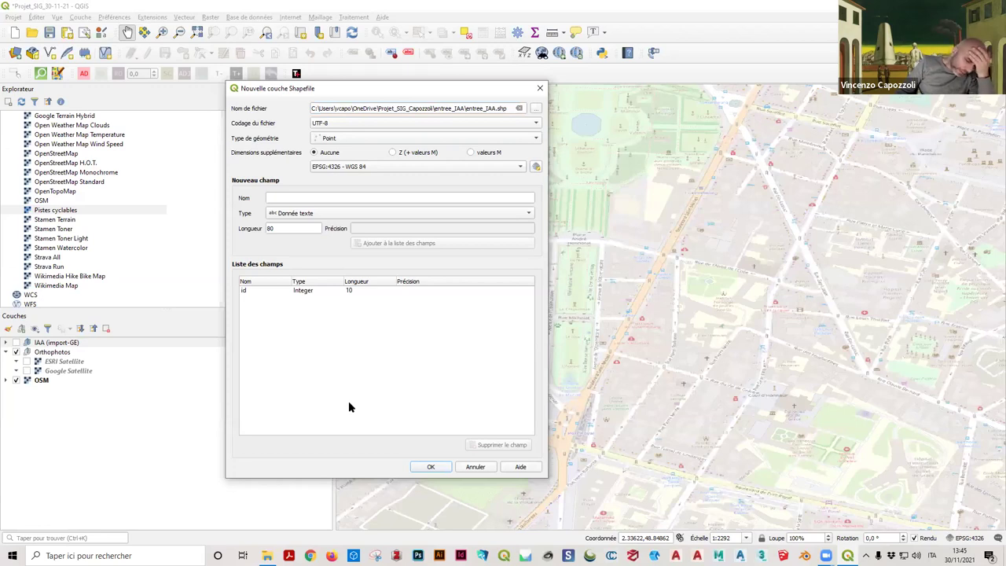
click(340, 139)
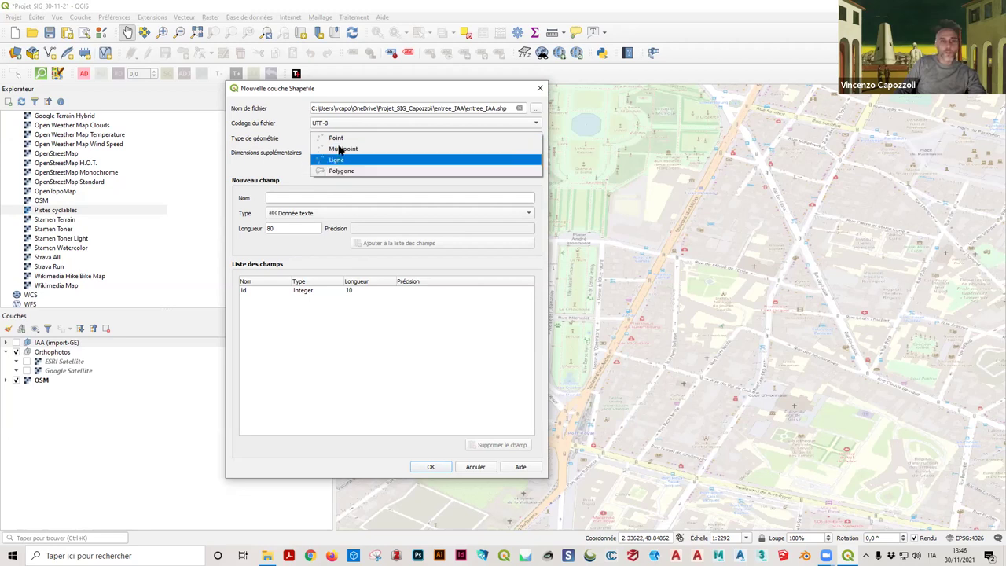
click(340, 135)
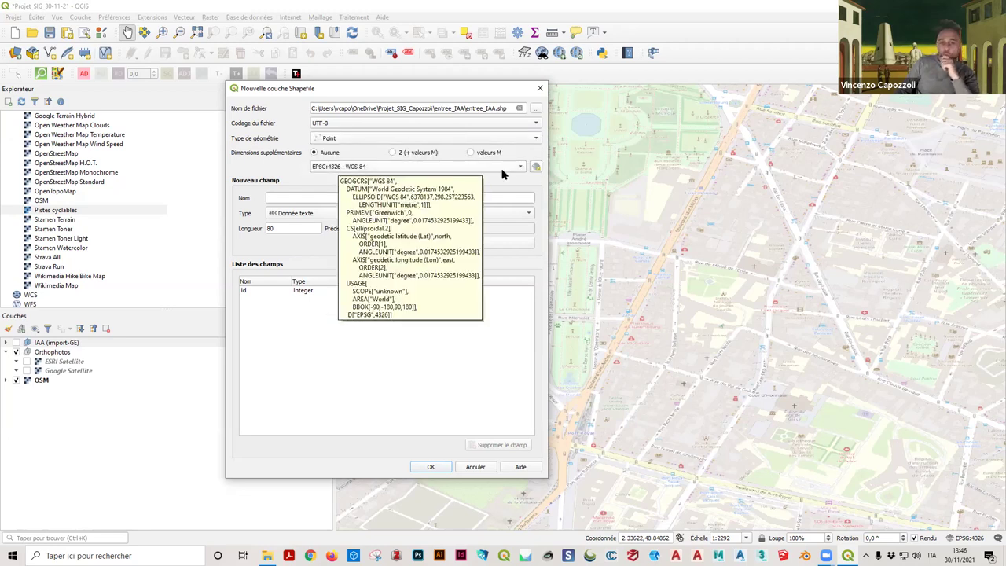
Step: Review the available coordinate reference systems and choose EPSG:4326 - WGS 84 for the new layer
click(412, 167)
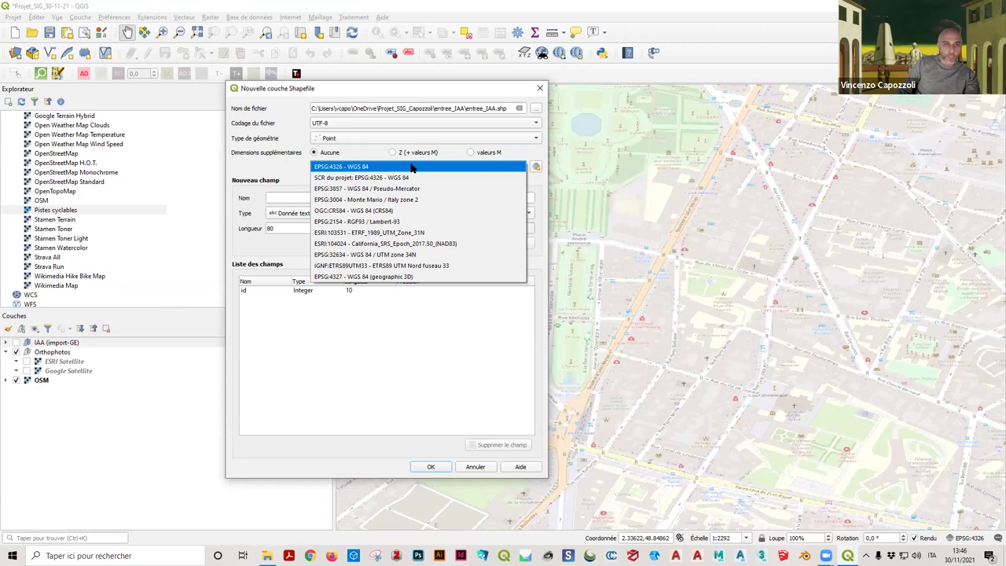
click(334, 169)
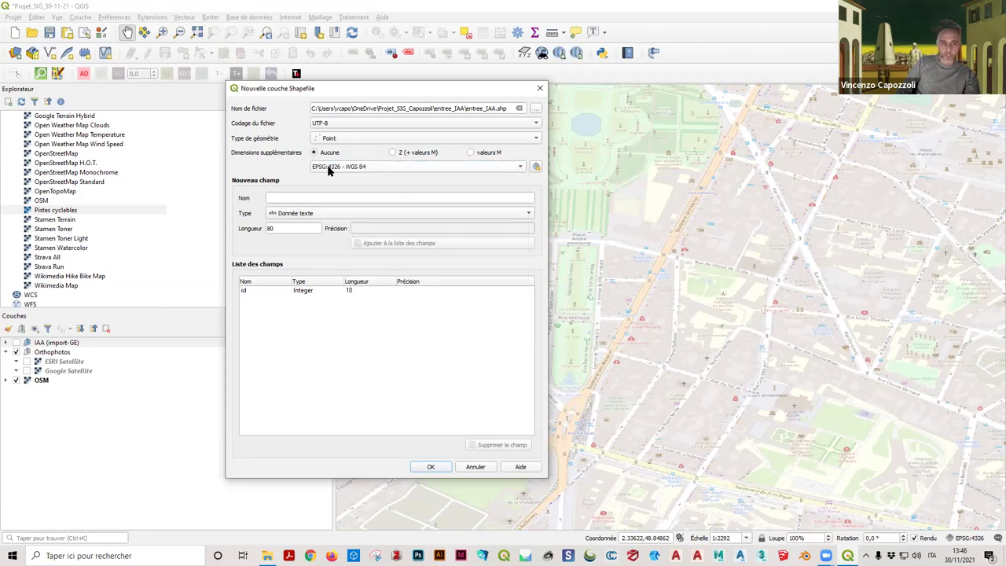
click(334, 168)
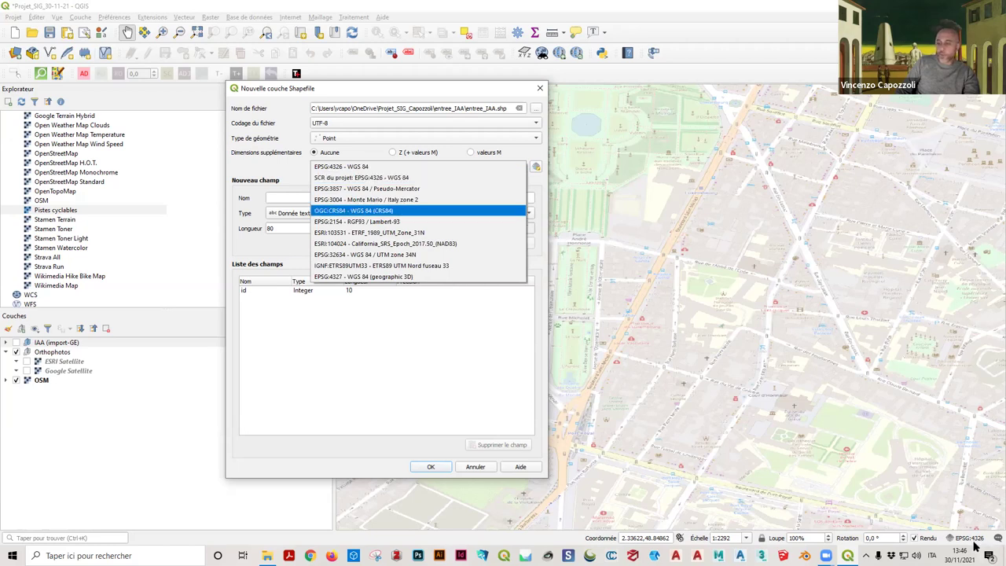
click(346, 167)
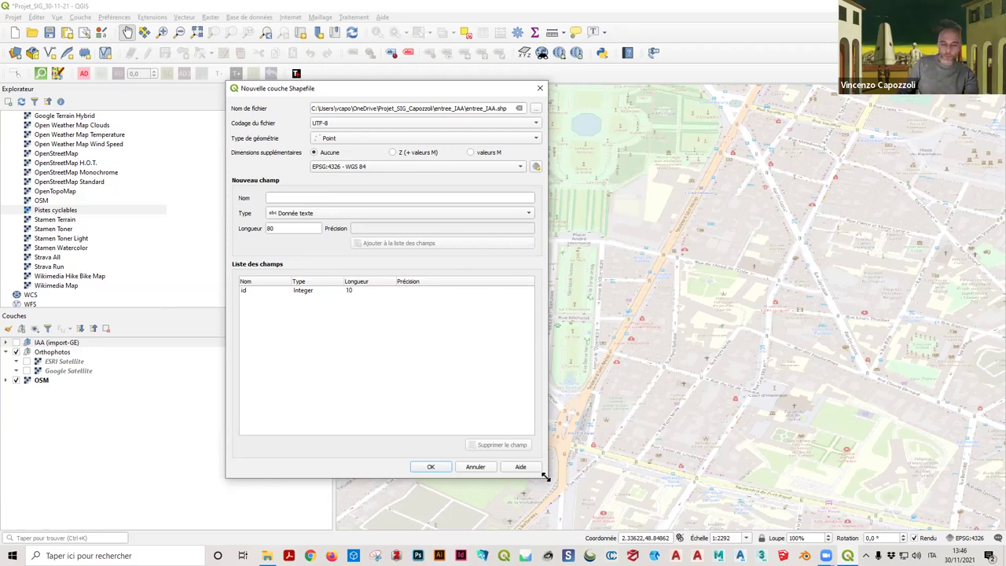
Step: Keep only the default integer id field and create the entree_IAA Shapefile layer
drag(546, 477, 515, 402)
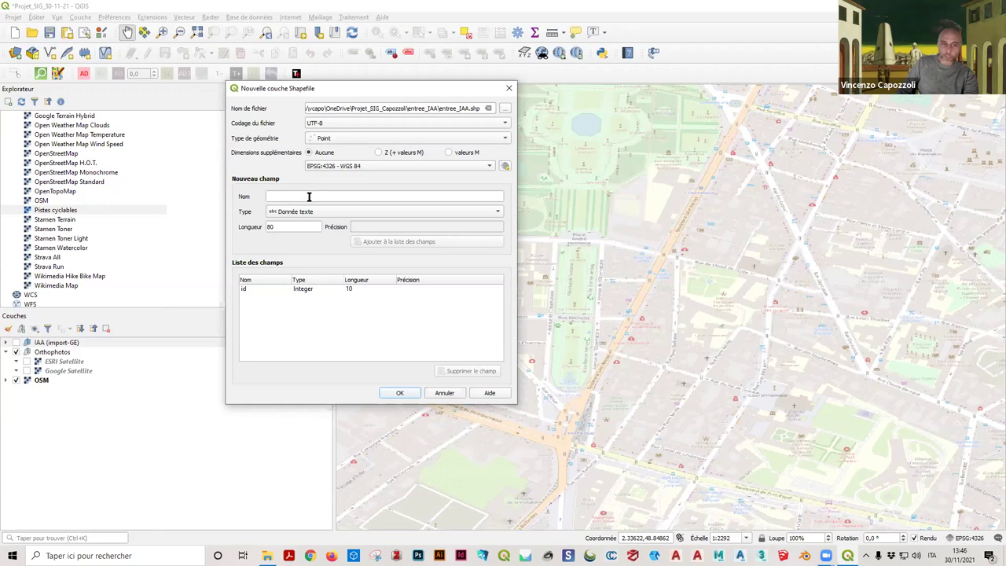
click(243, 288)
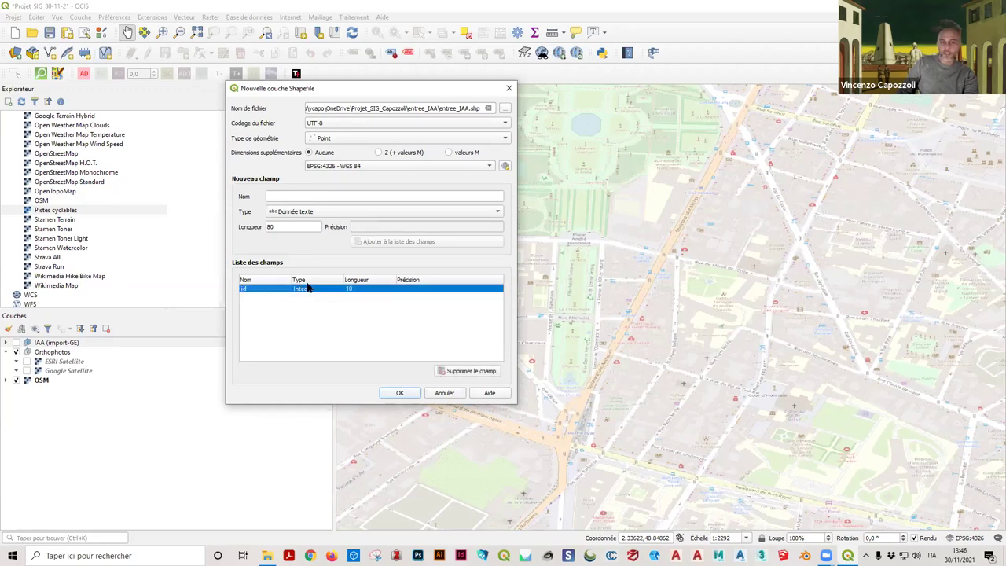
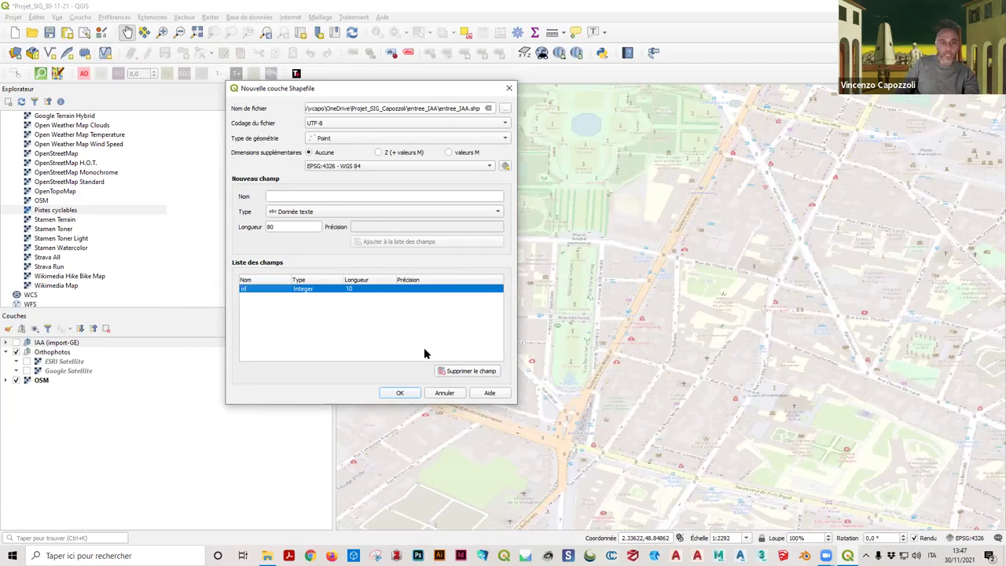
click(399, 392)
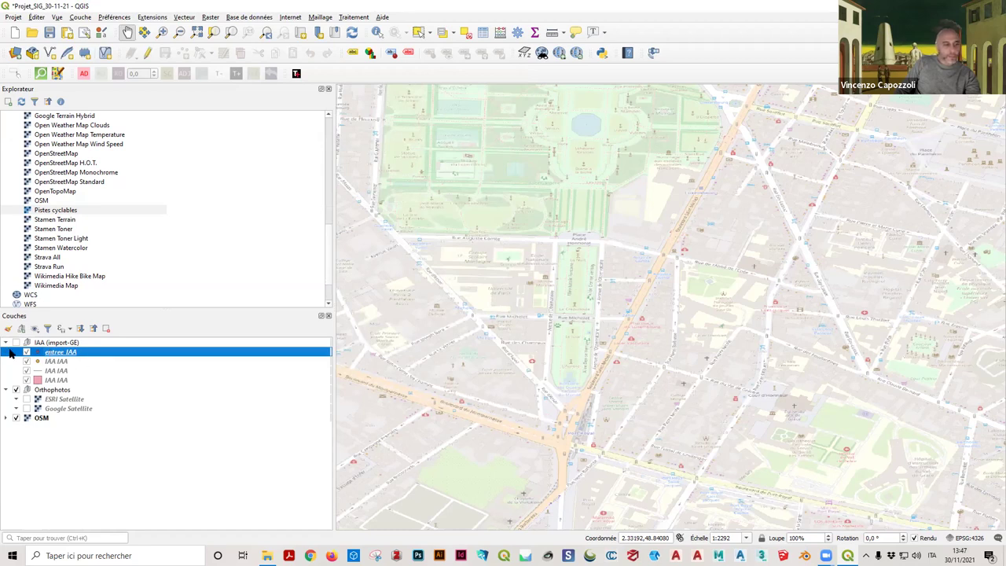
Step: Try to move the entree_IAA layer above the IAA (import-GE) group by reordering it in the layer tree
click(5, 344)
click(5, 343)
drag(64, 356, 175, 345)
drag(44, 353, 32, 391)
drag(64, 436, 215, 346)
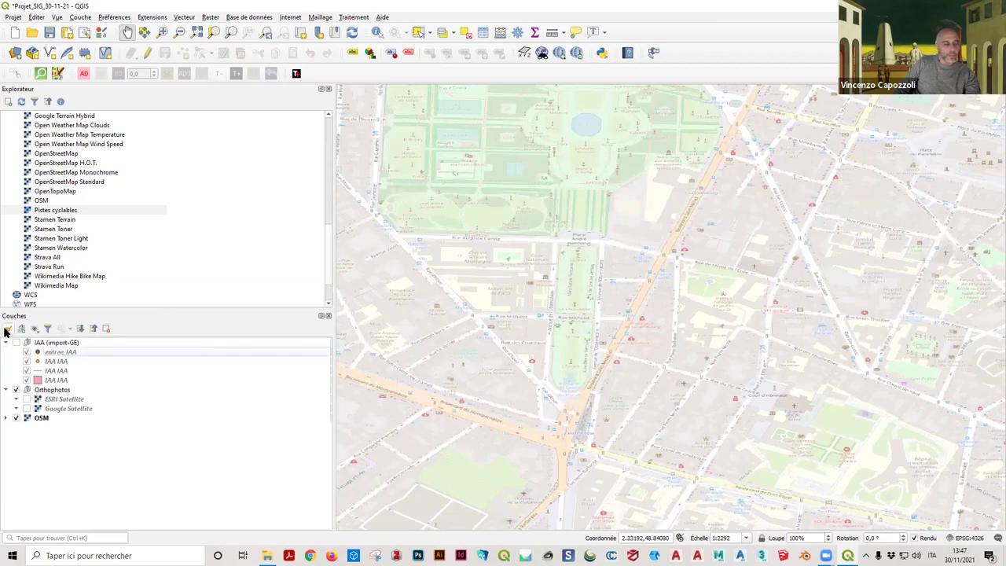
Step: Take the entree_IAA layer out of the IAA (import-GE) group and collapse the group
double_click(50, 352)
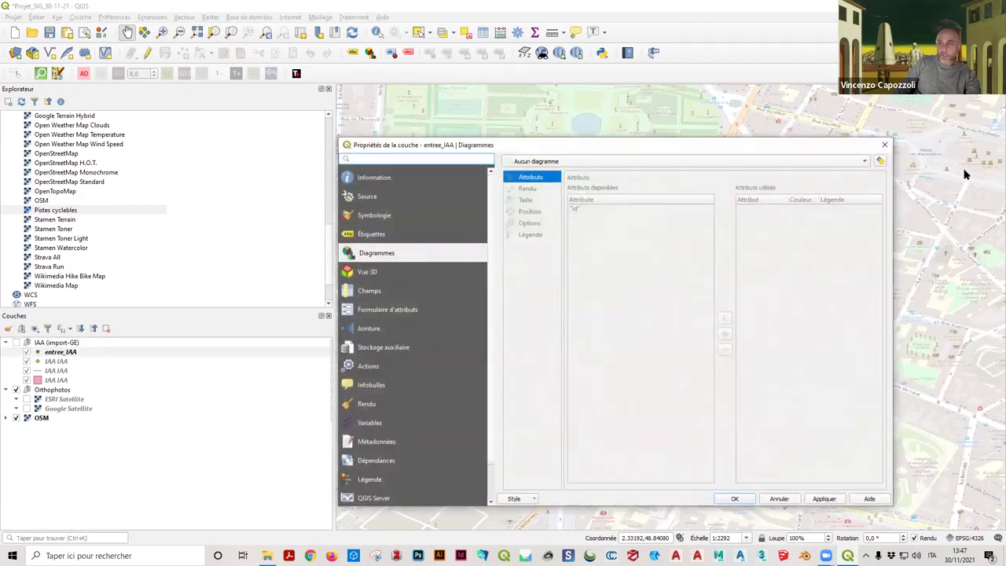
click(884, 145)
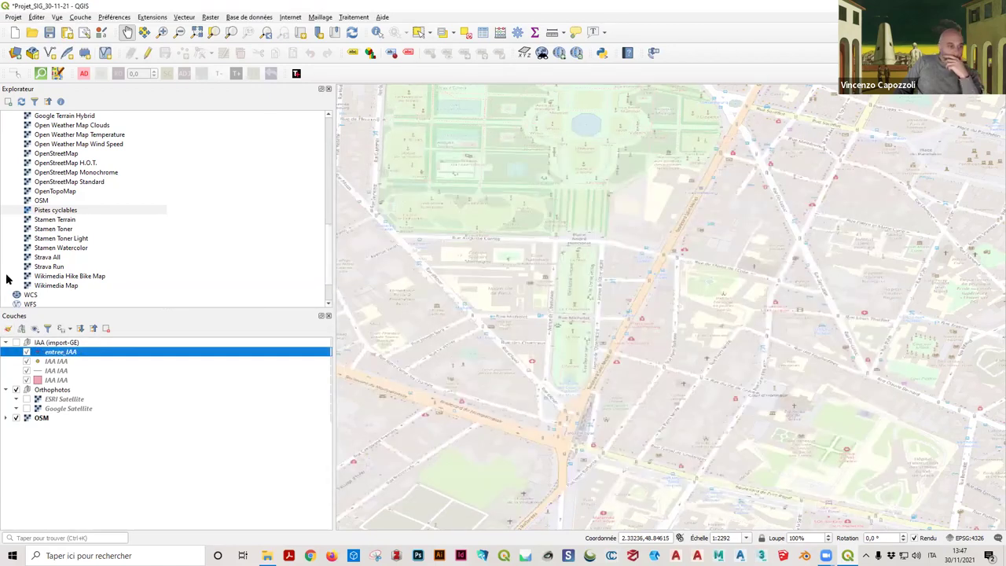
right_click(66, 355)
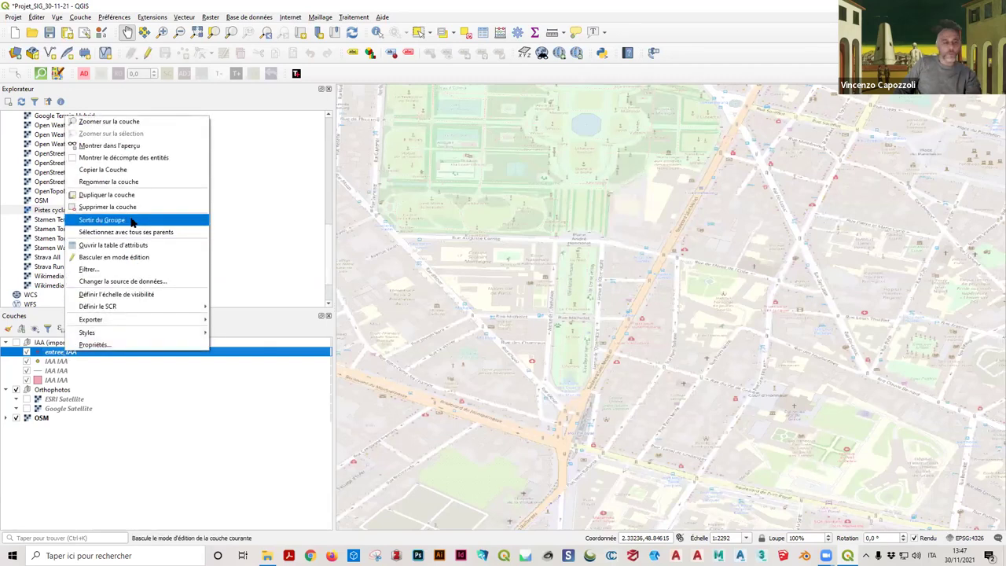
click(128, 452)
right_click(74, 353)
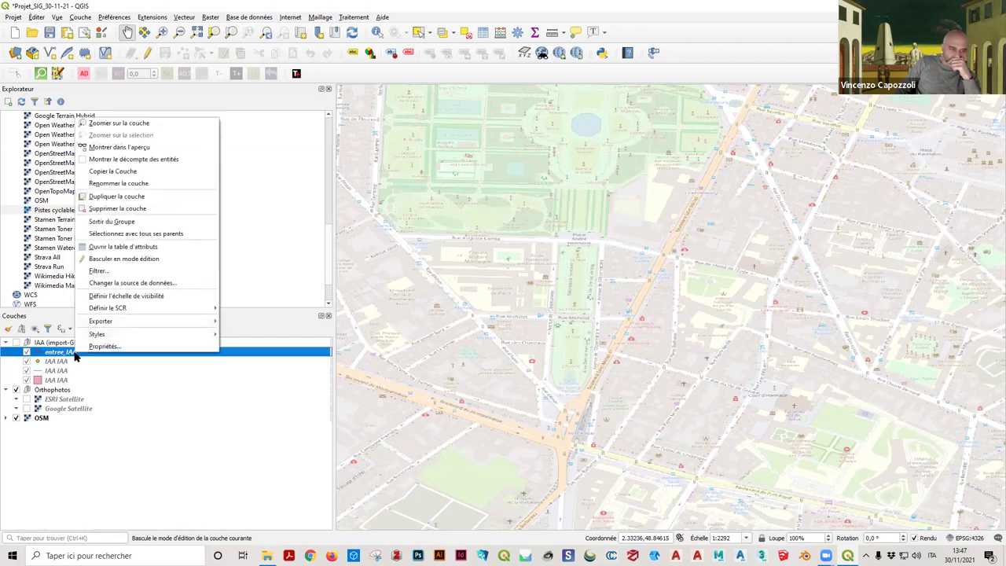
click(132, 224)
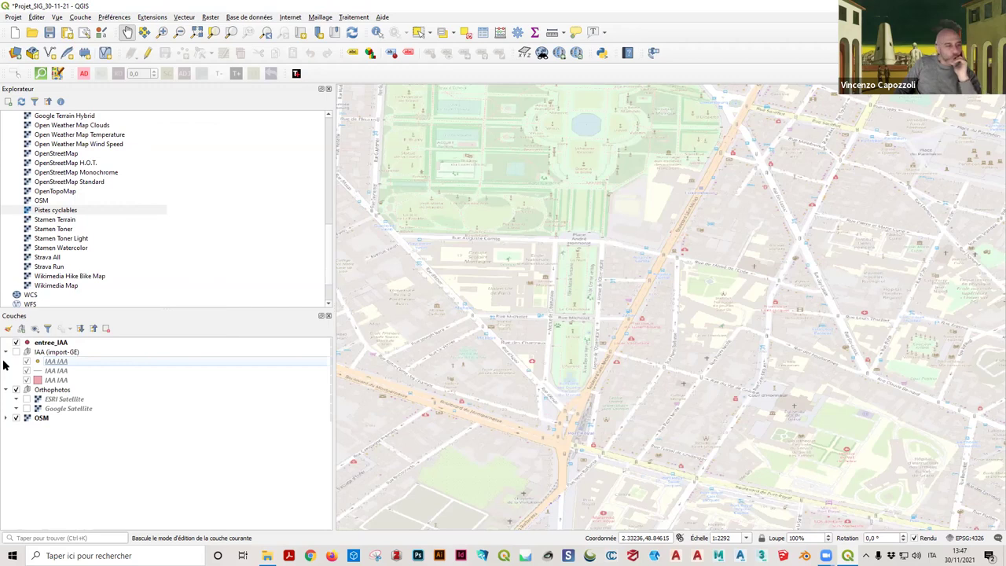
click(5, 352)
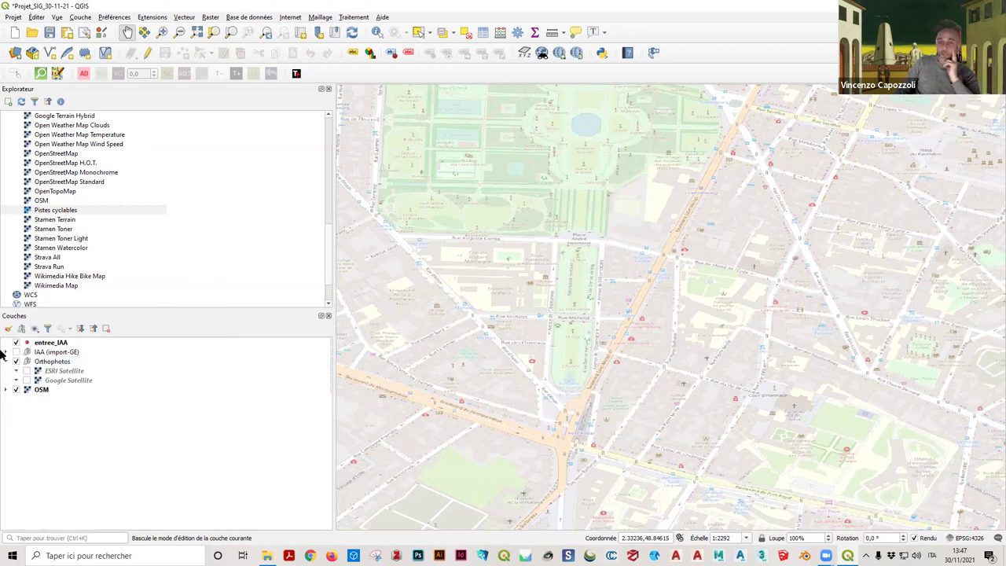
Step: Turn on editing for the entree_IAA layer and start adding a point feature
click(53, 344)
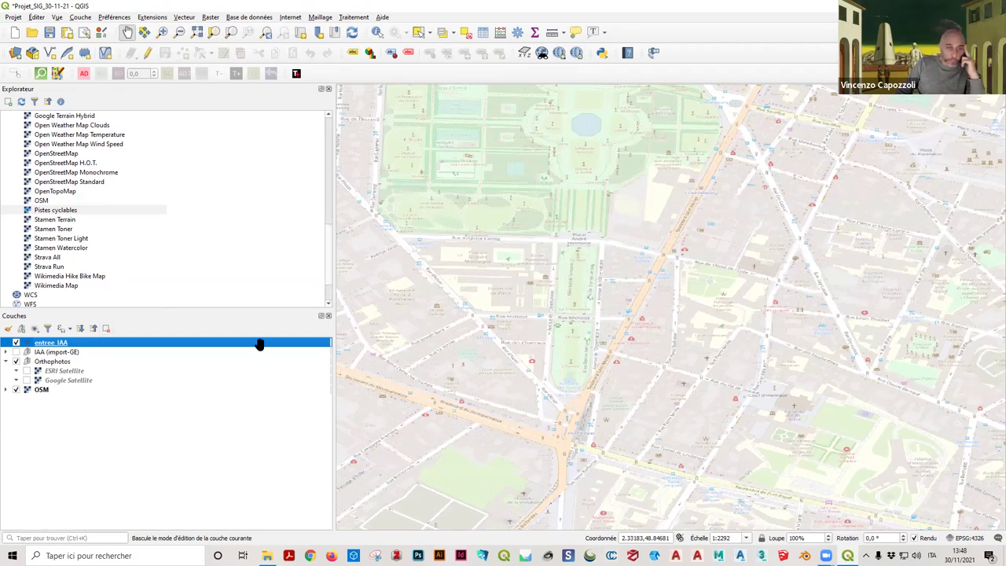
drag(573, 396, 565, 350)
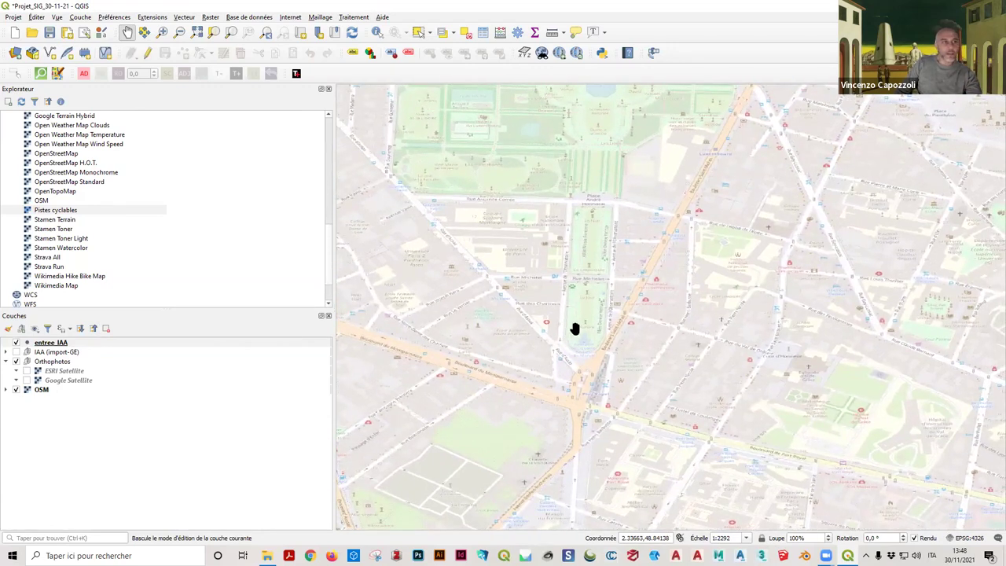
click(147, 52)
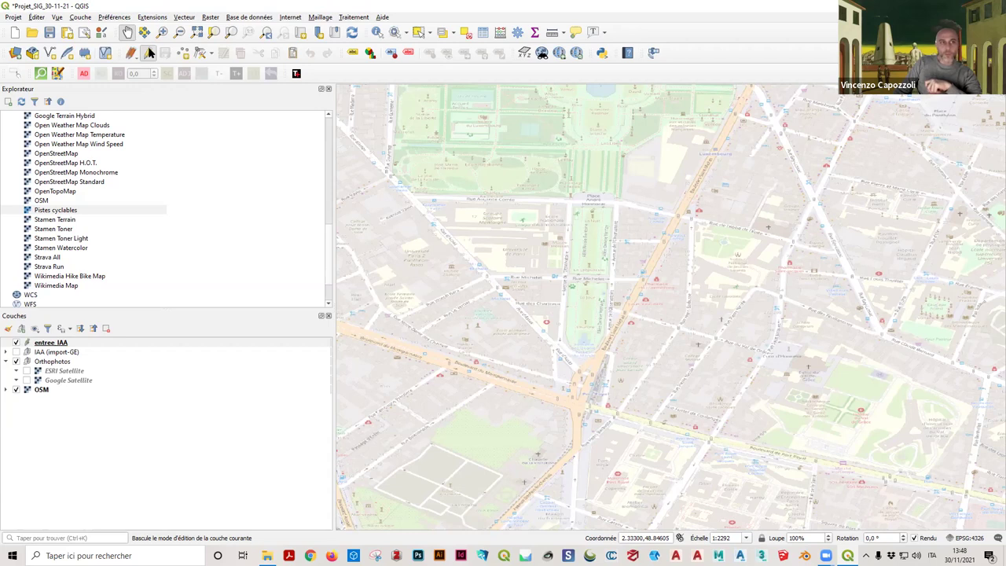
click(148, 49)
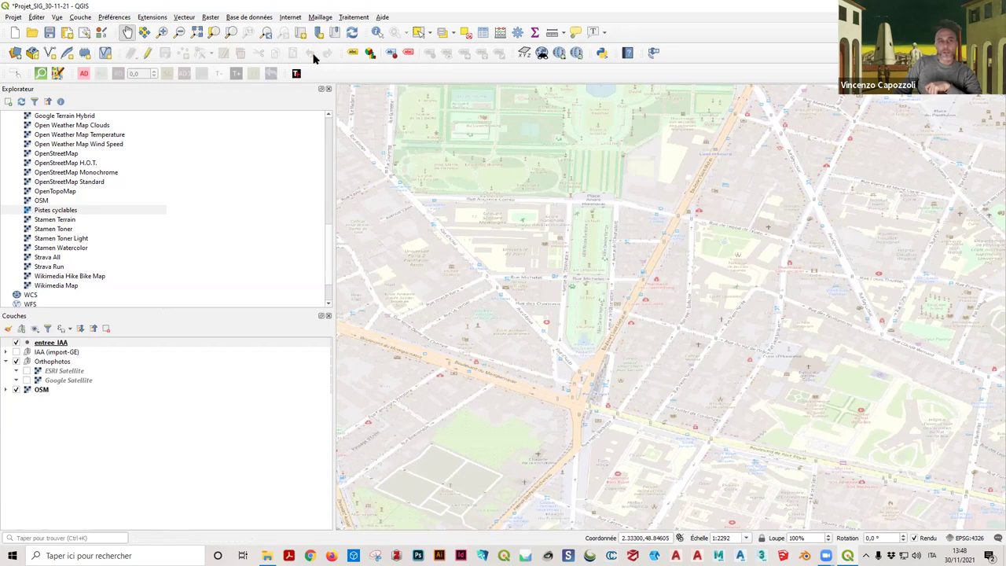
click(148, 53)
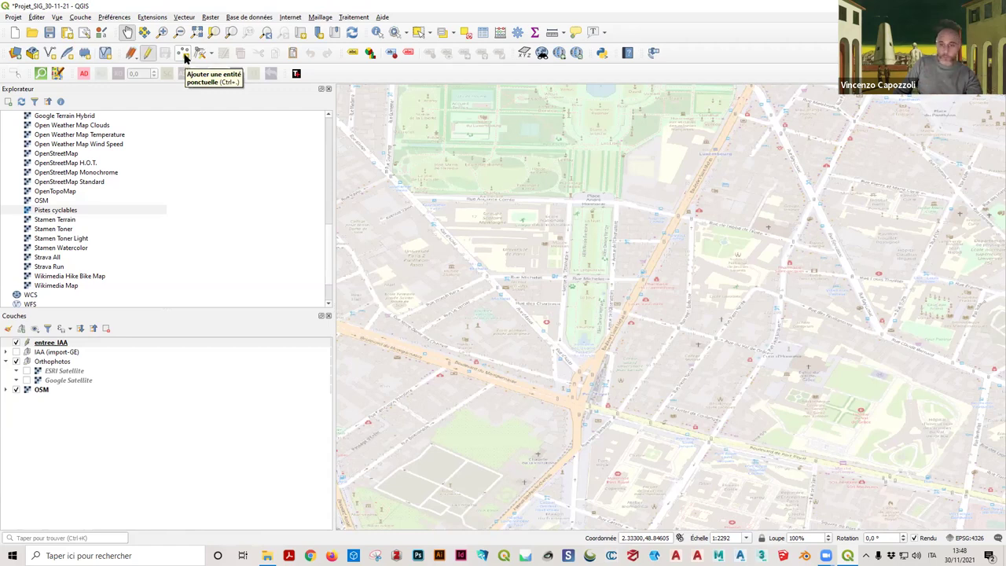
click(183, 55)
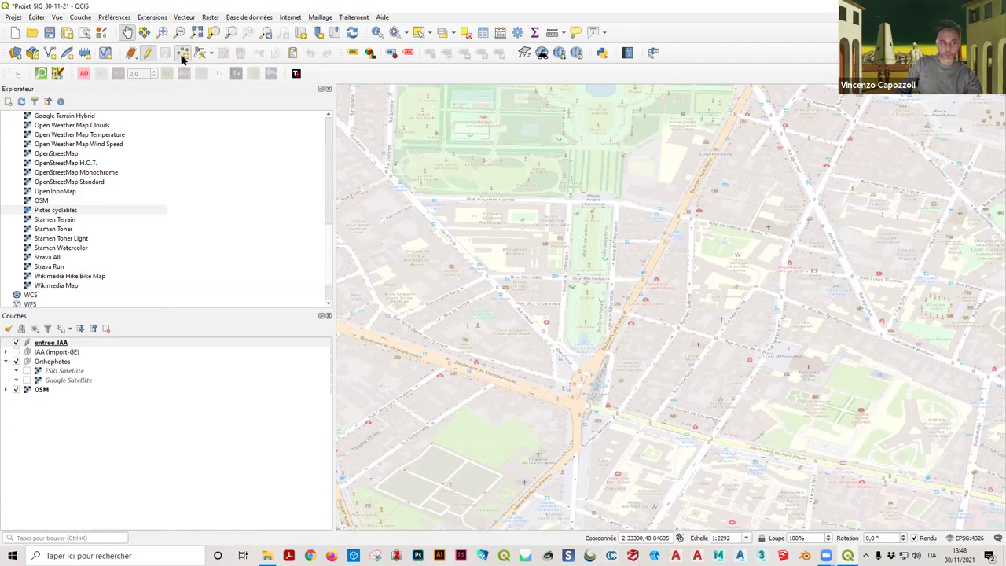
scroll(527, 324, up, 2)
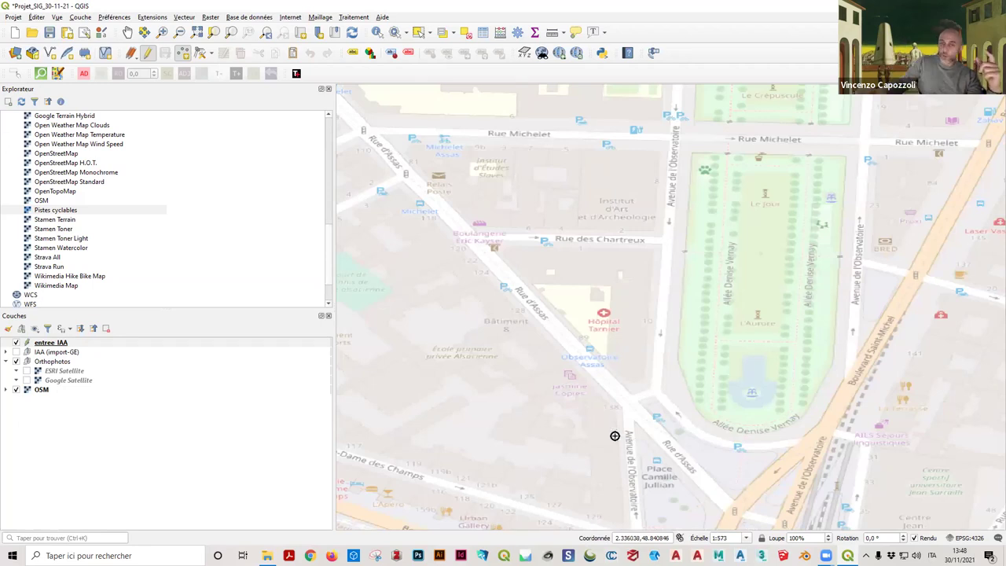
drag(613, 250, 589, 281)
click(589, 281)
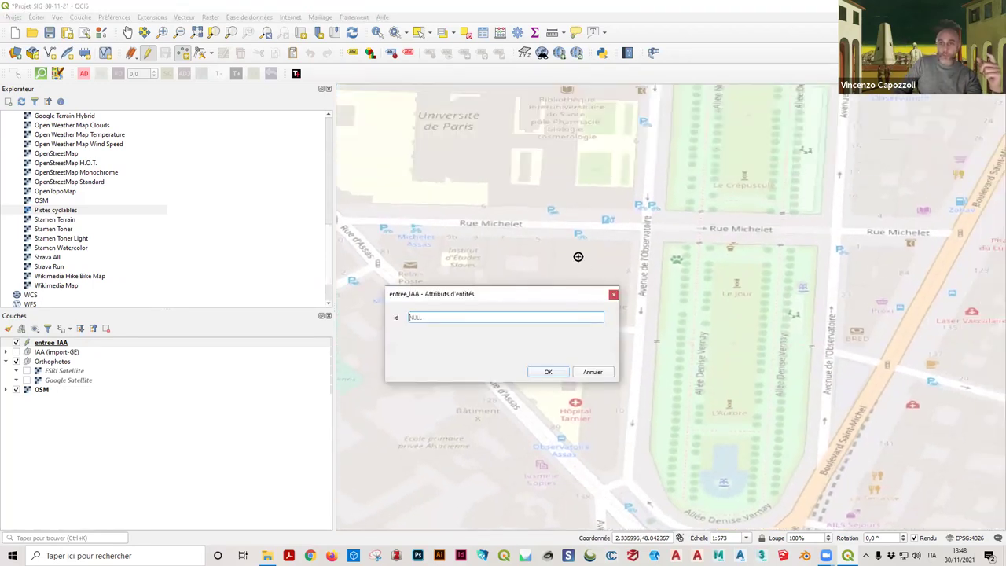
key(Escape)
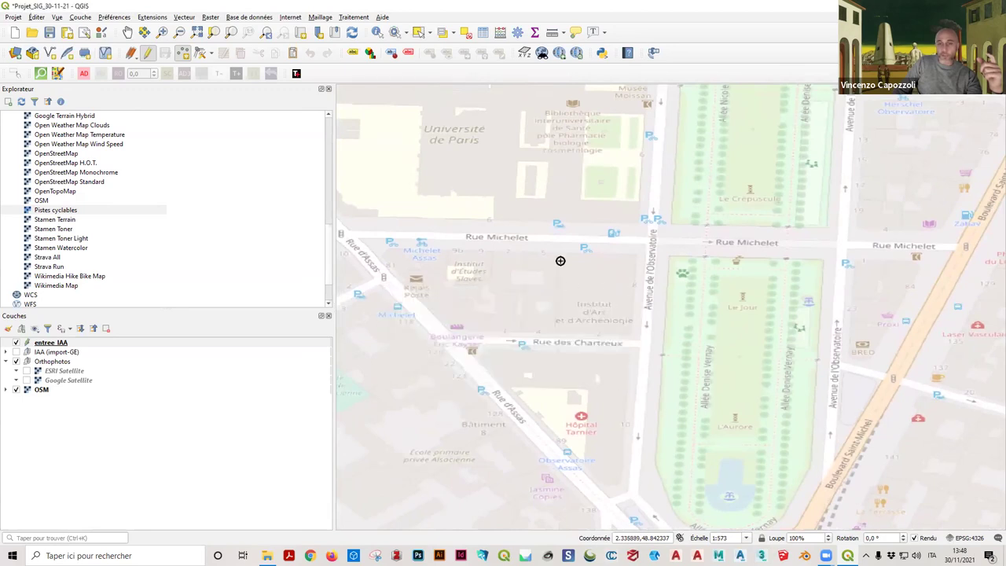
Step: Add the entrance point on the Rue Michelet side of the Institut d'Art et d'Archéologie, near Avenue de l'Observatoire, leaving its id NULL
scroll(548, 243, up, 1)
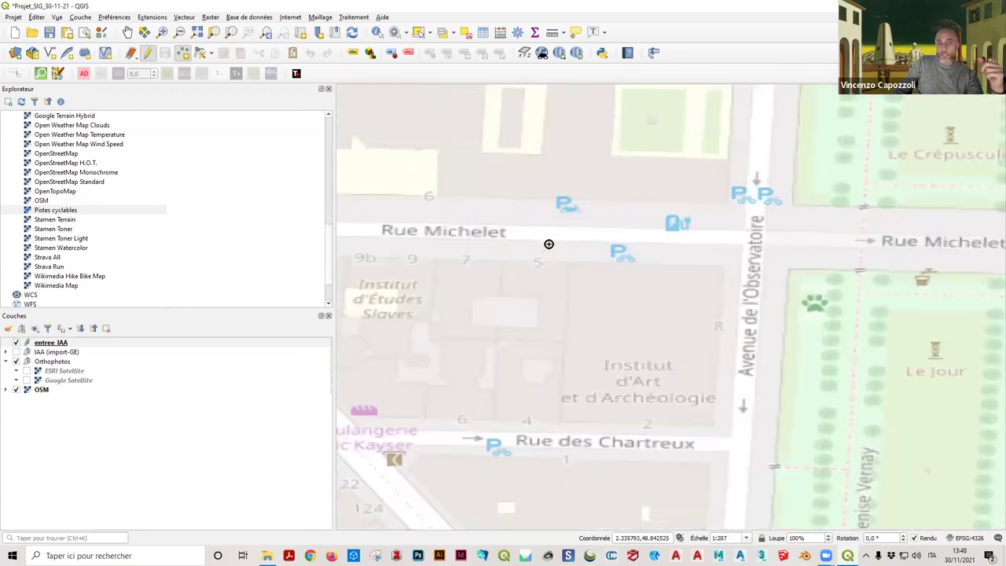
scroll(571, 267, down, 2)
scroll(573, 270, up, 3)
scroll(620, 271, down, 3)
scroll(685, 252, up, 2)
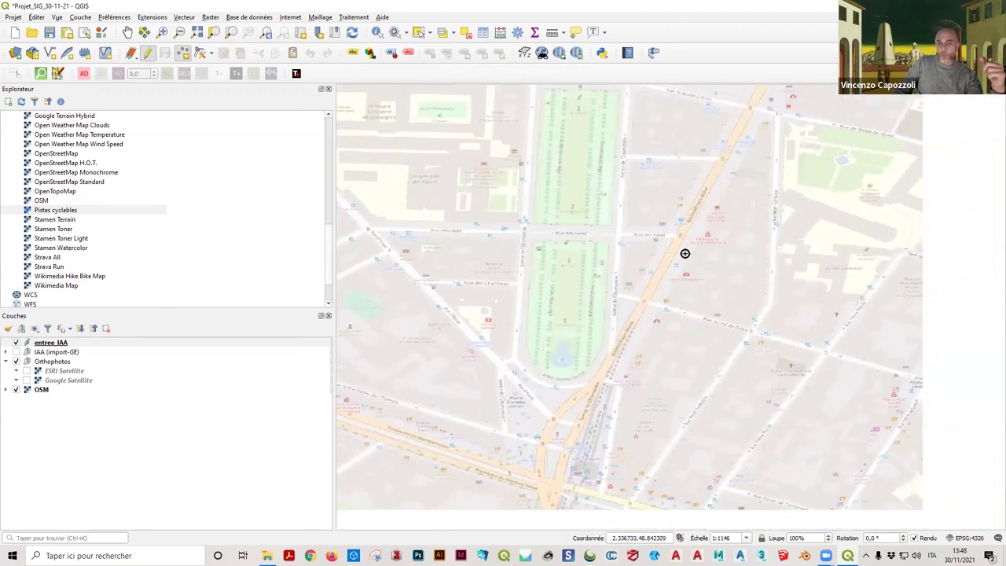
scroll(579, 244, down, 2)
scroll(690, 243, up, 2)
scroll(653, 240, down, 2)
scroll(653, 240, up, 4)
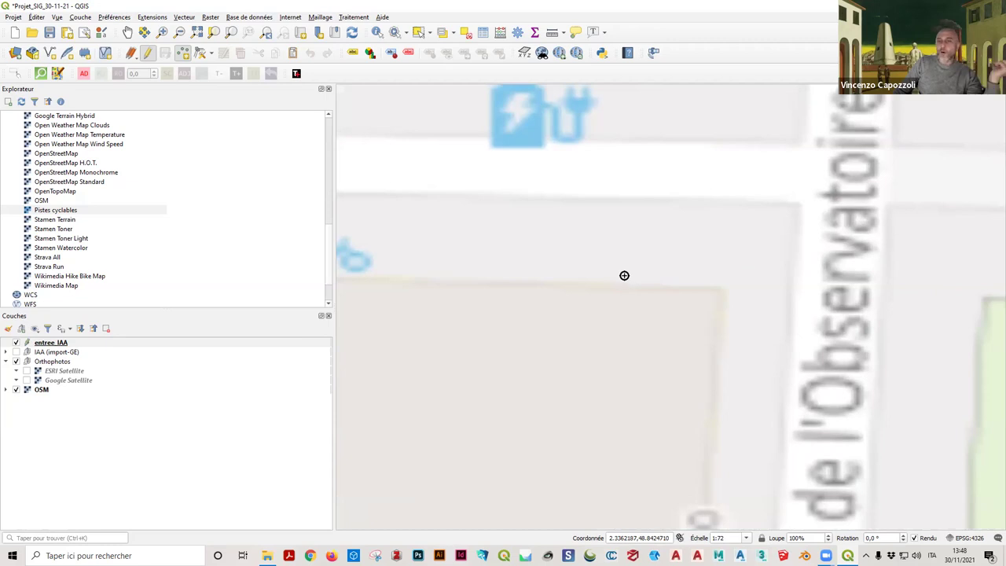
click(624, 275)
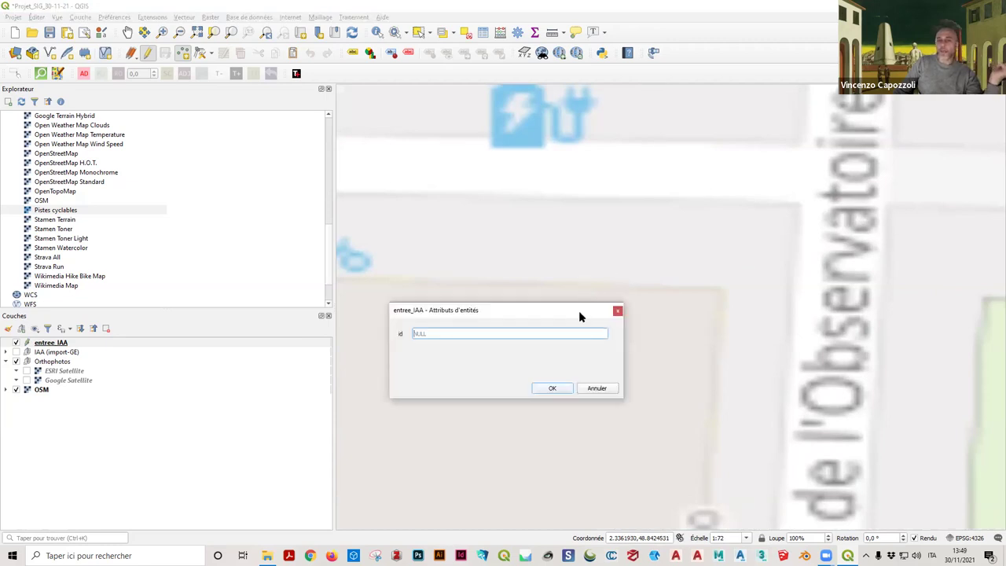
drag(566, 312, 543, 233)
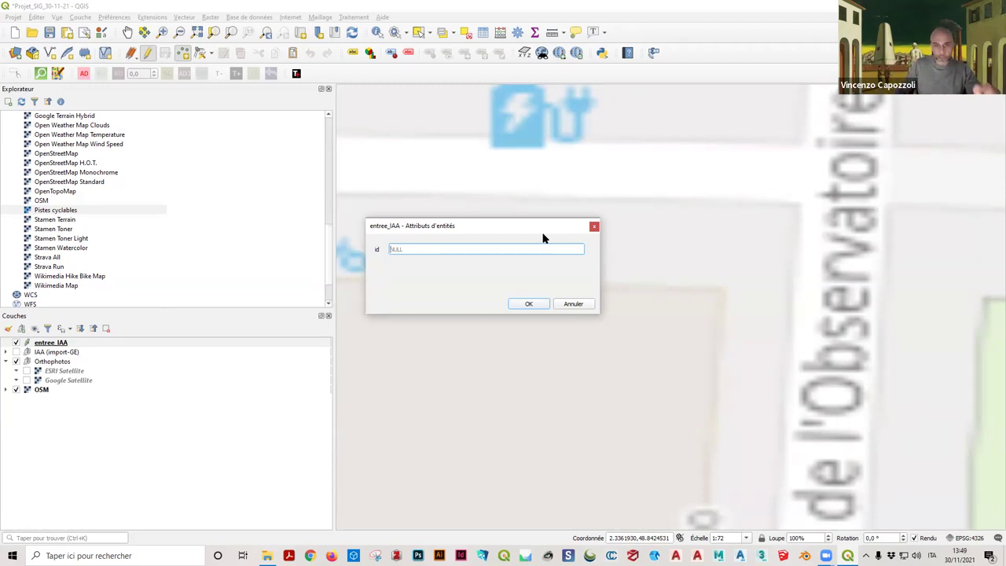
click(527, 305)
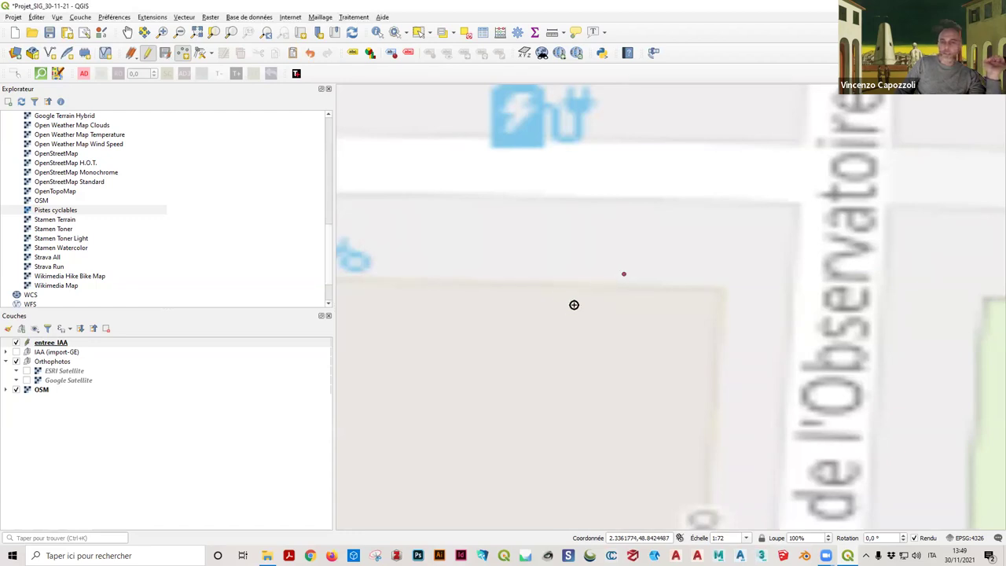
Step: Finish editing the entree_IAA layer with its new point saved, and save the project
scroll(590, 314, down, 2)
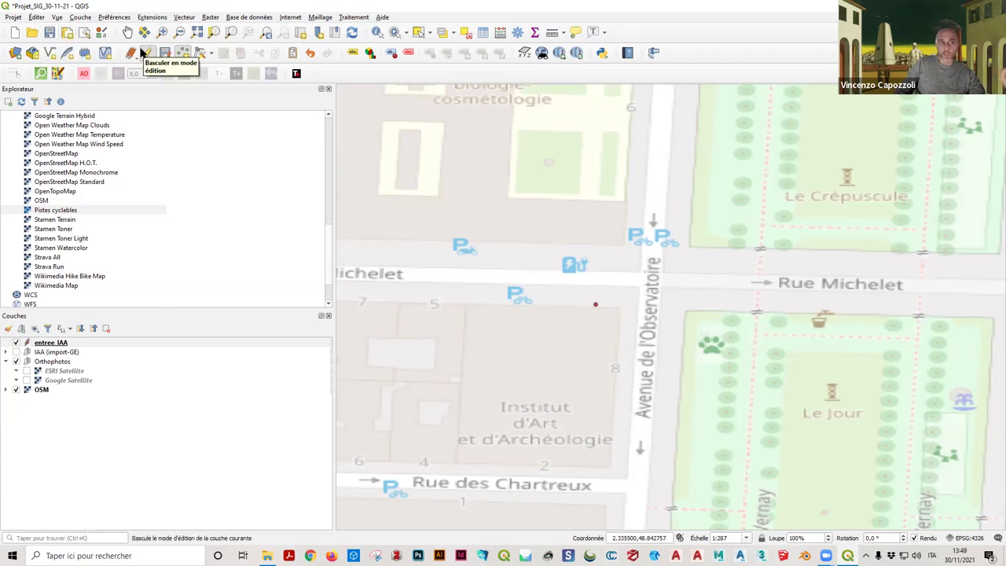
click(164, 55)
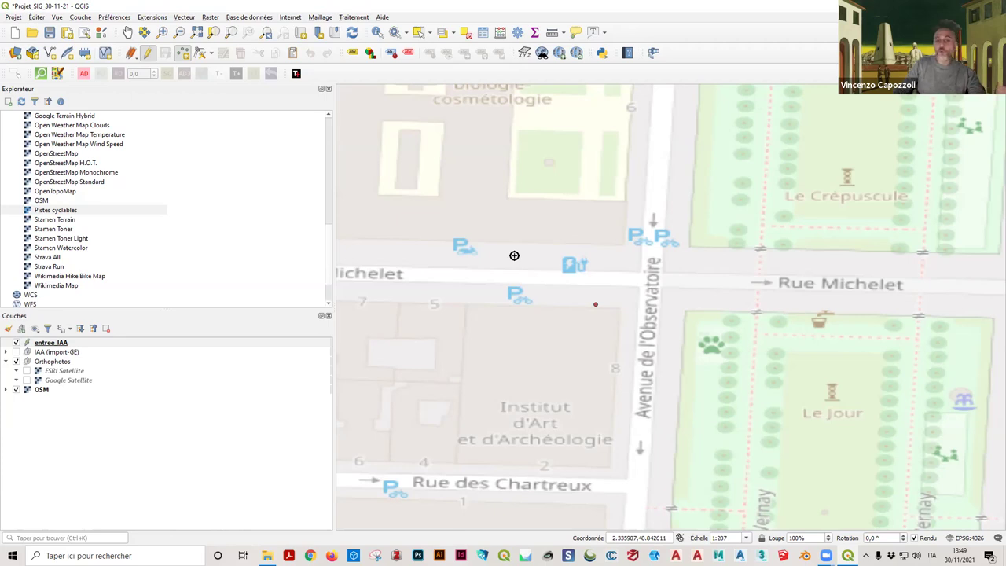
click(145, 57)
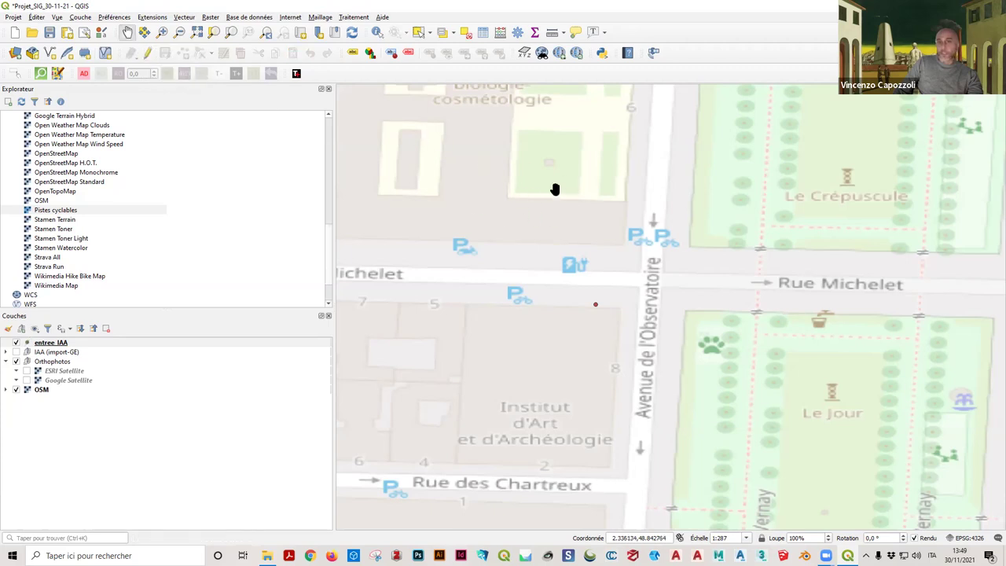
click(49, 33)
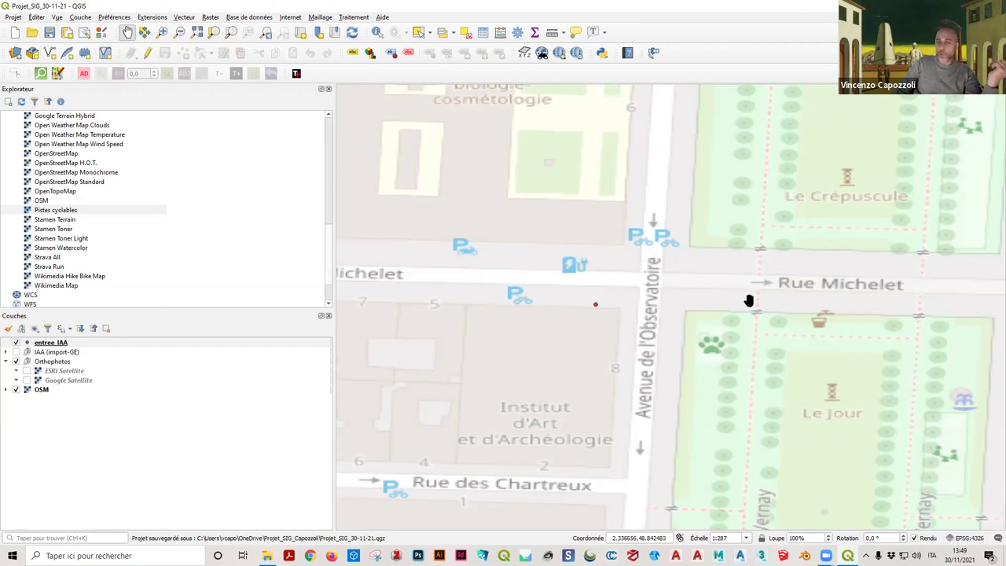
drag(898, 269, 833, 339)
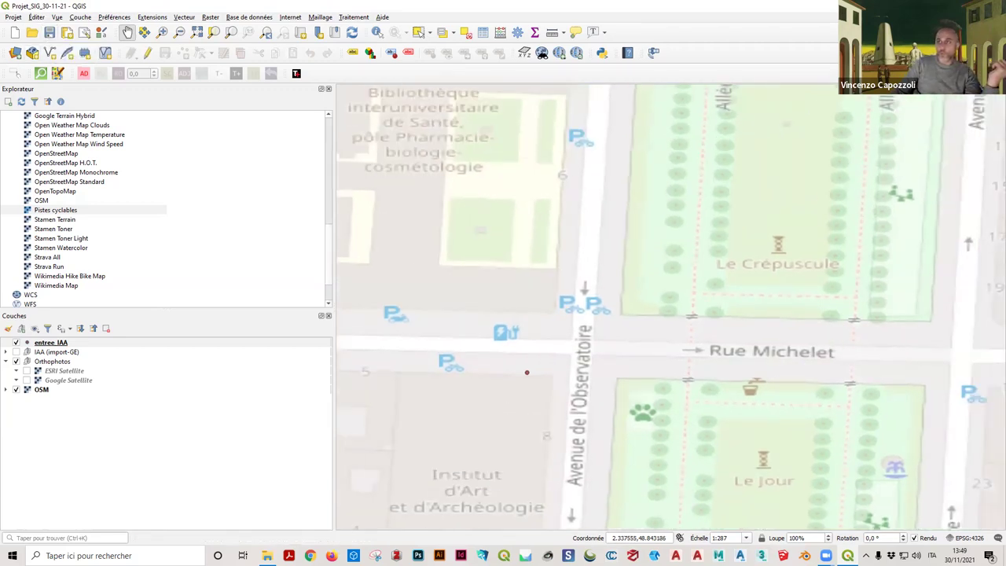
Step: Switch to File Explorer and open the entree_IAA folder to examine the Shapefile's component files
drag(410, 5, 412, 57)
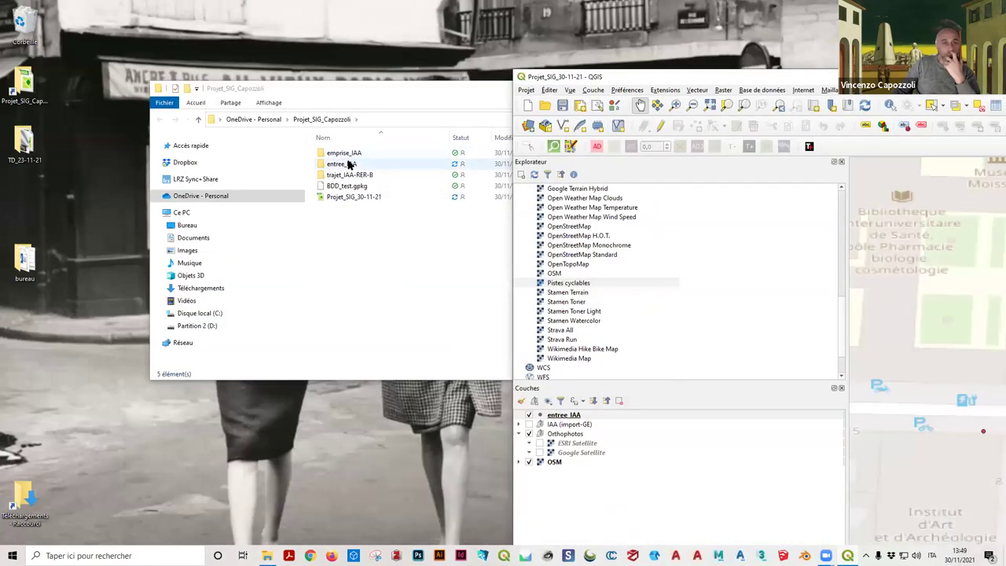
double_click(350, 163)
drag(393, 92, 353, 65)
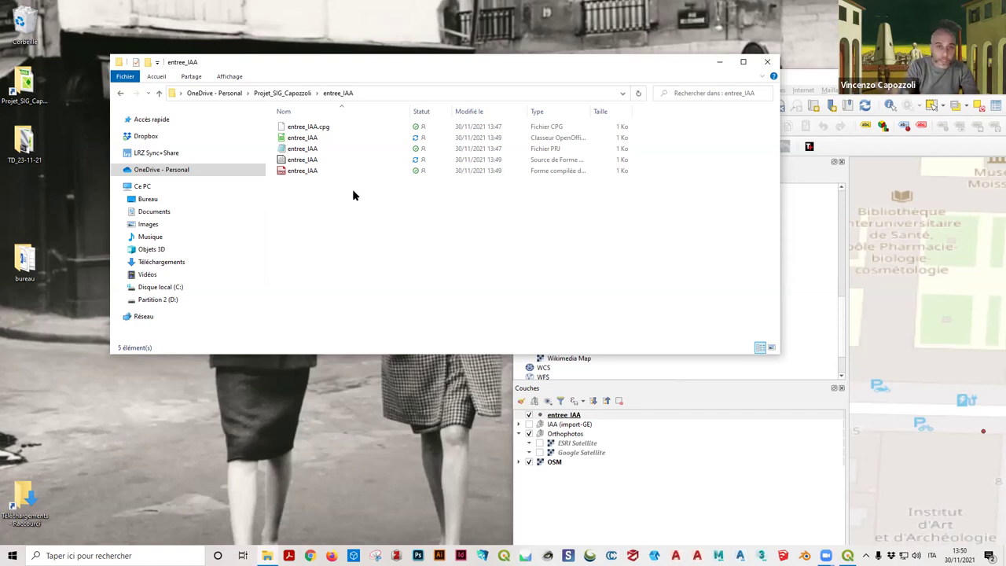
Step: Open the entree_IAA PRJ file in Notepad to examine its coordinate system definition
click(309, 149)
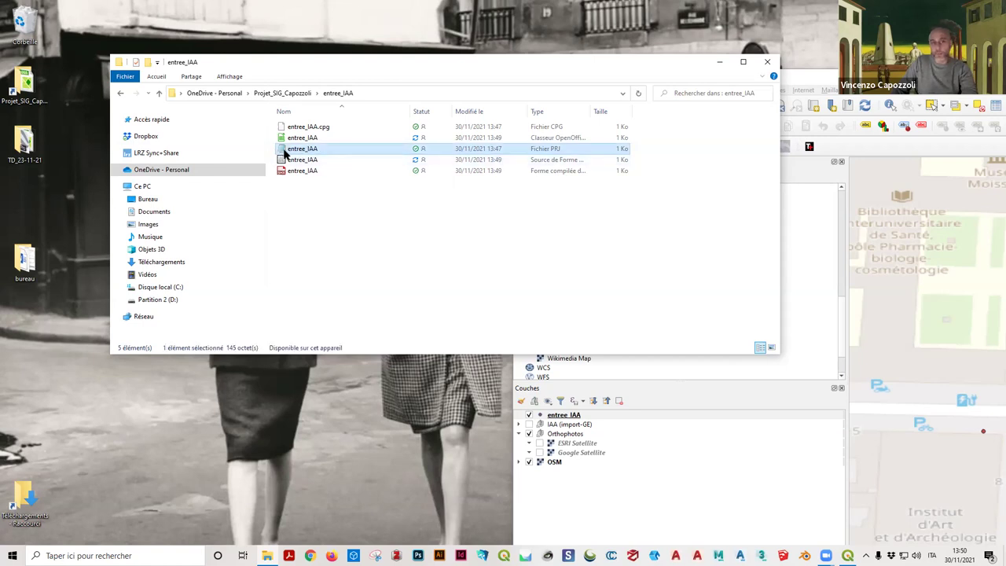
right_click(283, 151)
mouse_move(364, 308)
click(500, 308)
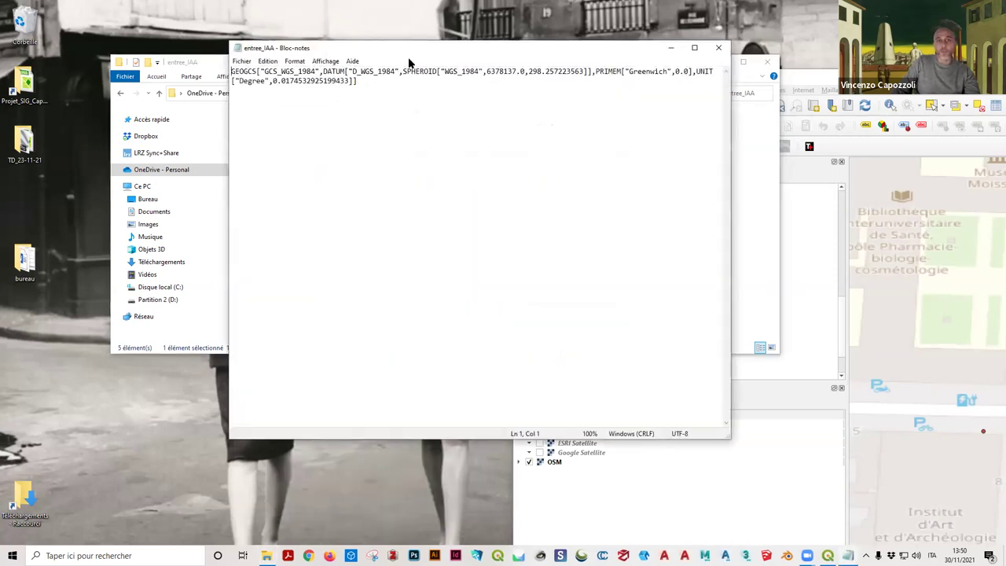
Step: Highlight the full coordinate system definition in the PRJ file to read it, and close the file
drag(405, 50, 353, 118)
drag(180, 141, 359, 202)
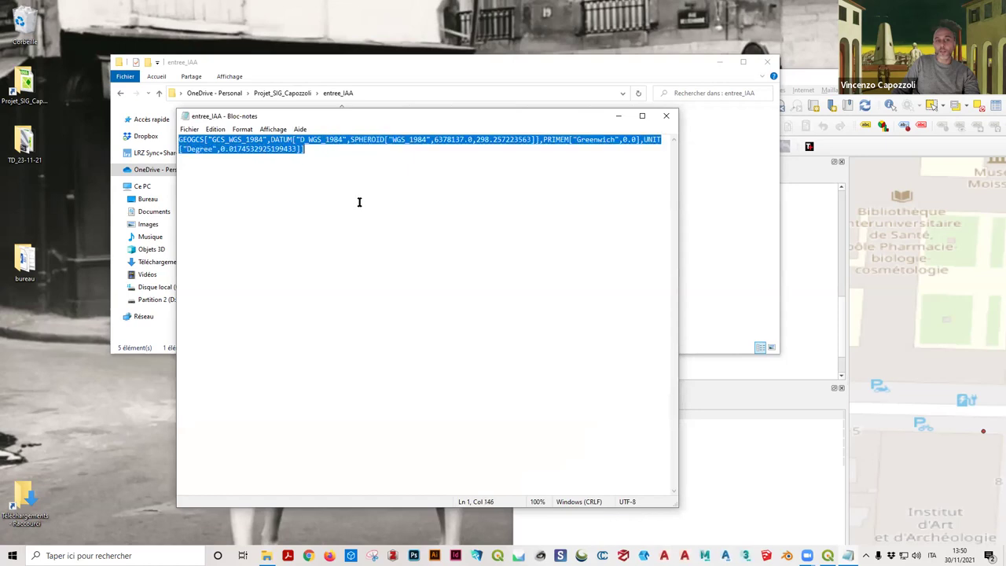
click(666, 116)
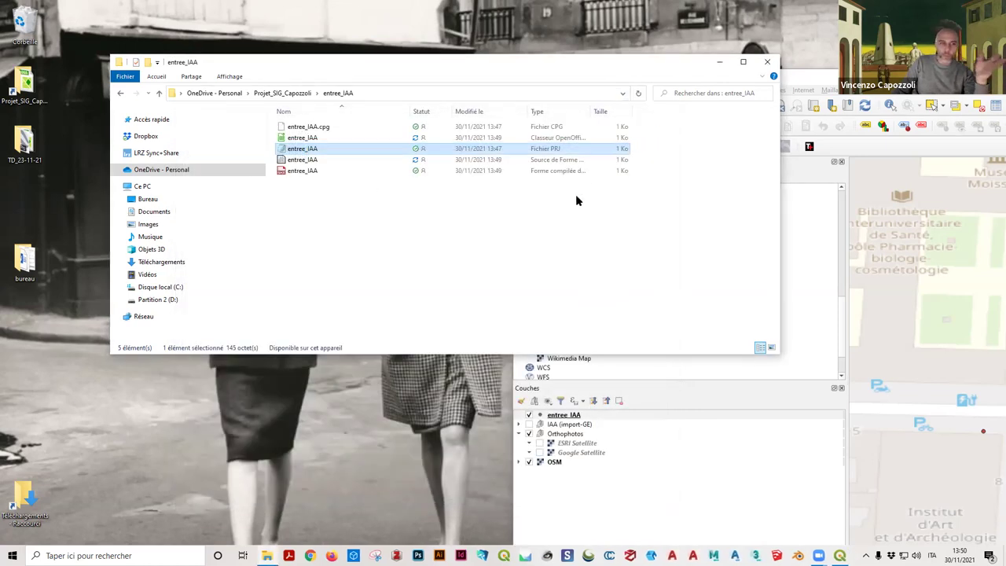
Step: Open the entree_IAA.cpg file in Notepad to examine its character encoding, and close it
drag(342, 62, 312, 60)
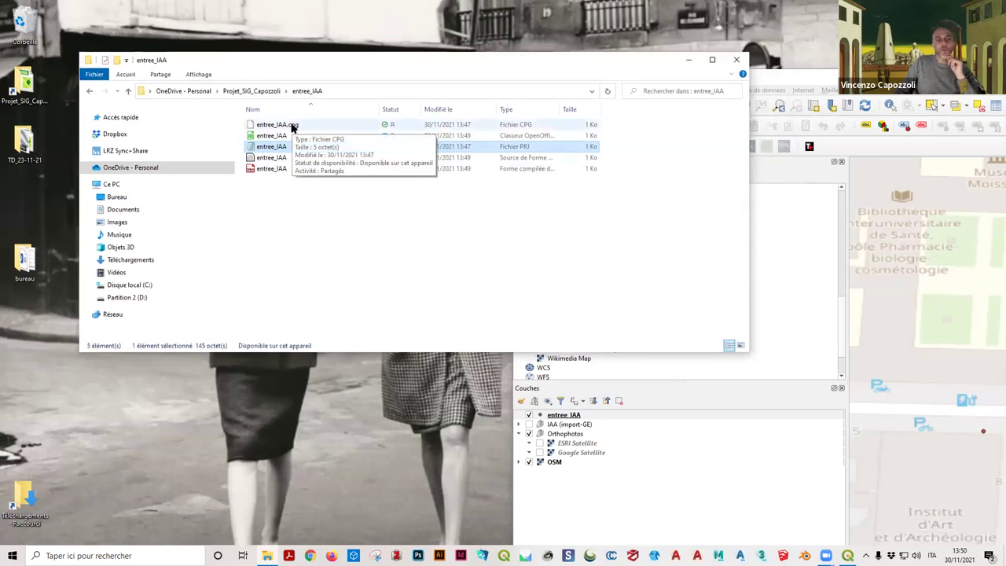
right_click(293, 126)
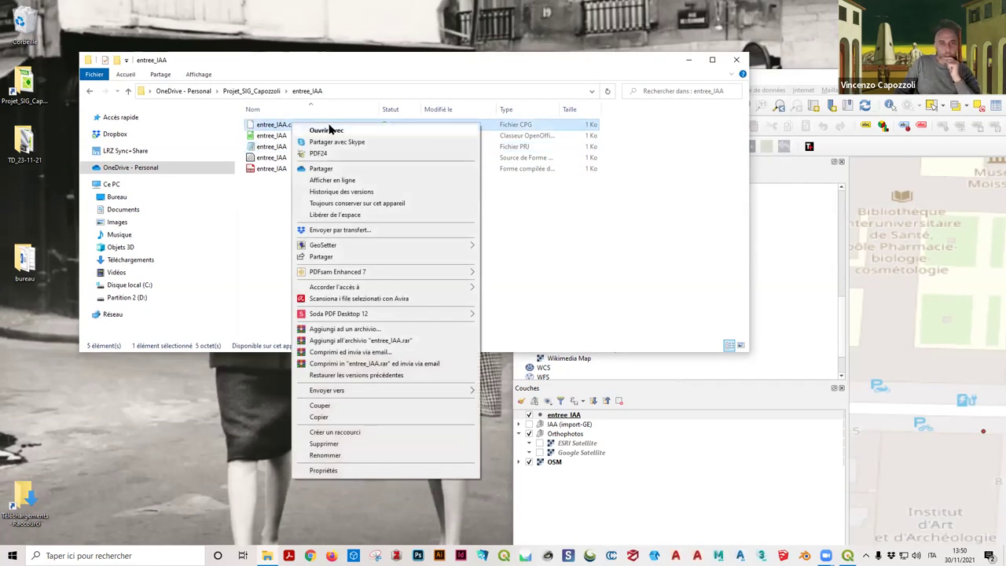
click(331, 130)
click(470, 198)
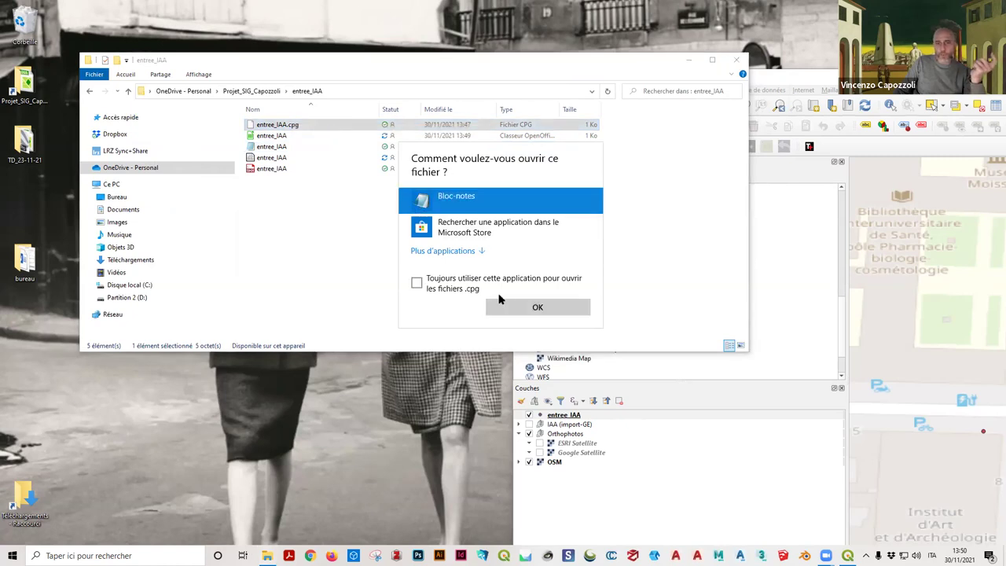
click(512, 307)
drag(211, 141, 142, 136)
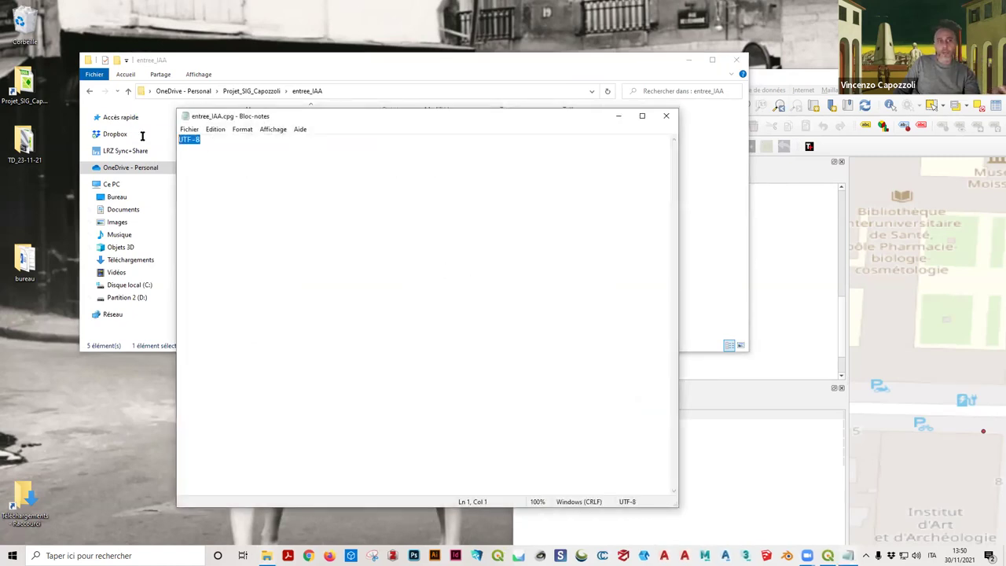
click(664, 117)
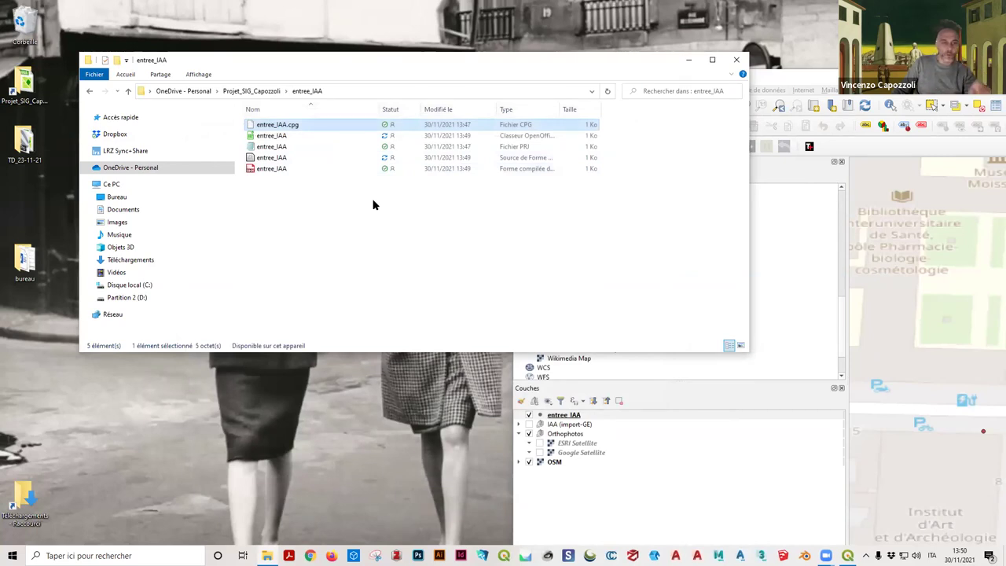
Step: Open the entree_IAA DBF file in LibreOffice Calc with Unicode (UTF-8) to examine its attribute table, and close it without saving
click(291, 137)
double_click(292, 137)
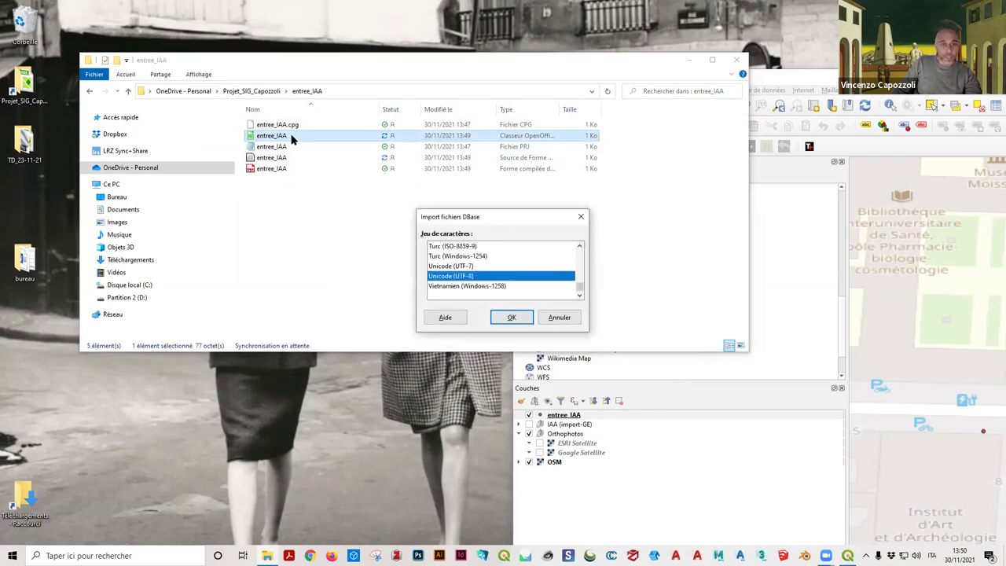
click(510, 315)
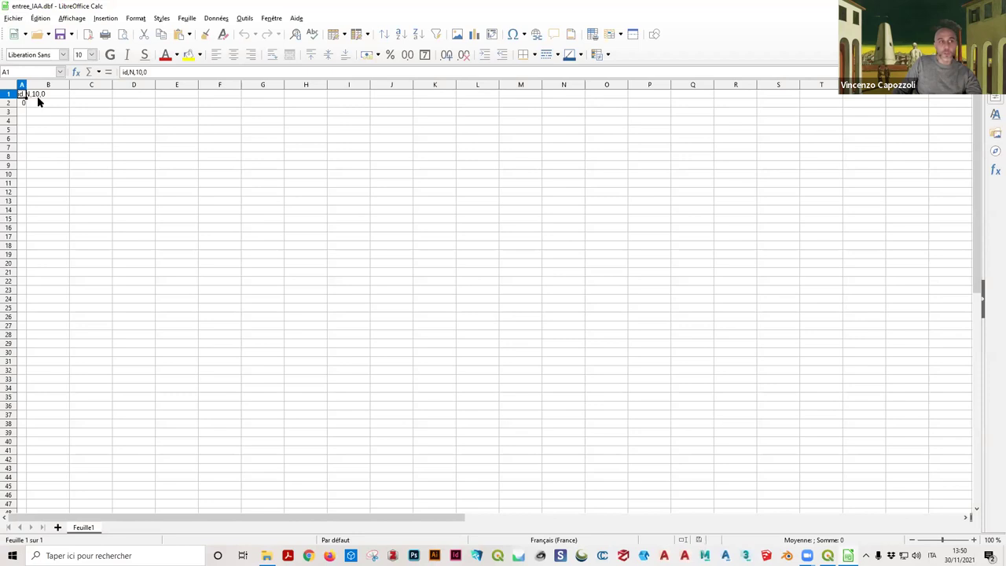
drag(26, 84, 78, 84)
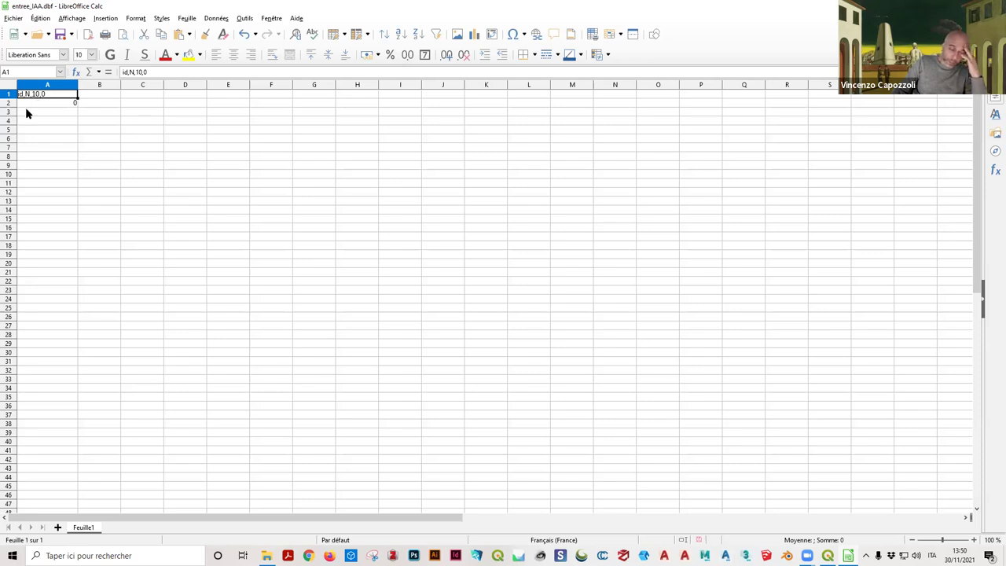
click(72, 181)
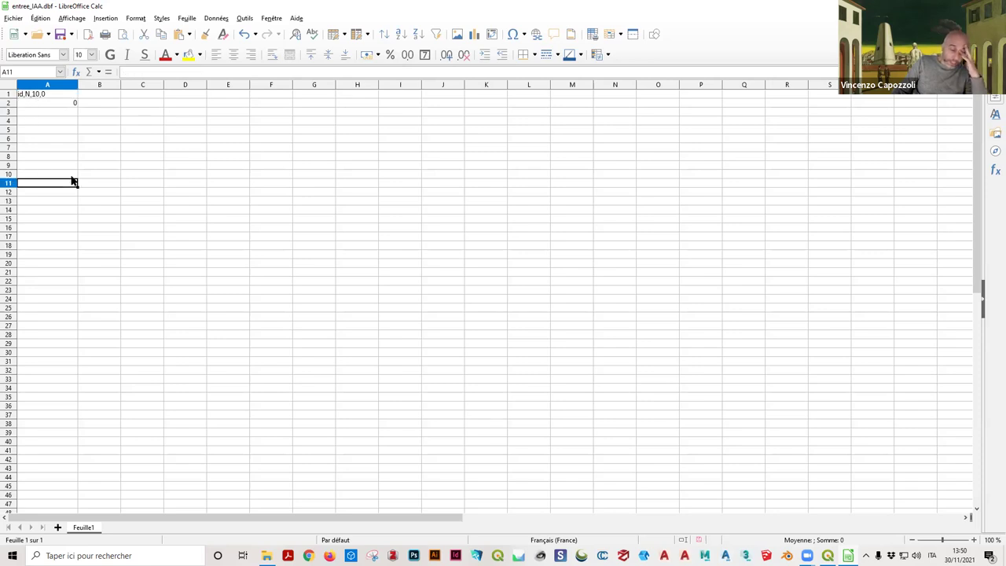
click(45, 104)
click(139, 122)
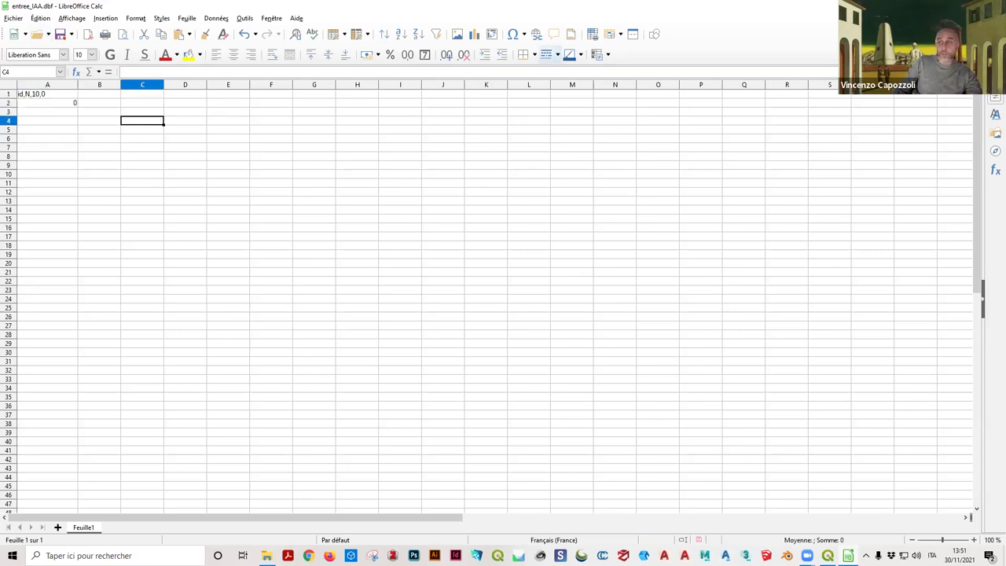
key(ctrl+w)
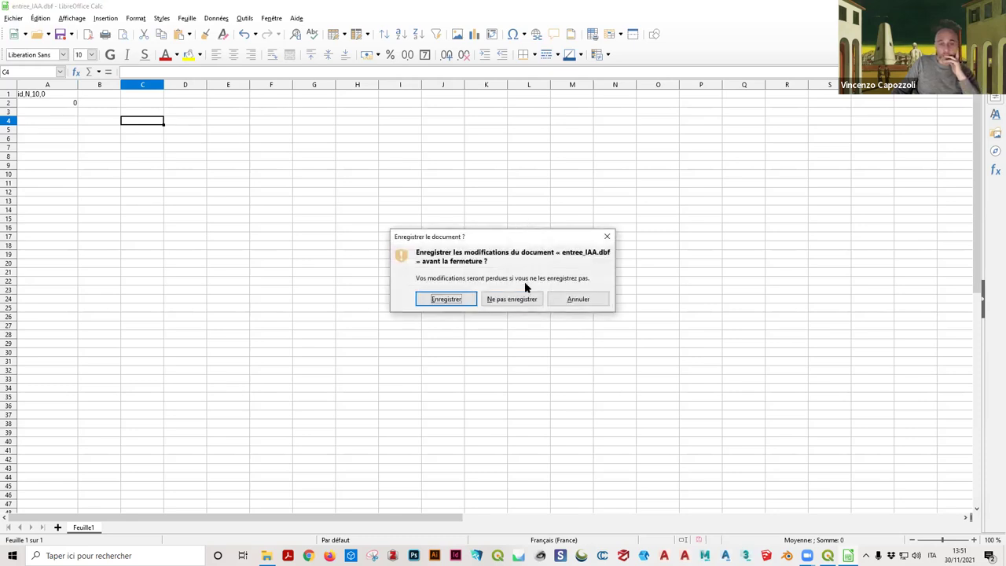
click(514, 300)
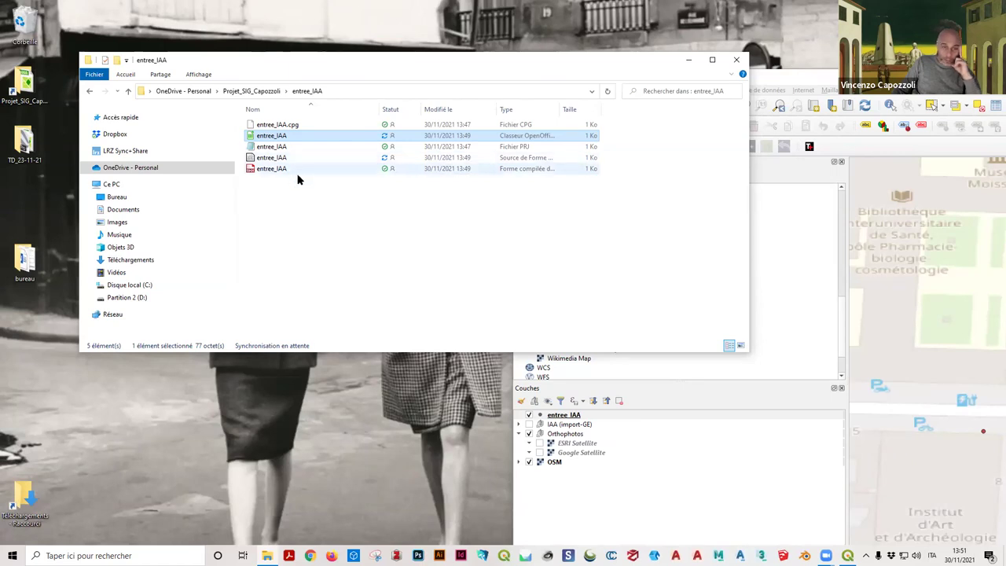
Step: Examine the entree_IAA SHX and SHP files in the folder, widening the Type column to show the full file types
mouse_move(382, 109)
mouse_down()
mouse_move(406, 109)
mouse_move(359, 118)
mouse_move(370, 118)
mouse_up()
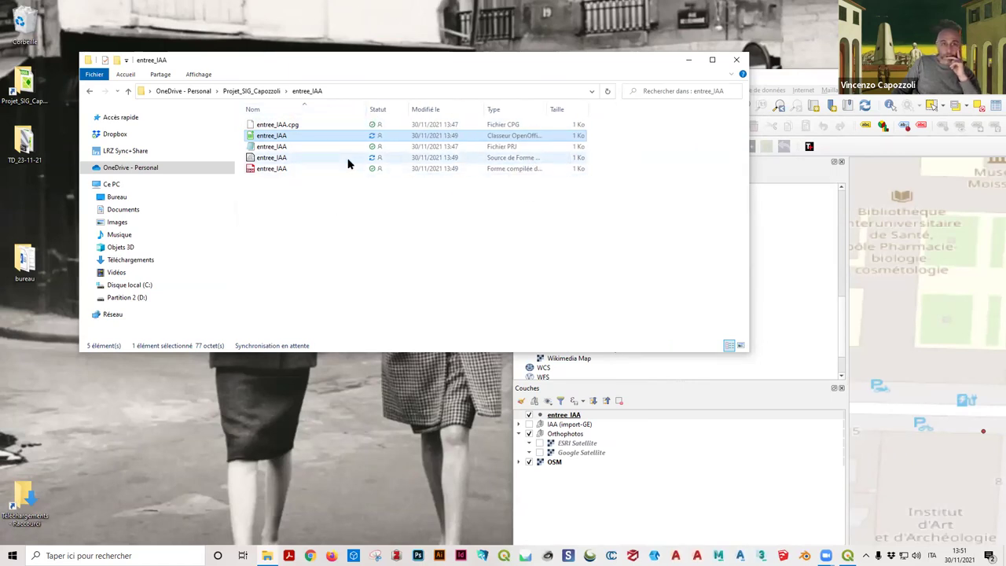
click(264, 169)
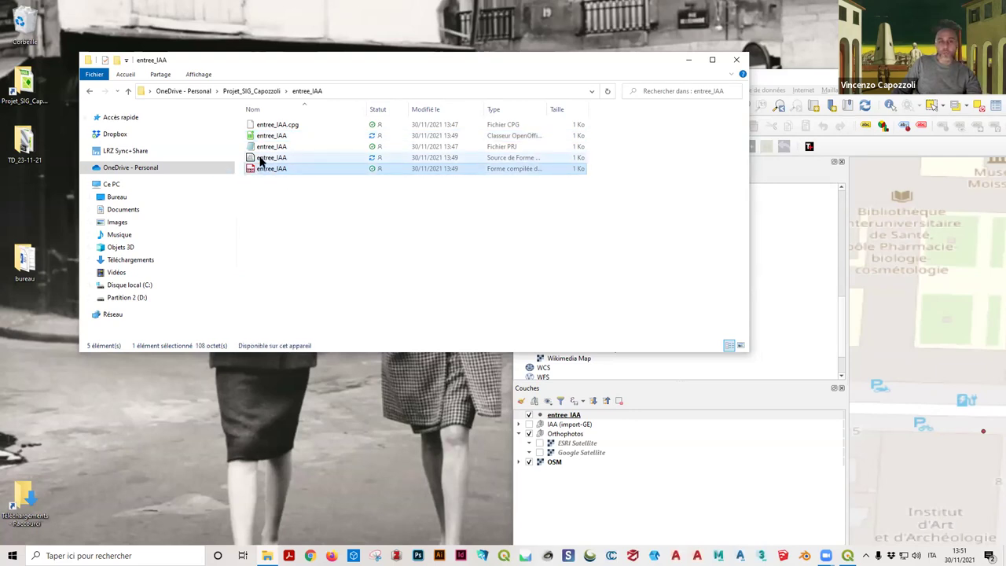
click(285, 160)
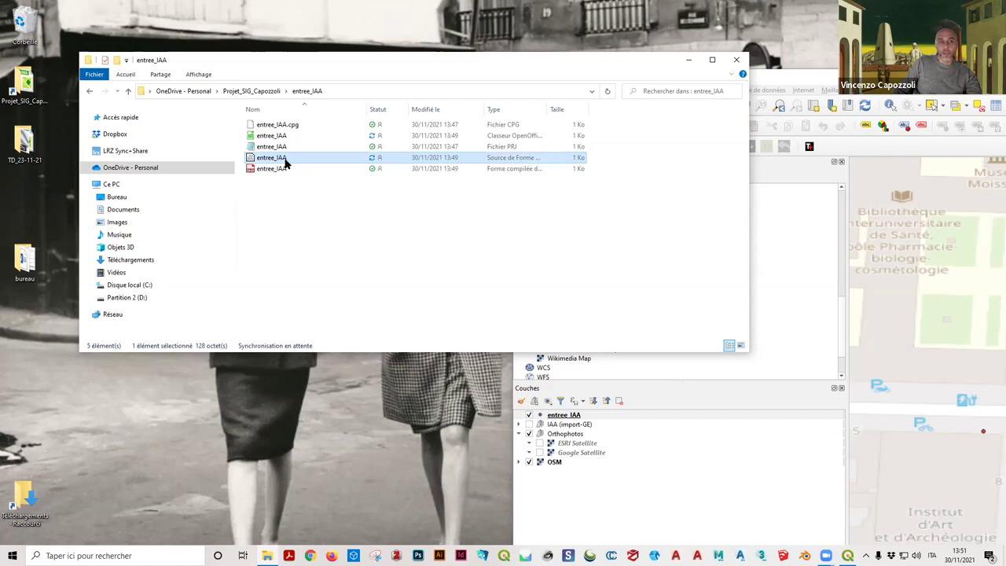
mouse_move(366, 106)
mouse_down()
mouse_move(581, 106)
mouse_move(360, 106)
mouse_up()
drag(540, 108, 626, 108)
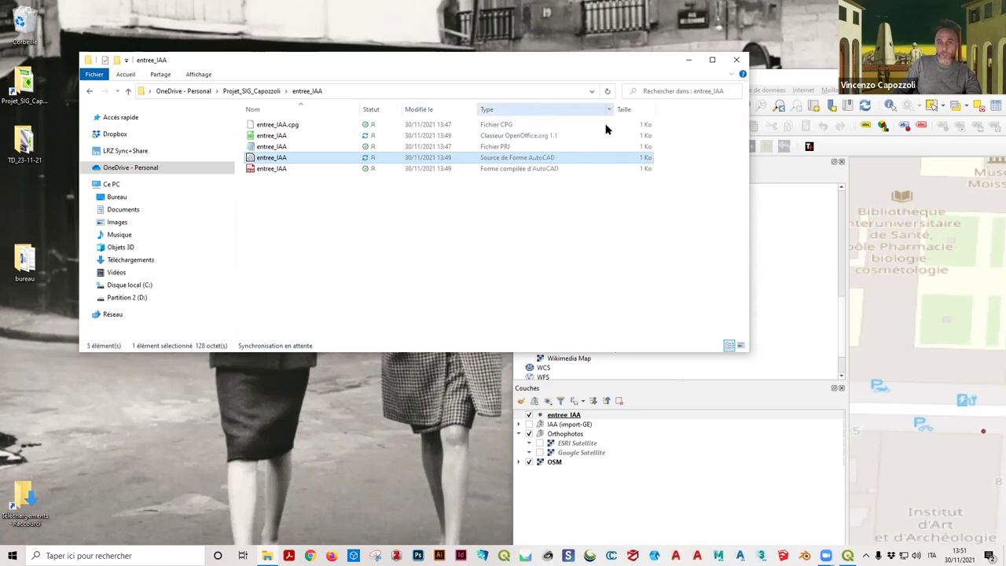
click(562, 183)
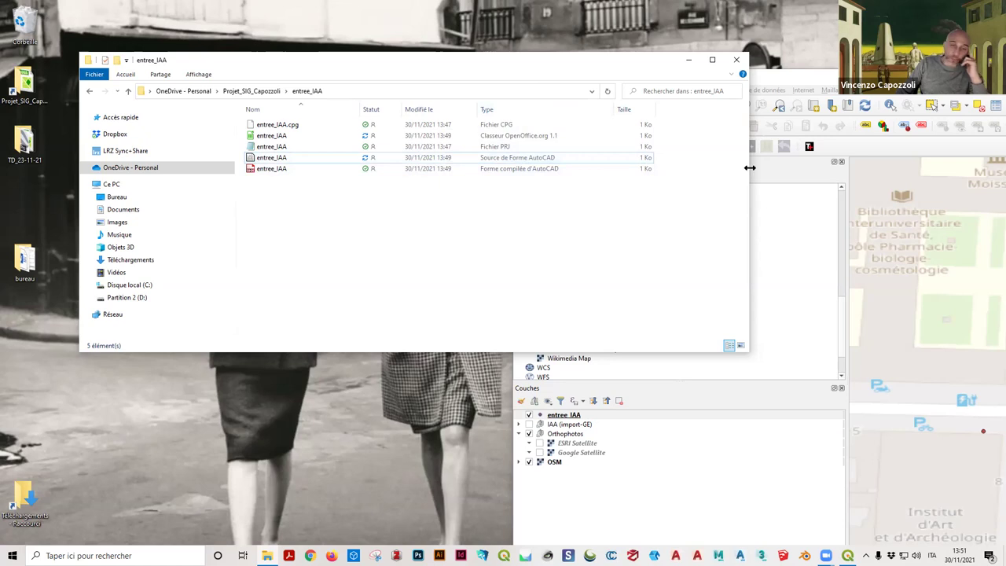
Step: Narrow the File Explorer window, return to the parent project folder, and switch to QGIS in a maximised window
drag(750, 167, 471, 186)
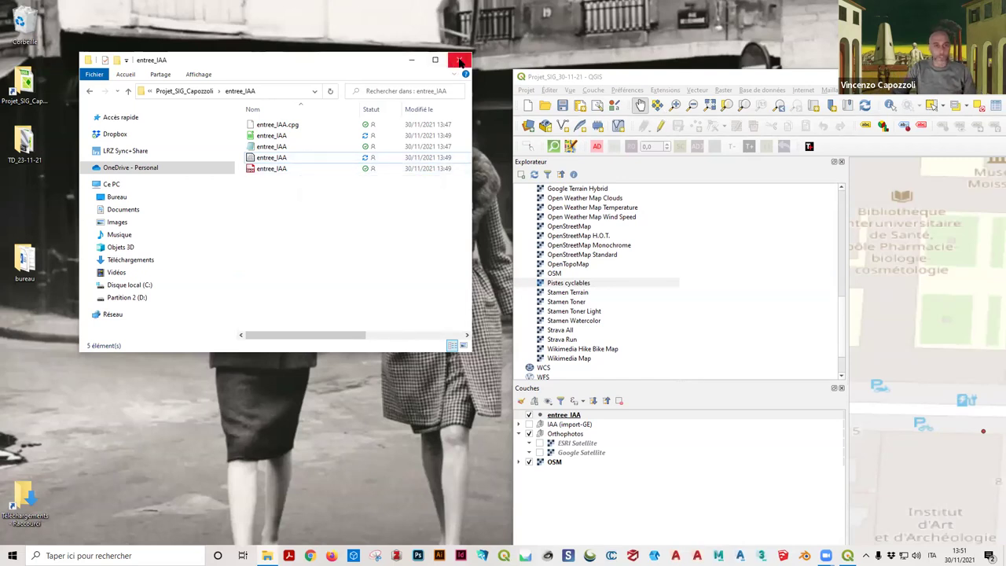
click(128, 91)
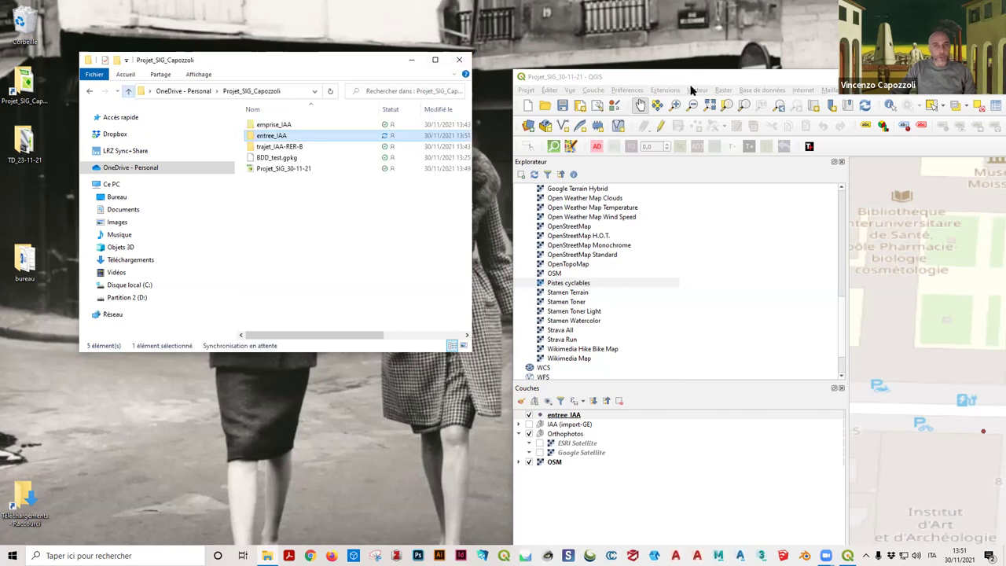
double_click(655, 76)
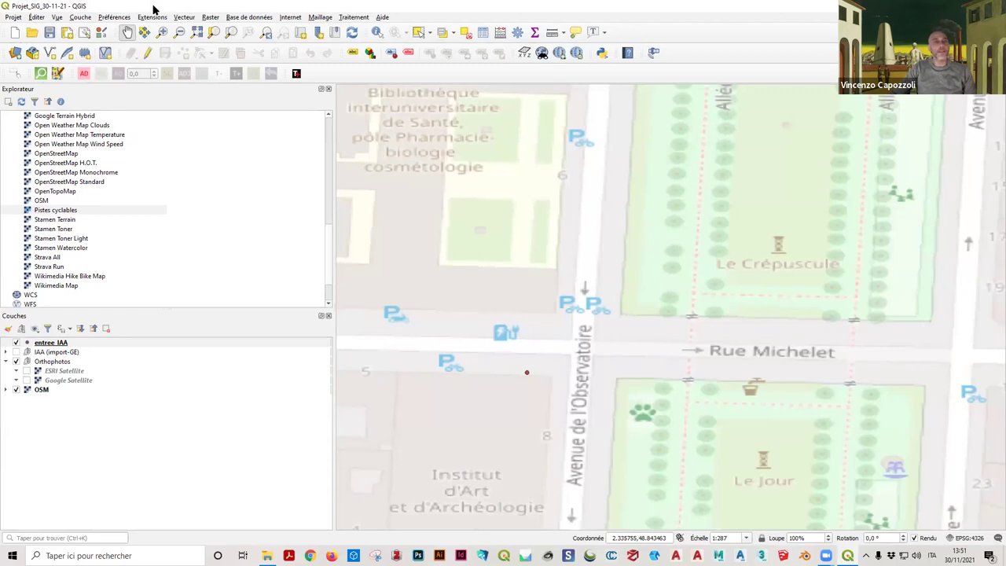
click(127, 17)
click(153, 4)
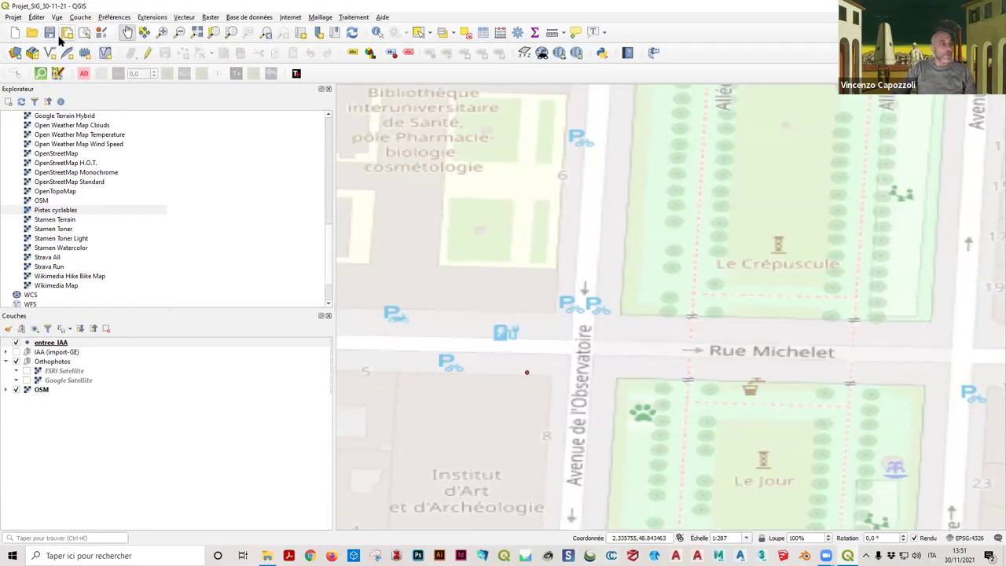
Step: Start a new Shapefile layer and set its file to trajet_IAA_RER-B inside the trajet_IAA-RER-B folder
click(49, 52)
click(506, 107)
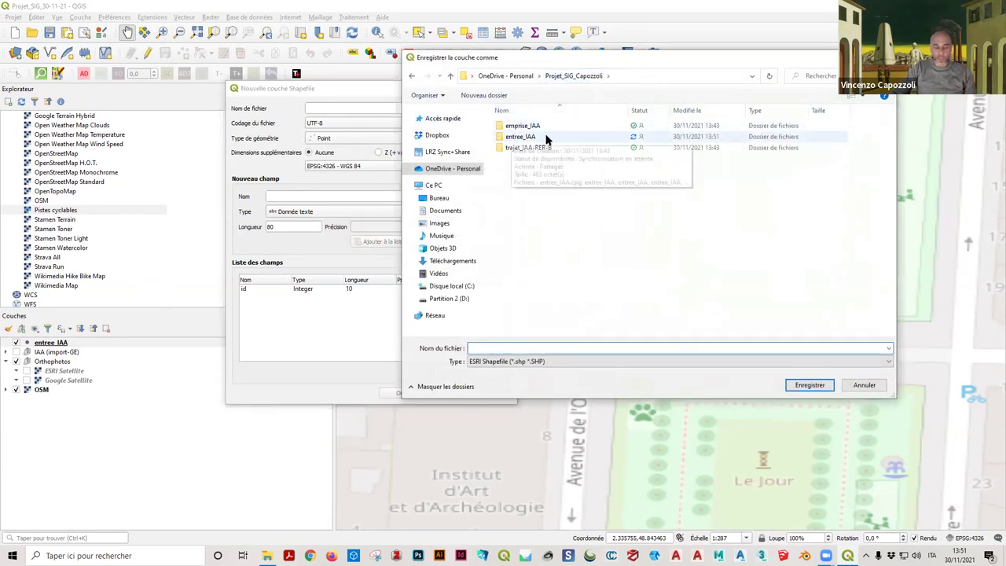
double_click(523, 147)
click(515, 348)
text(trajet_IAA-RER-B)
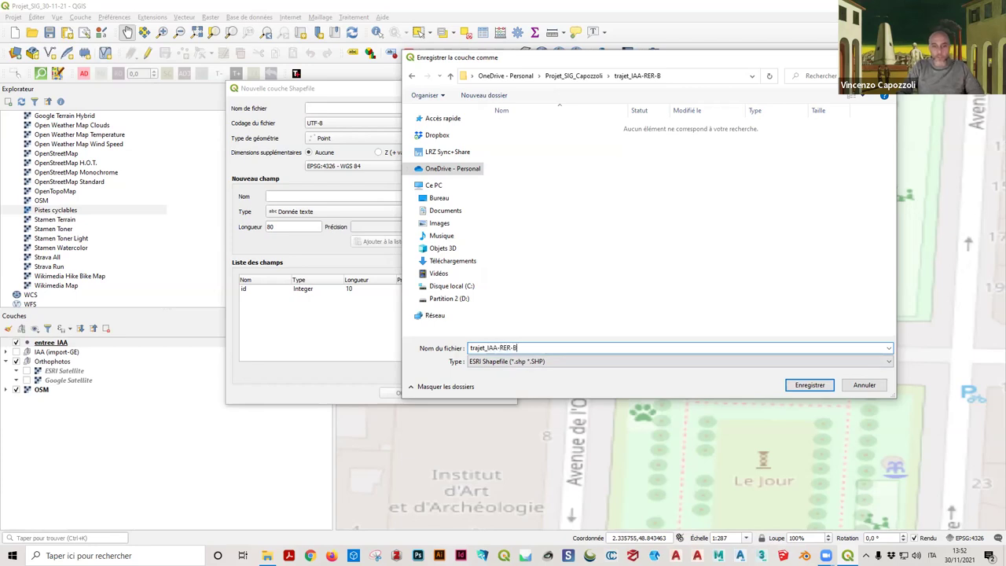
key(Left)
key(Left)
key(Left)
key(Left)
key(Left)
key(BackSpace)
text(_)
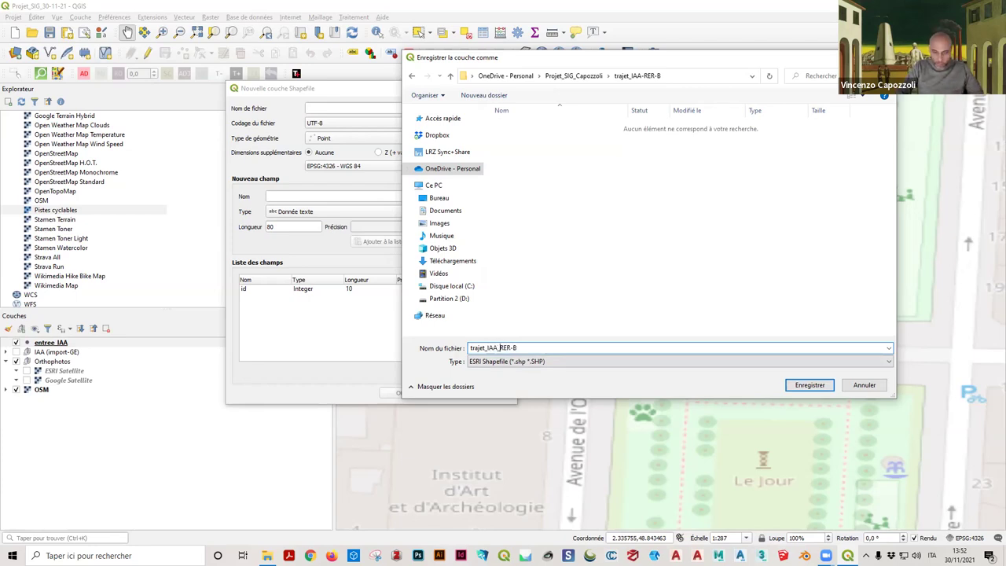
key(Tab)
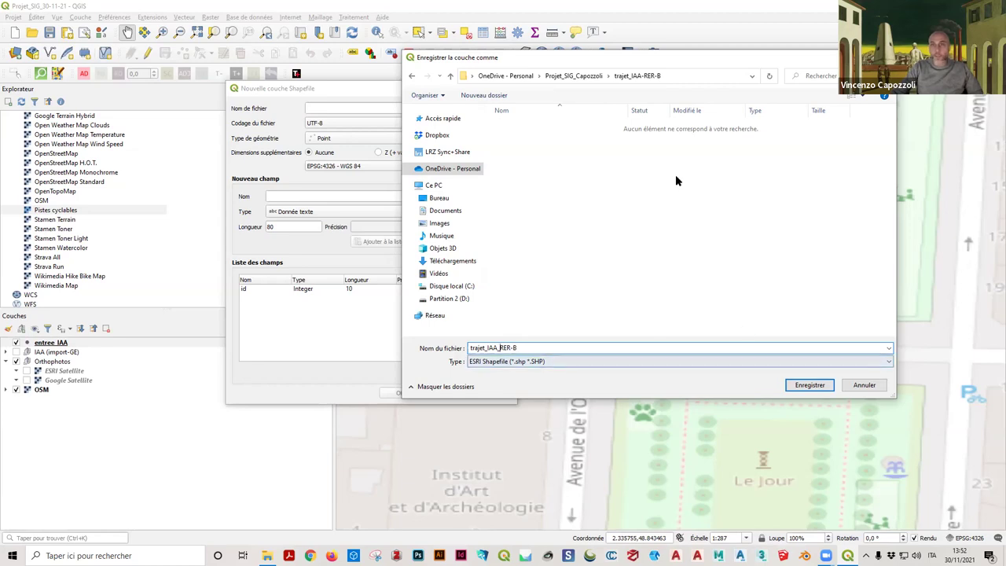
click(800, 385)
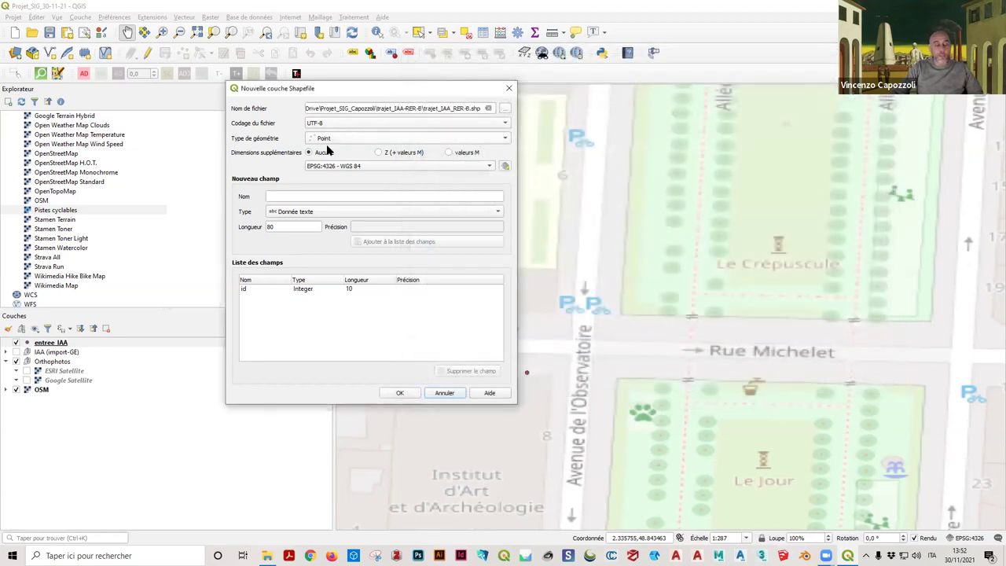
Step: Set the new Shapefile's geometry type to Ligne and create the layer in EPSG:4326 - WGS 84
click(346, 138)
click(349, 160)
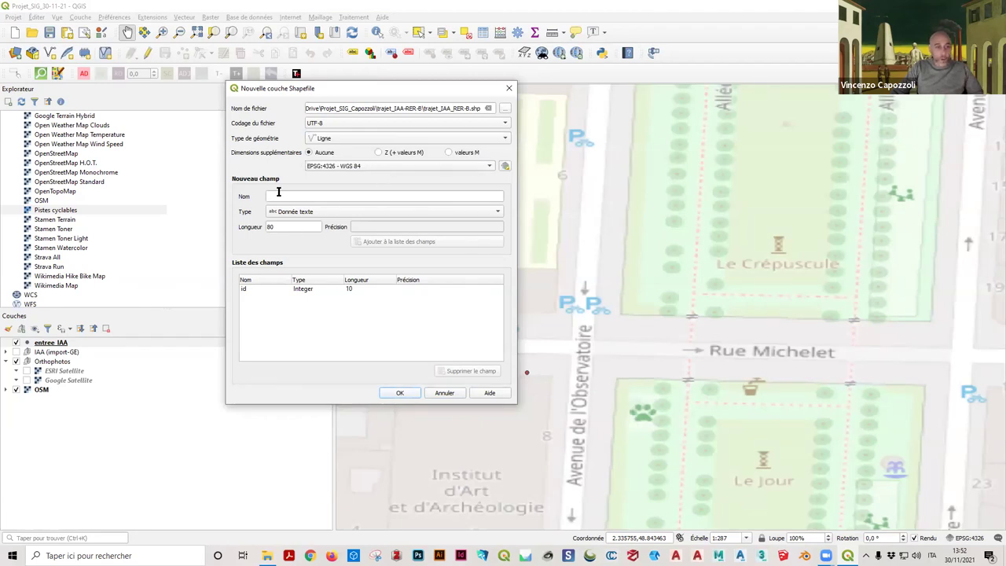
click(397, 393)
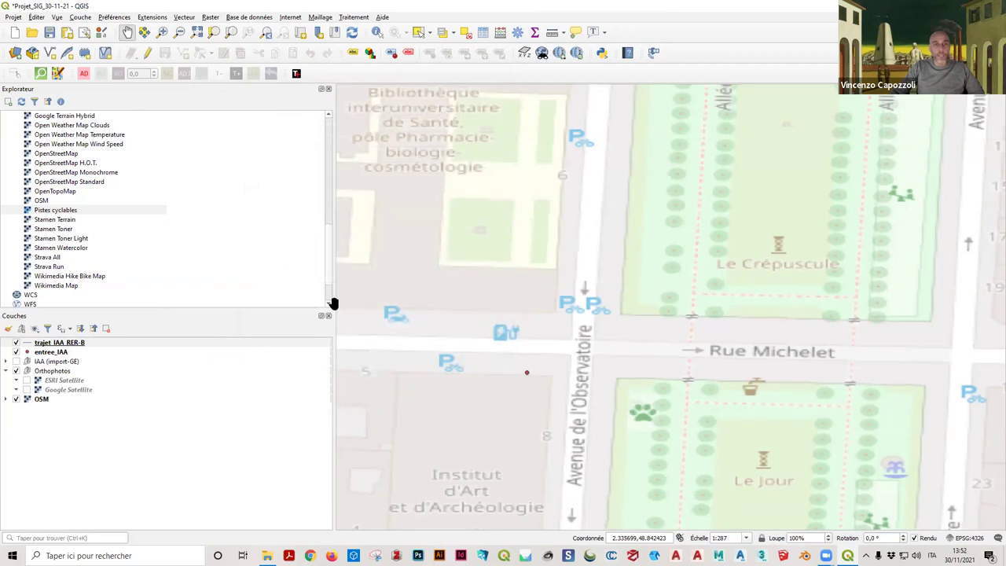
Step: Put the trajet_IAA_RER-B layer in edit mode and start adding a line feature near the entree_IAA point
scroll(514, 359, down, 2)
scroll(519, 372, up, 2)
drag(503, 374, 540, 366)
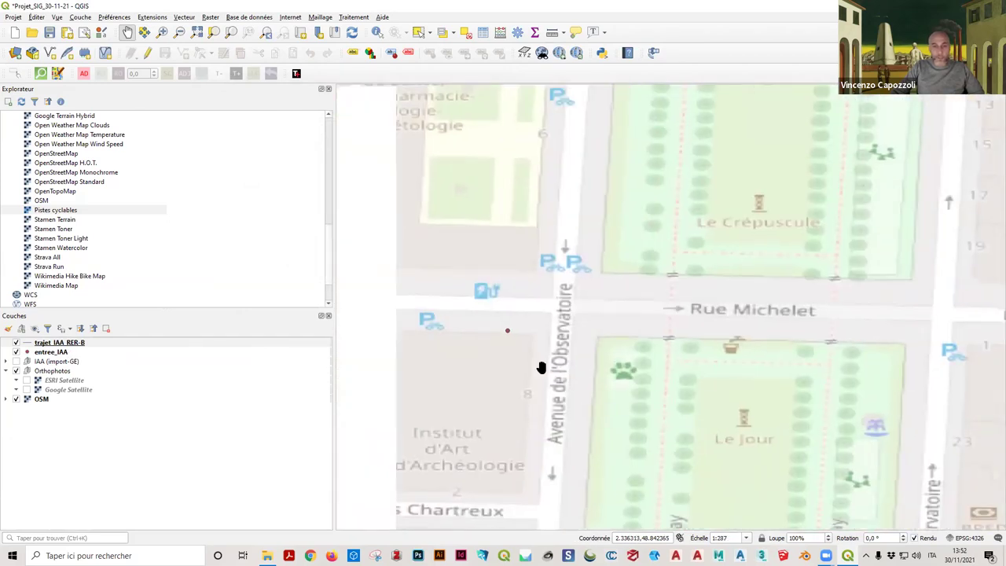
drag(849, 262, 759, 321)
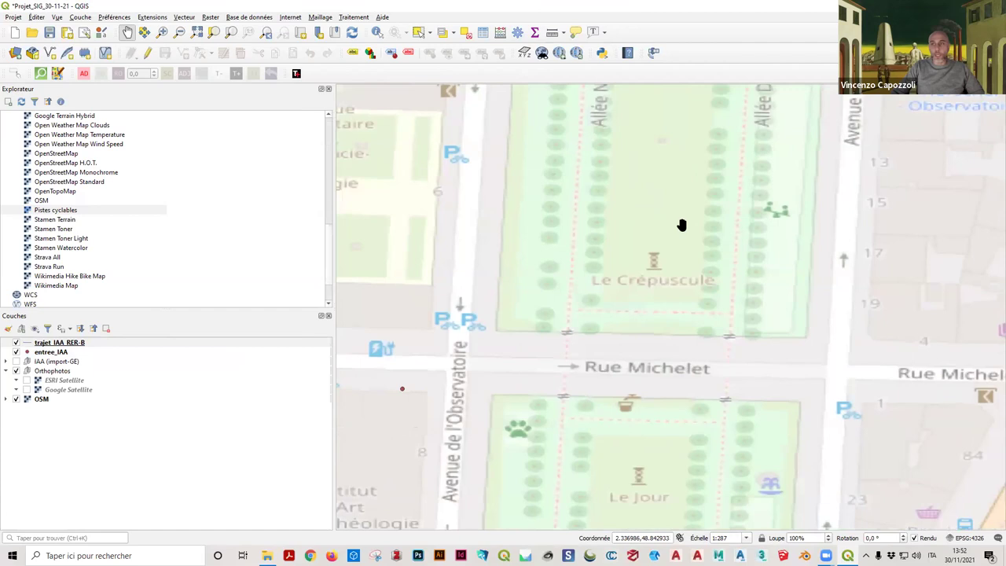
drag(399, 292, 541, 229)
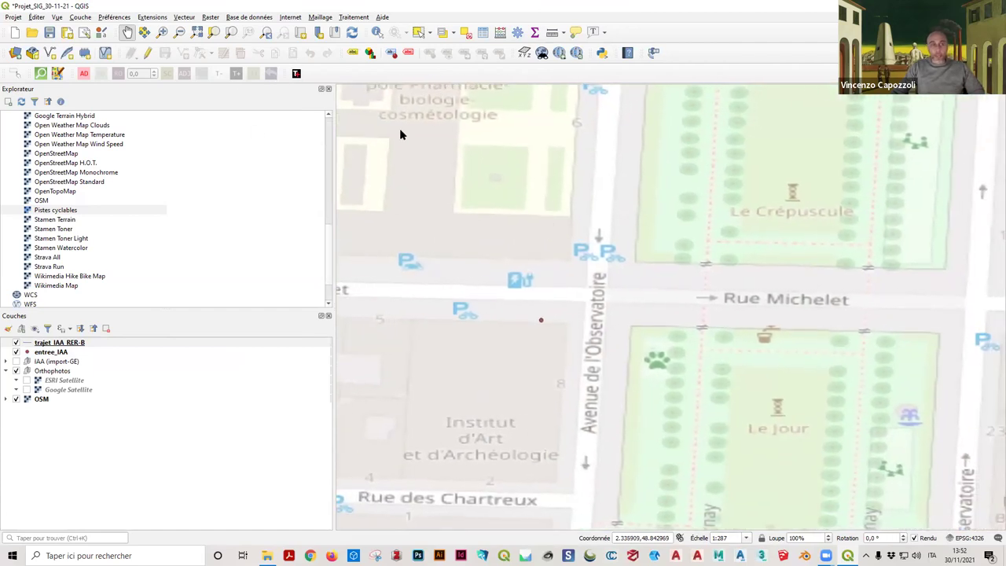
click(147, 55)
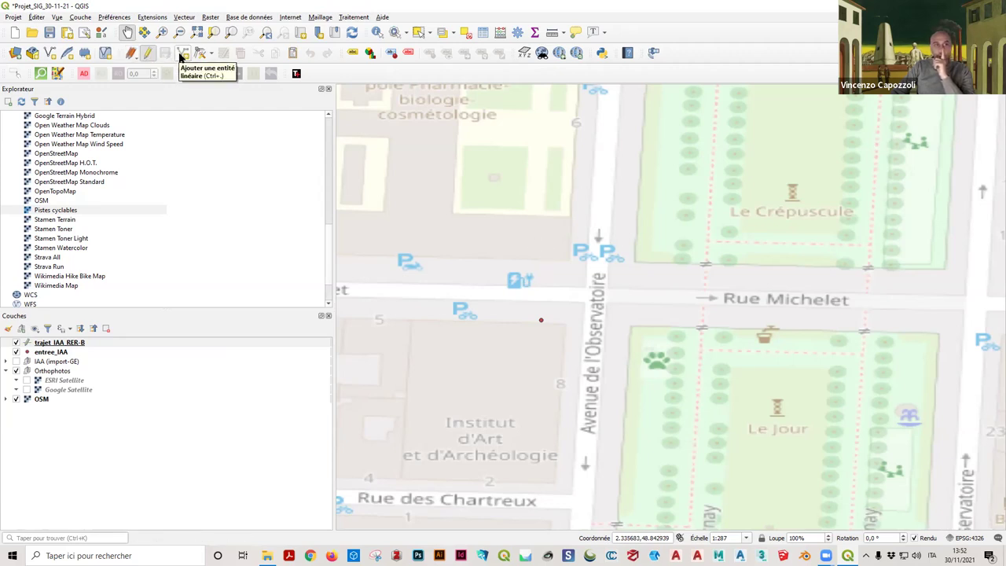
click(182, 55)
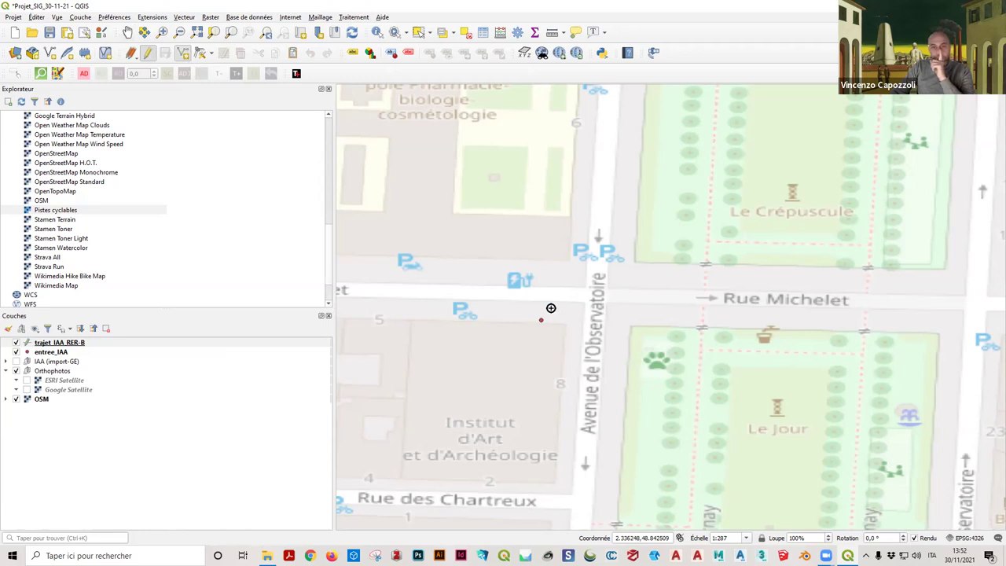
scroll(542, 317, up, 3)
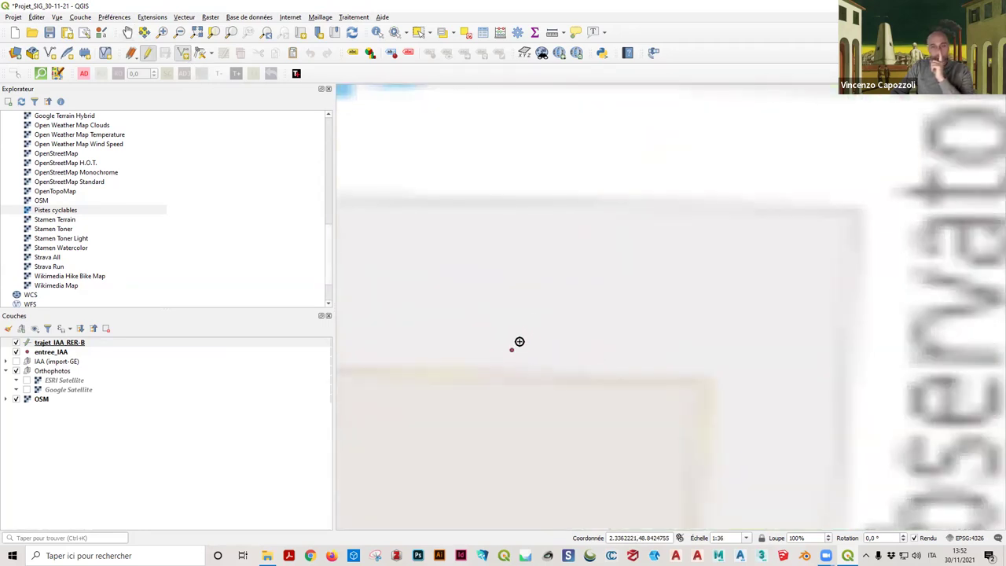
scroll(515, 346, down, 1)
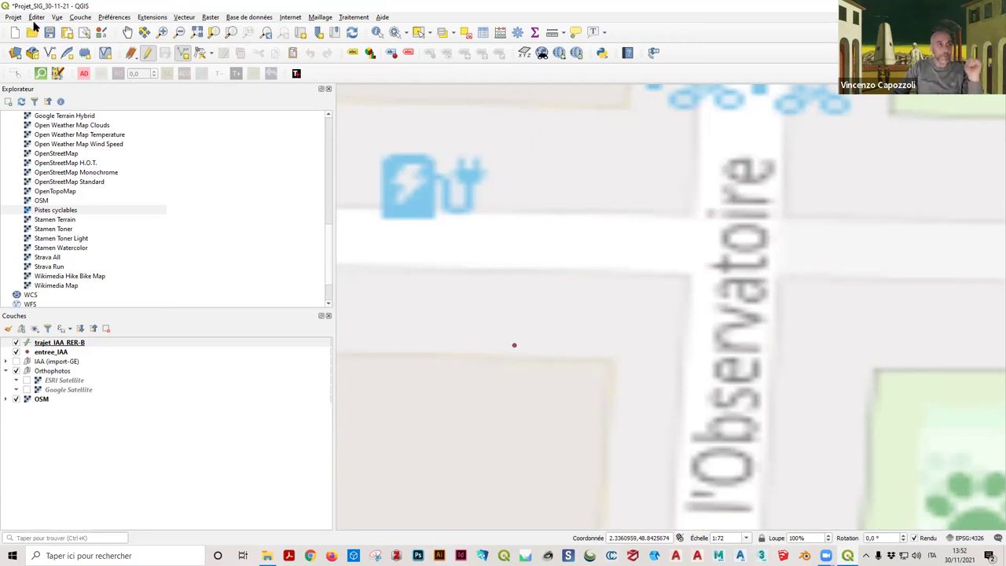
Step: Display the Accrochage toolbar and enable snapping for the digitising
click(57, 18)
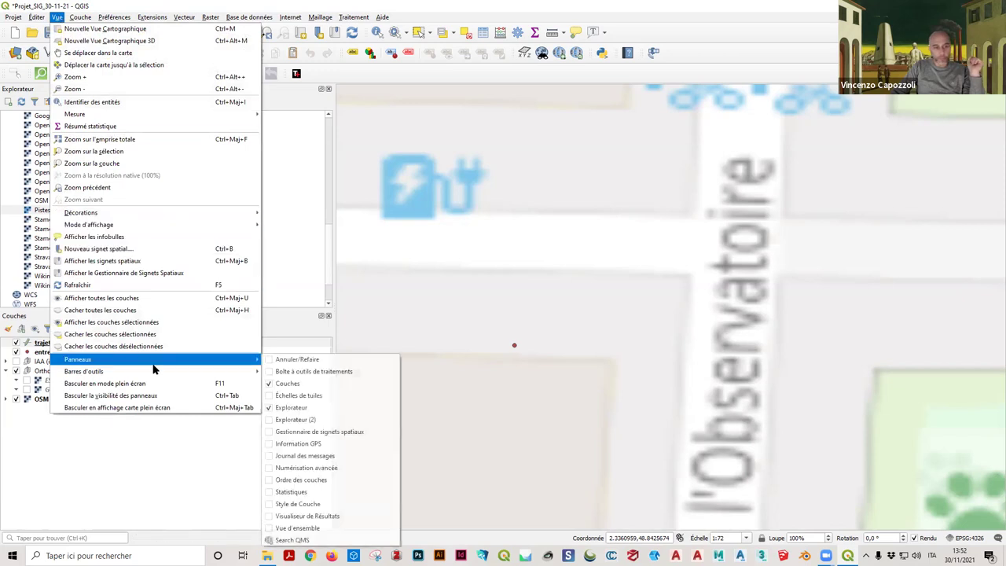
mouse_move(154, 371)
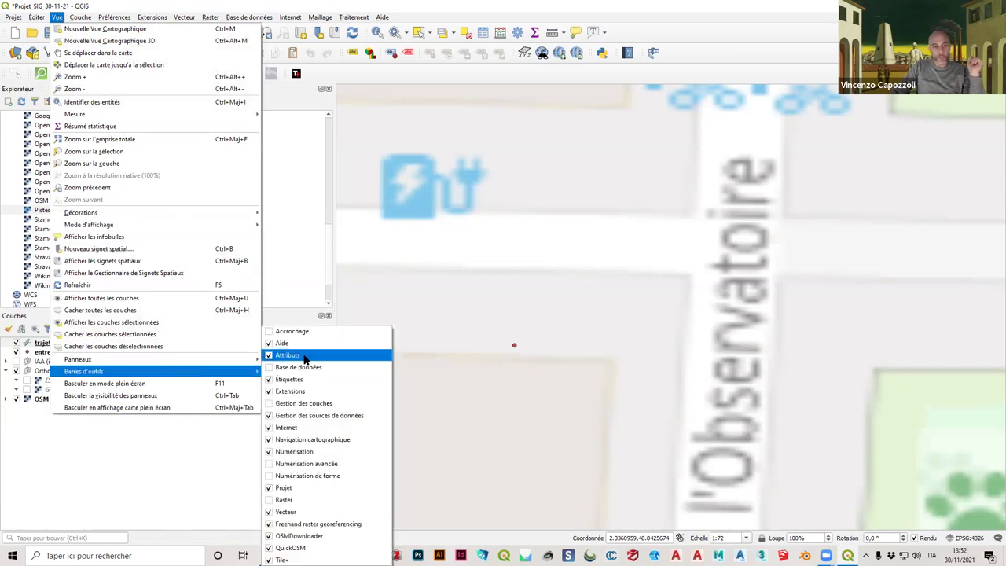
click(269, 333)
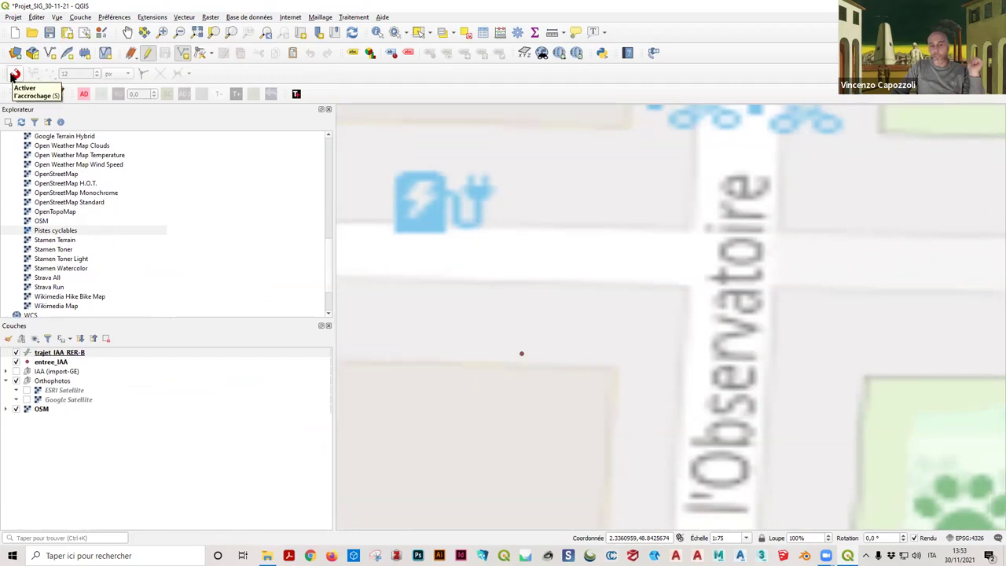
click(14, 74)
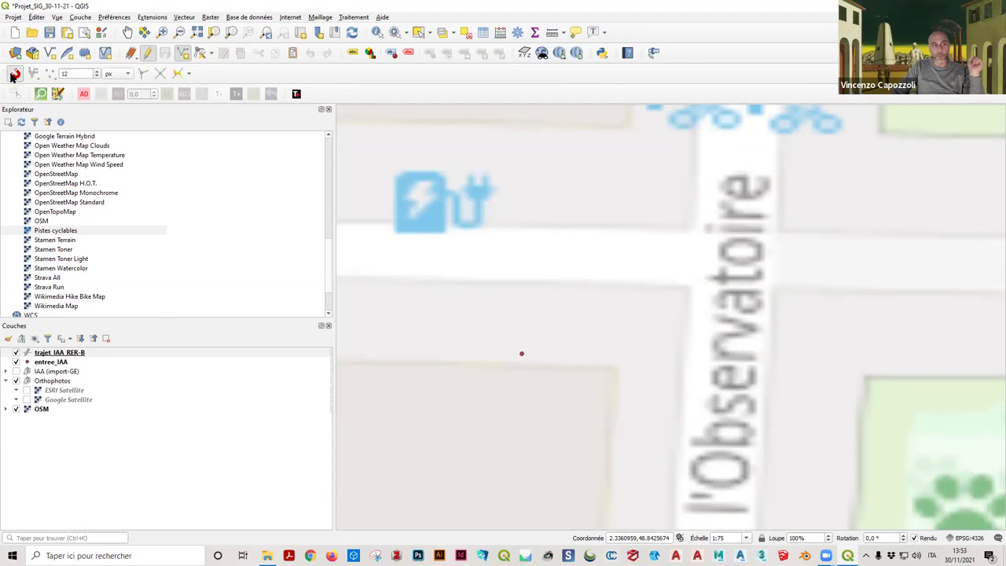